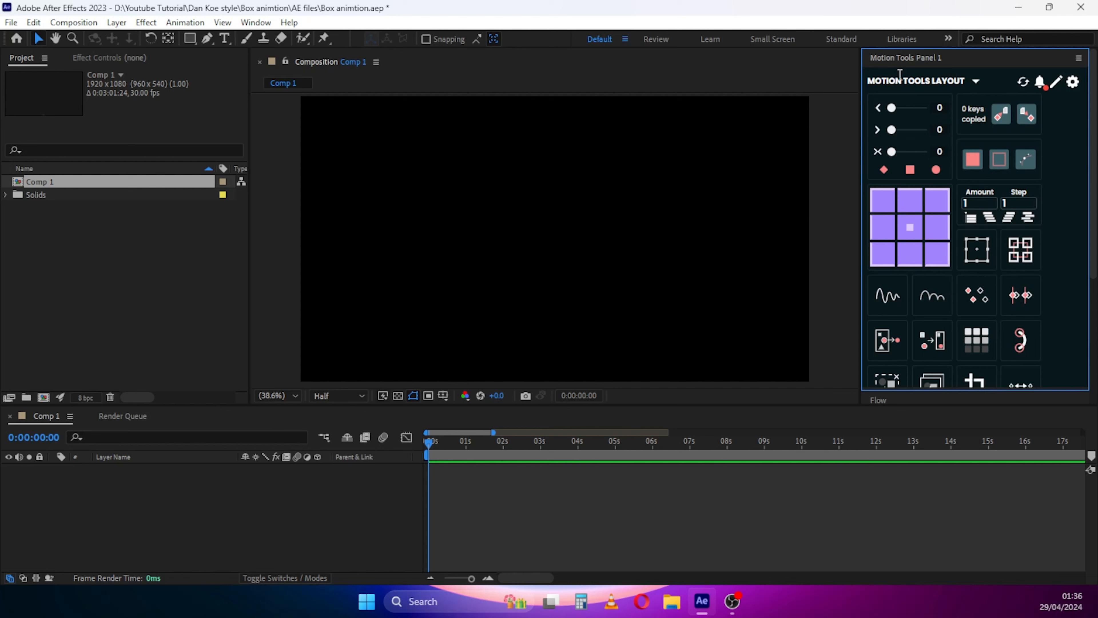
# Examine the Motion Tools, Flow and Align panels and the list of available windows
pyautogui.click(896, 61)
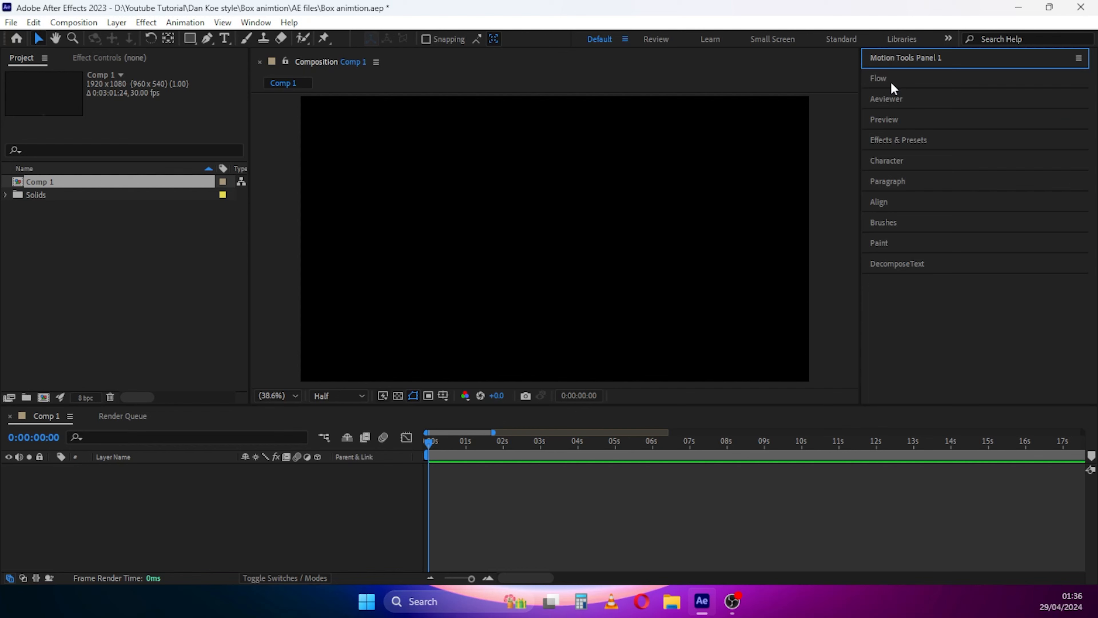
pyautogui.click(891, 84)
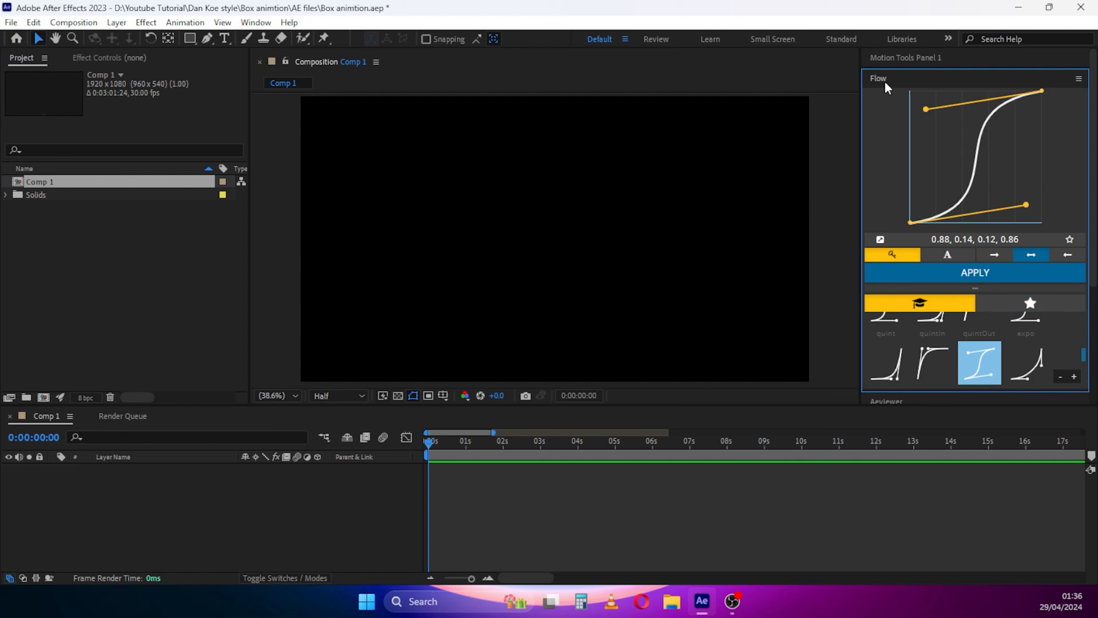
pyautogui.click(907, 78)
pyautogui.click(896, 61)
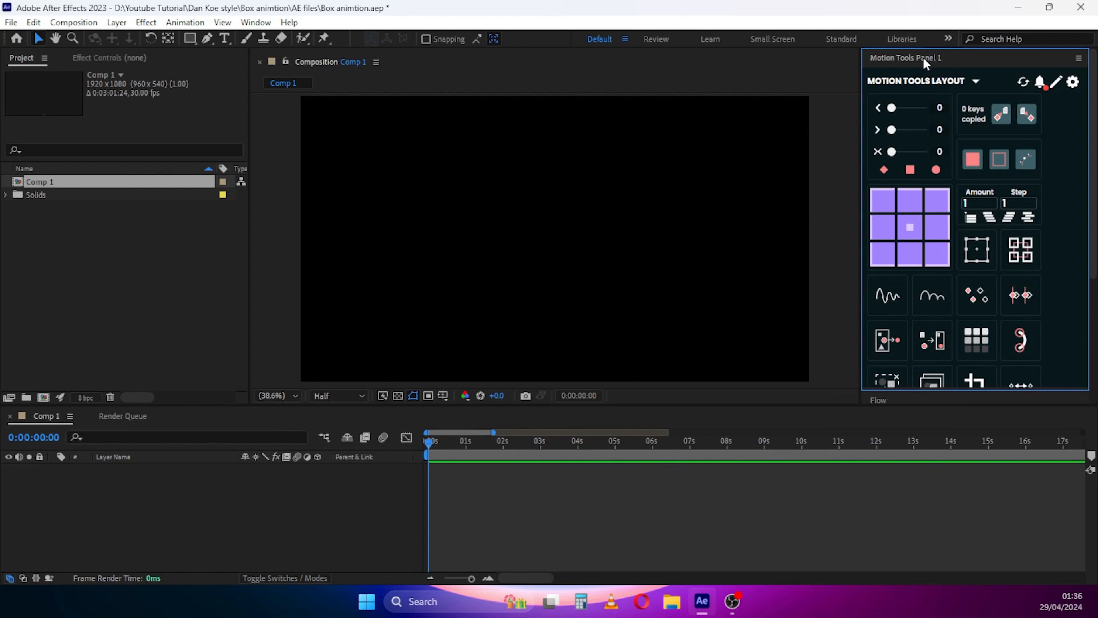
pyautogui.click(930, 67)
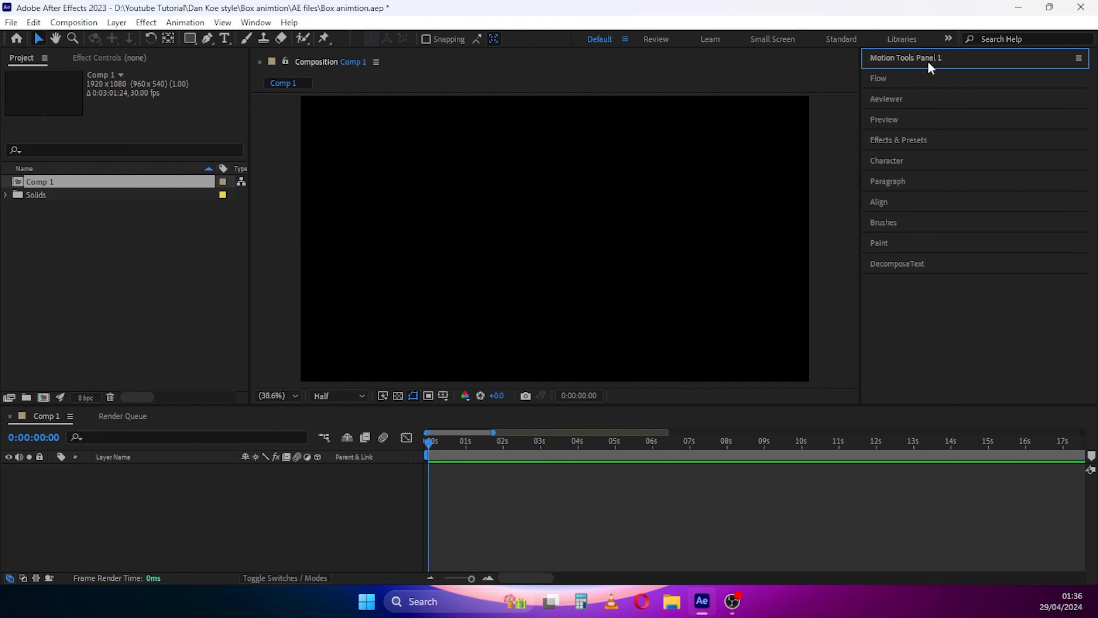
pyautogui.click(895, 202)
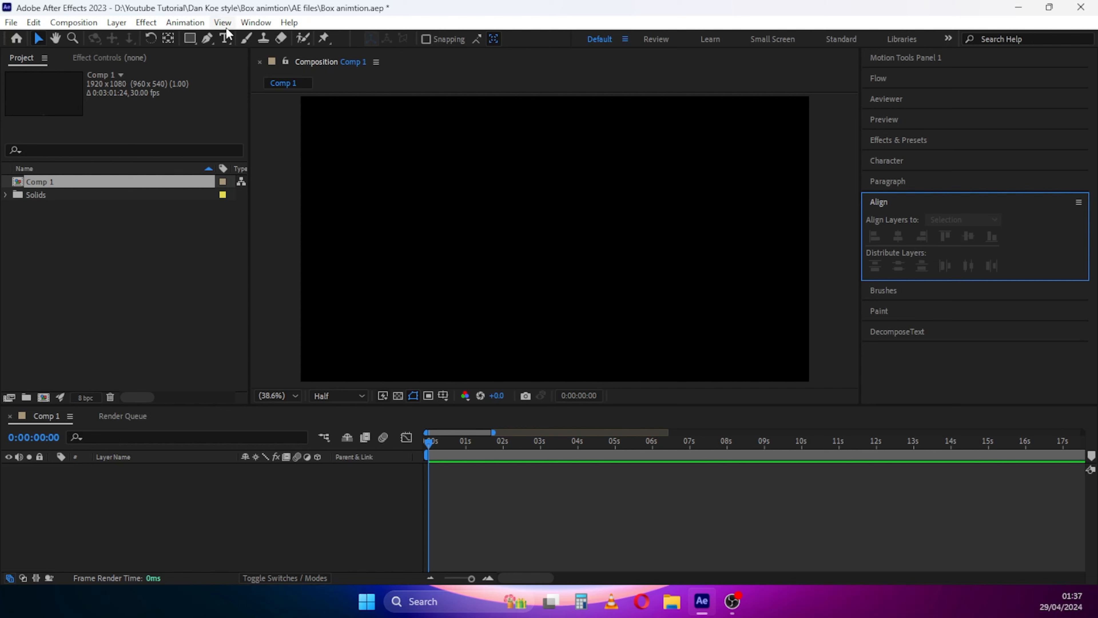
pyautogui.click(251, 23)
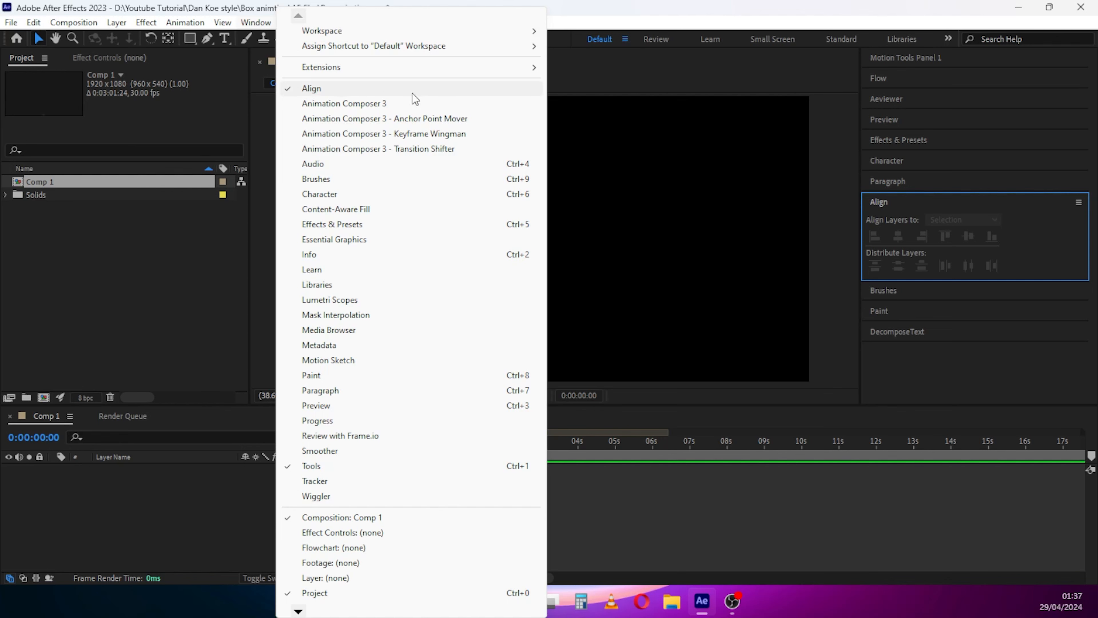
pyautogui.click(664, 486)
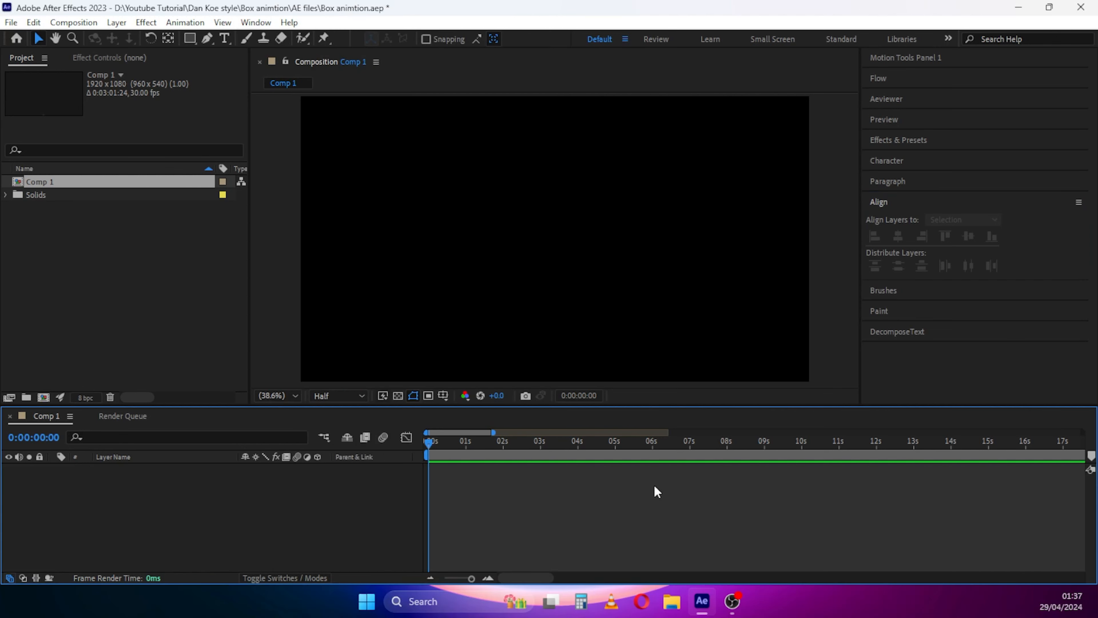
# Create a black solid layer (000000) of 1920 x 1080 px in Comp 1
pyautogui.rightClick(359, 519)
pyautogui.moveTo(397, 353)
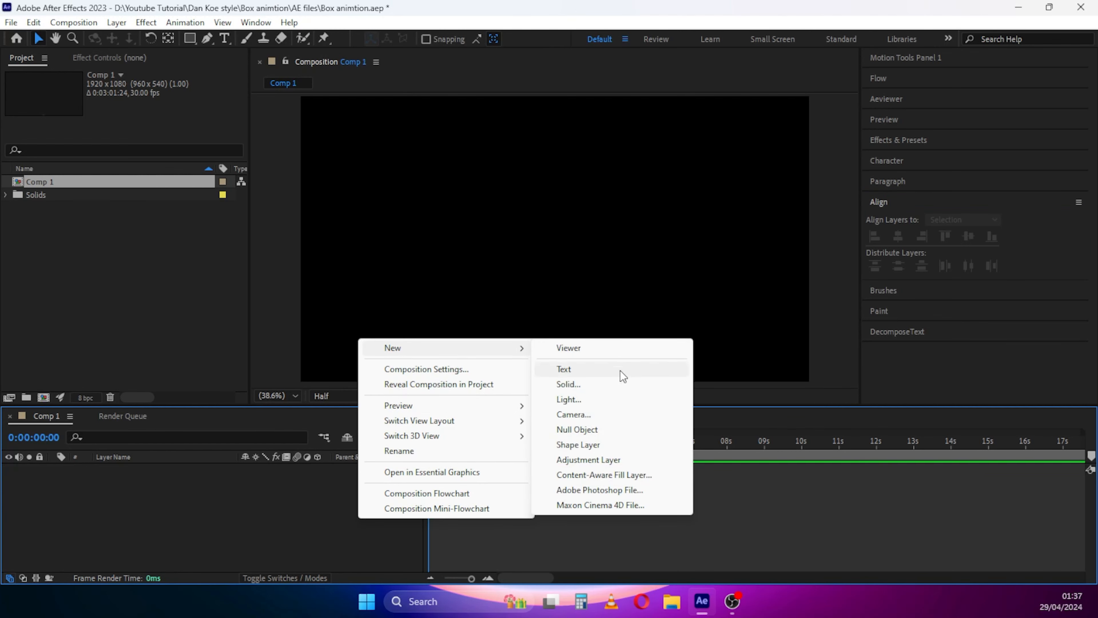
pyautogui.click(612, 384)
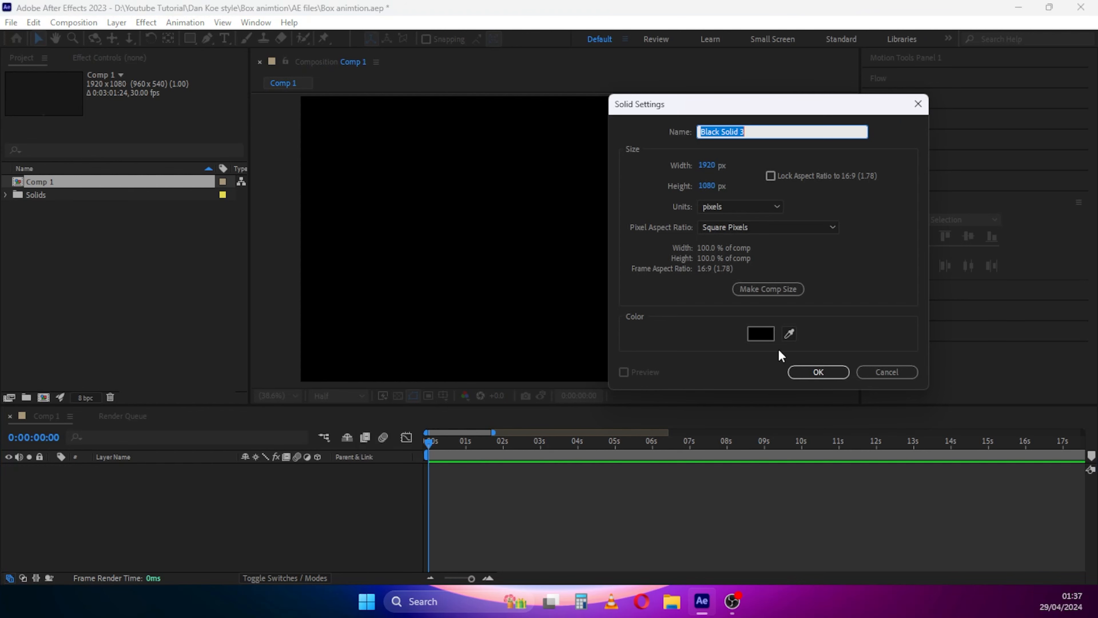
pyautogui.click(761, 333)
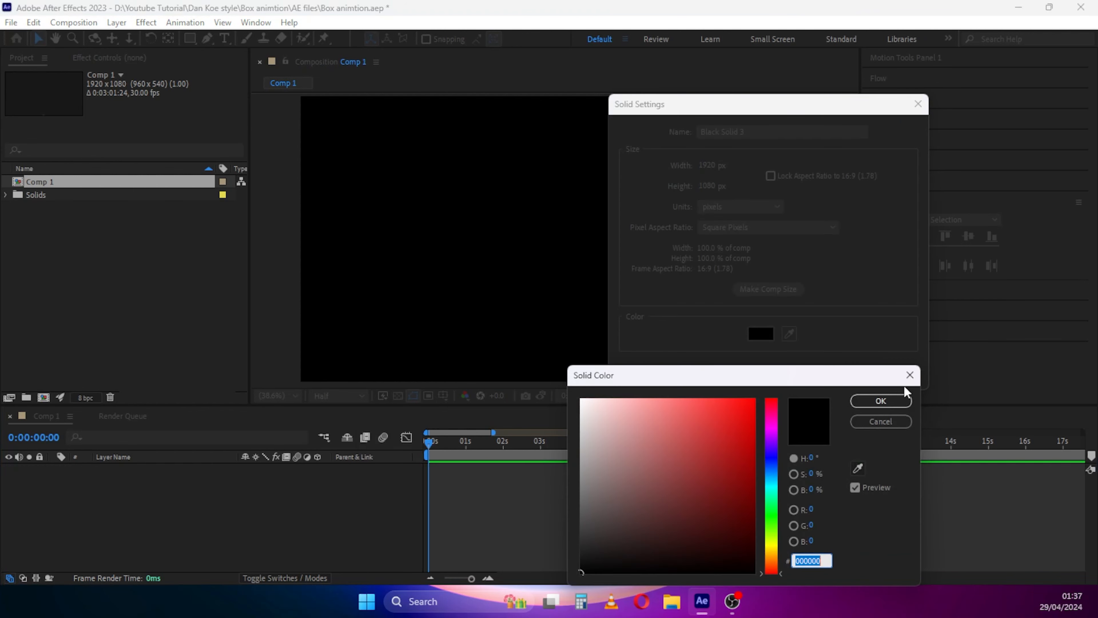
pyautogui.click(879, 401)
pyautogui.click(818, 373)
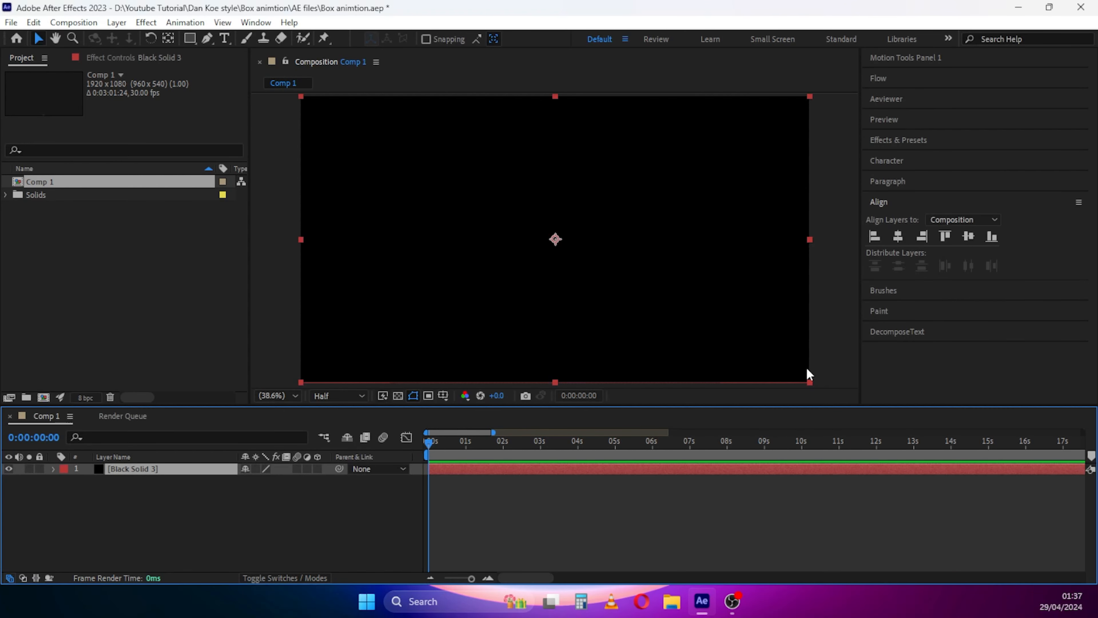
# Add an empty shape layer above the black solid
pyautogui.rightClick(158, 524)
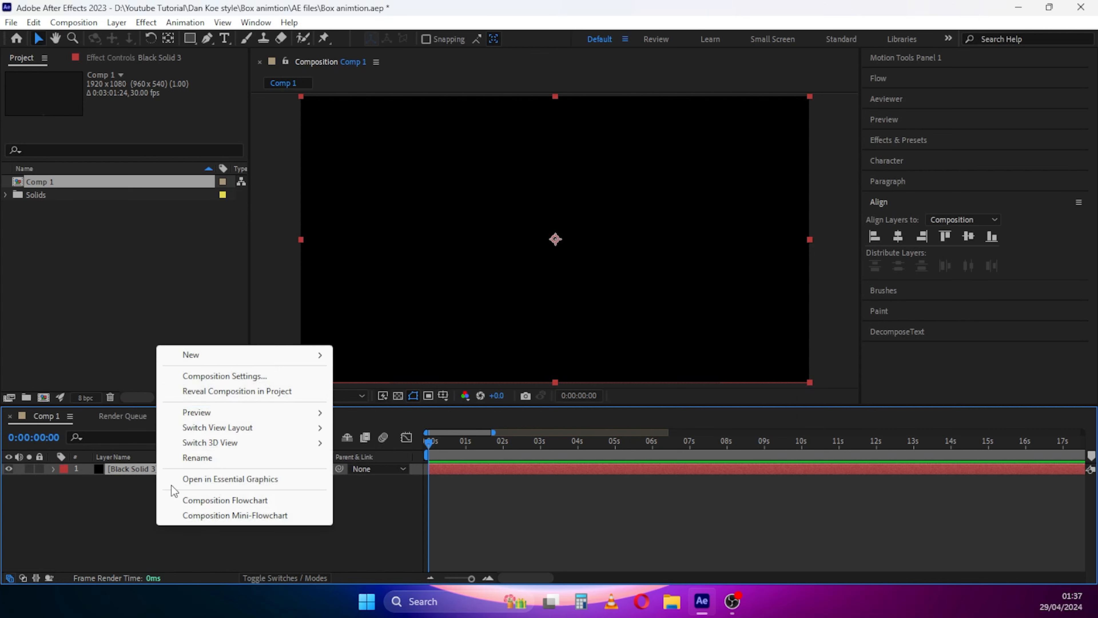
pyautogui.moveTo(187, 351)
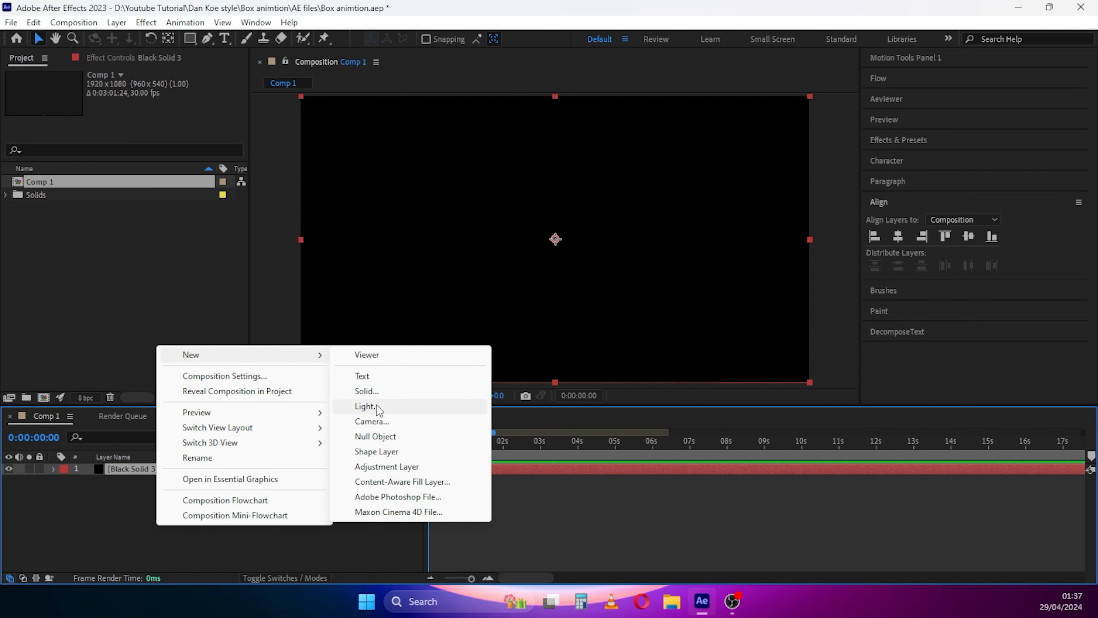
pyautogui.click(387, 454)
# Set up the Rectangle tool with fill None and a solid white stroke 7 px wide
pyautogui.press('q')
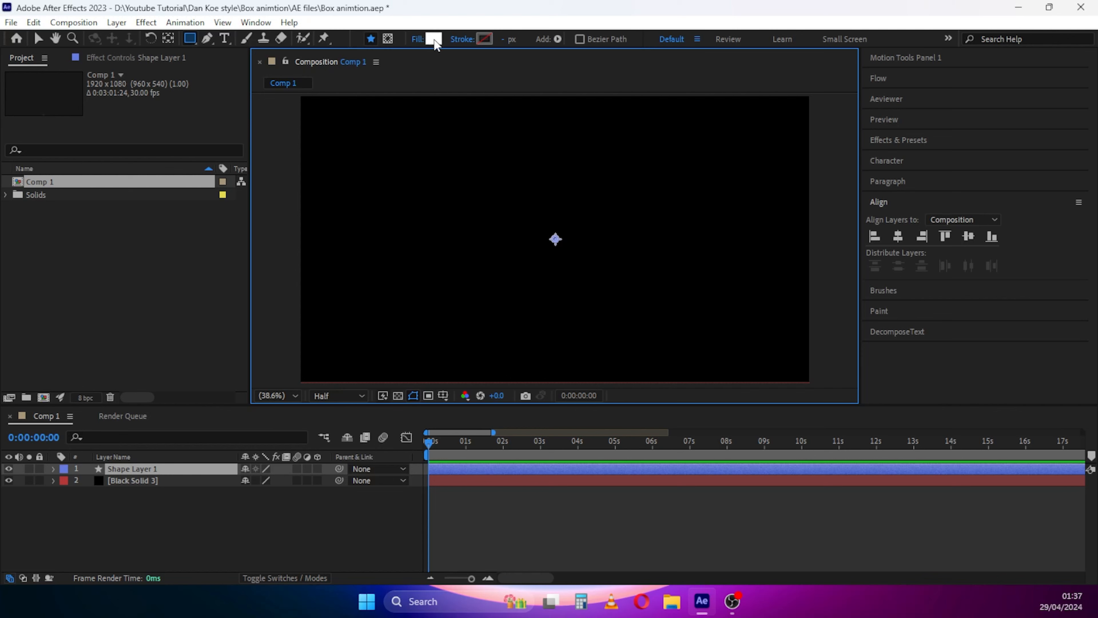
pyautogui.click(417, 40)
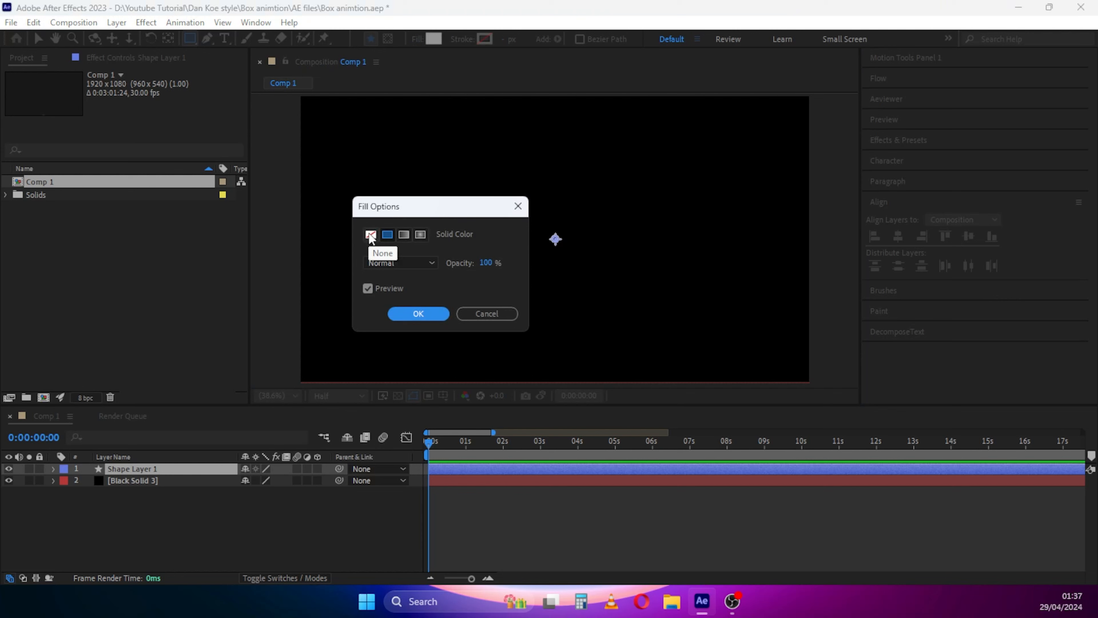
pyautogui.click(370, 234)
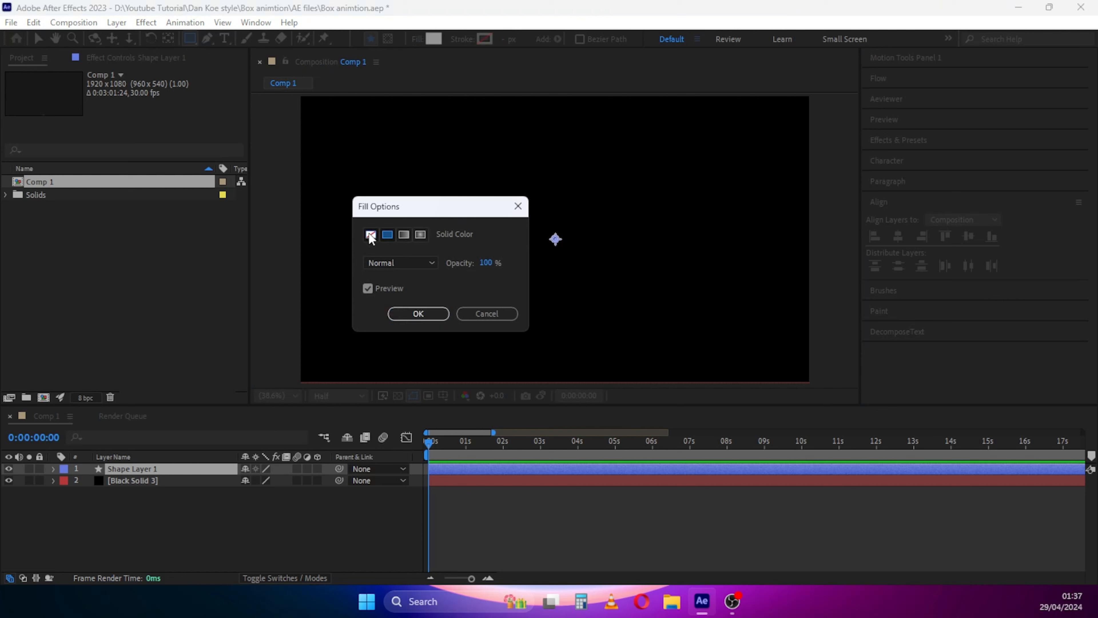
pyautogui.click(407, 317)
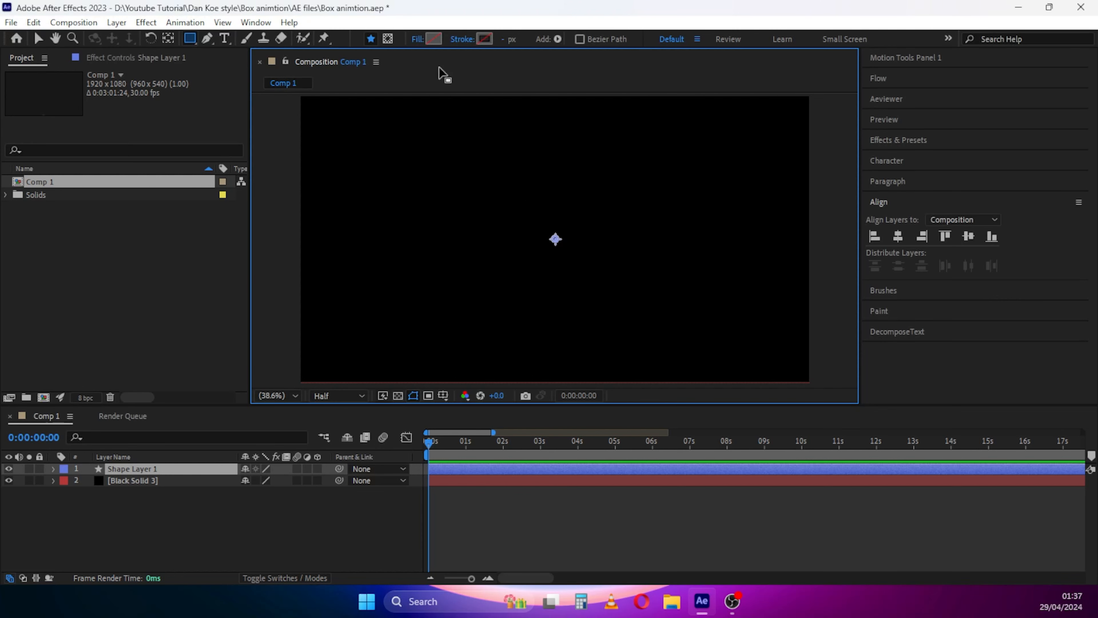
pyautogui.click(461, 42)
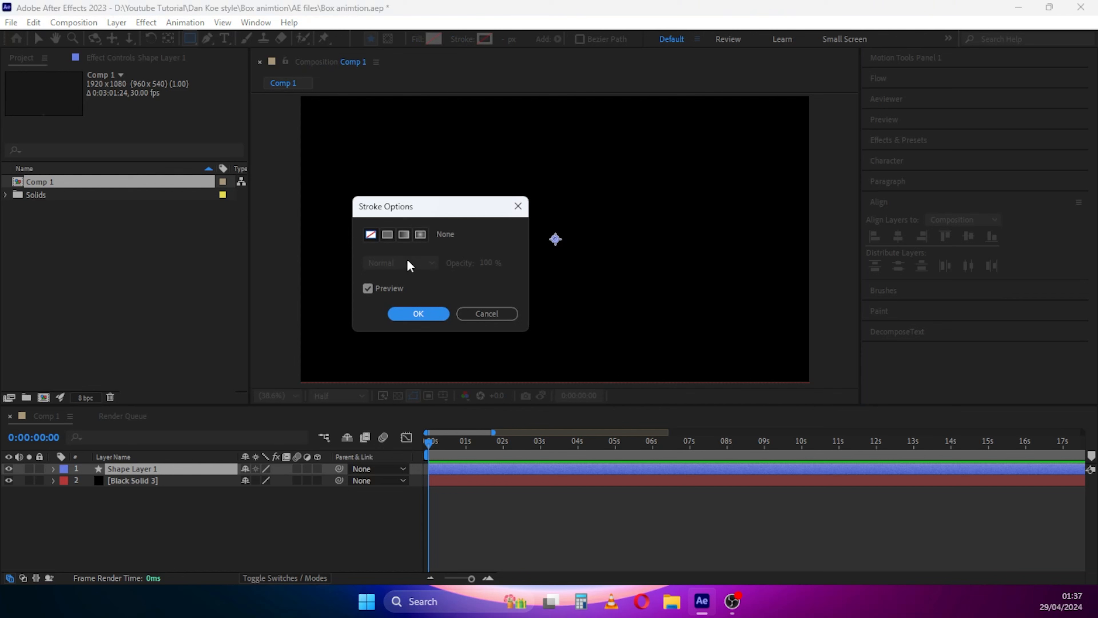
pyautogui.click(387, 234)
pyautogui.click(419, 314)
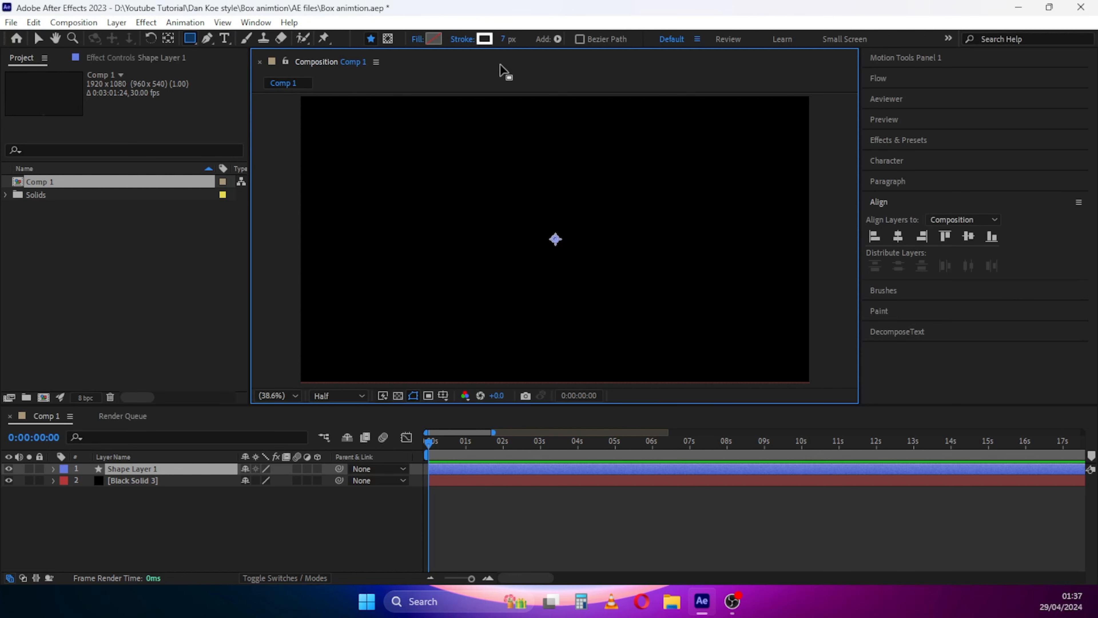
pyautogui.click(507, 39)
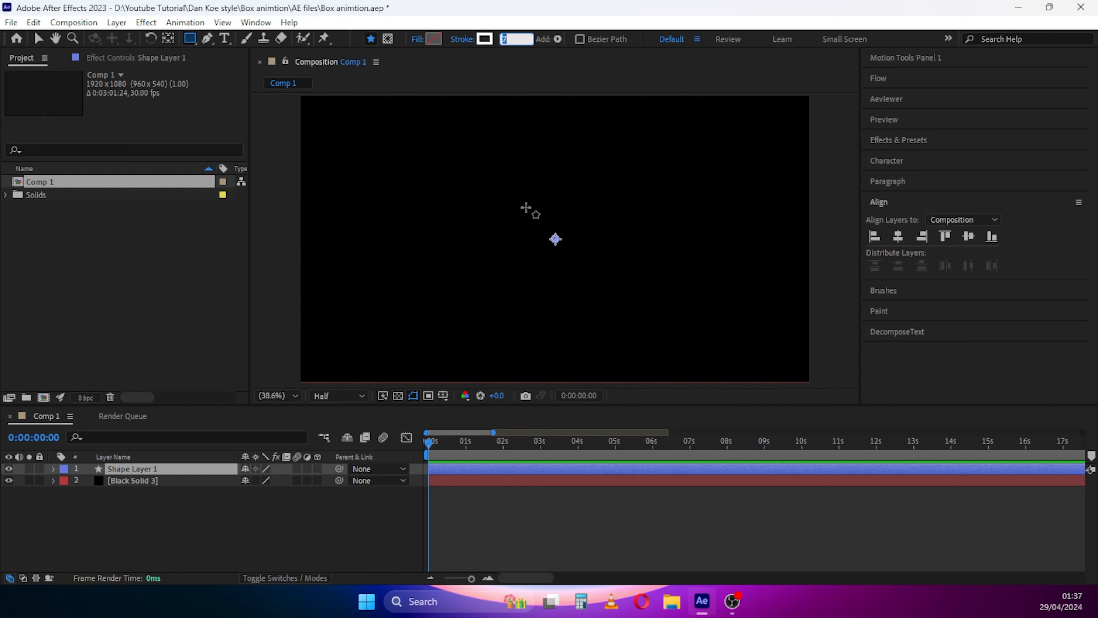
# Draw a square around the composition's centre and set its rectangle path size to 250 by 250
pyautogui.moveTo(525, 209); pyautogui.dragTo(585, 266)
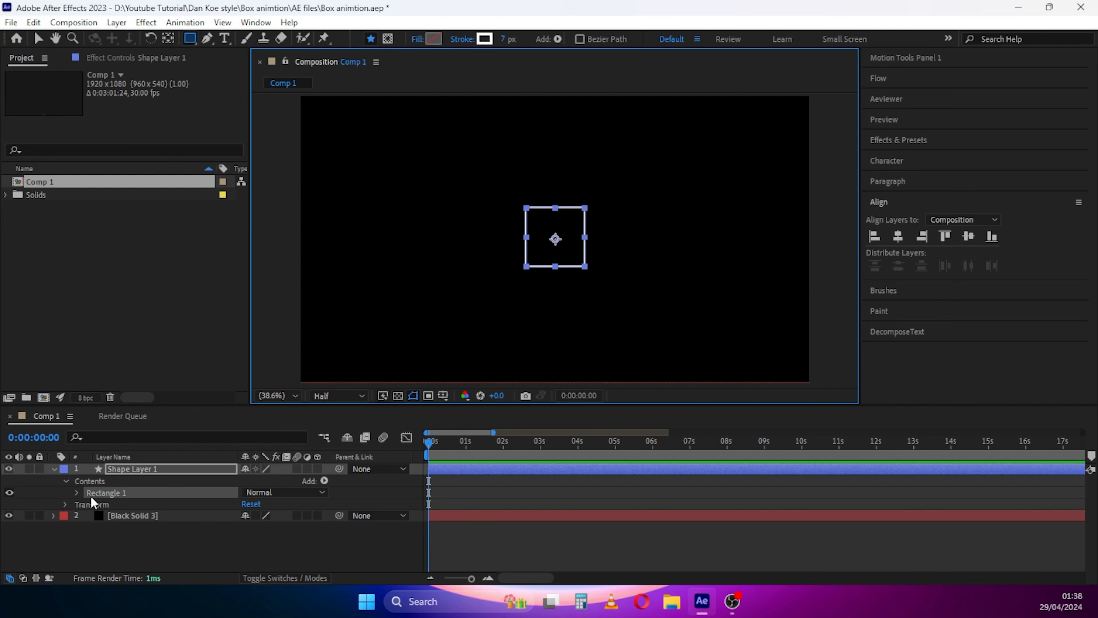
pyautogui.click(77, 499)
pyautogui.click(76, 494)
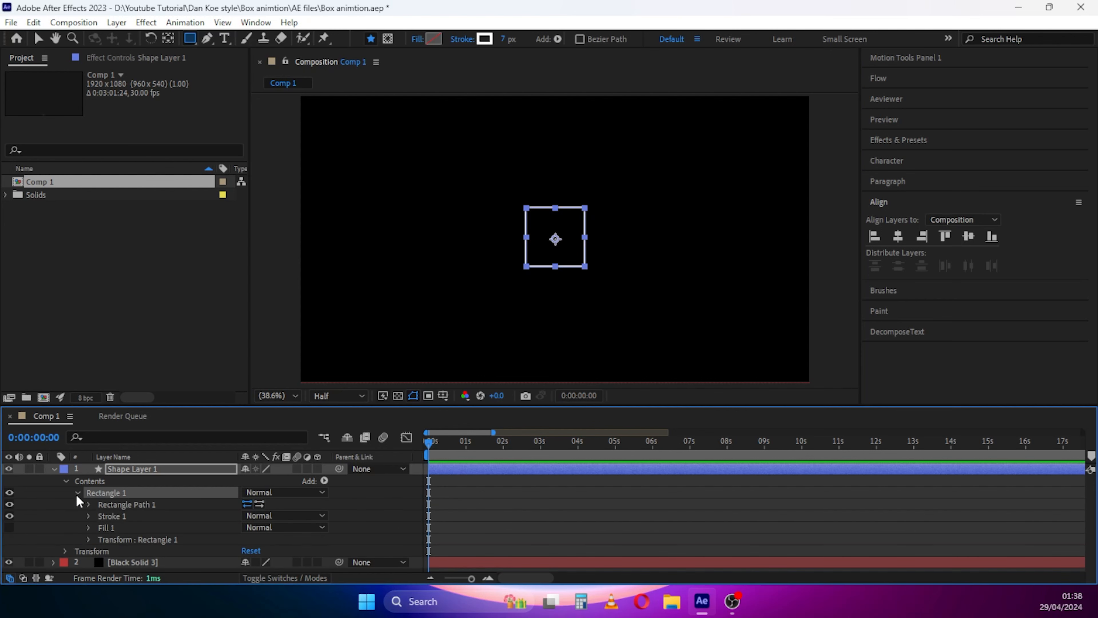
pyautogui.click(125, 506)
pyautogui.click(89, 504)
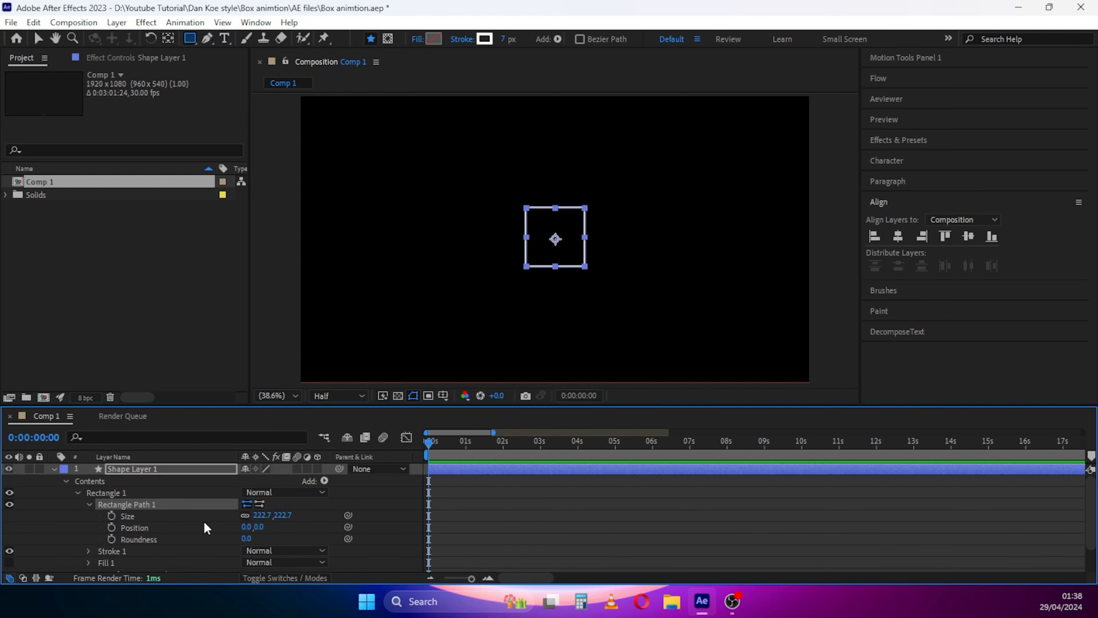
pyautogui.click(263, 518)
pyautogui.write('250')
pyautogui.press('Return')
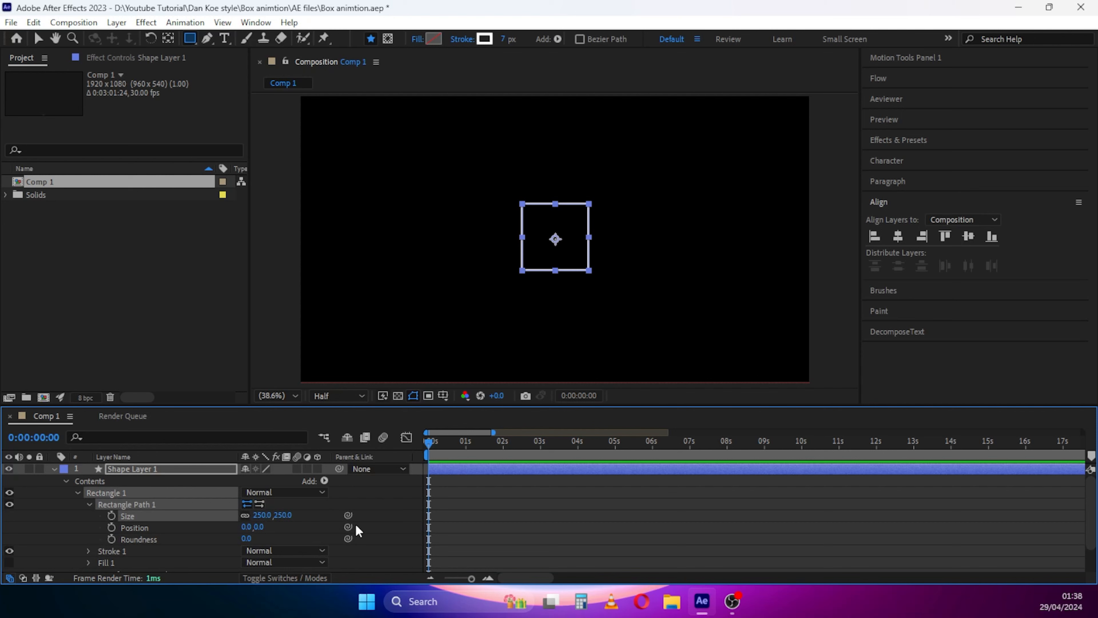
pyautogui.click(327, 508)
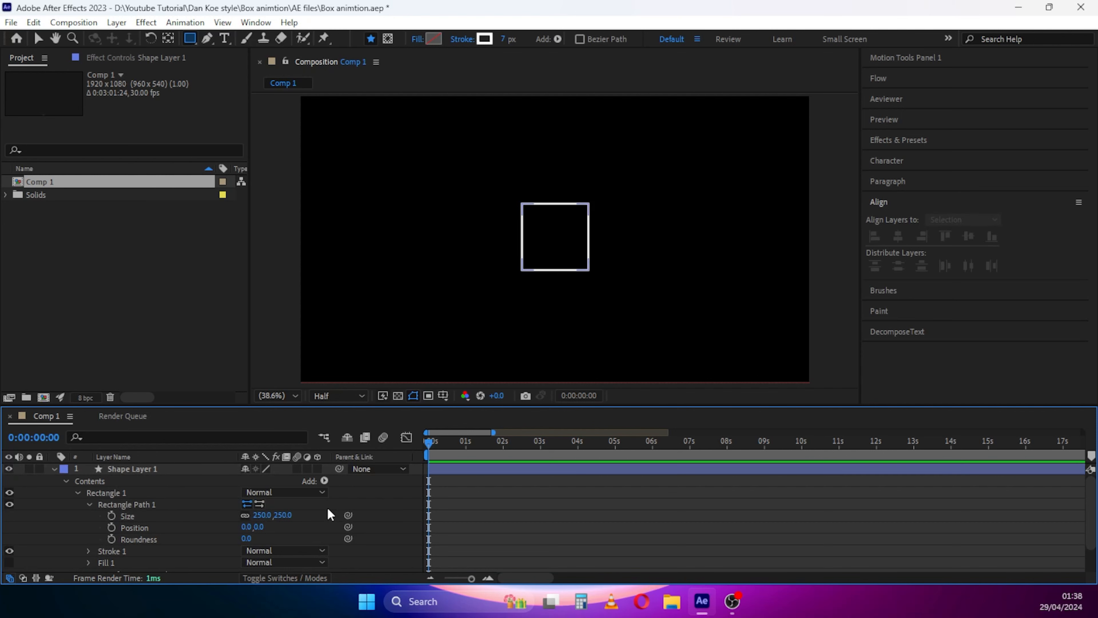
pyautogui.click(86, 503)
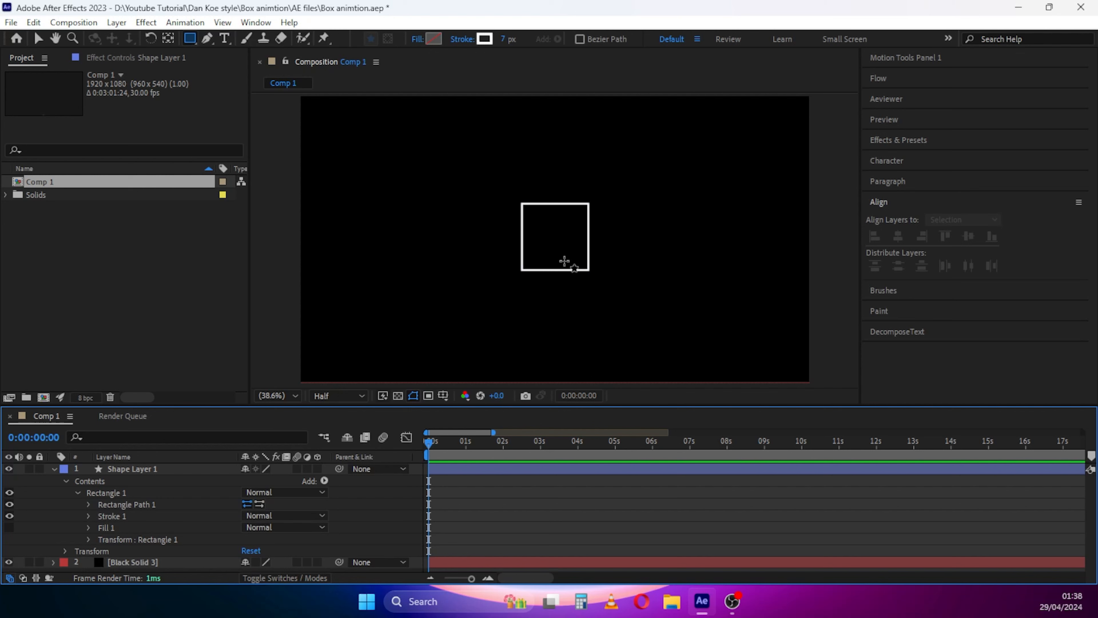
pyautogui.click(66, 481)
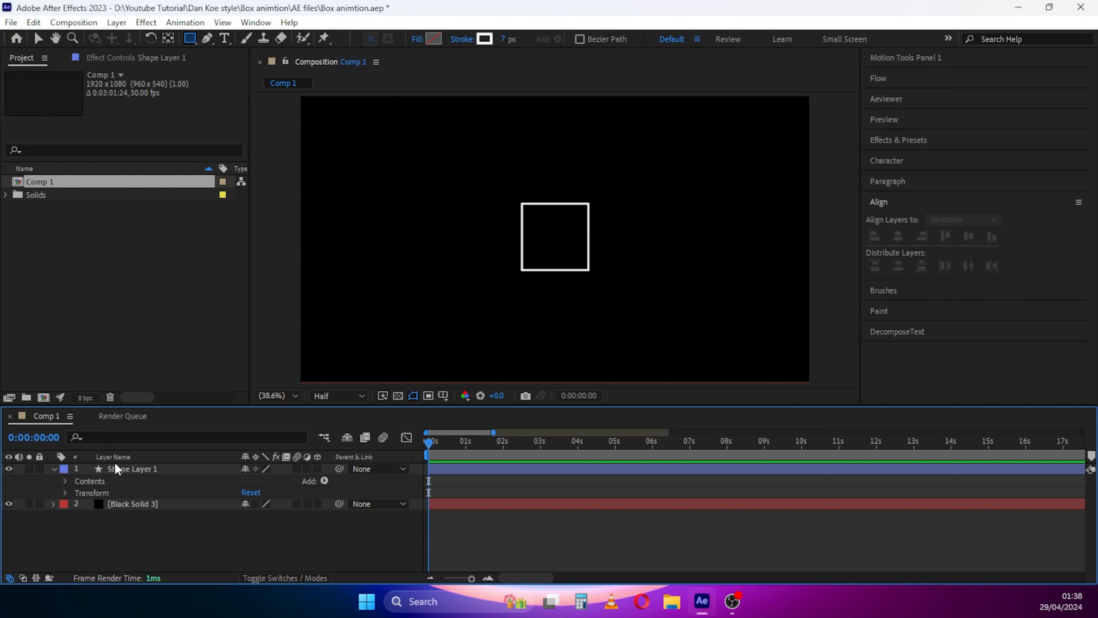
# Centre the anchor point of Shape Layer 1 within the square using Motion Tools
pyautogui.click(110, 469)
pyautogui.click(54, 469)
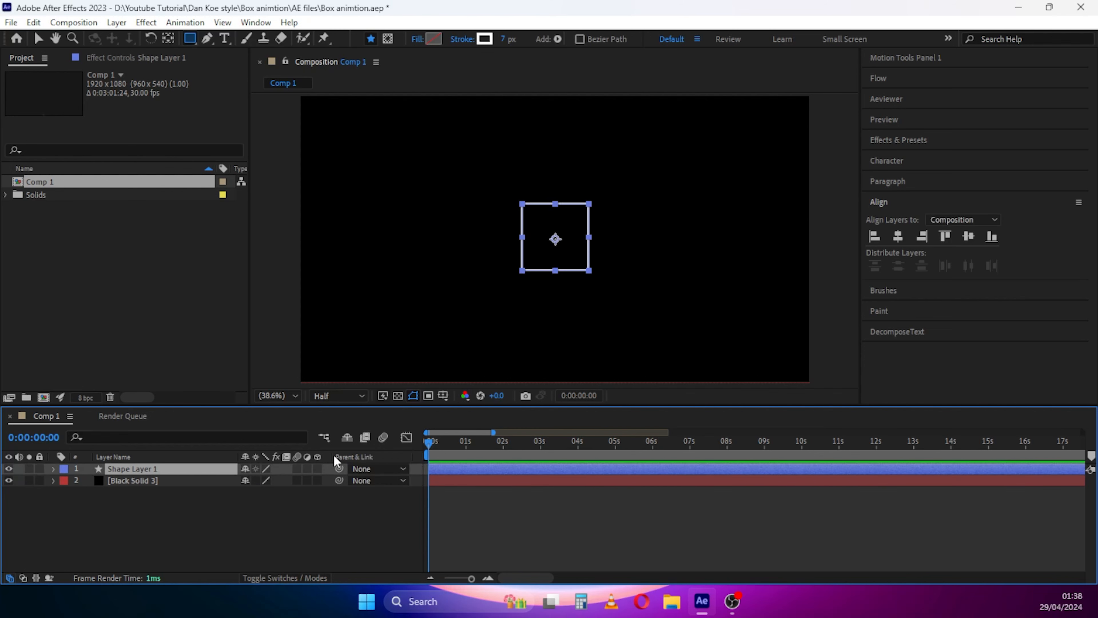
pyautogui.press('v')
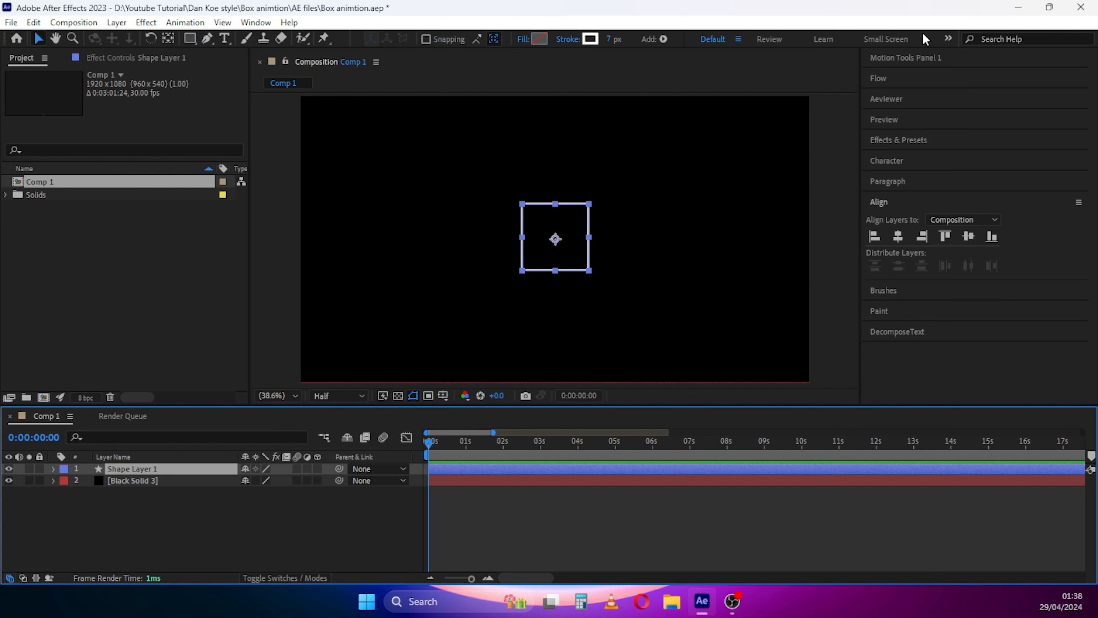
pyautogui.click(904, 58)
pyautogui.click(910, 227)
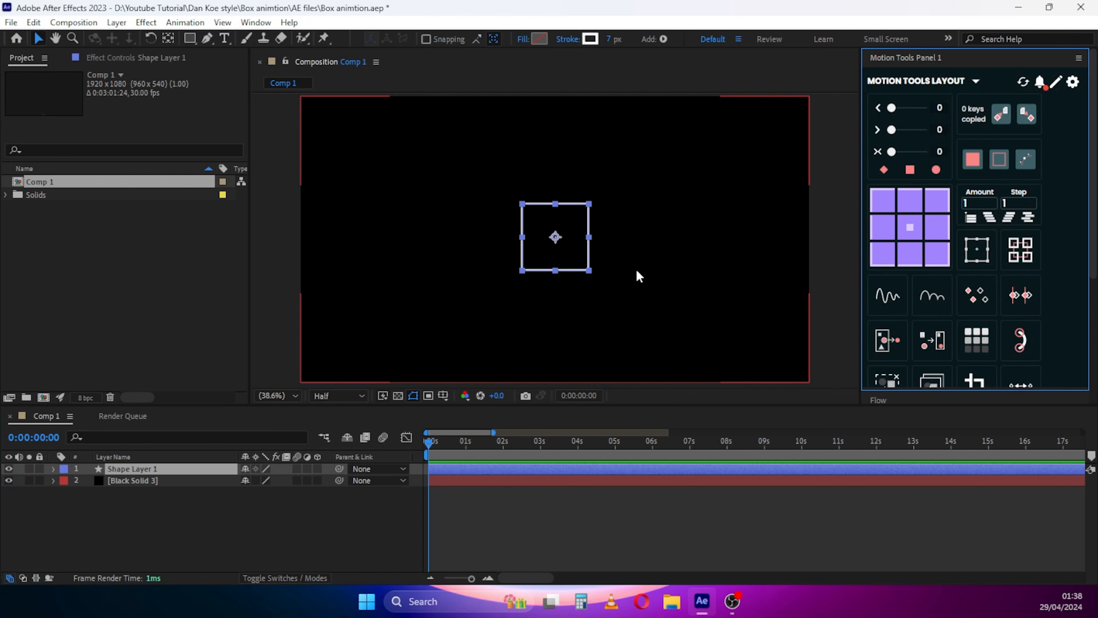
# Align Shape Layer 1 vertically to the centre of the composition
pyautogui.click(923, 61)
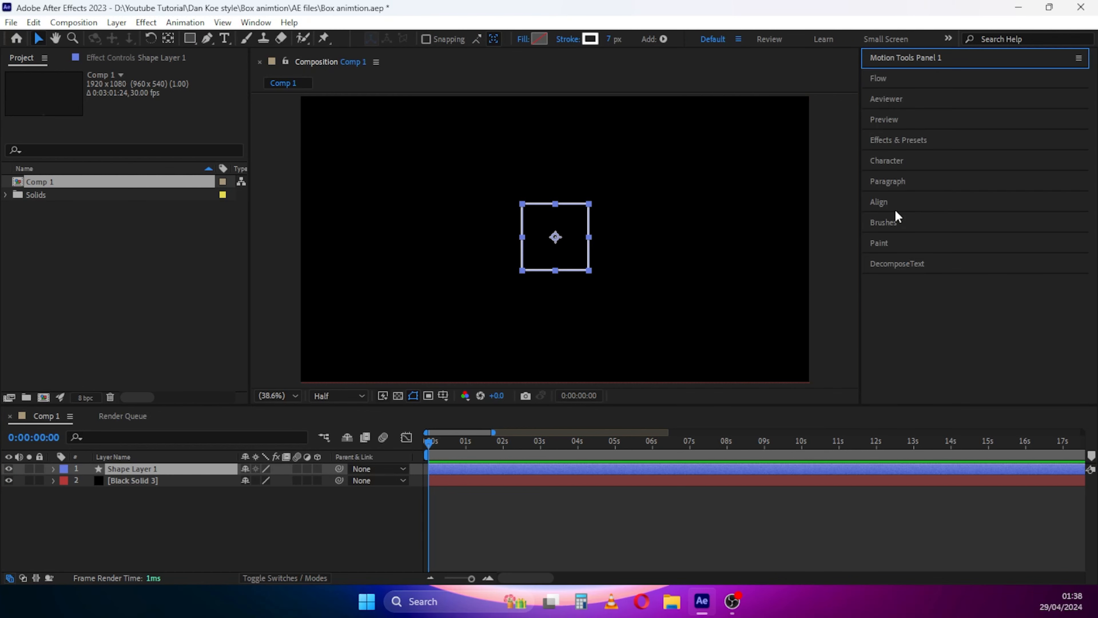
pyautogui.click(900, 202)
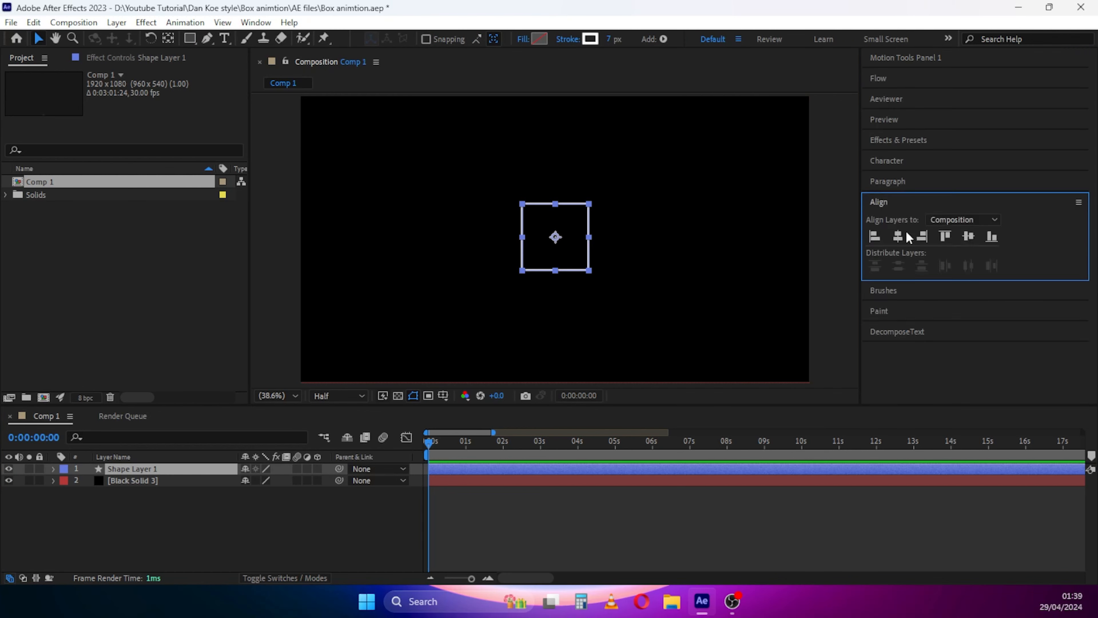
pyautogui.click(969, 236)
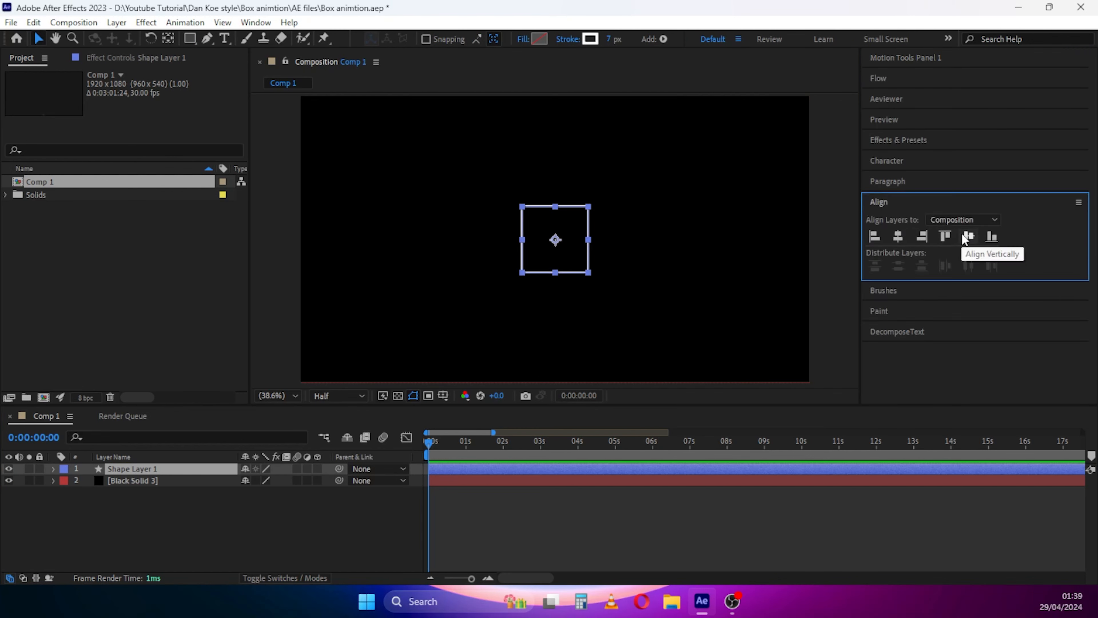
# Bring back the Motion Tools controls and make Shape Layer 1 a 3D layer
pyautogui.click(892, 59)
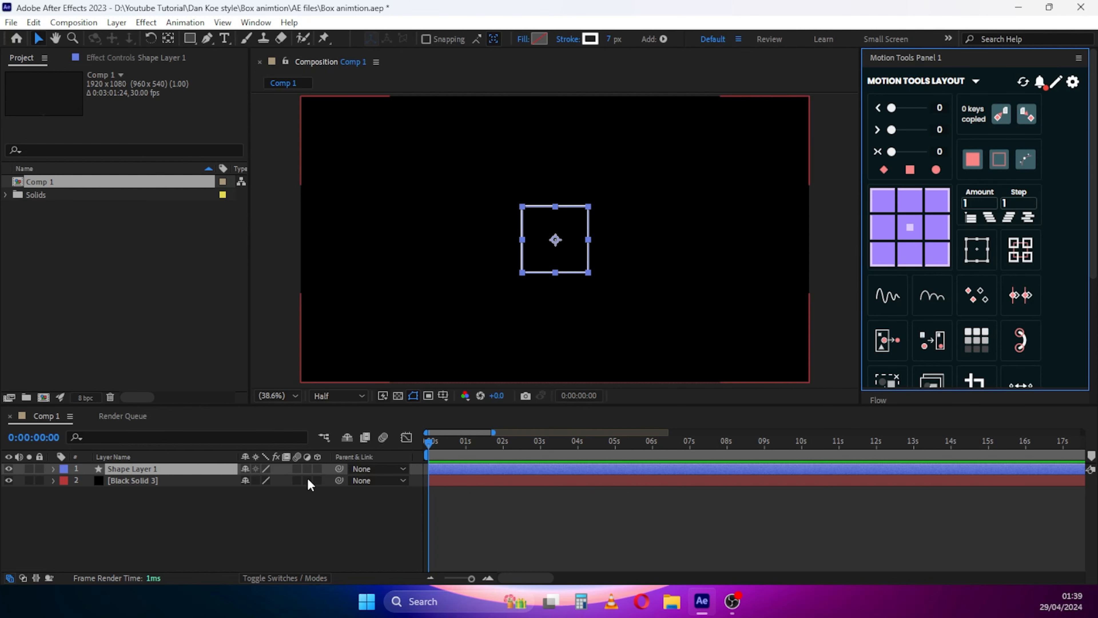
pyautogui.click(319, 470)
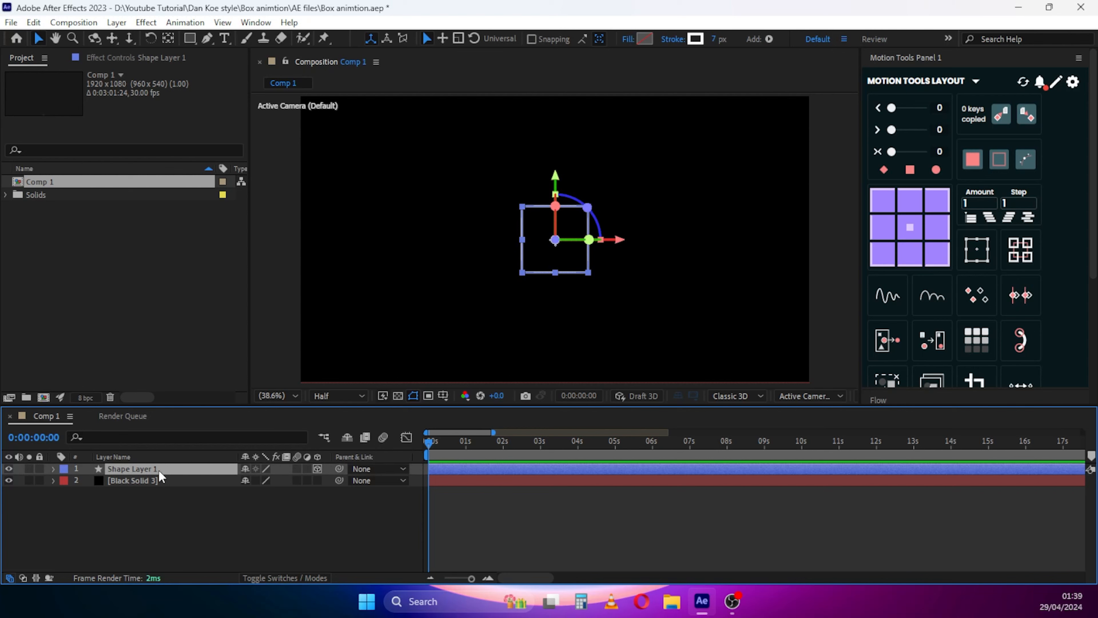
# Duplicate Shape Layer 1 five times to make six 3D square layers
pyautogui.hotkey('ctrl', 'd')
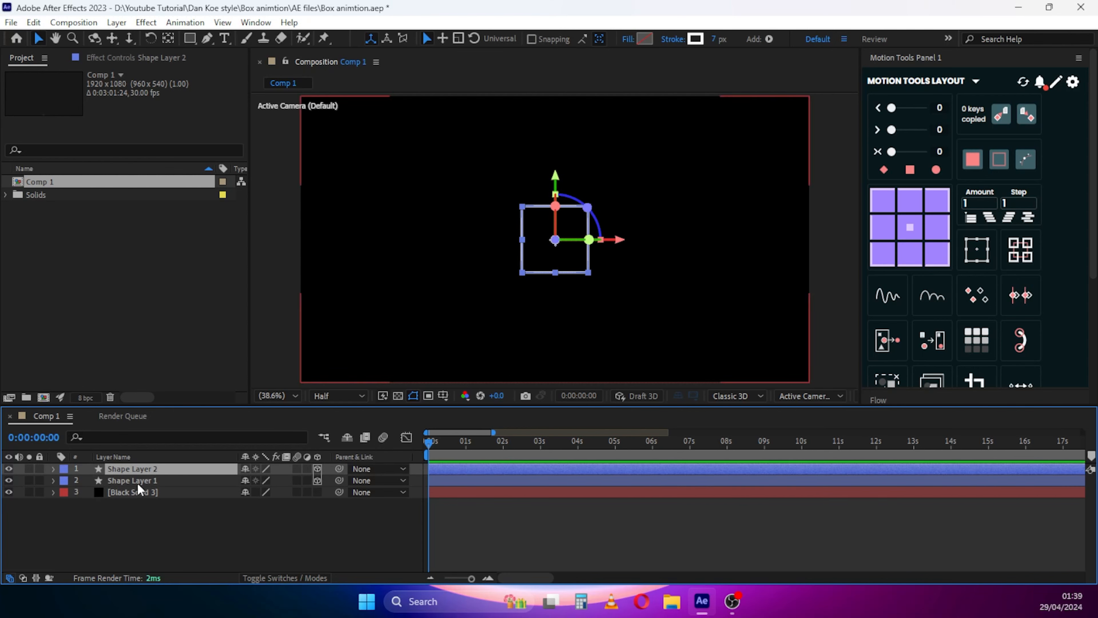
pyautogui.hotkey('ctrl', 'd')
pyautogui.hotkey('ctrl', 'd')
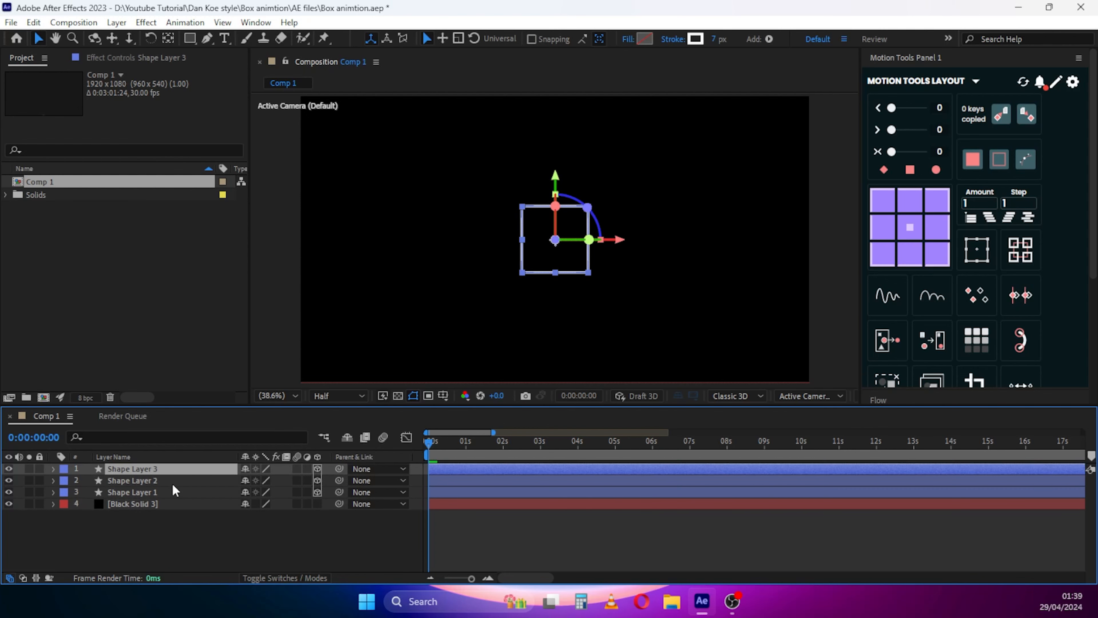
pyautogui.hotkey('ctrl', 'd')
pyautogui.hotkey('ctrl', 'd')
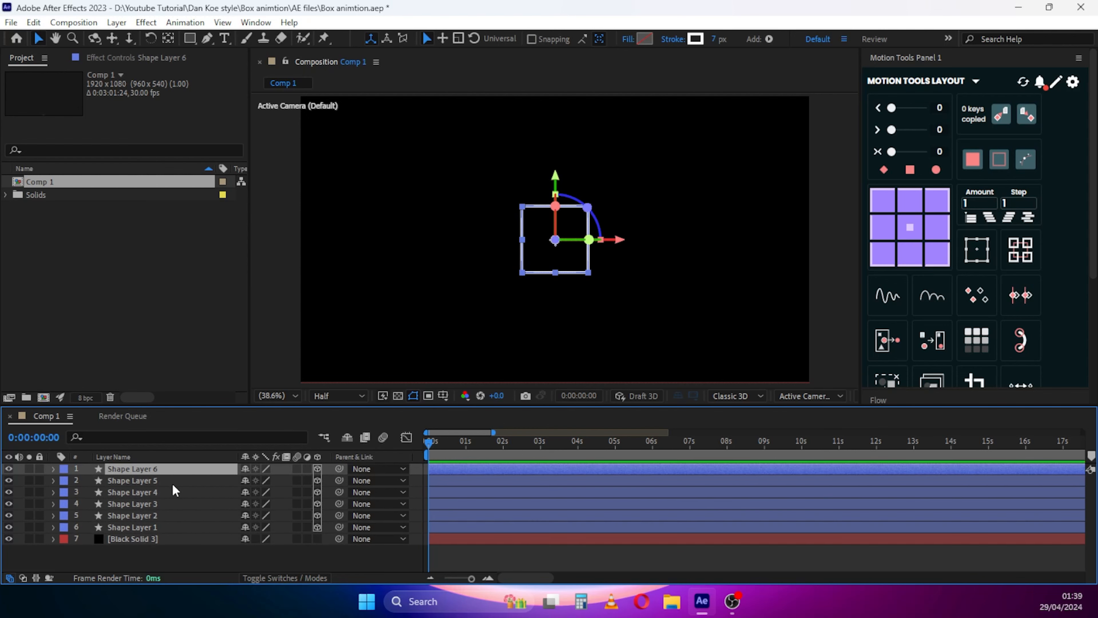
# Rename Shape Layer 1 as "Front" and Shape Layer 2 as "Back"
pyautogui.click(154, 529)
pyautogui.rightClick(139, 531)
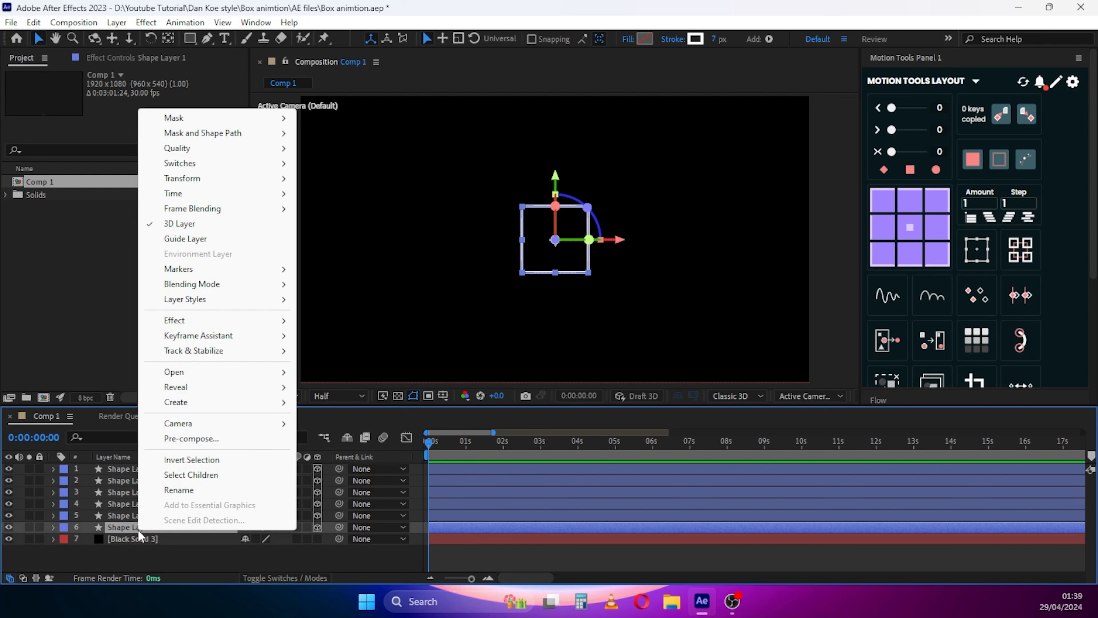
pyautogui.click(175, 489)
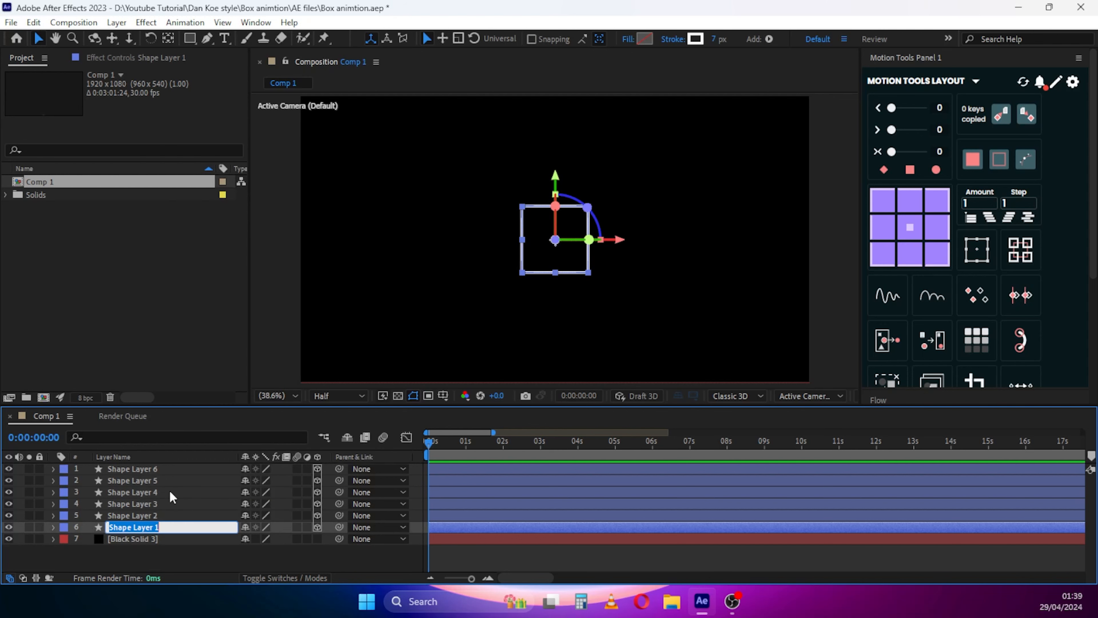
pyautogui.write('Front')
pyautogui.click(151, 517)
pyautogui.rightClick(151, 517)
pyautogui.click(187, 479)
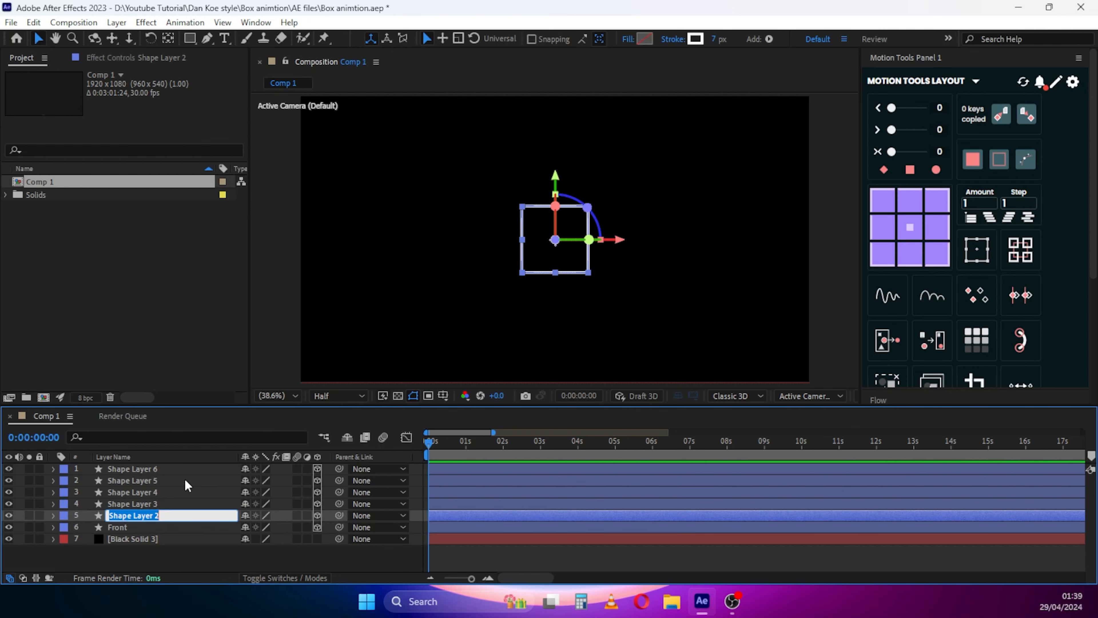
pyautogui.write('Back')
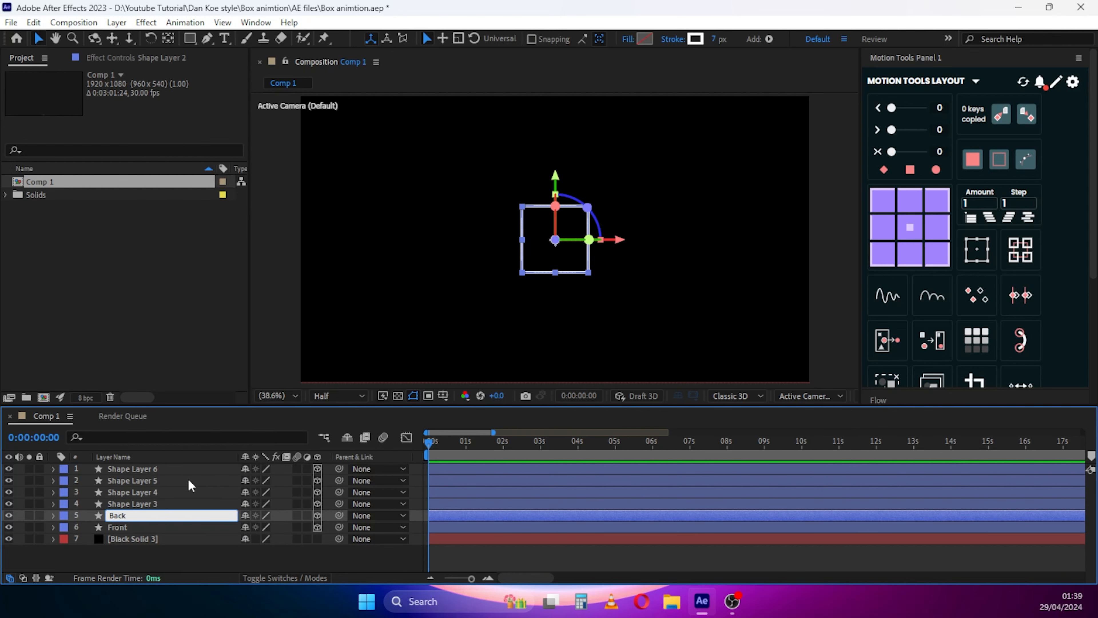
pyautogui.press('Return')
# Rename Shape Layer 3 as "left" and Shape Layer 4 as "right"
pyautogui.rightClick(134, 504)
pyautogui.click(203, 465)
pyautogui.write('left')
pyautogui.press('Return')
pyautogui.rightClick(134, 492)
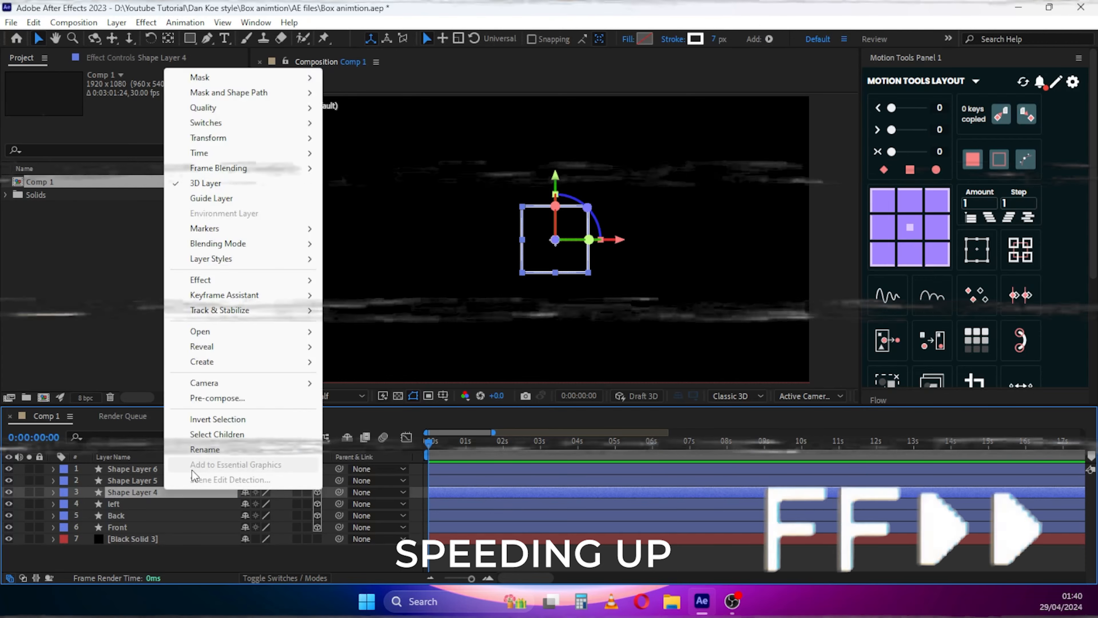
pyautogui.click(204, 449)
pyautogui.write('right')
pyautogui.press('Return')
# Rename Shape Layer 5 as "top" and Shape Layer 6 as "bottom"
pyautogui.rightClick(147, 480)
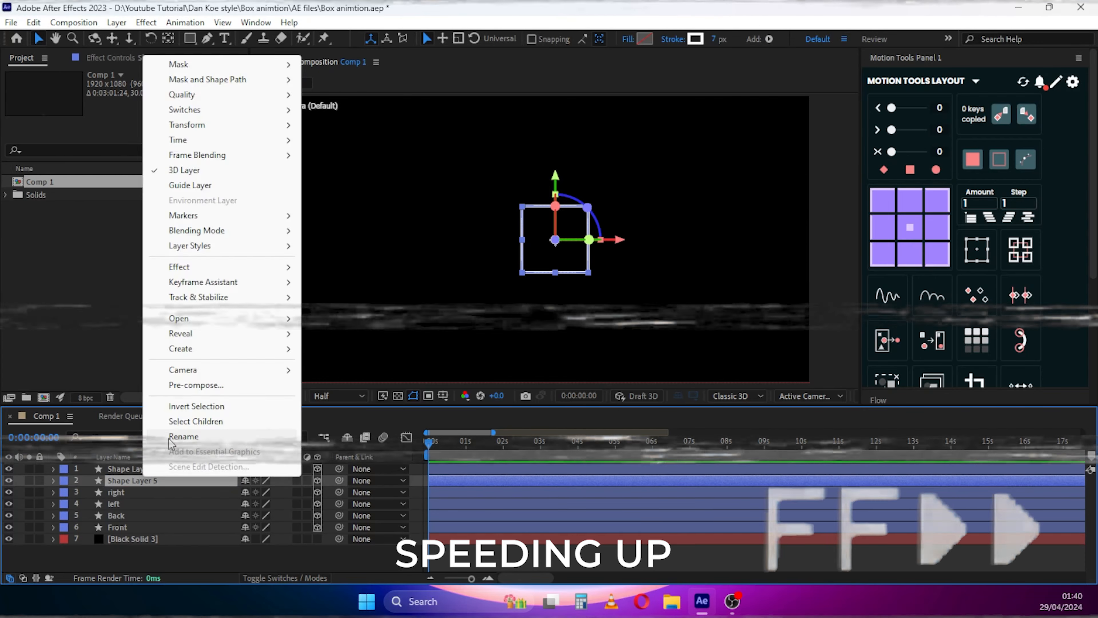
pyautogui.click(181, 436)
pyautogui.write('top')
pyautogui.press('Return')
pyautogui.rightClick(149, 470)
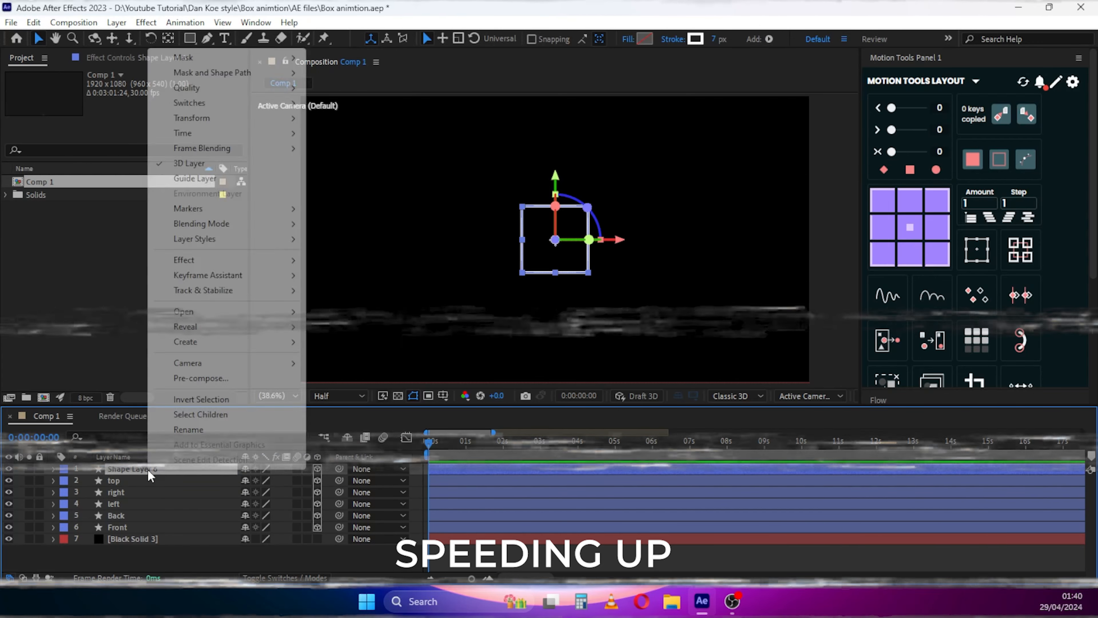
pyautogui.click(188, 429)
pyautogui.write('bottom')
pyautogui.press('Return')
# Widen the composition viewer and switch it to the 2 Views layout showing Active Camera and Top
pyautogui.click(127, 529)
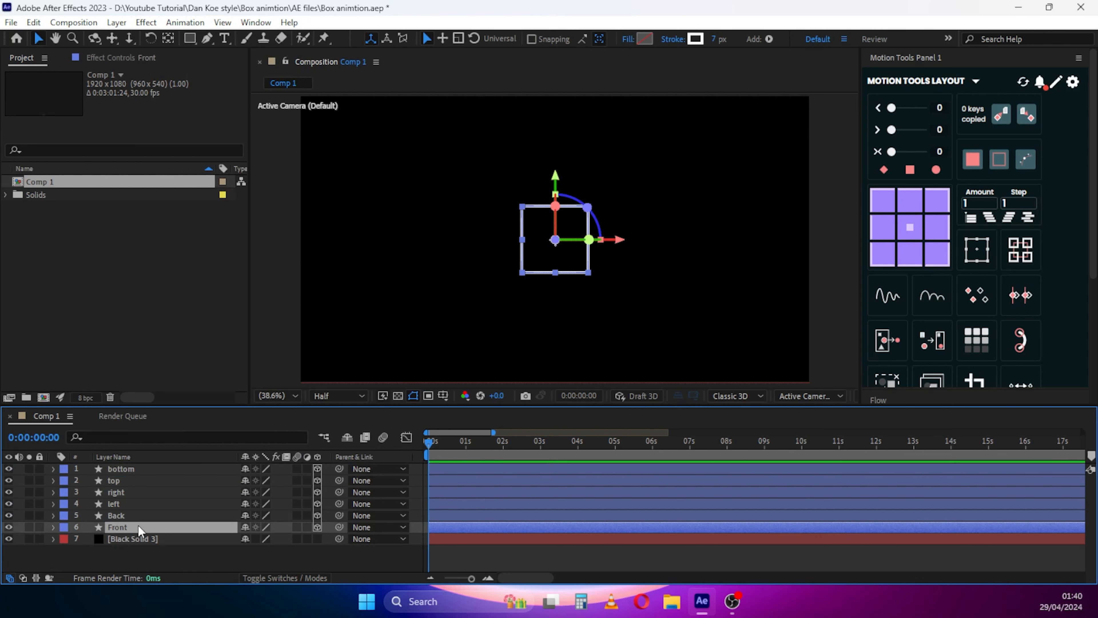
pyautogui.moveTo(858, 382); pyautogui.dragTo(929, 382)
pyautogui.click(902, 396)
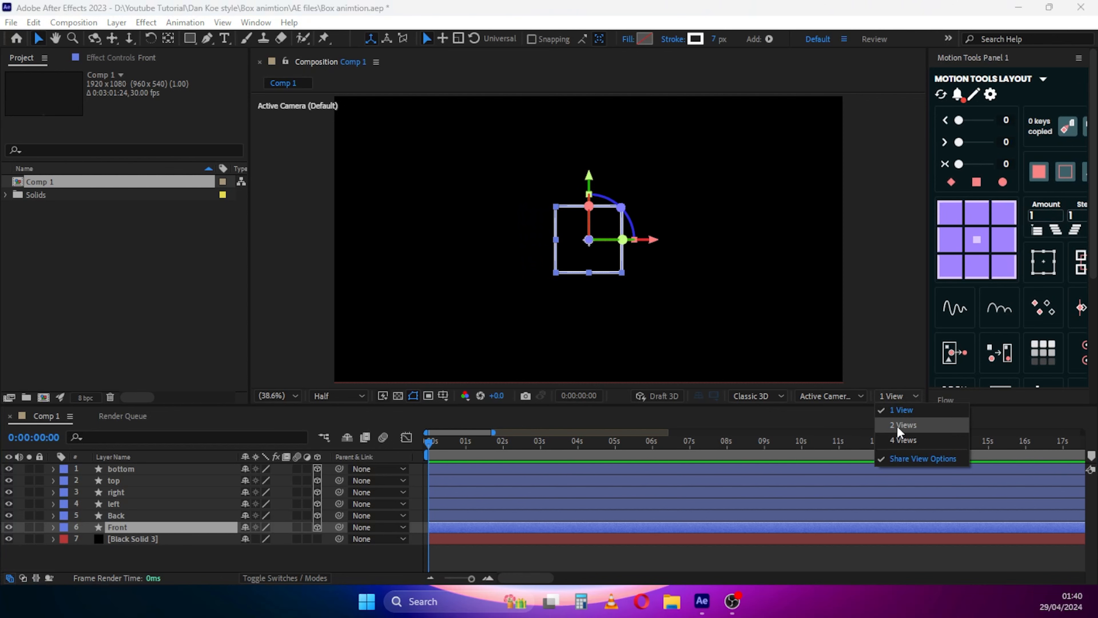
pyautogui.click(896, 425)
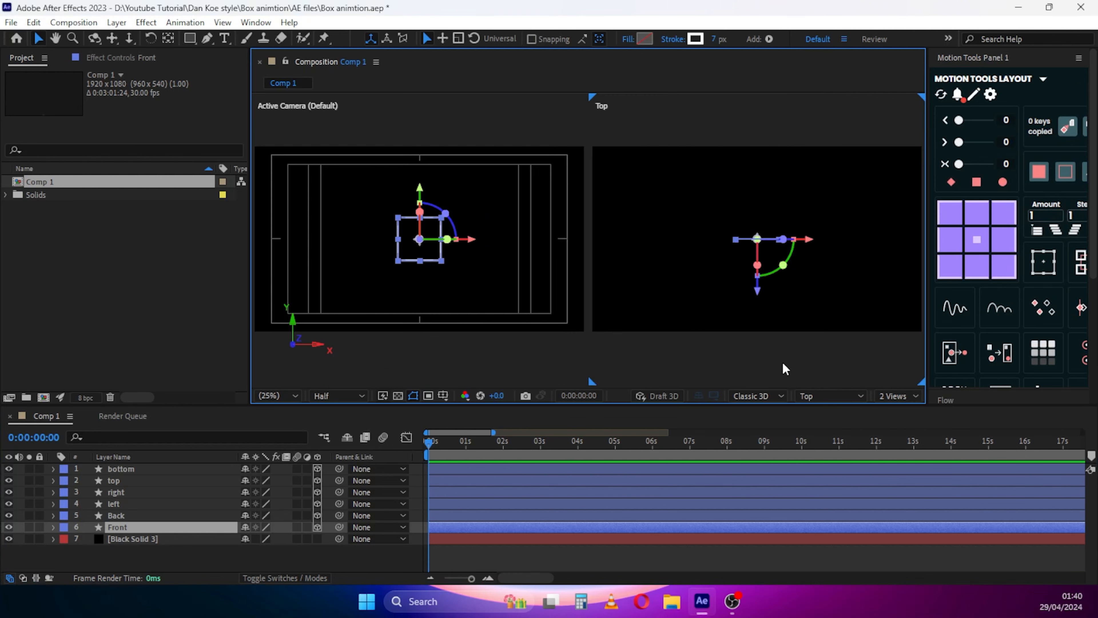
pyautogui.click(725, 330)
# Set the Z position of the Back layer to 250 and collapse its properties
pyautogui.click(116, 515)
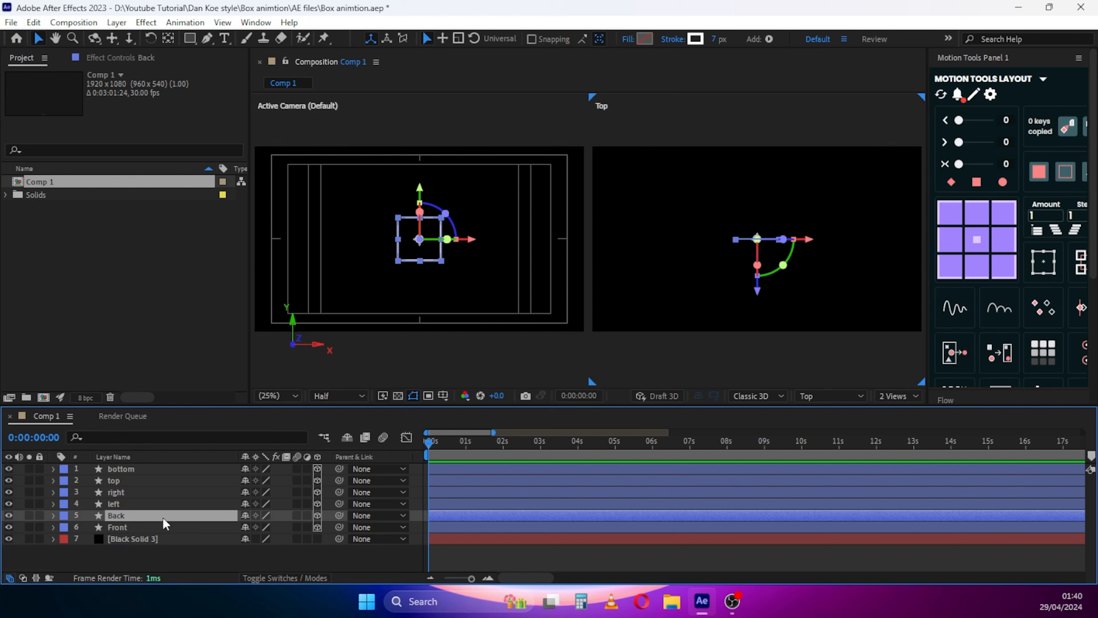
pyautogui.click(150, 569)
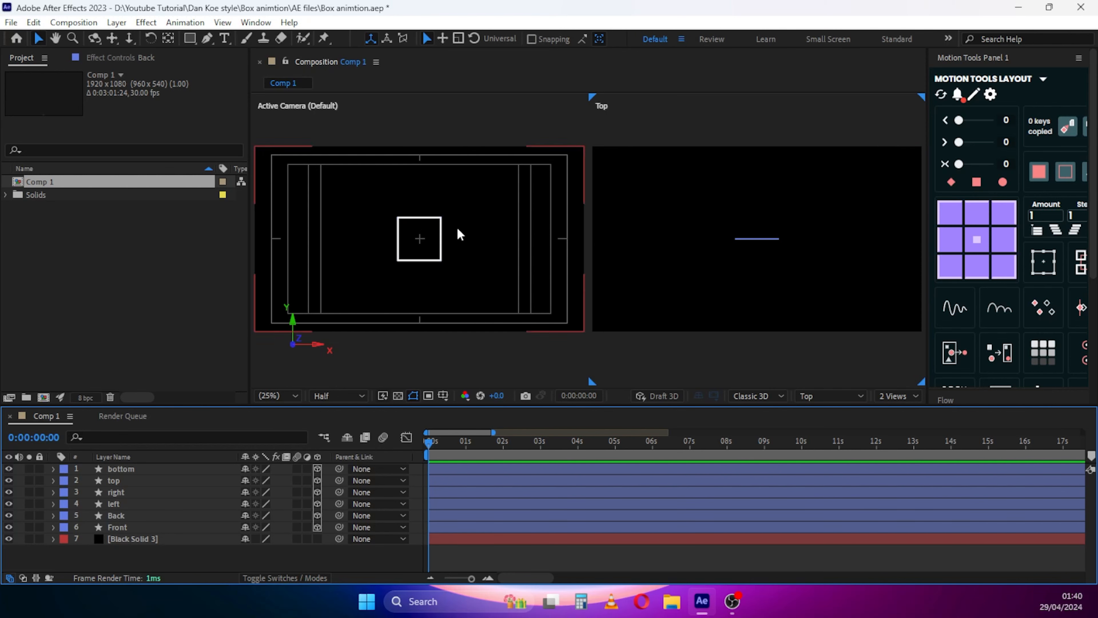
pyautogui.click(121, 517)
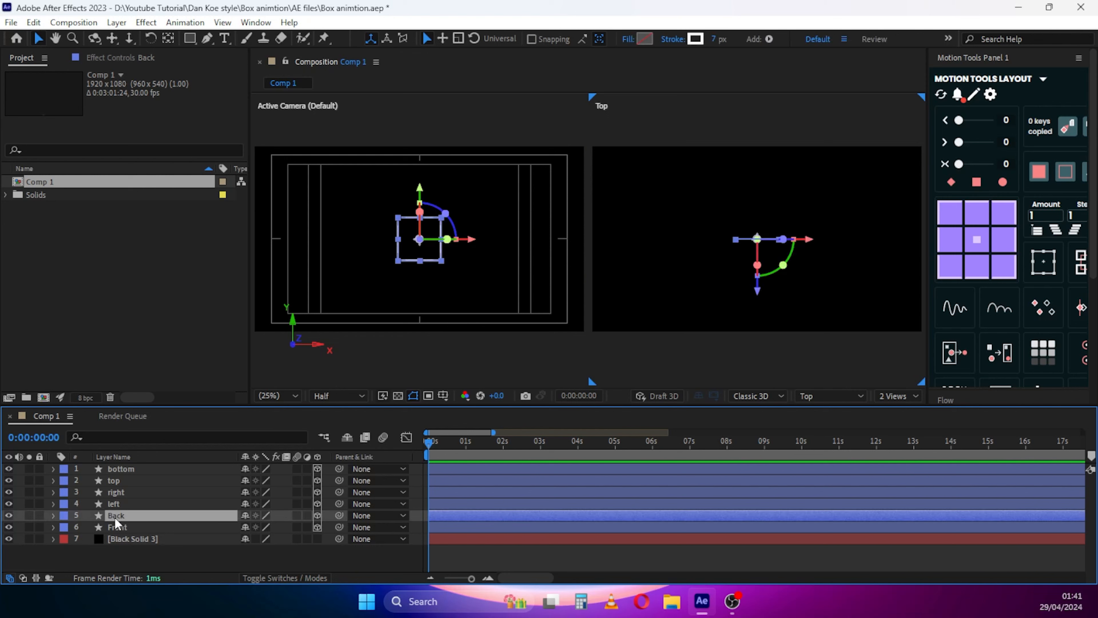
pyautogui.click(52, 515)
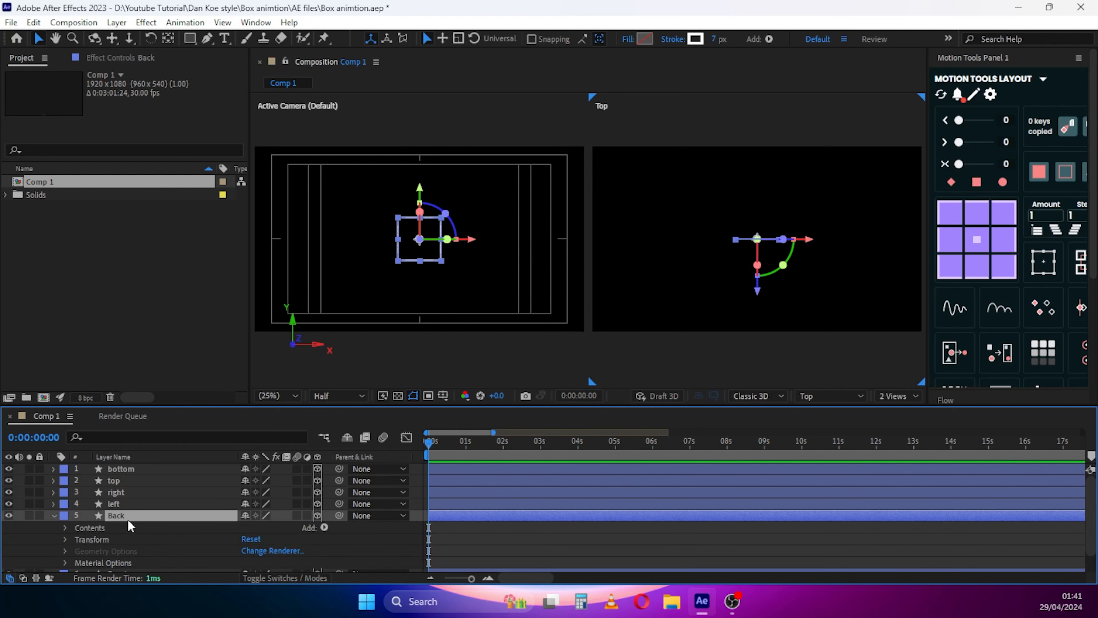
pyautogui.press('p')
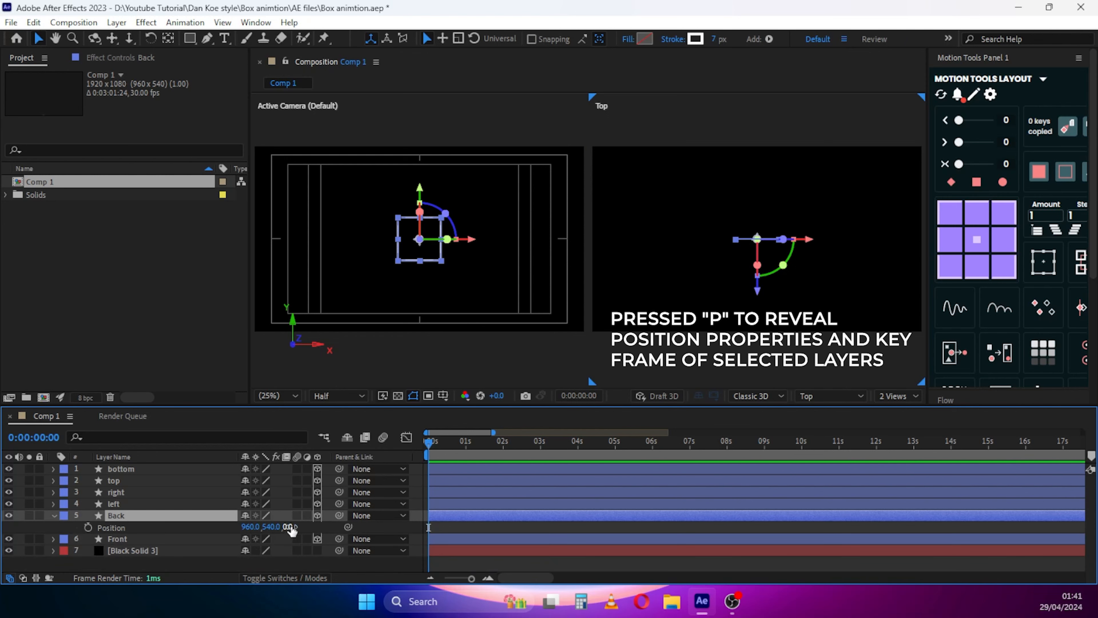
pyautogui.click(290, 525)
pyautogui.write('250')
pyautogui.press('Return')
pyautogui.click(534, 569)
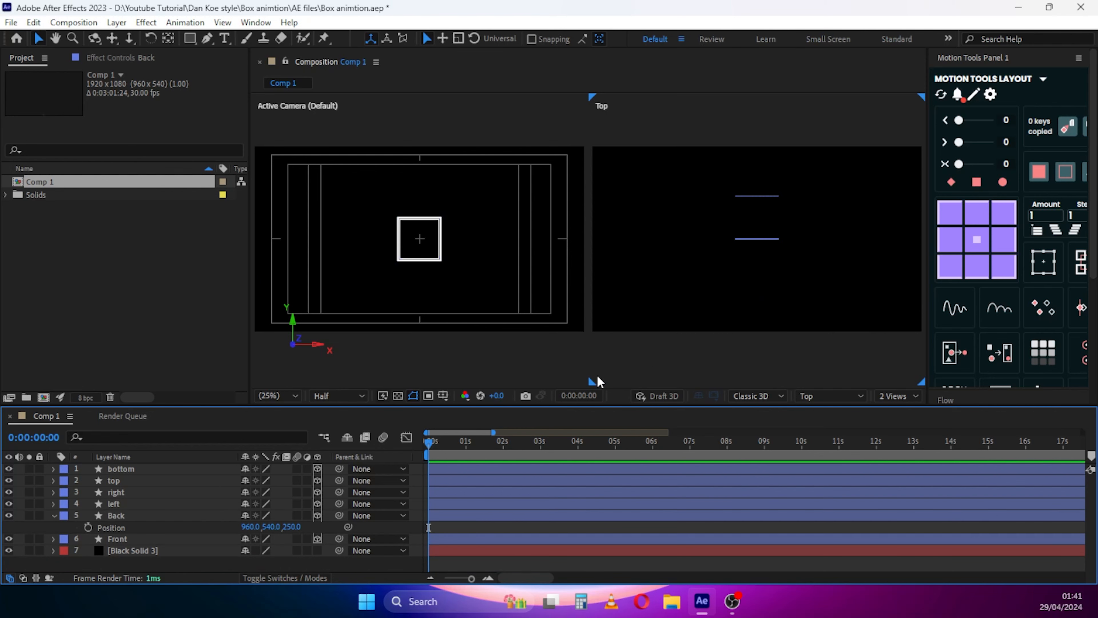
pyautogui.click(53, 516)
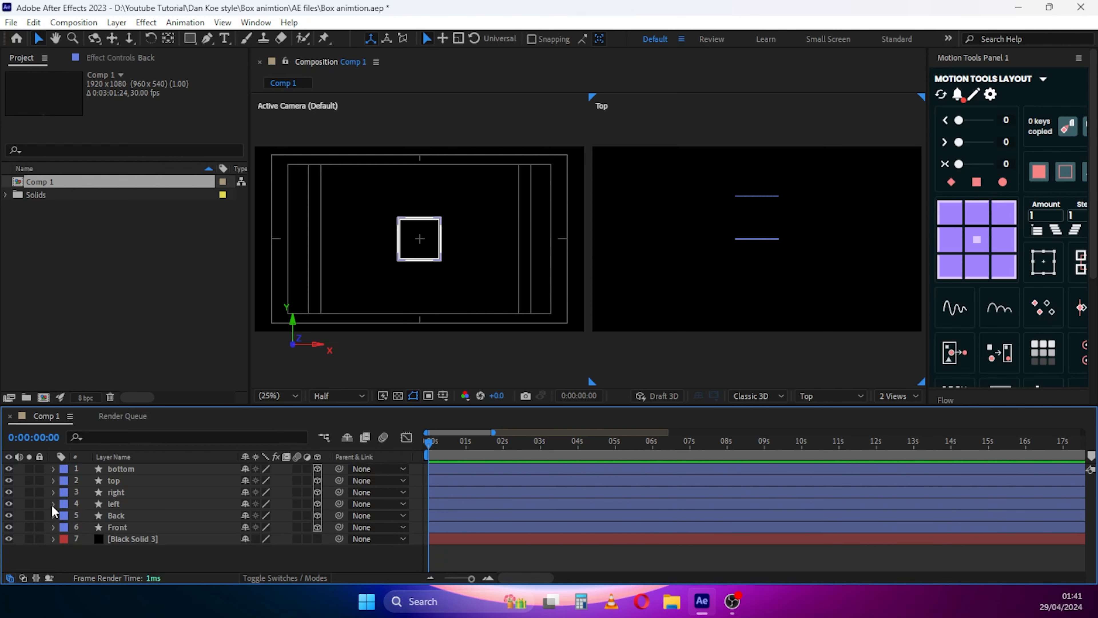
# Move the left layer's anchor point to the middle of its left edge with Motion Tools and set its Y orientation to 270°
pyautogui.click(53, 504)
pyautogui.click(119, 504)
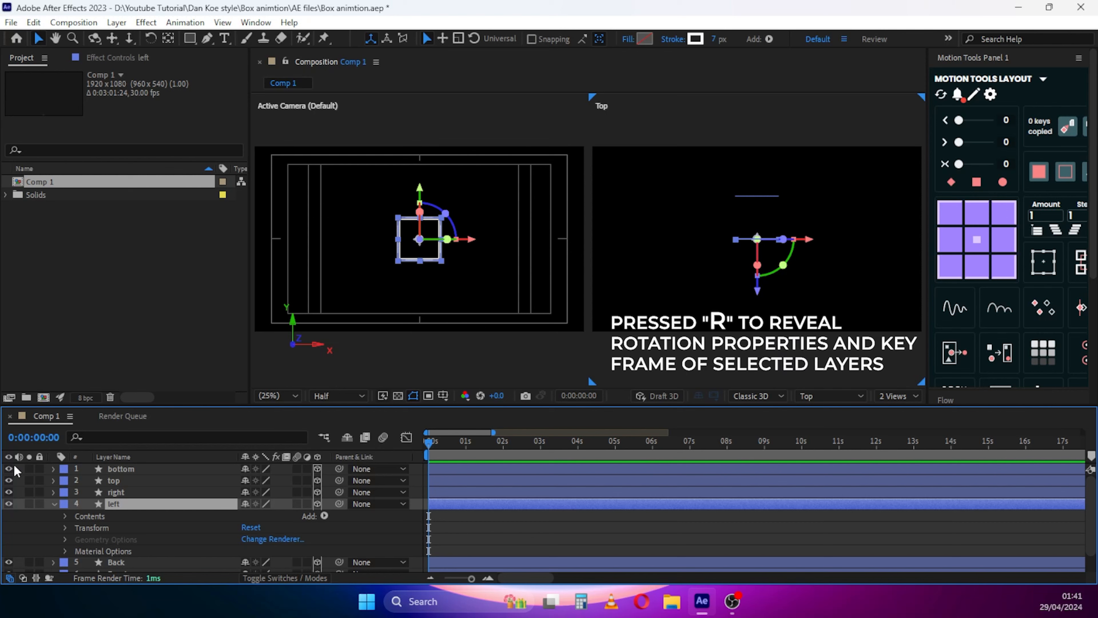
pyautogui.press('r')
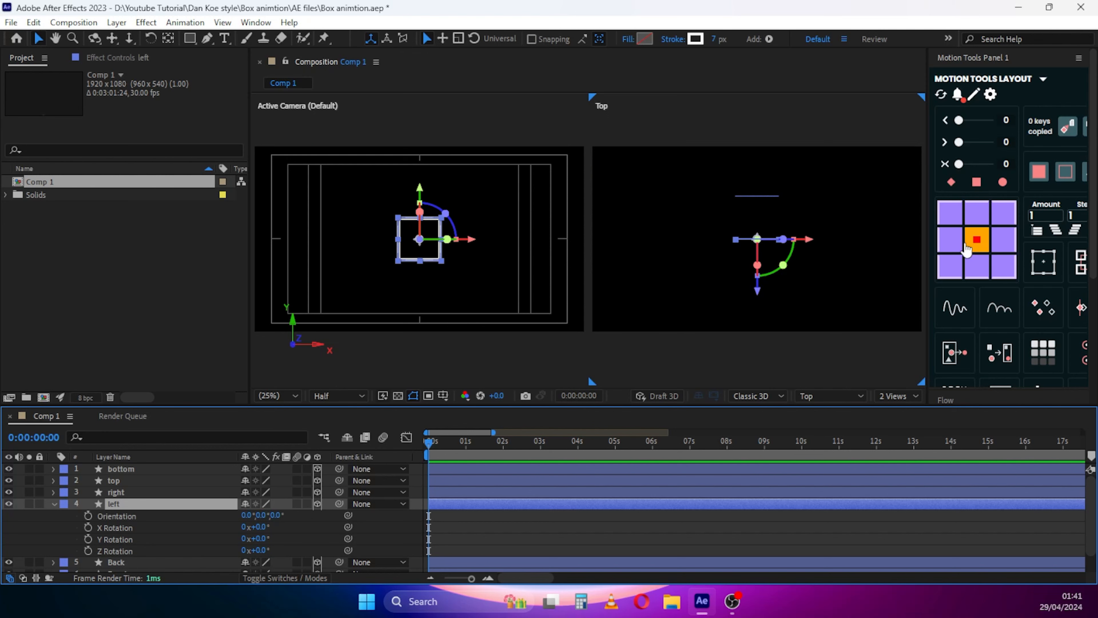
pyautogui.click(956, 241)
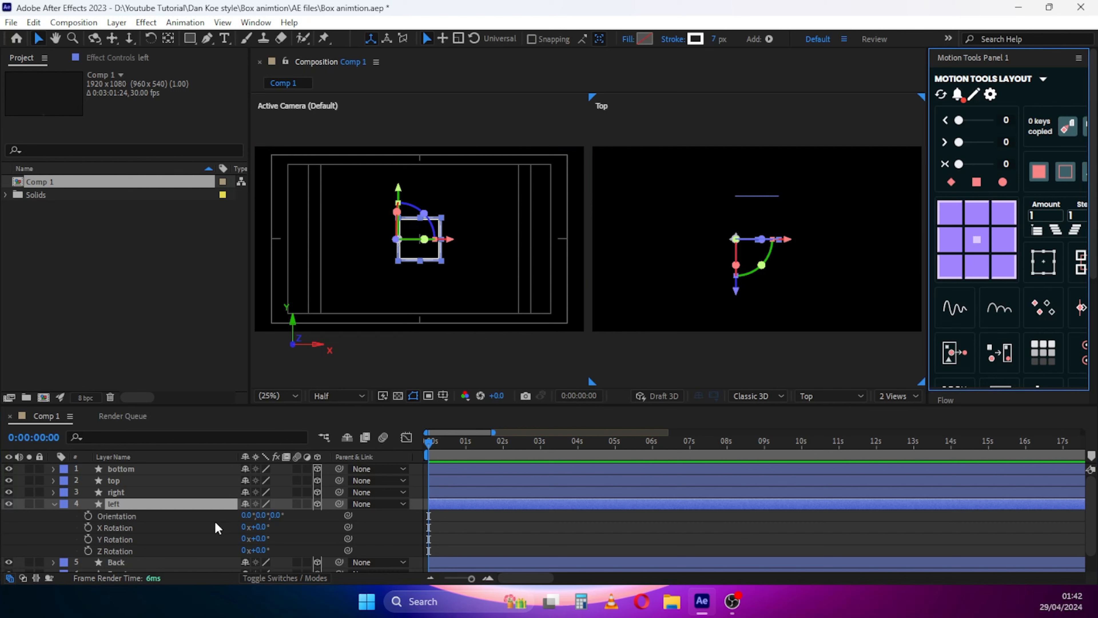
pyautogui.click(261, 515)
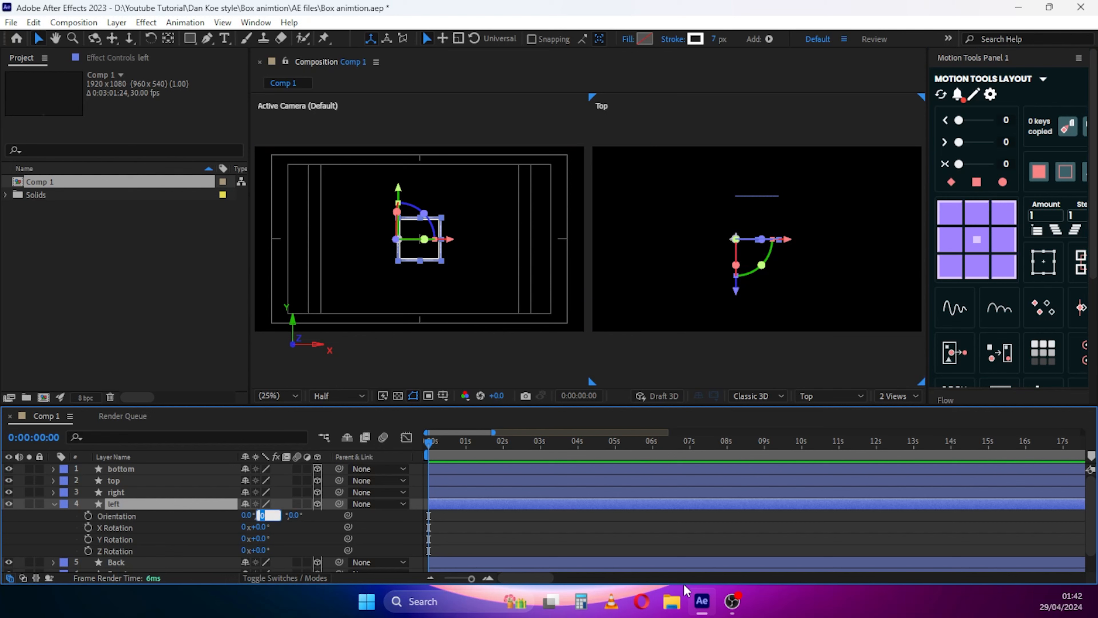
pyautogui.write('270')
pyautogui.press('Return')
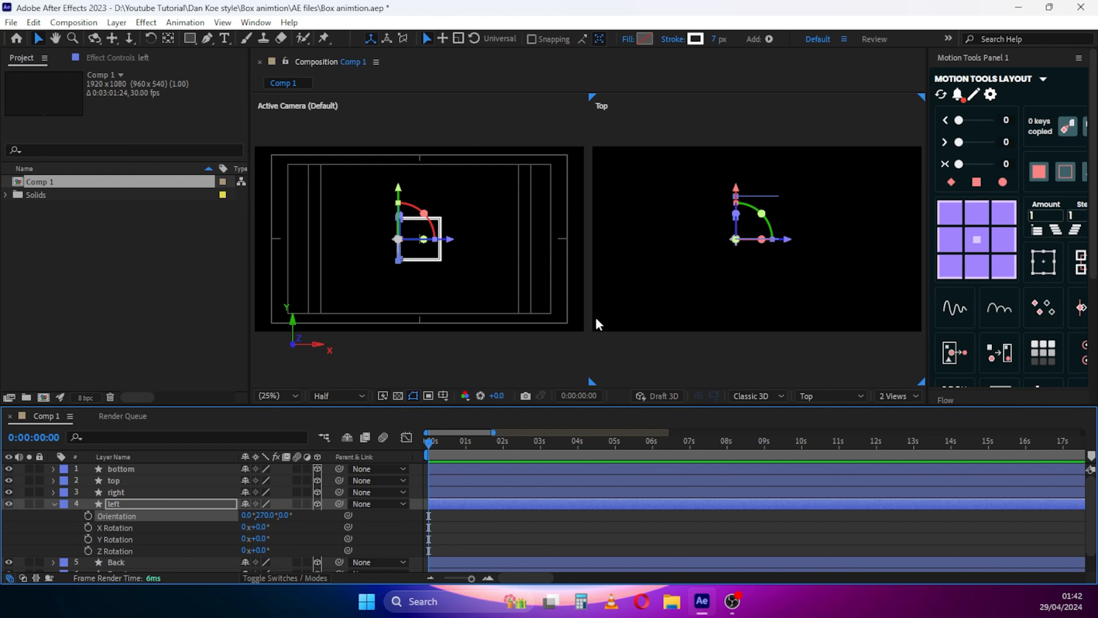
pyautogui.click(363, 509)
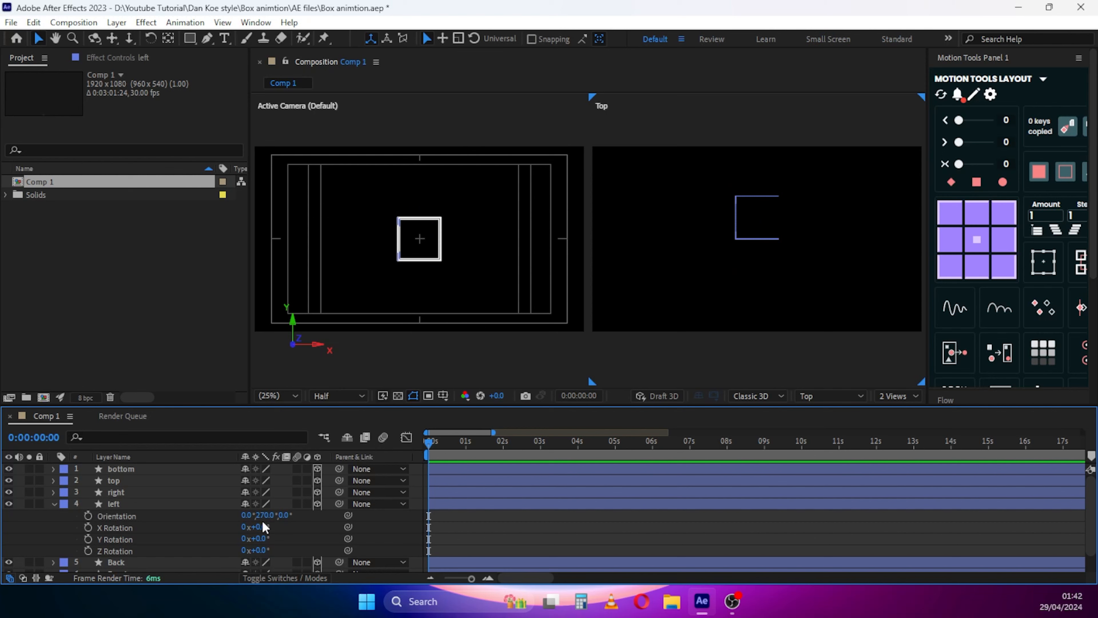
pyautogui.click(52, 504)
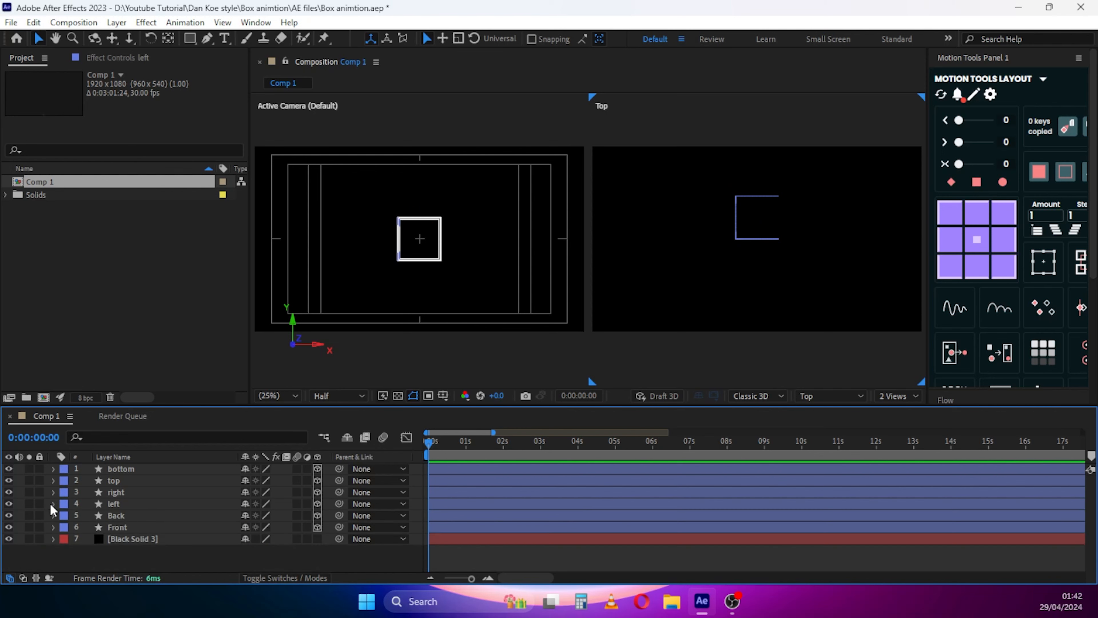
# Try setting the right layer's Y orientation to 90° with its anchor point still at the centre
pyautogui.click(119, 492)
pyautogui.press('r')
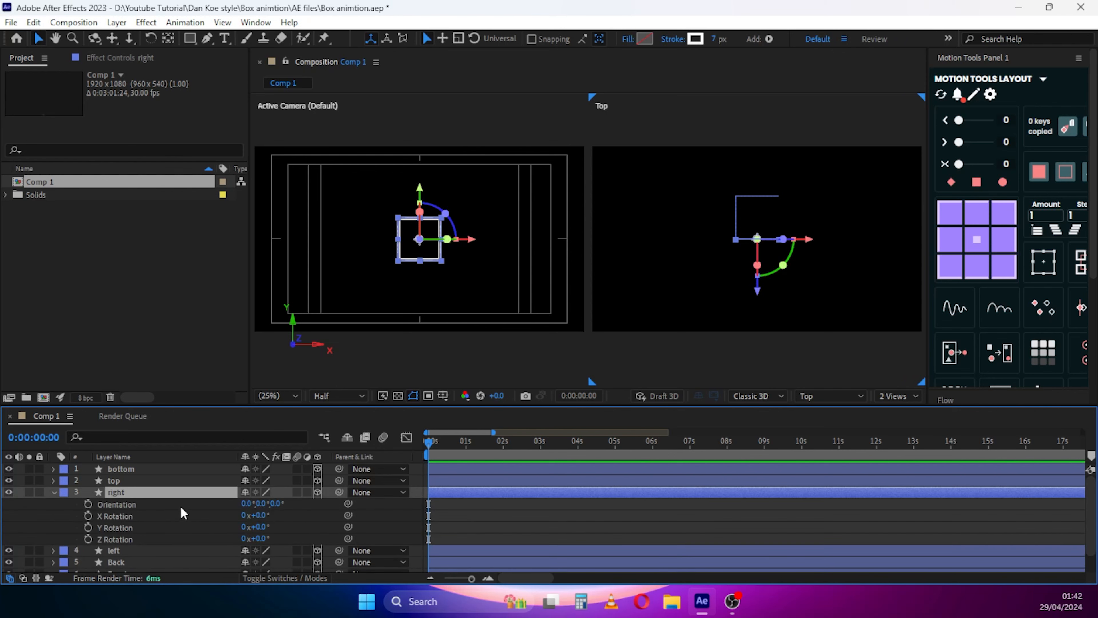
pyautogui.click(279, 503)
pyautogui.hotkey('shift', 'Tab')
pyautogui.write('90')
pyautogui.press('Return')
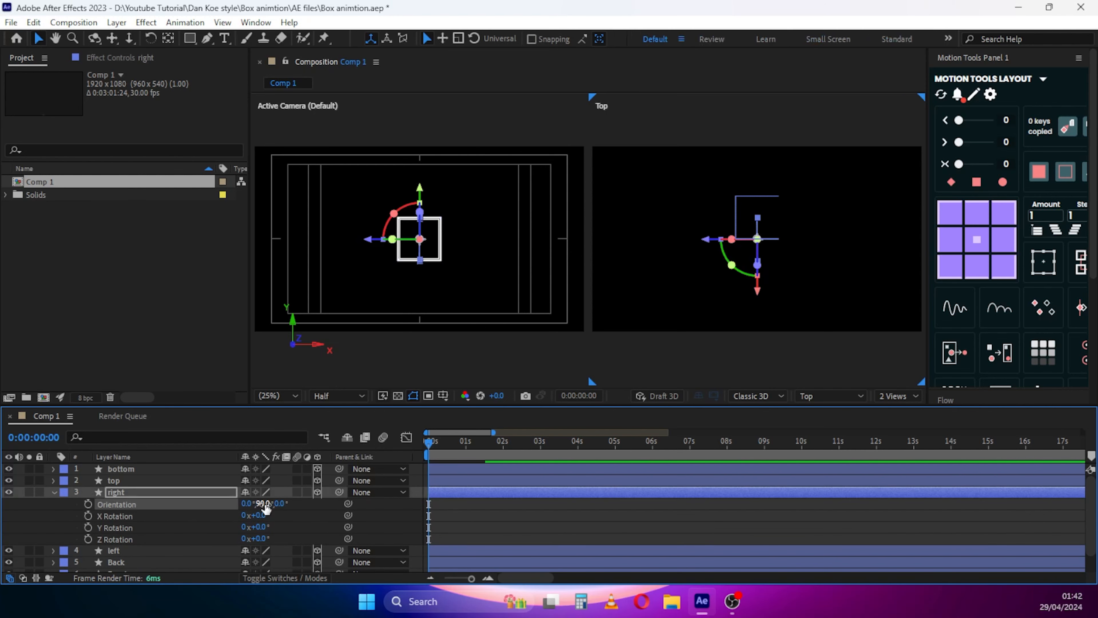
pyautogui.click(308, 522)
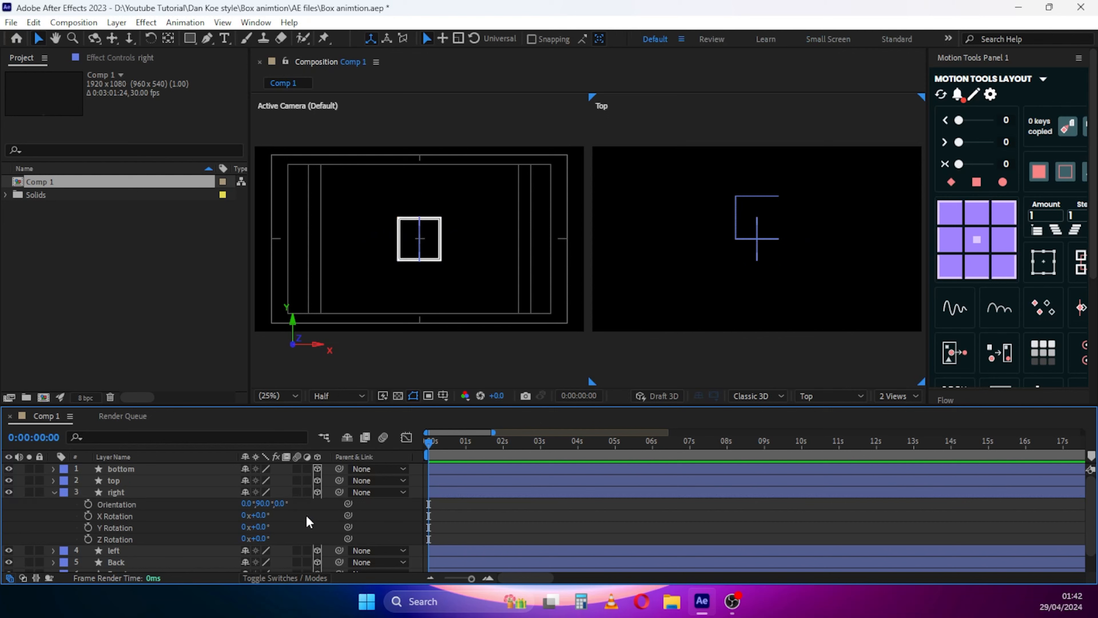
pyautogui.hotkey('ctrl', 'z')
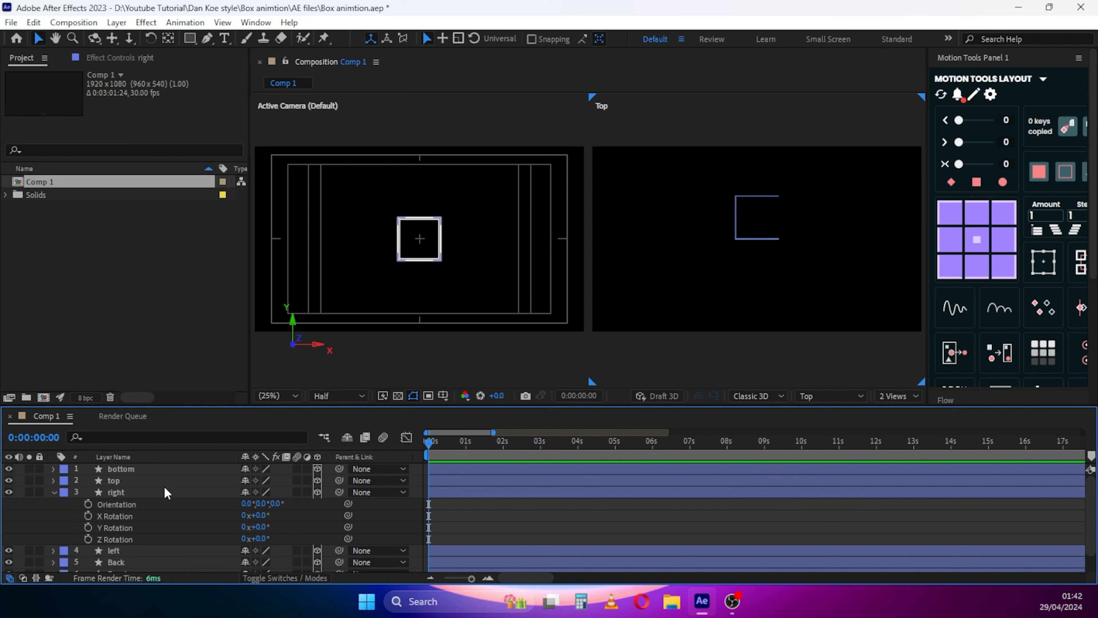
# Move the right layer's anchor point to the middle of its right edge with Motion Tools and set its Y orientation to 90°
pyautogui.click(198, 493)
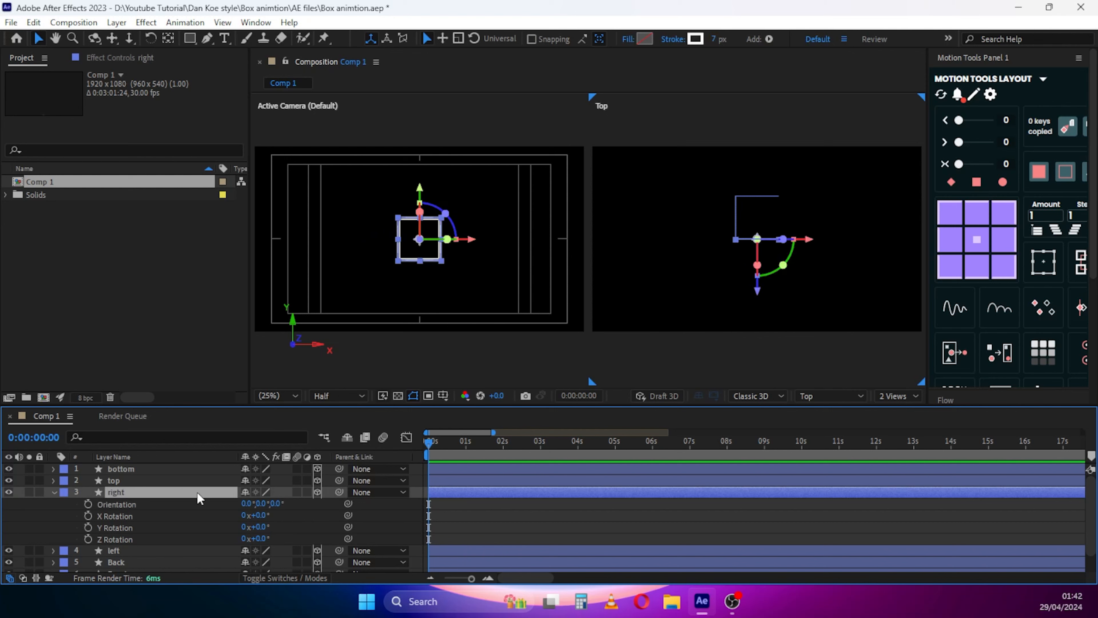
pyautogui.click(1008, 244)
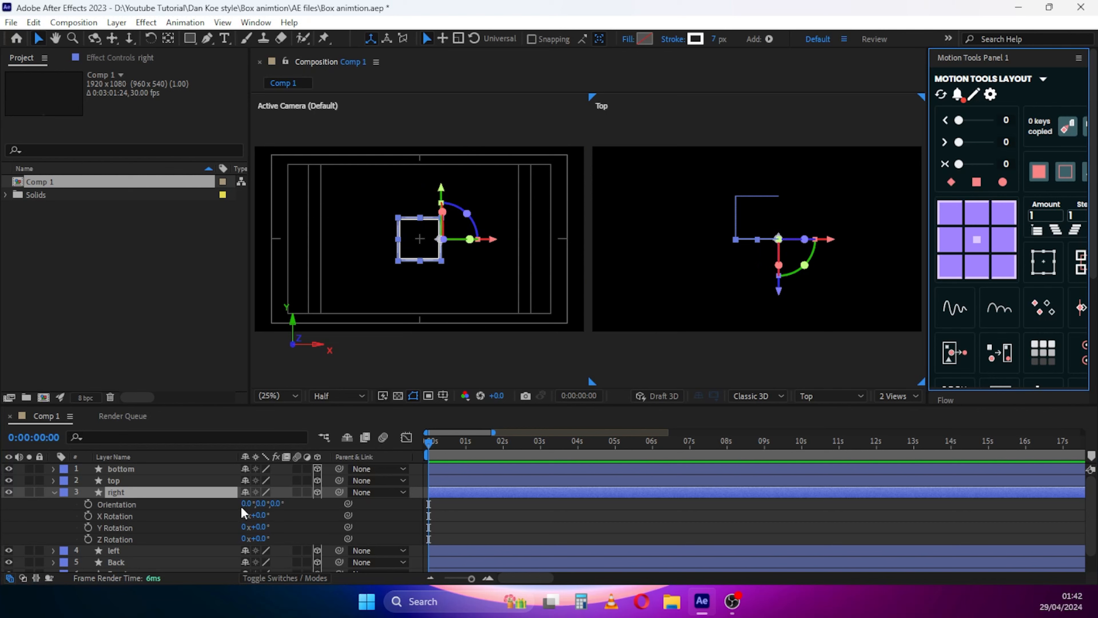
pyautogui.click(262, 503)
pyautogui.write('90')
pyautogui.press('Return')
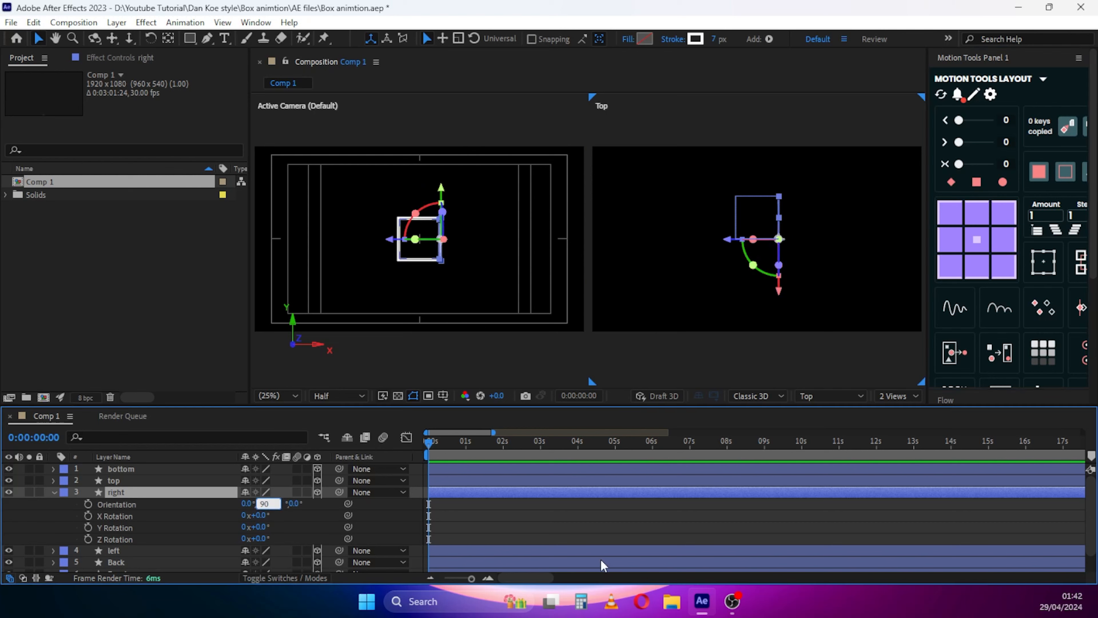
pyautogui.click(784, 329)
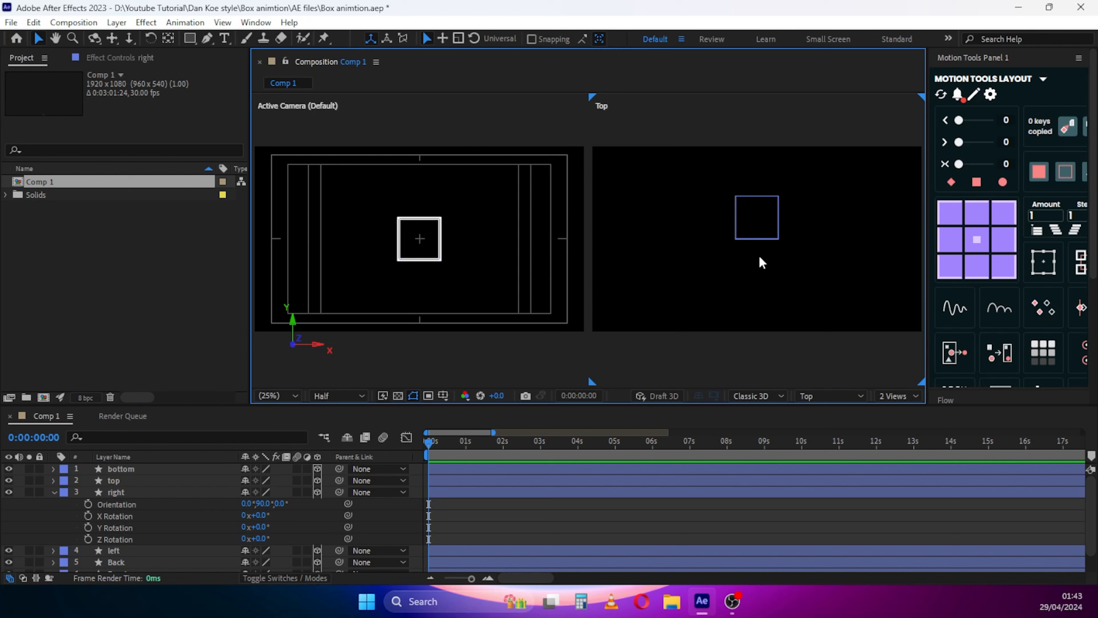
# Move the top layer's anchor point to the middle of its upper edge with Motion Tools and set its X orientation to 90°
pyautogui.click(53, 492)
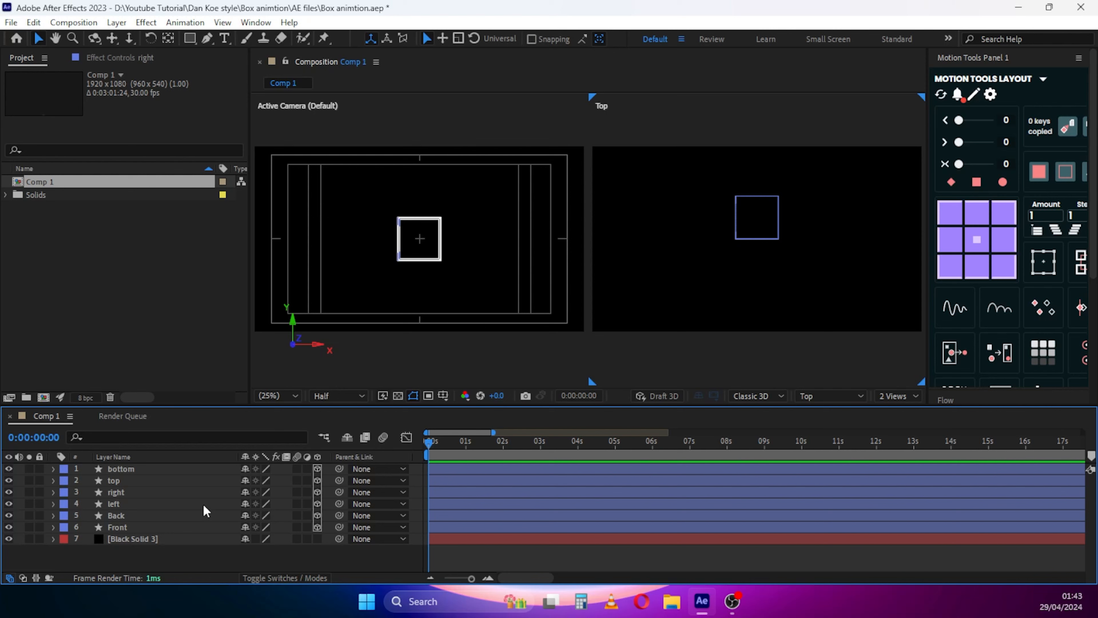
pyautogui.click(138, 482)
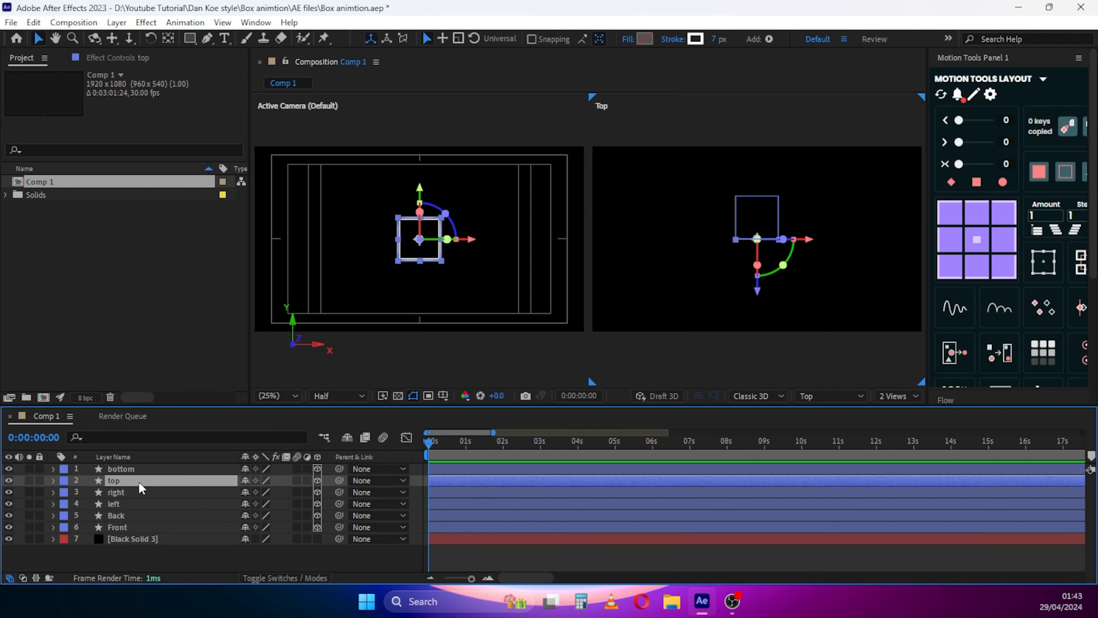
pyautogui.press('r')
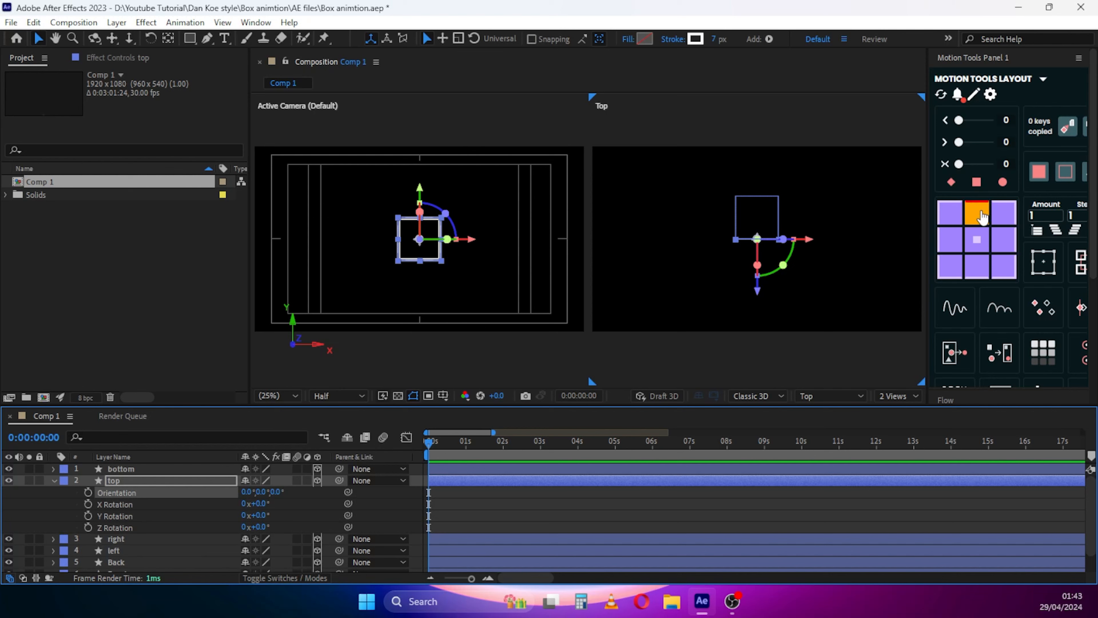
pyautogui.click(983, 215)
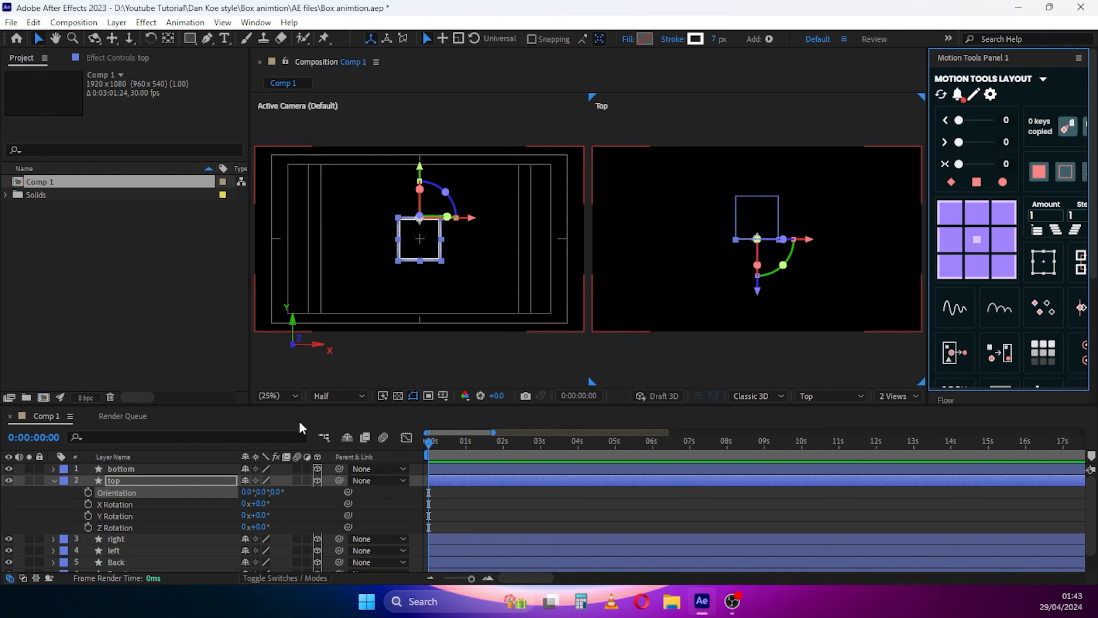
pyautogui.click(247, 493)
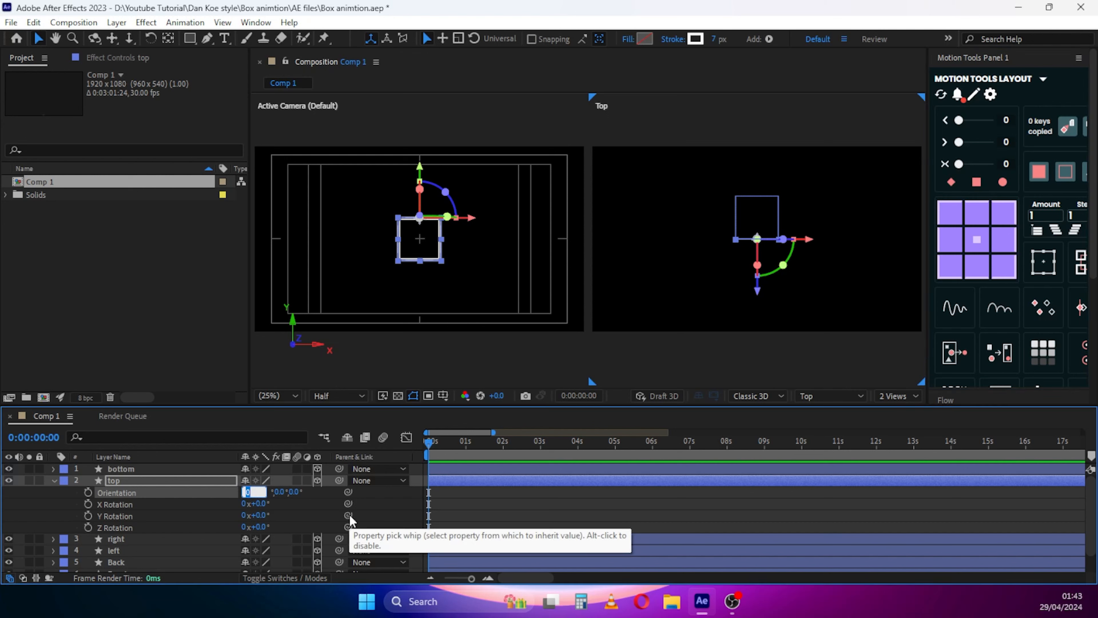
pyautogui.write('90')
pyautogui.press('Return')
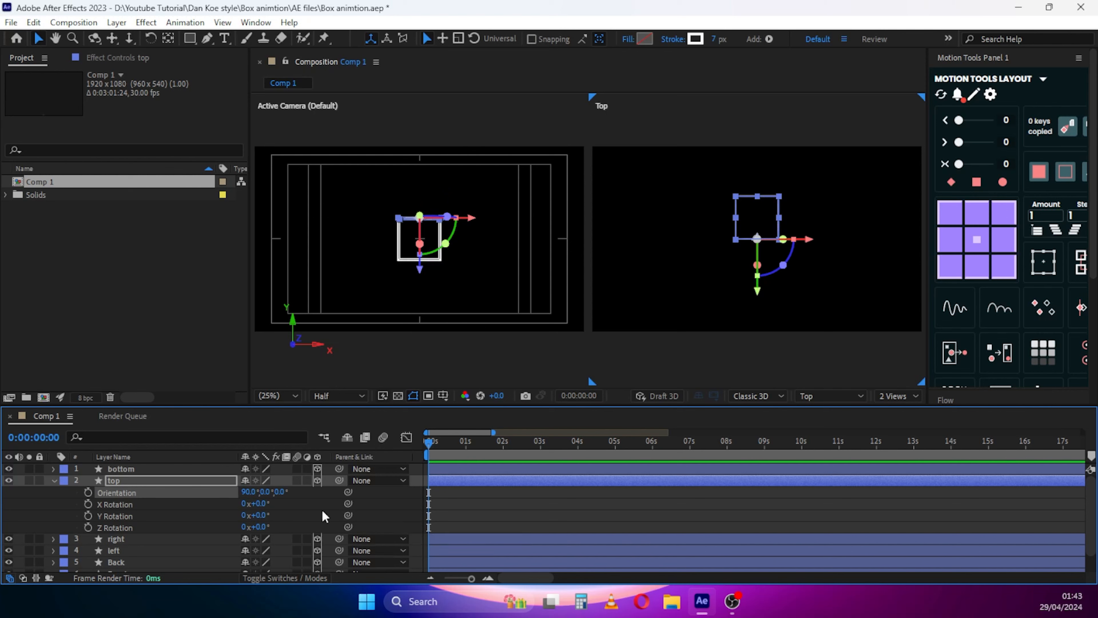
pyautogui.moveTo(247, 493); pyautogui.dragTo(247, 493)
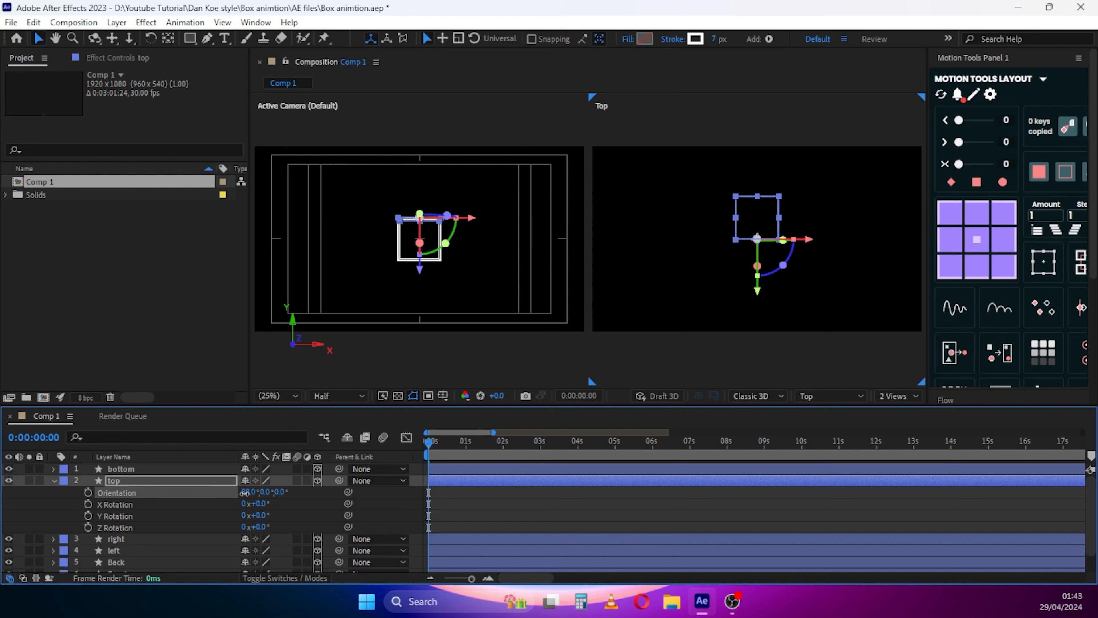
pyautogui.click(247, 493)
pyautogui.write('90')
pyautogui.press('Return')
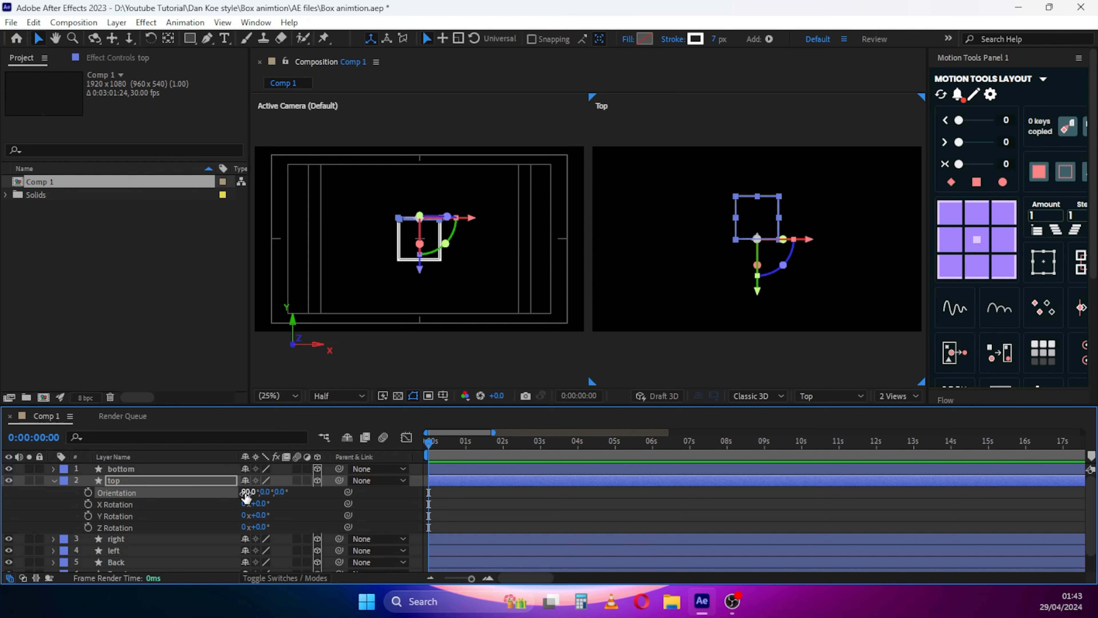
pyautogui.click(52, 480)
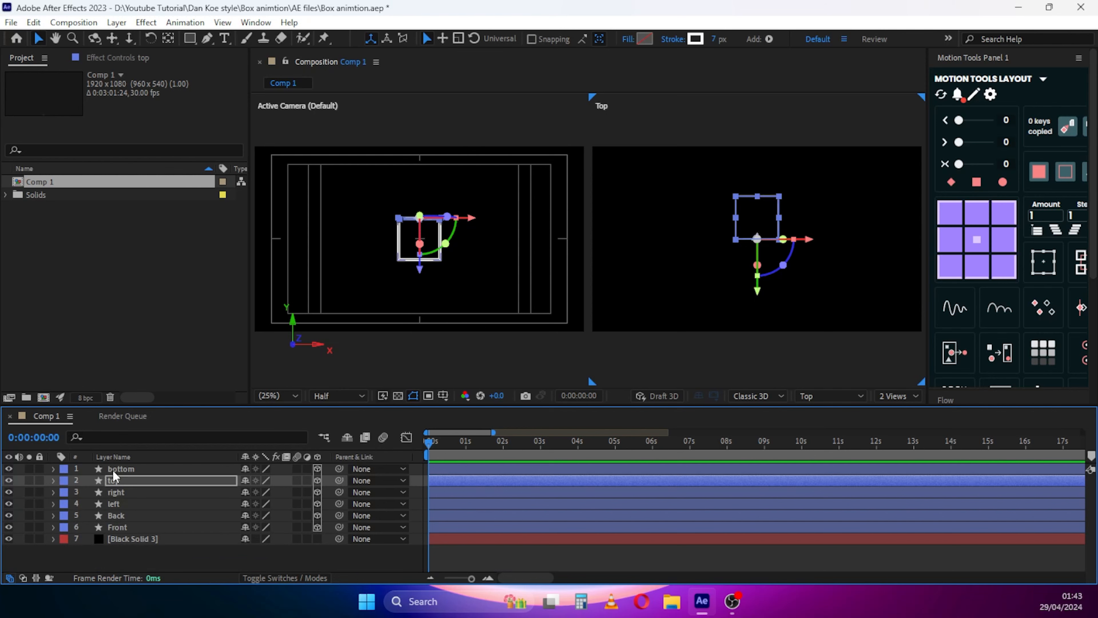
# Move the bottom layer's anchor point to the middle of its lower edge with Motion Tools and set its X orientation to 270°
pyautogui.click(114, 471)
pyautogui.press('r')
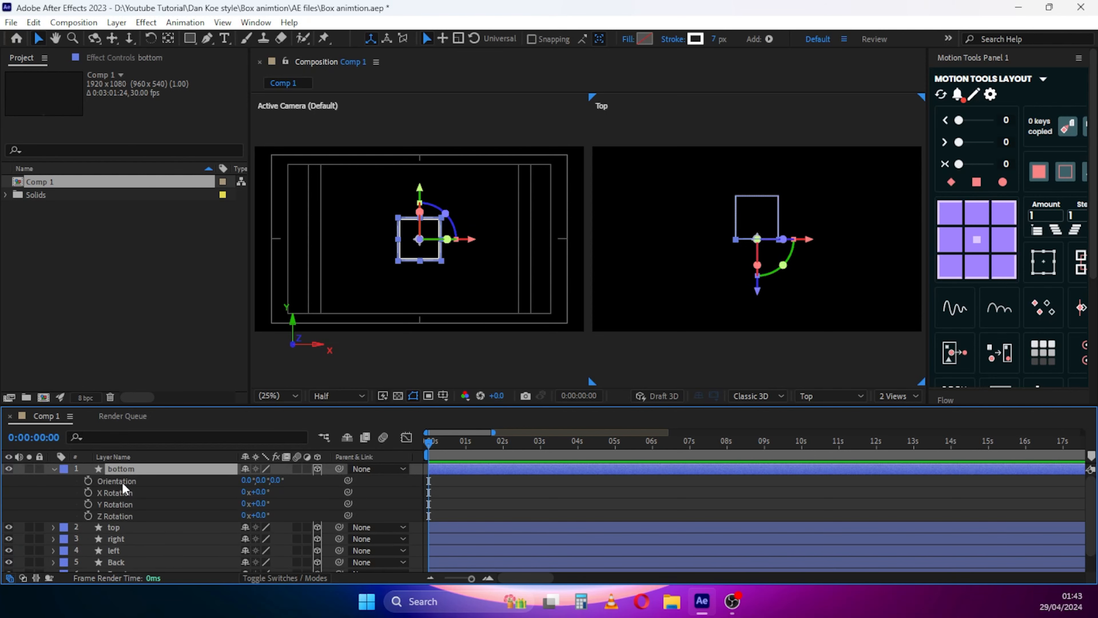
pyautogui.click(978, 266)
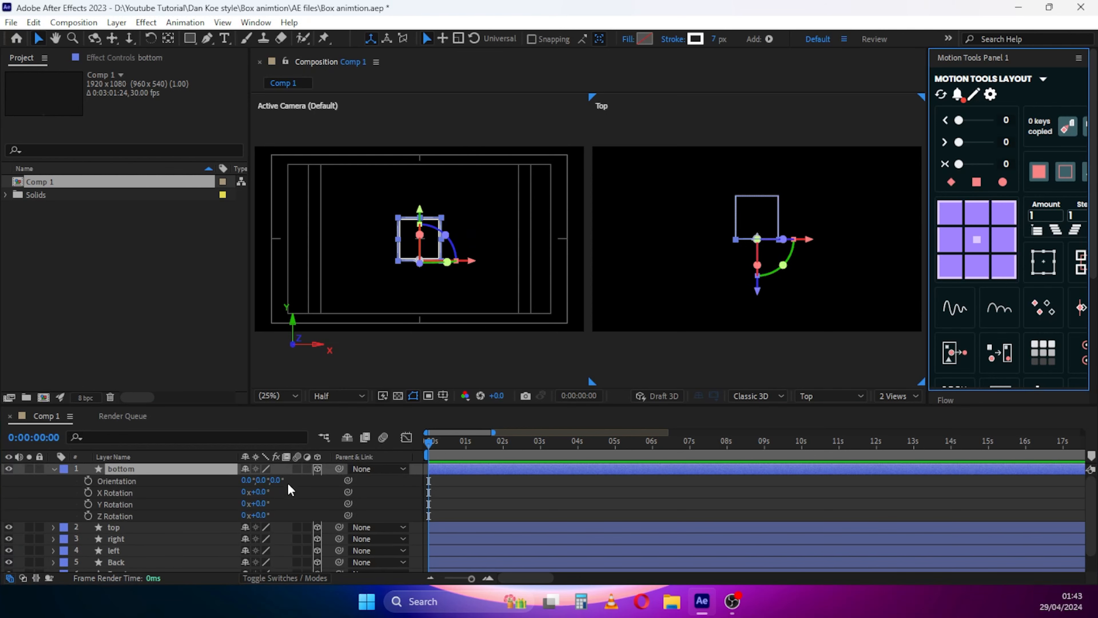
pyautogui.click(248, 480)
pyautogui.write('270')
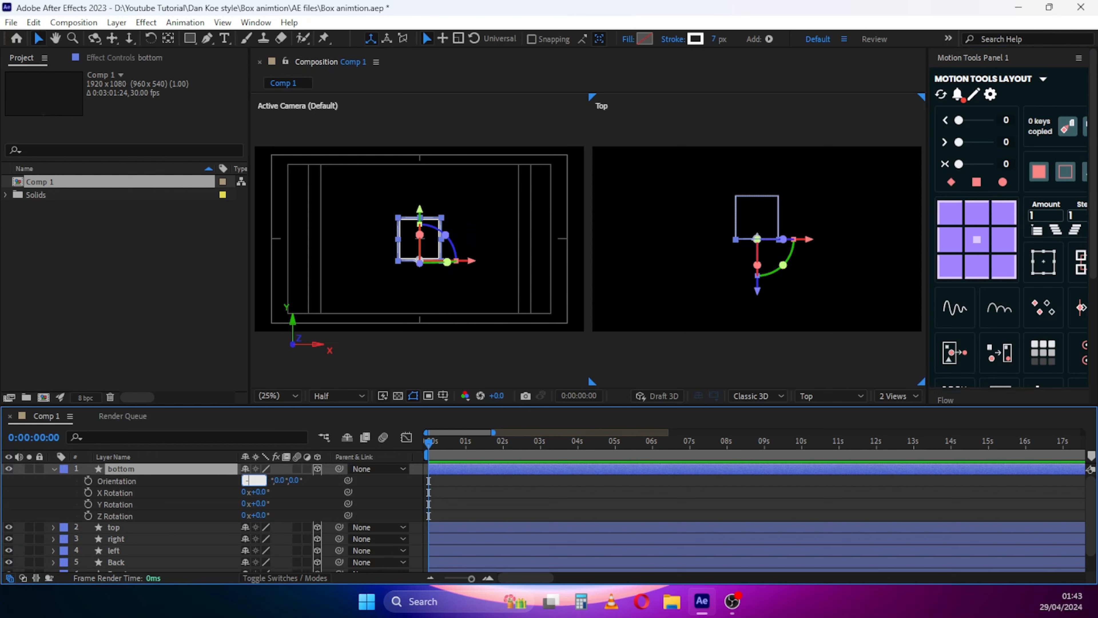
pyautogui.press('Return')
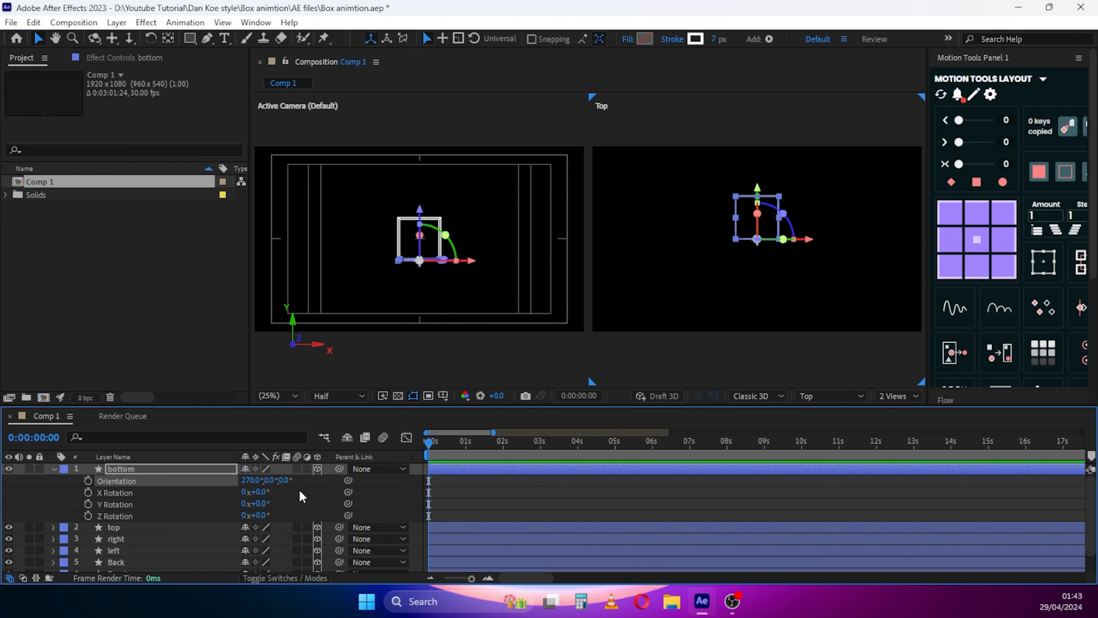
# Try setting the bottom layer's X orientation to 307° and undo the change
pyautogui.click(250, 479)
pyautogui.write('307')
pyautogui.press('Return')
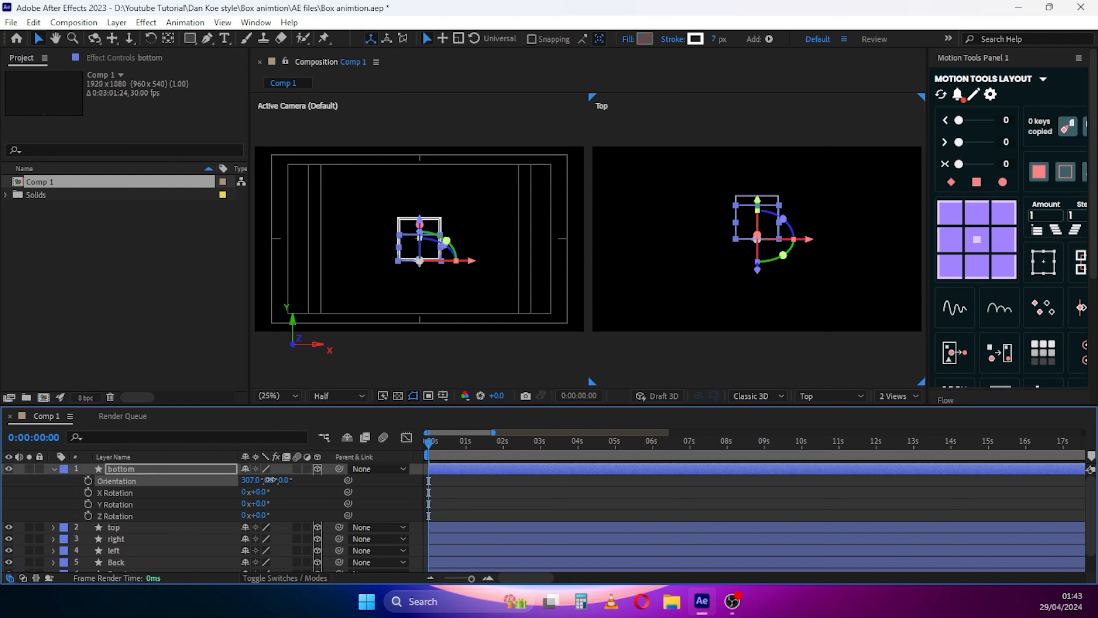
pyautogui.hotkey('ctrl', 'z')
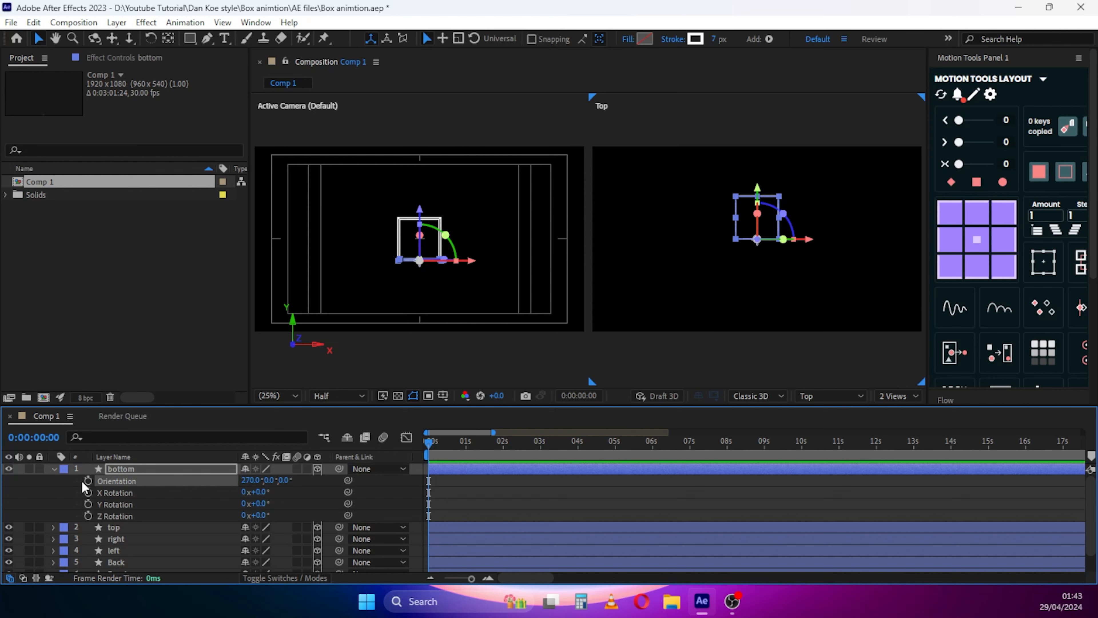
# Collapse the bottom layer's properties and switch the composition viewer to a single view
pyautogui.click(53, 468)
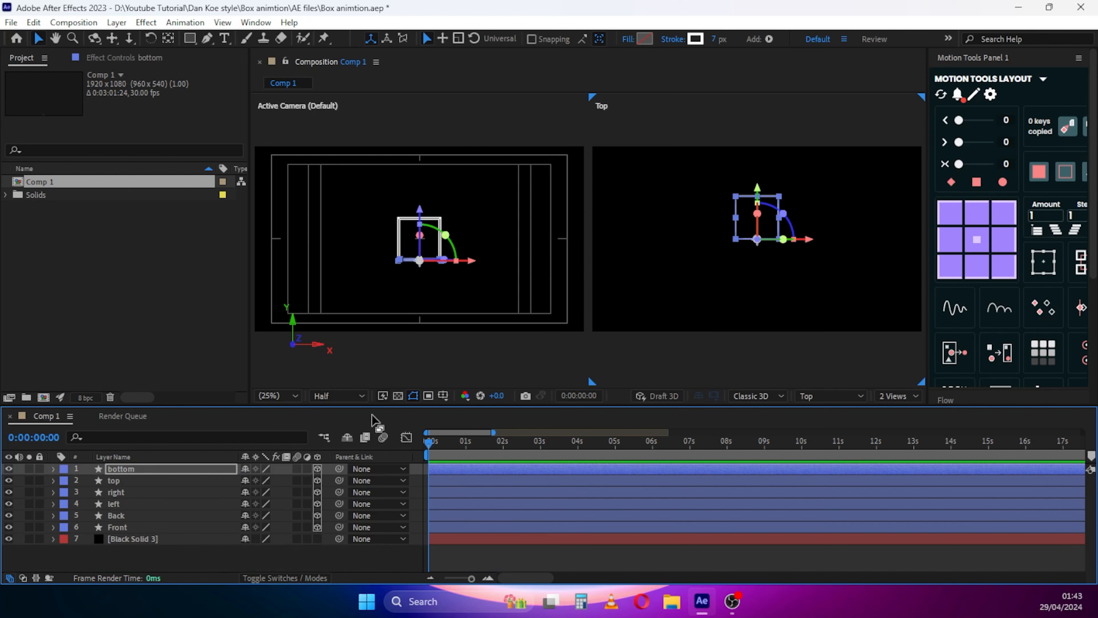
pyautogui.click(889, 397)
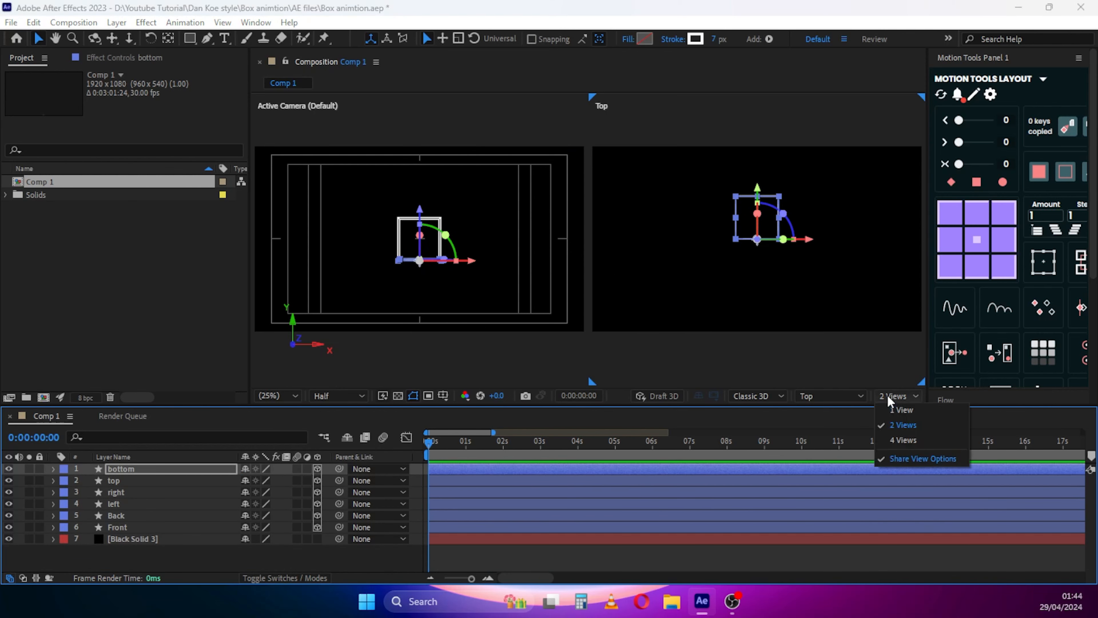
pyautogui.click(900, 410)
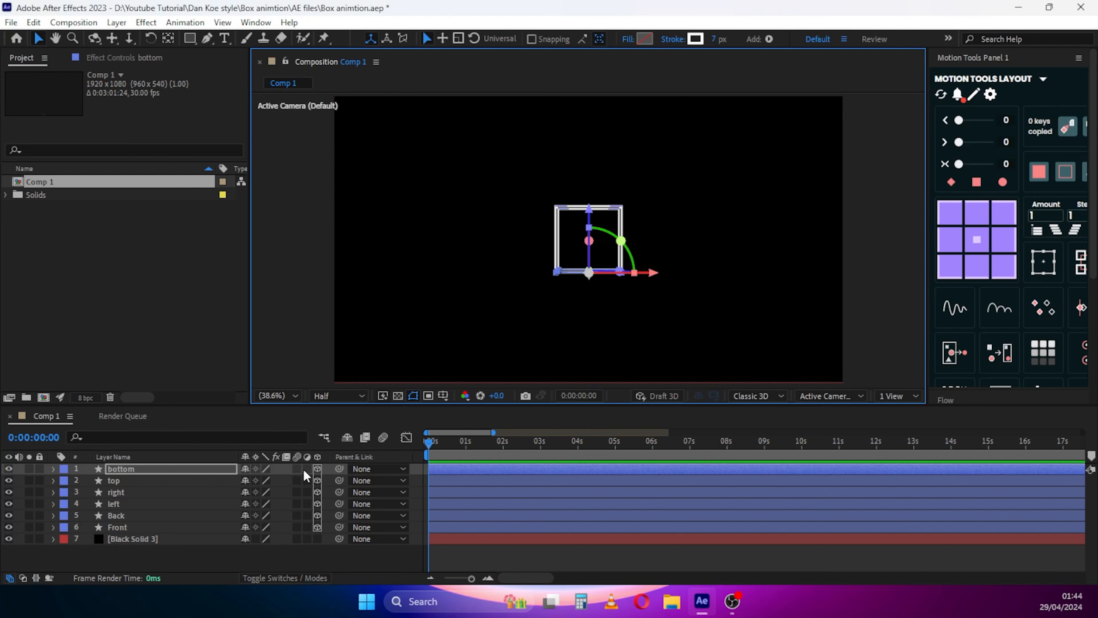
# Try collecting all six face layers under a null made with Motion Tools, and remove that null
pyautogui.click(145, 527)
pyautogui.keyDown('shift'); pyautogui.click(131, 515); pyautogui.keyUp('shift')
pyautogui.keyDown('ctrl'); pyautogui.click(130, 504); pyautogui.keyUp('ctrl')
pyautogui.keyDown('ctrl'); pyautogui.click(130, 481); pyautogui.keyUp('ctrl')
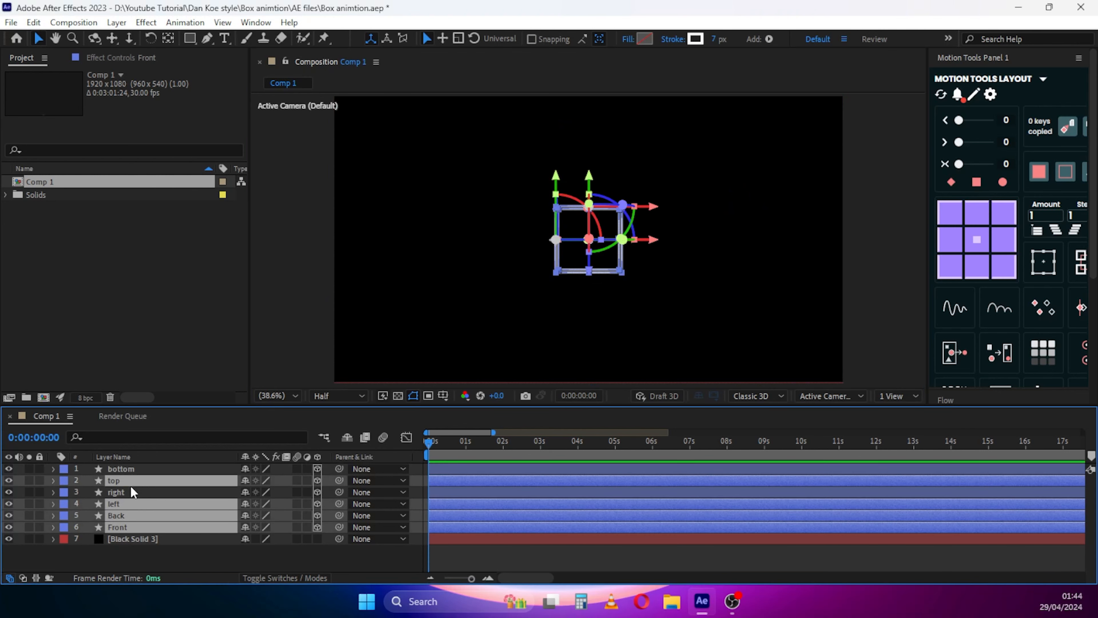
pyautogui.keyDown('ctrl'); pyautogui.click(132, 492); pyautogui.keyUp('ctrl')
pyautogui.keyDown('ctrl'); pyautogui.click(135, 469); pyautogui.keyUp('ctrl')
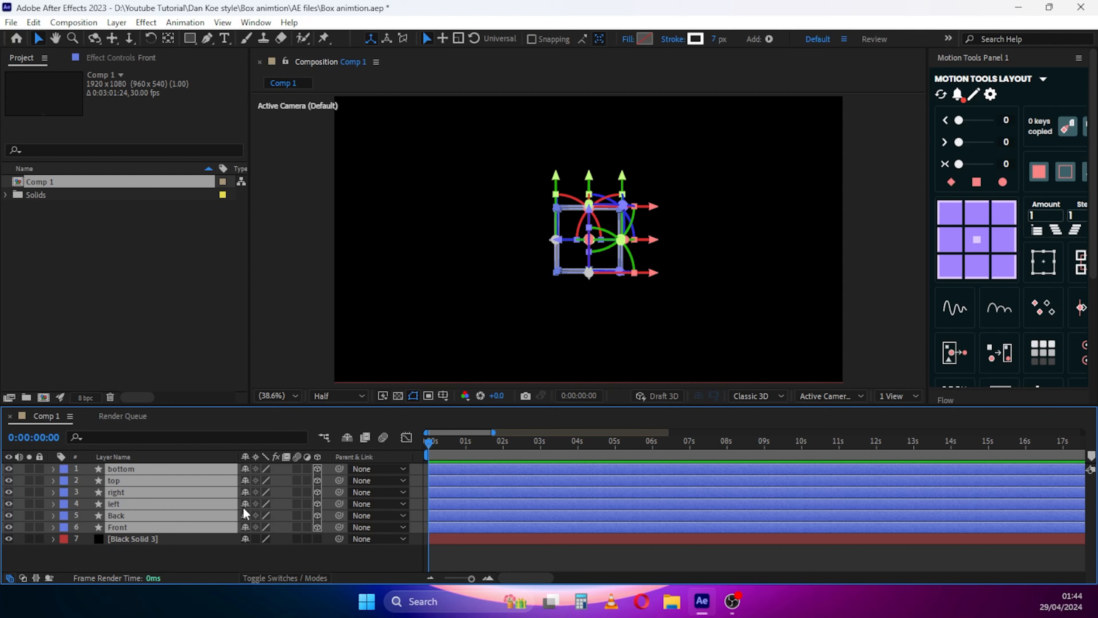
pyautogui.click(415, 526)
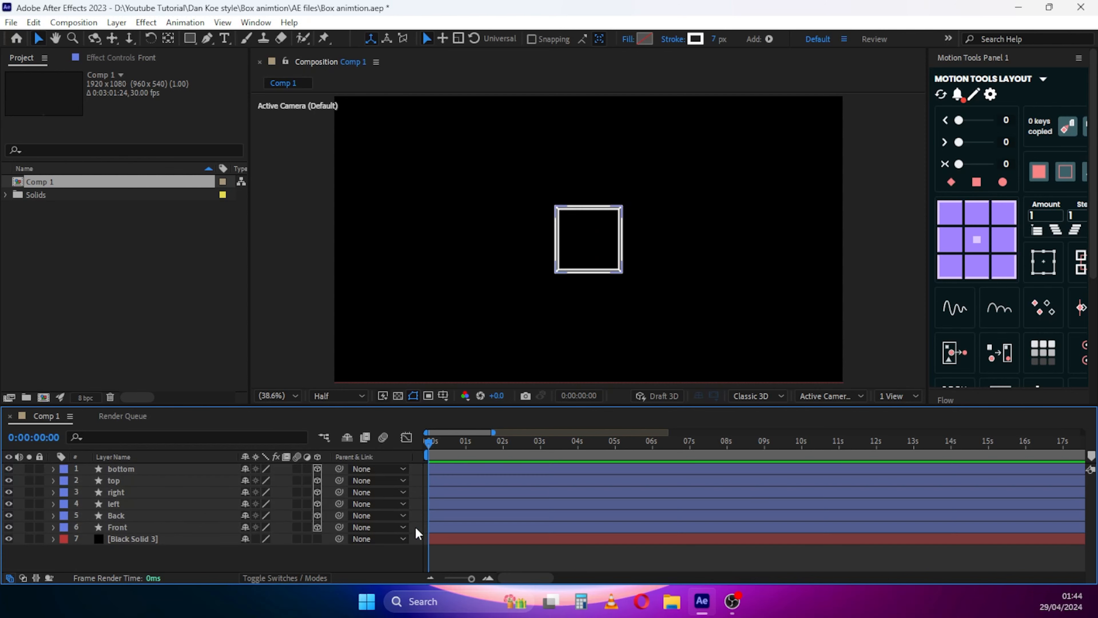
pyautogui.moveTo(415, 526); pyautogui.dragTo(219, 476)
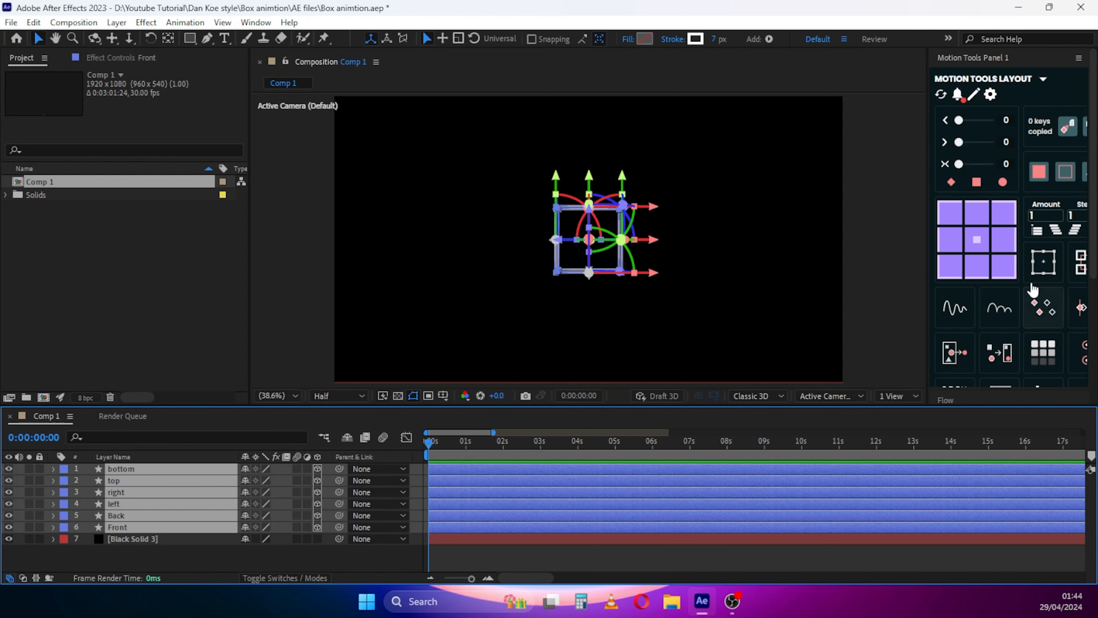
pyautogui.click(1034, 268)
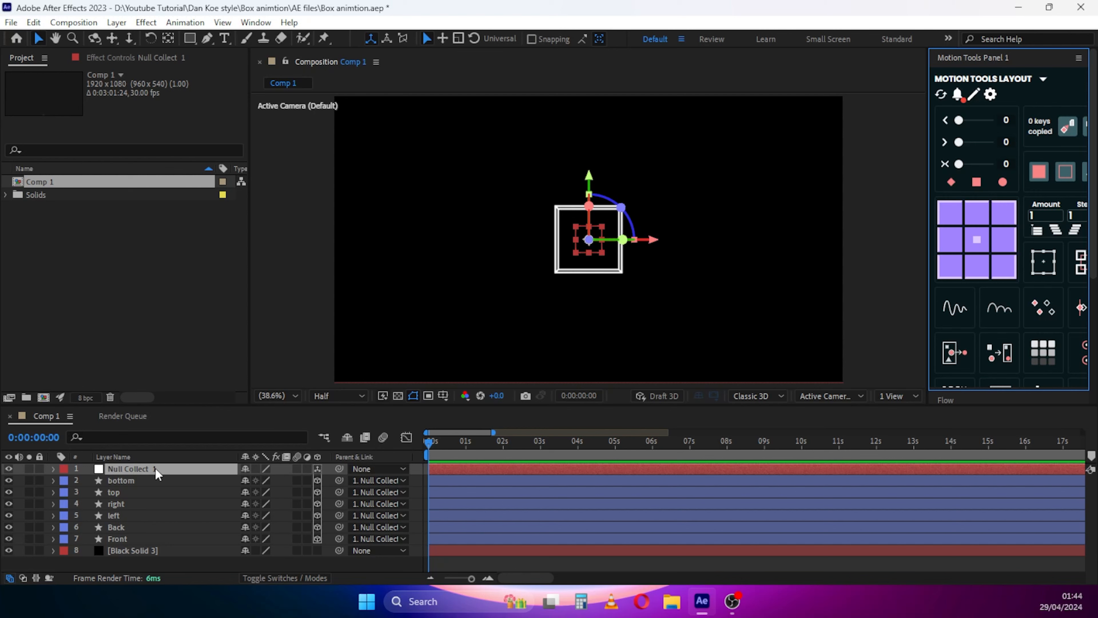
pyautogui.press('Delete')
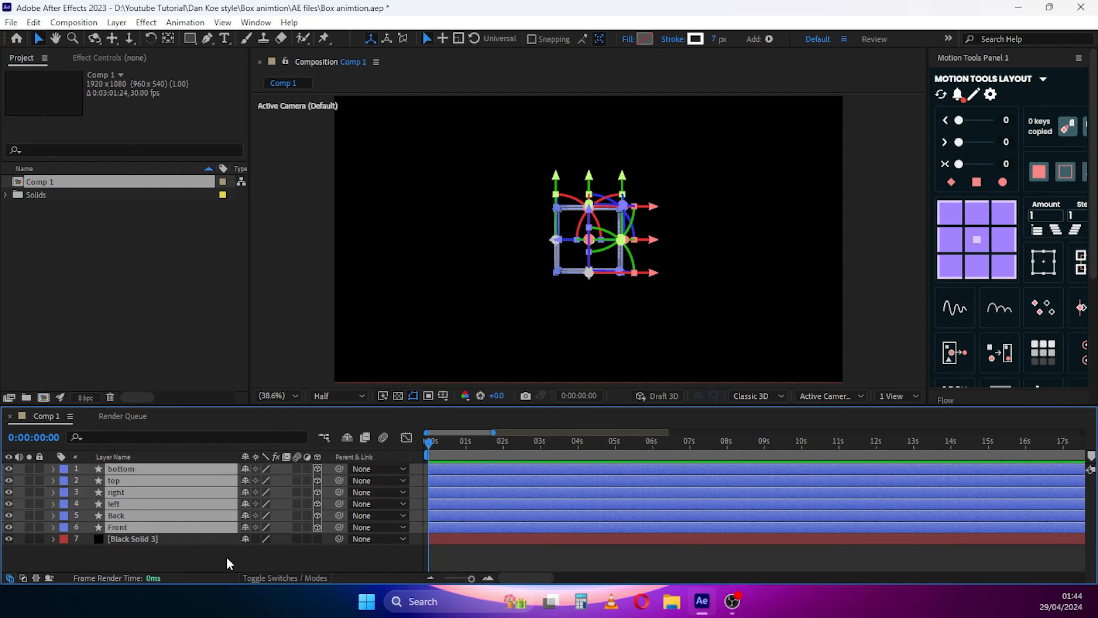
# Create a new null object and parent the six face layers, from bottom to Front, to it
pyautogui.rightClick(226, 557)
pyautogui.moveTo(259, 385)
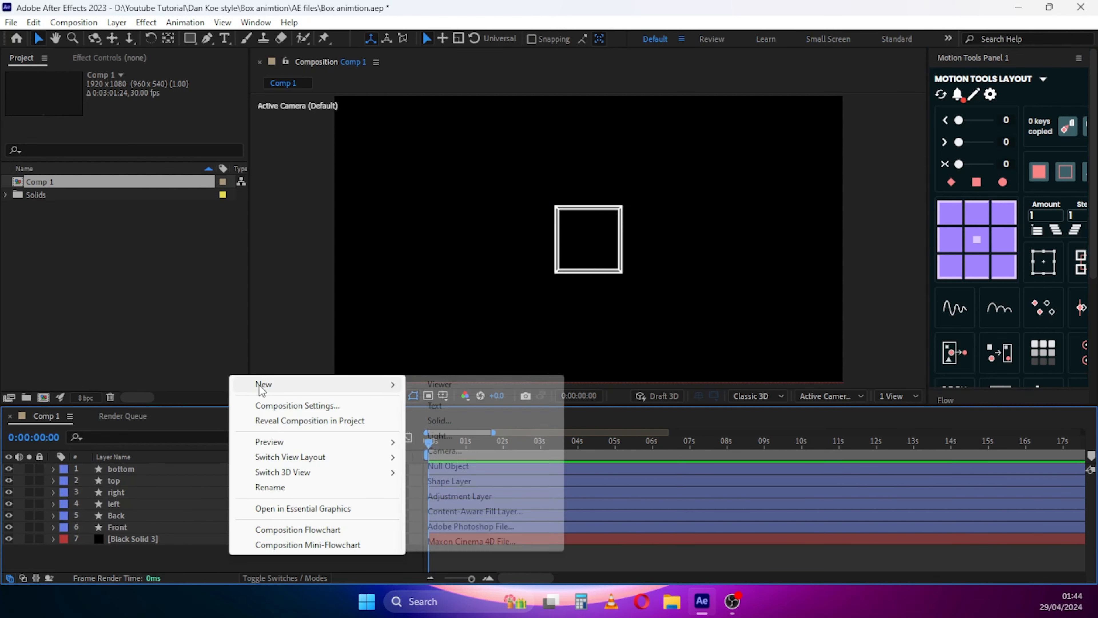
pyautogui.click(451, 467)
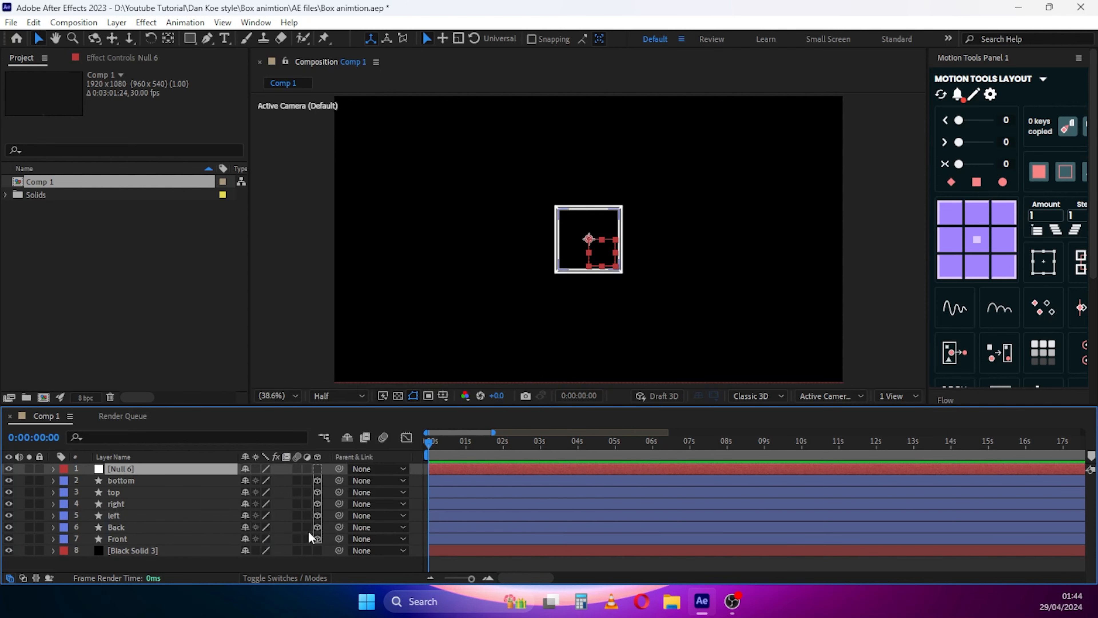
pyautogui.moveTo(419, 539); pyautogui.dragTo(149, 483)
pyautogui.moveTo(340, 481); pyautogui.dragTo(191, 472)
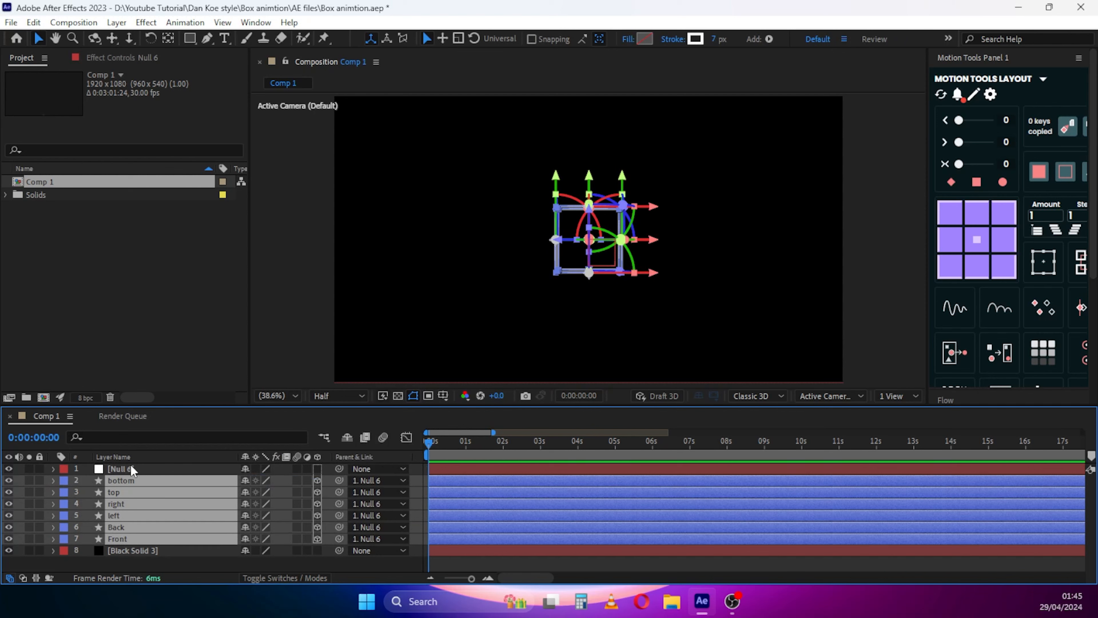
pyautogui.click(270, 561)
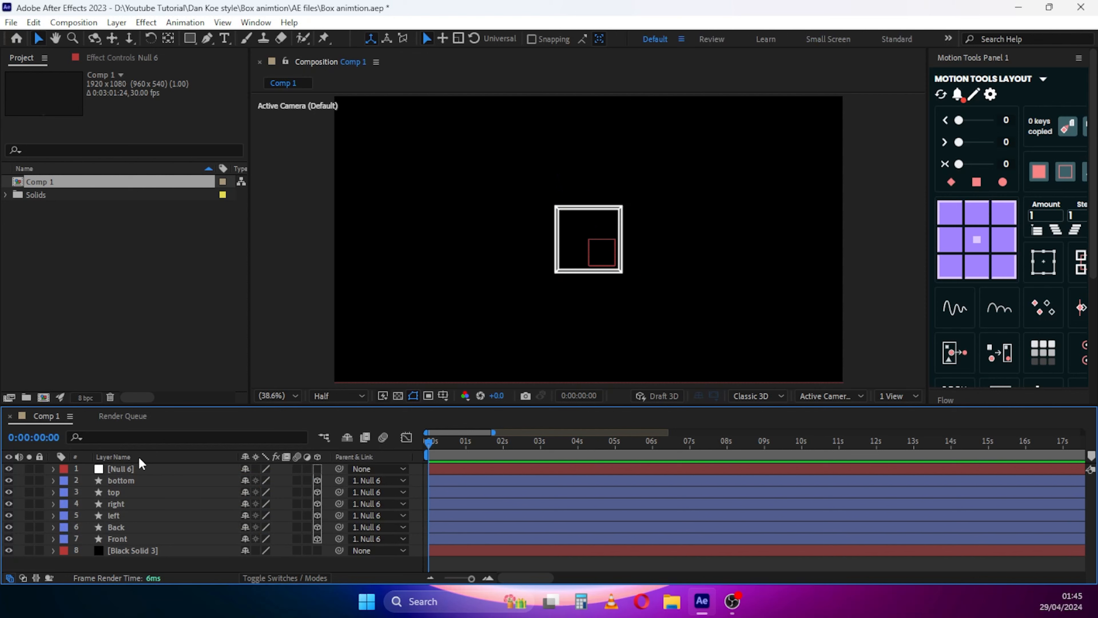
# Make the null a 3D layer and set its Y orientation to 90°
pyautogui.click(136, 469)
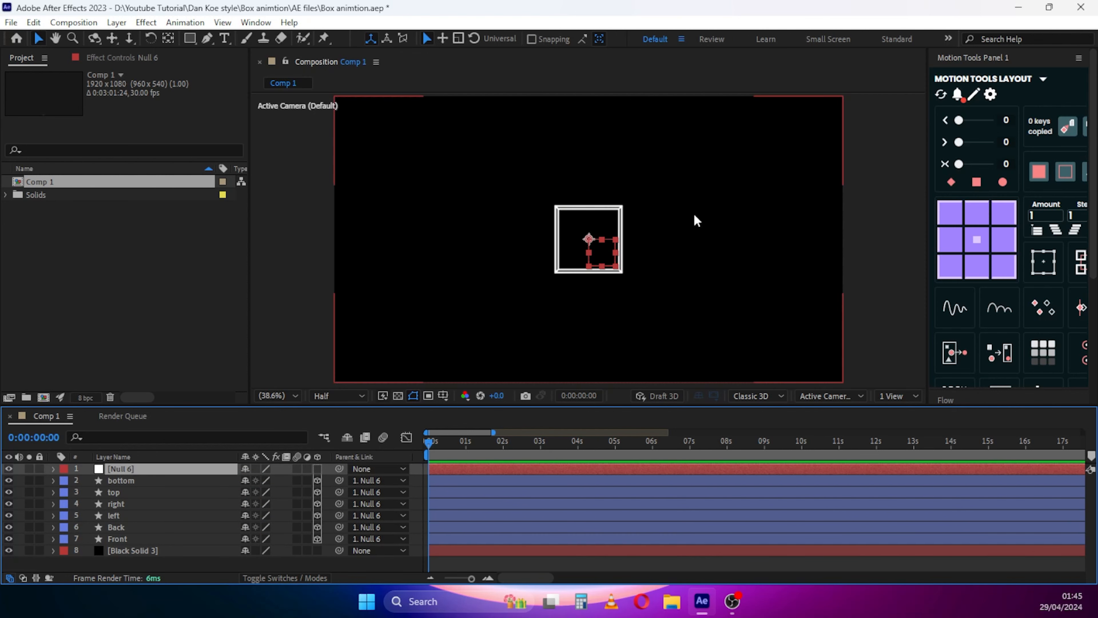
pyautogui.press('r')
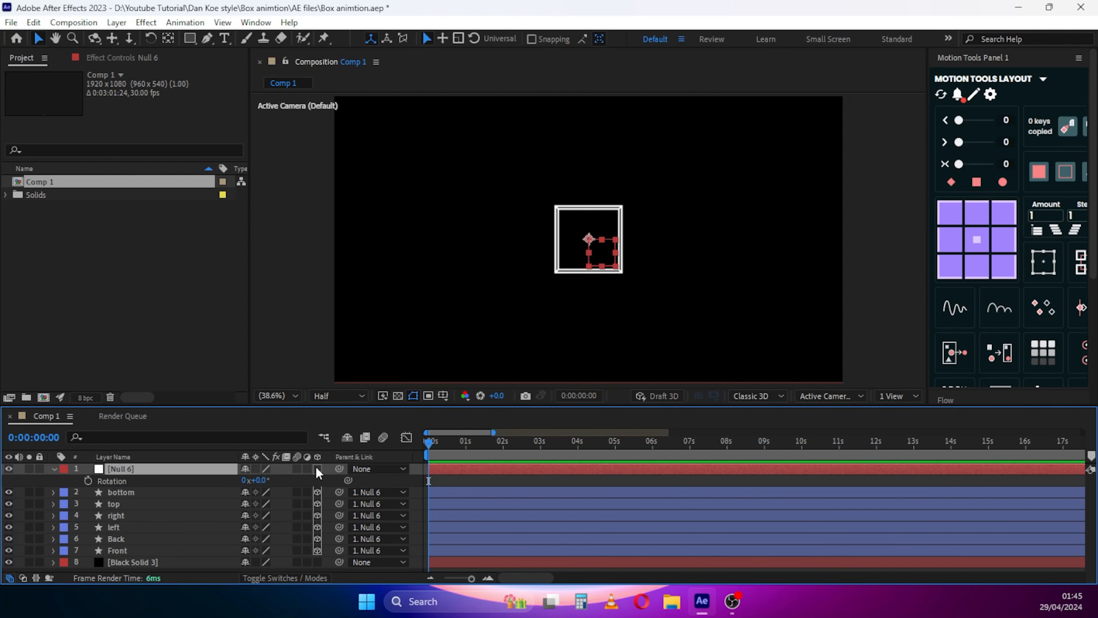
pyautogui.click(318, 470)
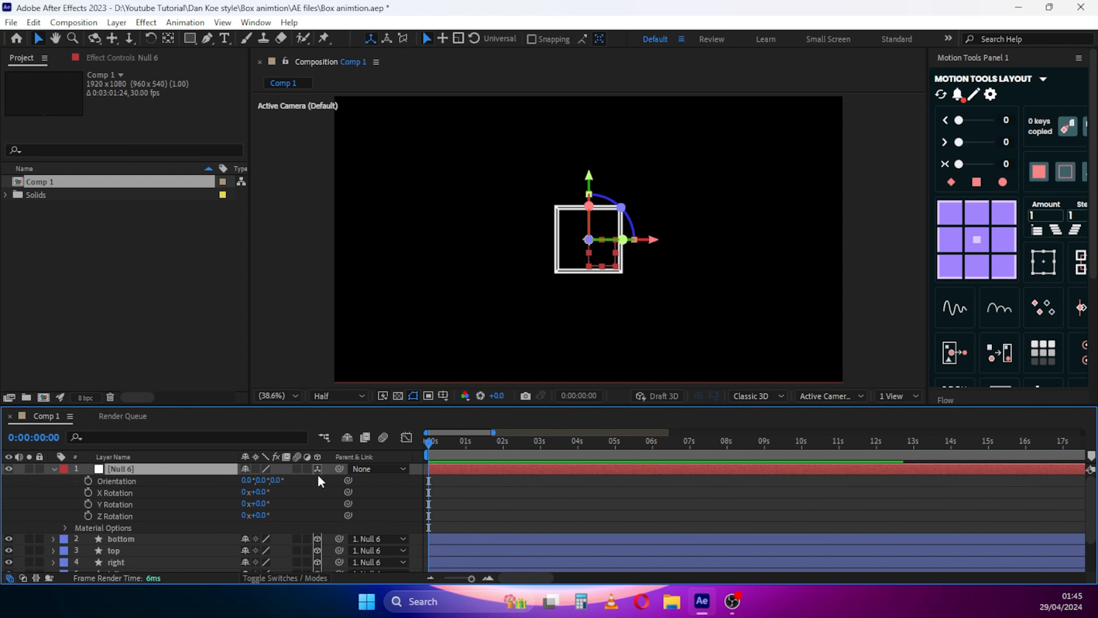
pyautogui.click(261, 481)
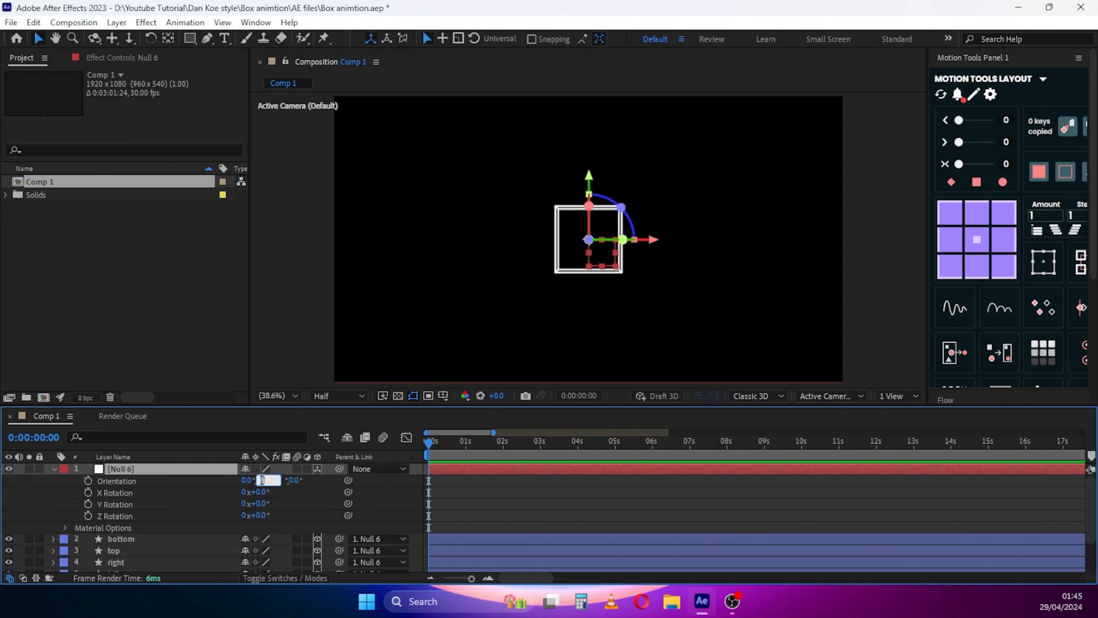
pyautogui.press('Return')
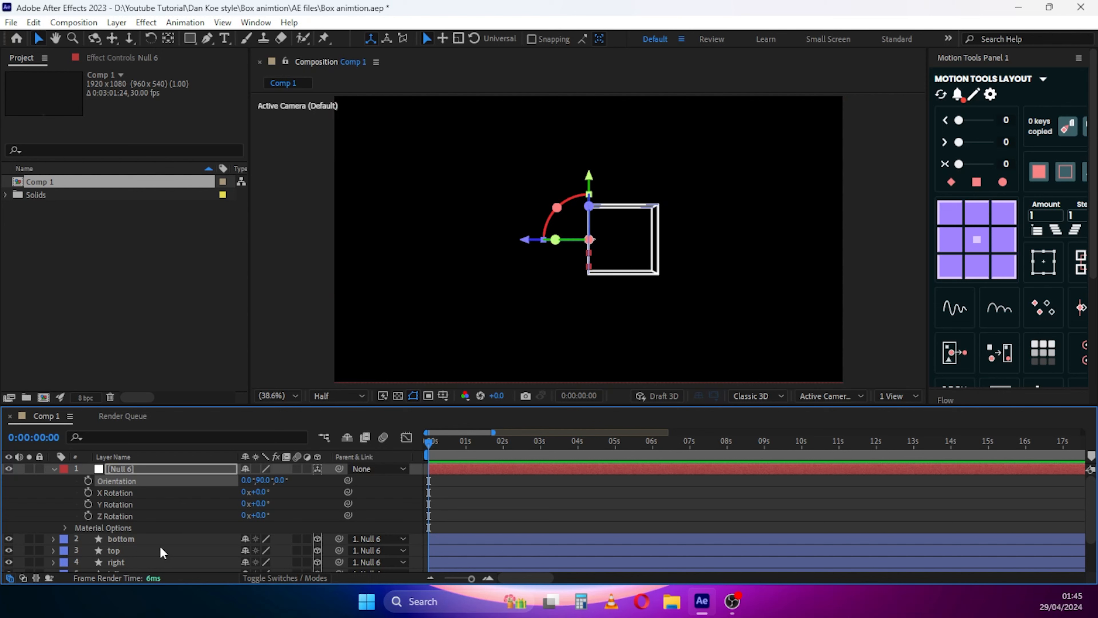
# Try moving the null to a Z position of -26, and undo the move
pyautogui.click(163, 469)
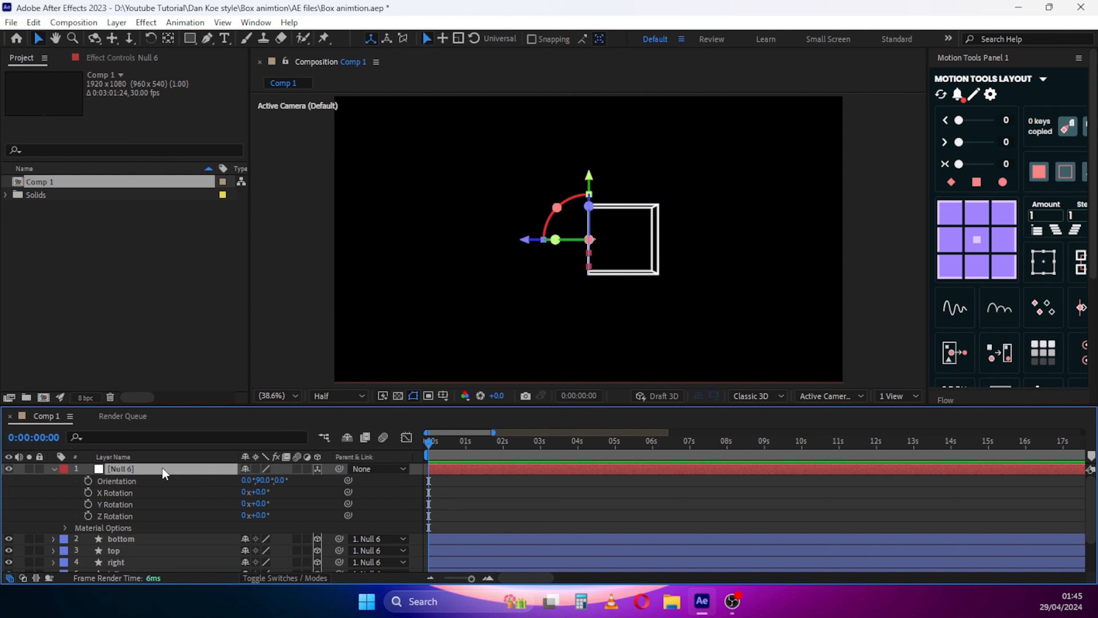
pyautogui.press('p')
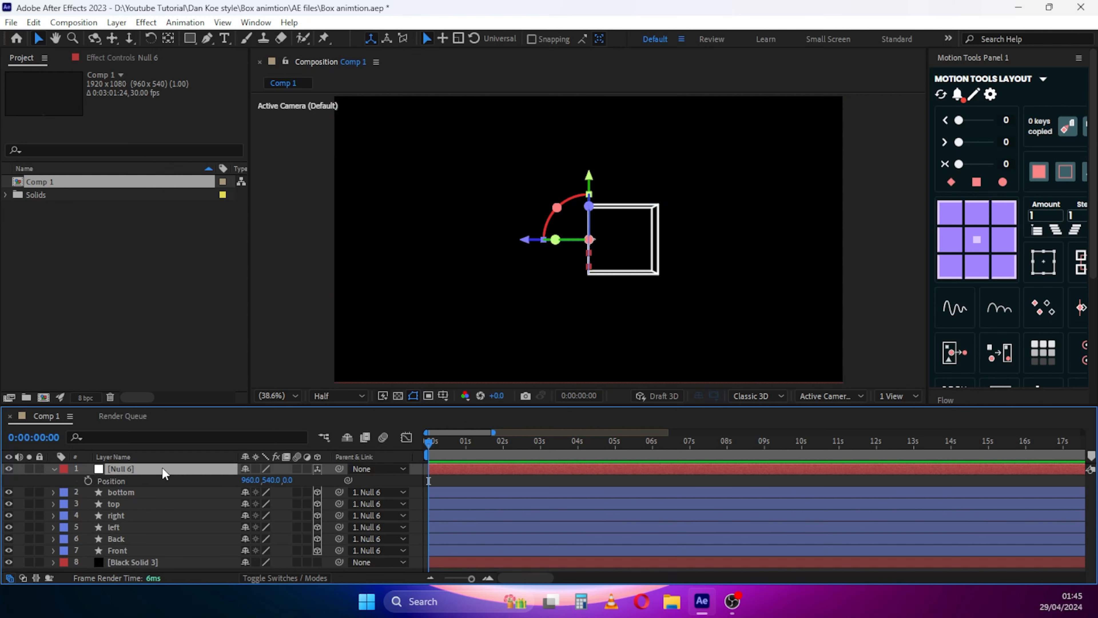
pyautogui.click(287, 480)
pyautogui.write('-28')
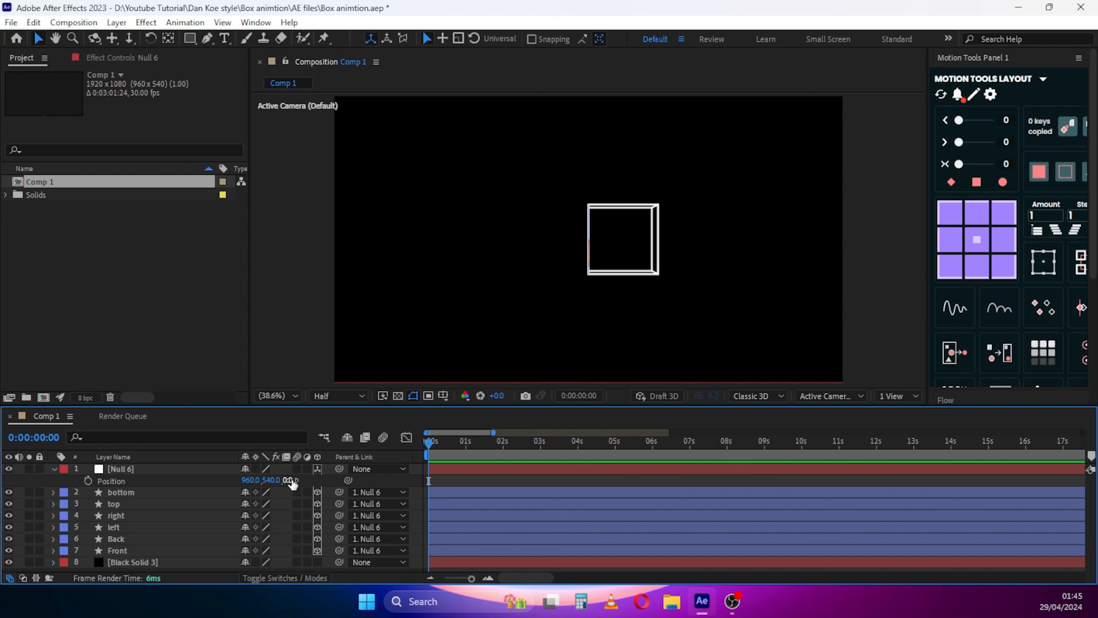
pyautogui.press('Return')
pyautogui.moveTo(291, 481)
pyautogui.mouseDown()
pyautogui.moveTo(342, 484)
pyautogui.moveTo(249, 480)
pyautogui.moveTo(285, 480)
pyautogui.moveTo(275, 479)
pyautogui.mouseUp()
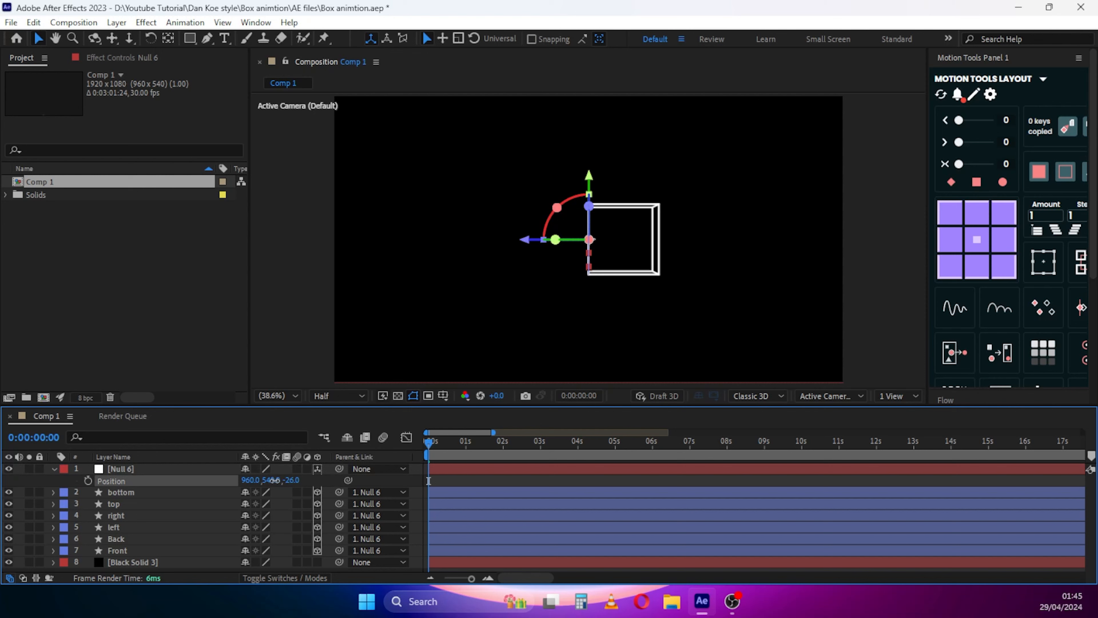
pyautogui.click(342, 485)
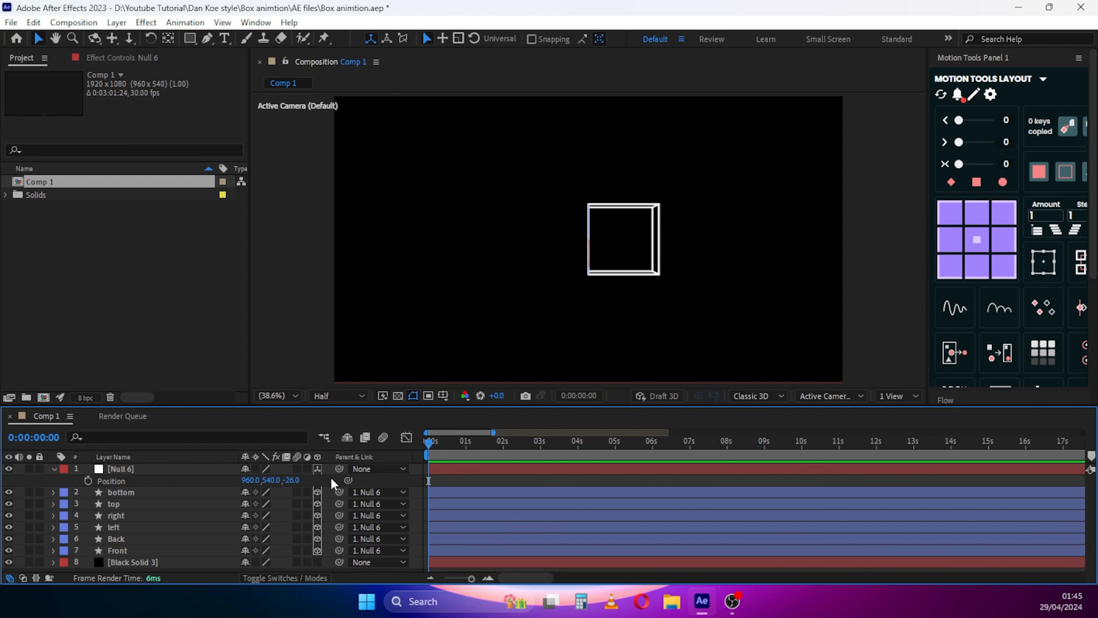
pyautogui.hotkey('ctrl', 'z')
pyautogui.hotkey('ctrl', 'z')
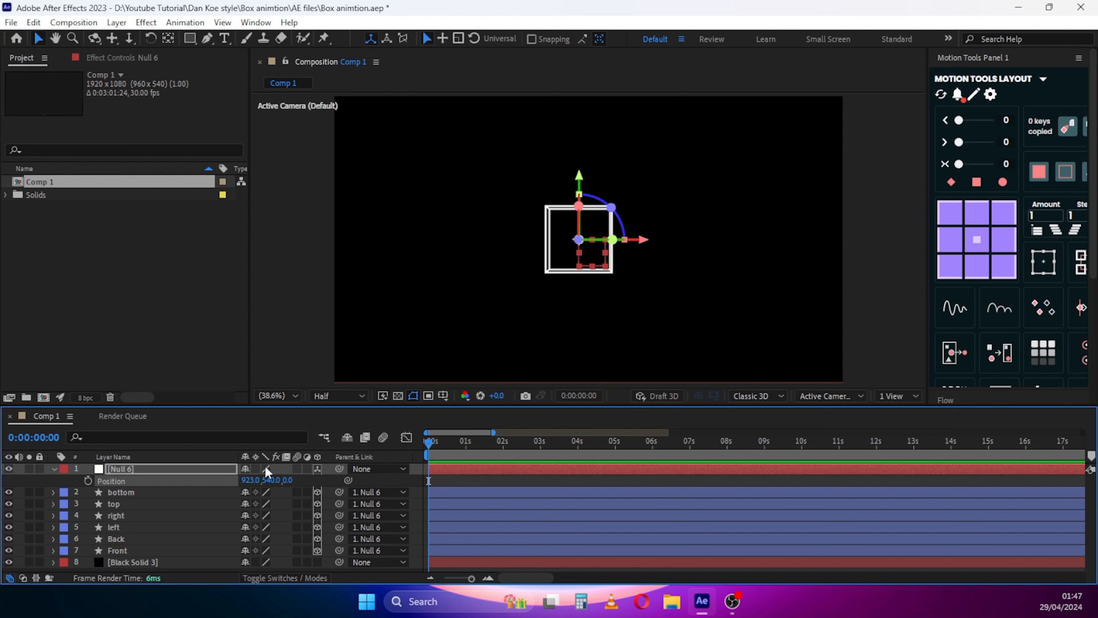
# Set the Z anchor point of the null to 125
pyautogui.click(179, 471)
pyautogui.press('a')
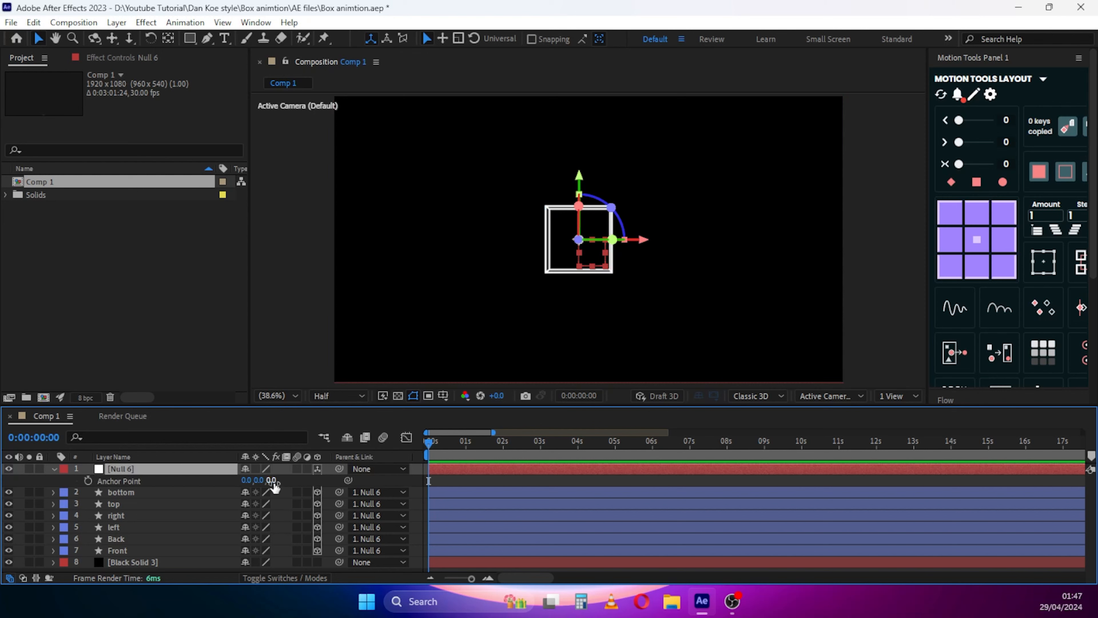
pyautogui.click(271, 481)
pyautogui.write('125')
pyautogui.press('Return')
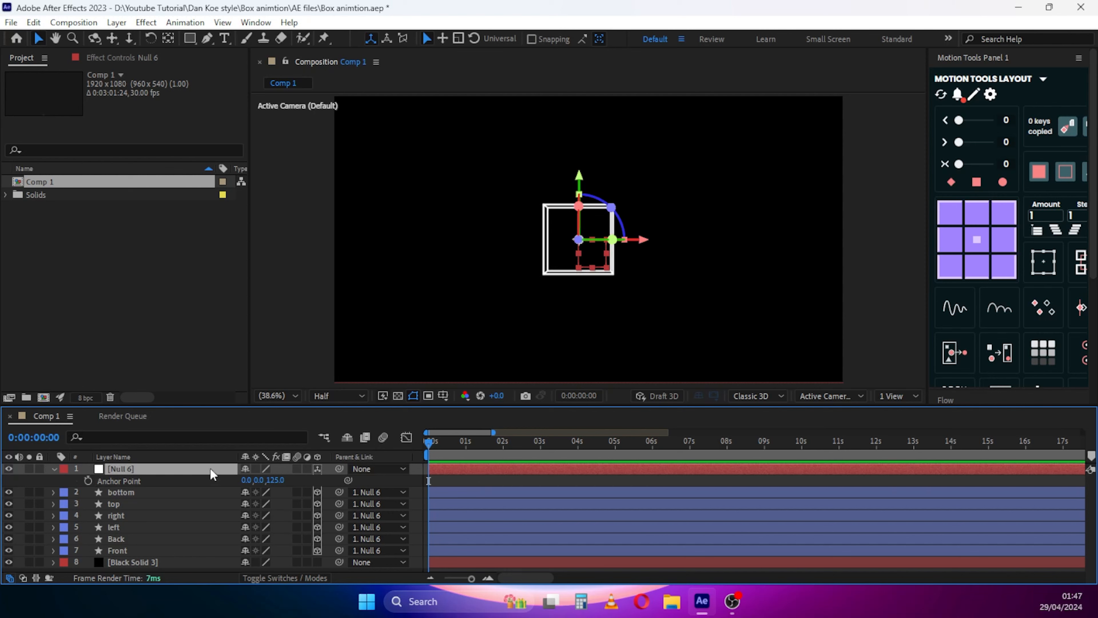
# Test the box's rotation by varying the null's Y orientation, and reset it to 0°
pyautogui.press('r')
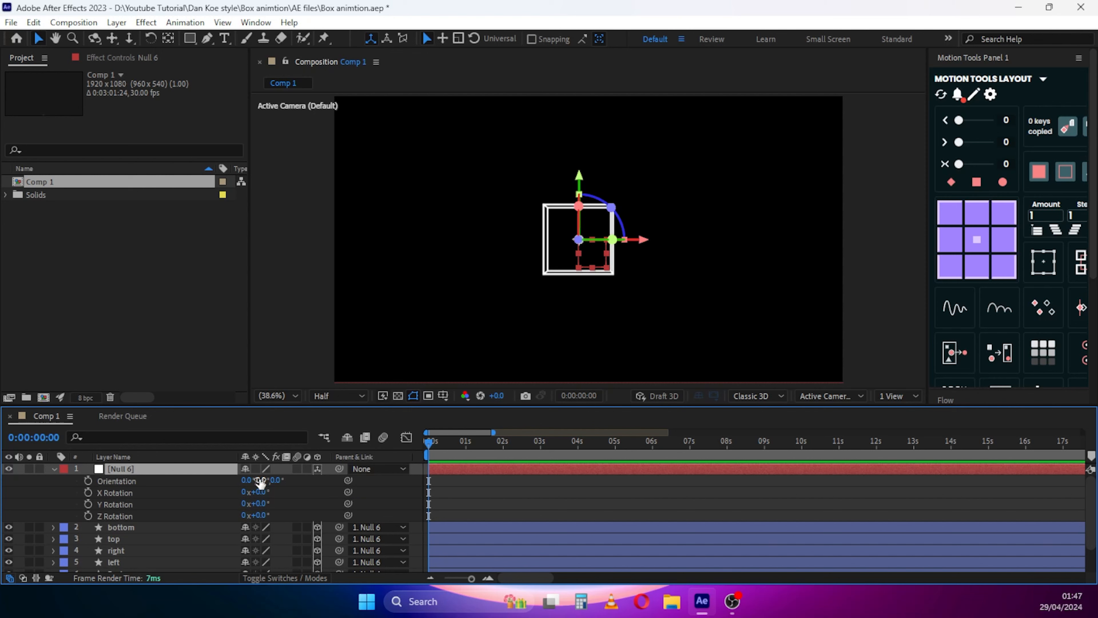
pyautogui.moveTo(260, 482); pyautogui.dragTo(752, 486)
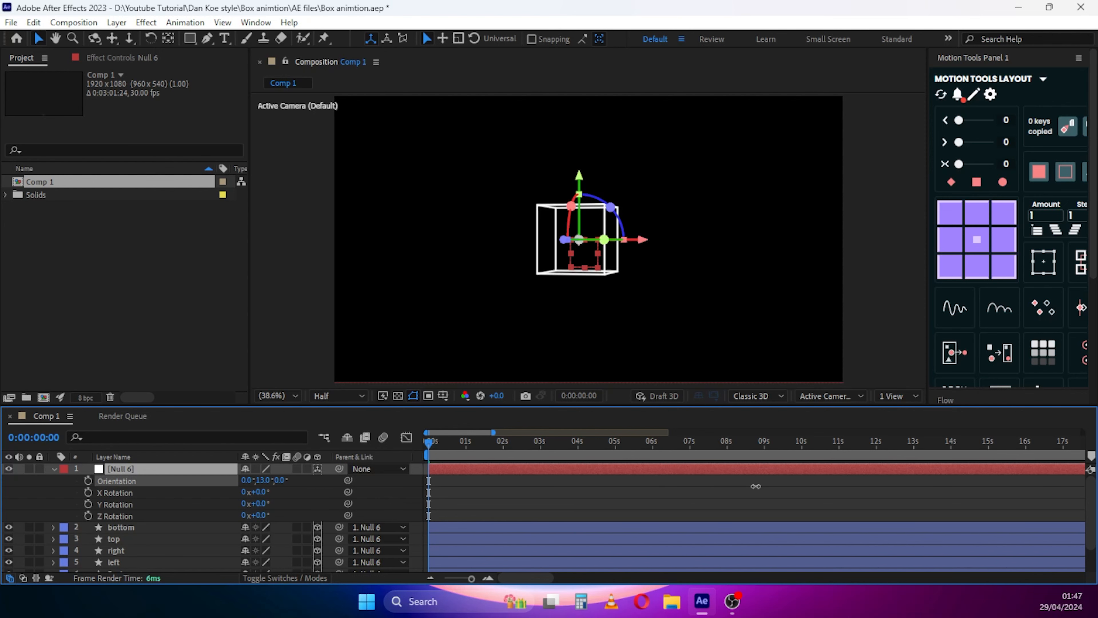
pyautogui.click(265, 480)
pyautogui.write('0')
pyautogui.press('Return')
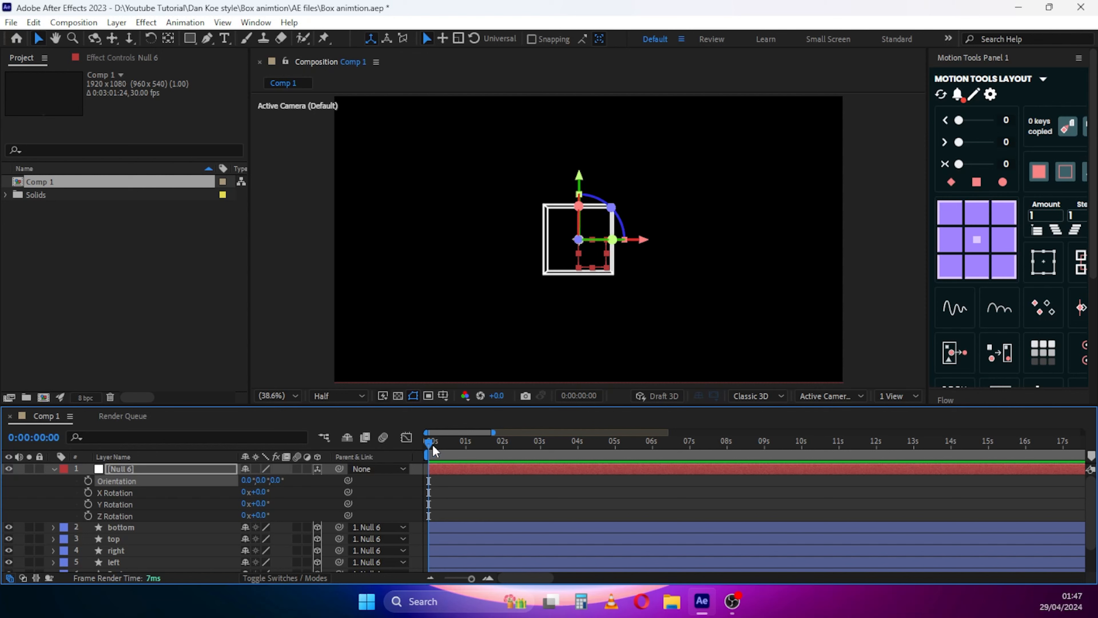
# Animate the top layer's orientation with a starting keyframe at 0:00:00:29 and an X orientation of 137° at 0:00:01:29
pyautogui.moveTo(433, 444); pyautogui.dragTo(465, 450)
pyautogui.click(54, 469)
pyautogui.click(135, 496)
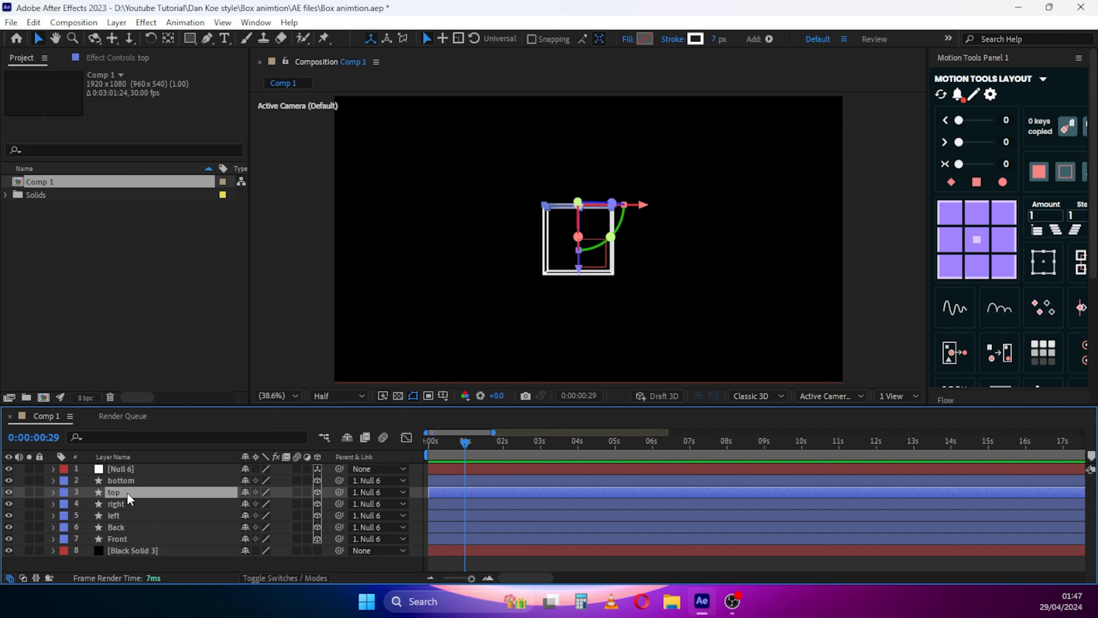
pyautogui.press('r')
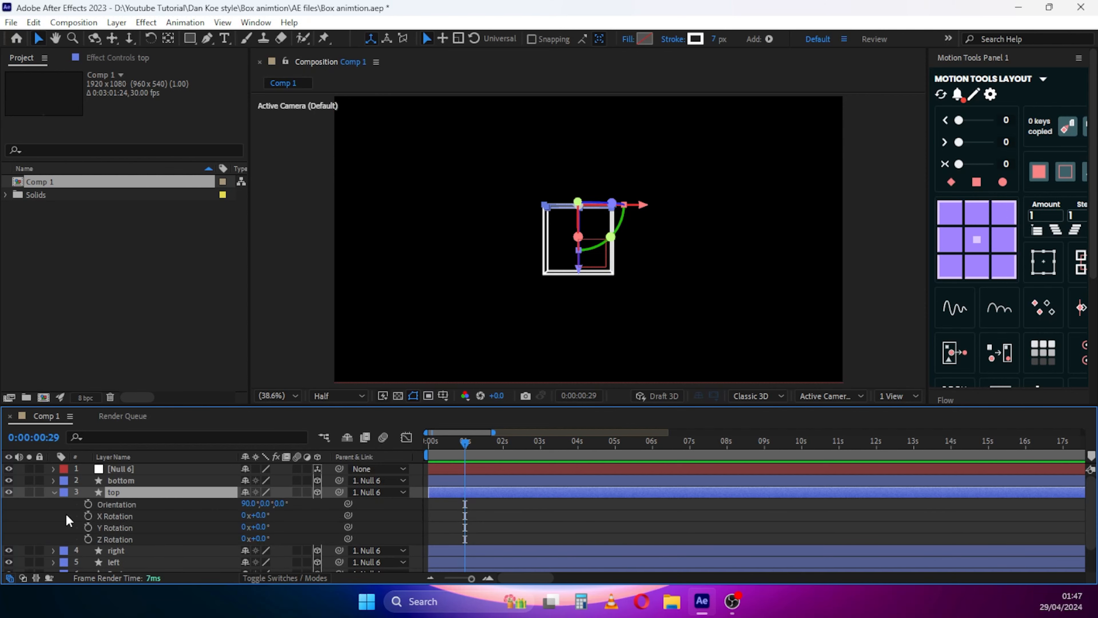
pyautogui.click(88, 504)
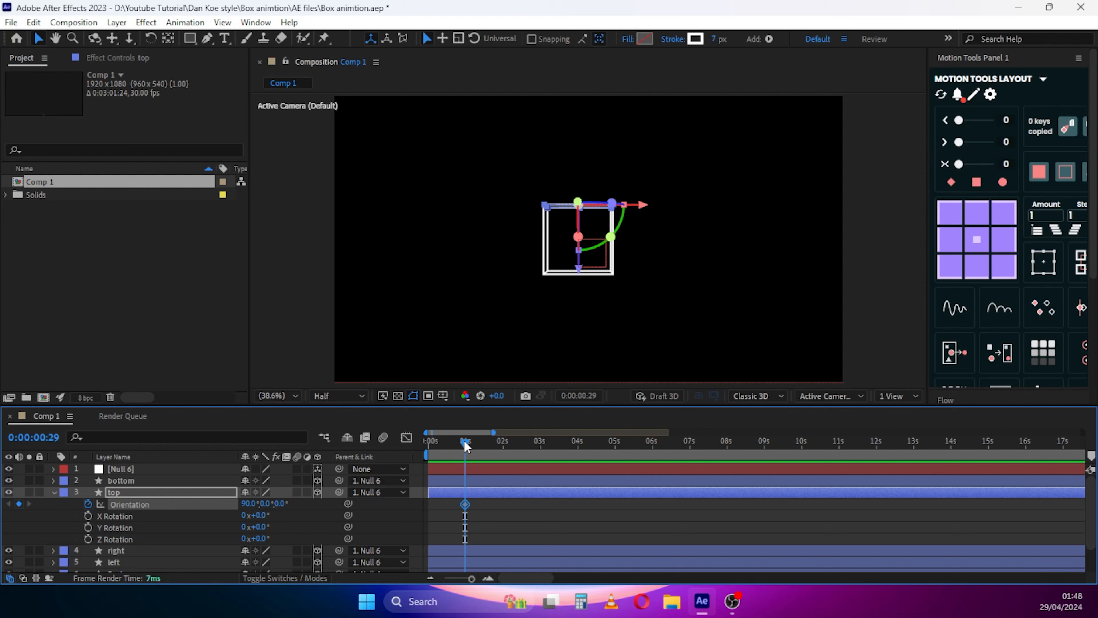
pyautogui.moveTo(464, 453); pyautogui.dragTo(502, 452)
pyautogui.moveTo(247, 507); pyautogui.dragTo(270, 495)
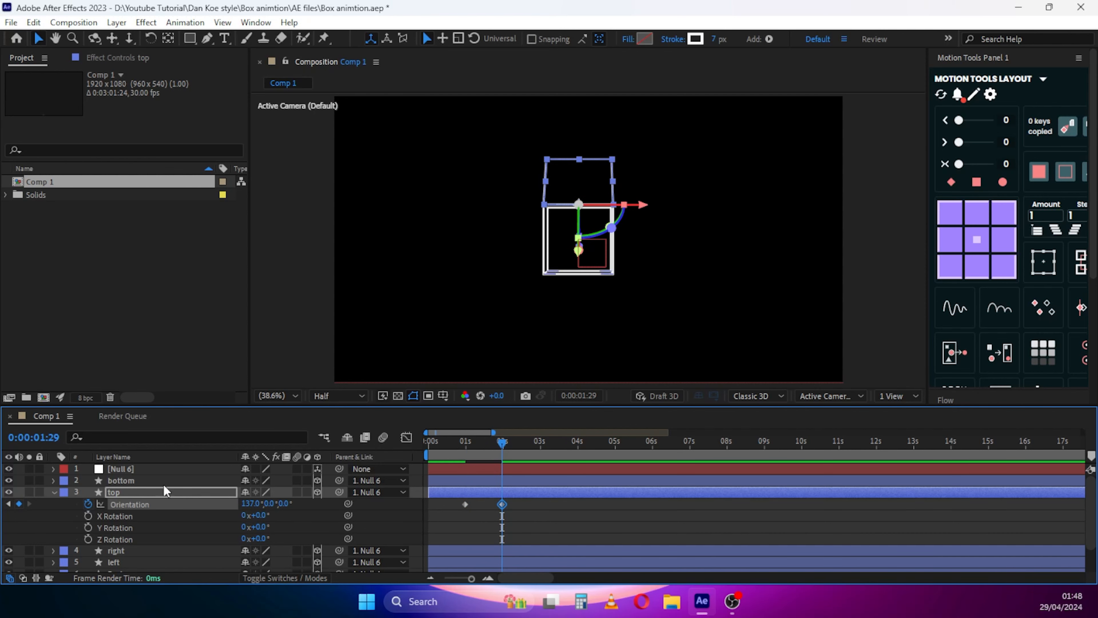
# Add orientation keyframes to the null at 0:00:00:29 and 0:00:00:00
pyautogui.click(155, 470)
pyautogui.press('r')
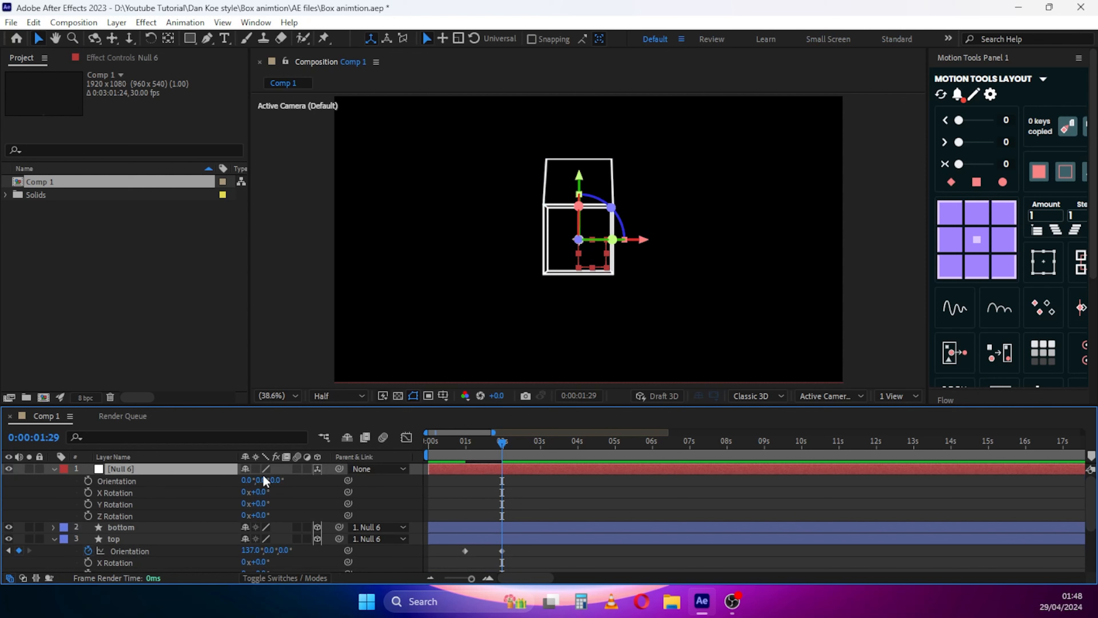
pyautogui.click(9, 551)
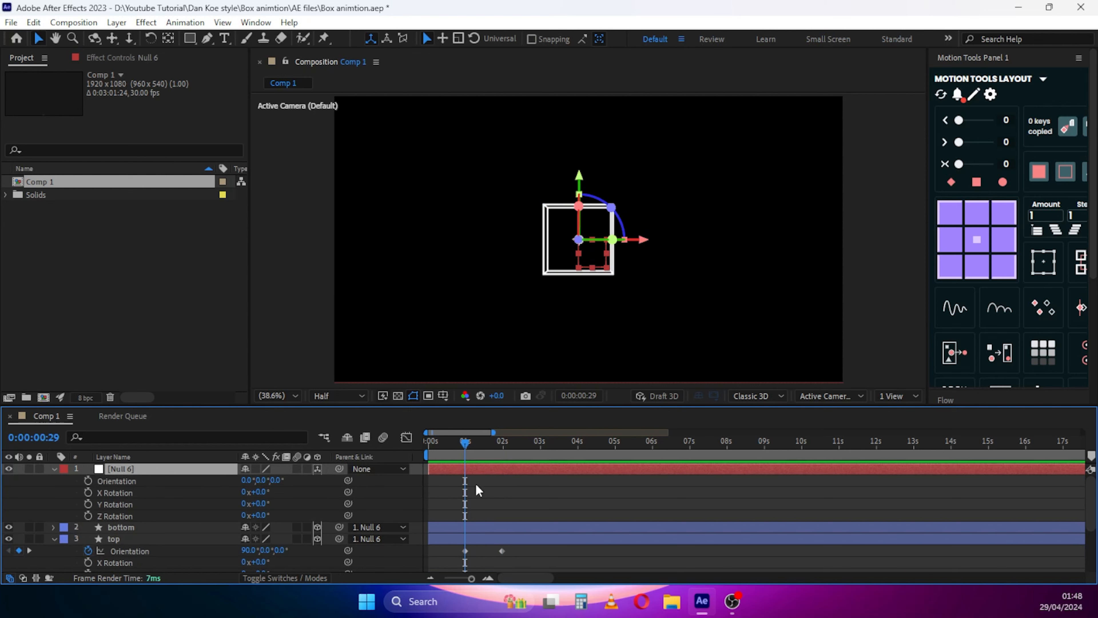
pyautogui.click(87, 481)
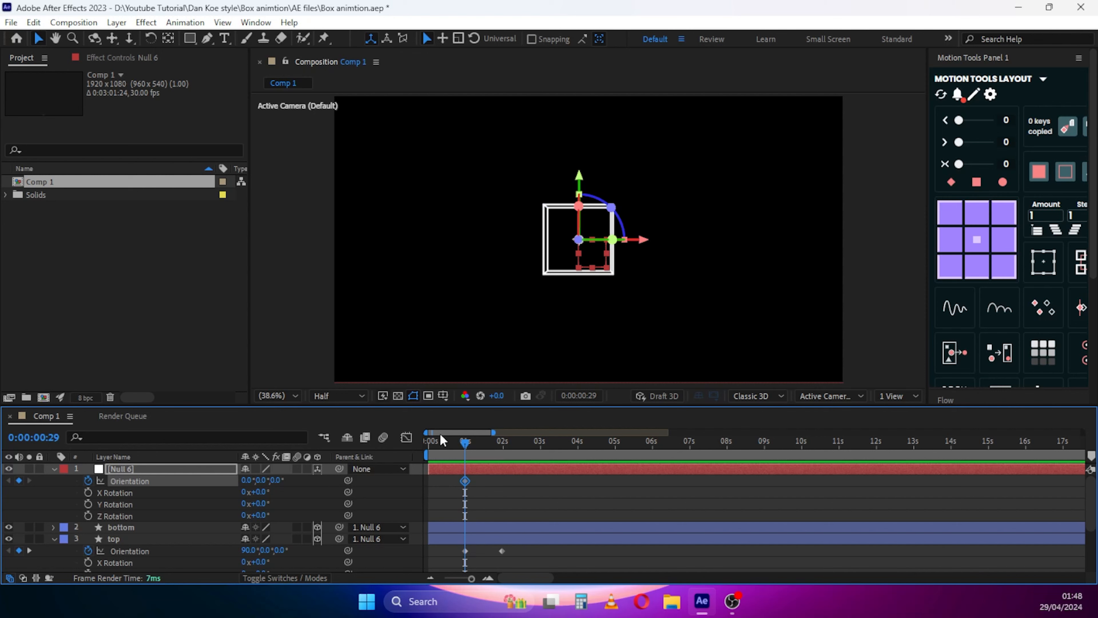
pyautogui.moveTo(441, 439); pyautogui.dragTo(399, 443)
pyautogui.click(18, 480)
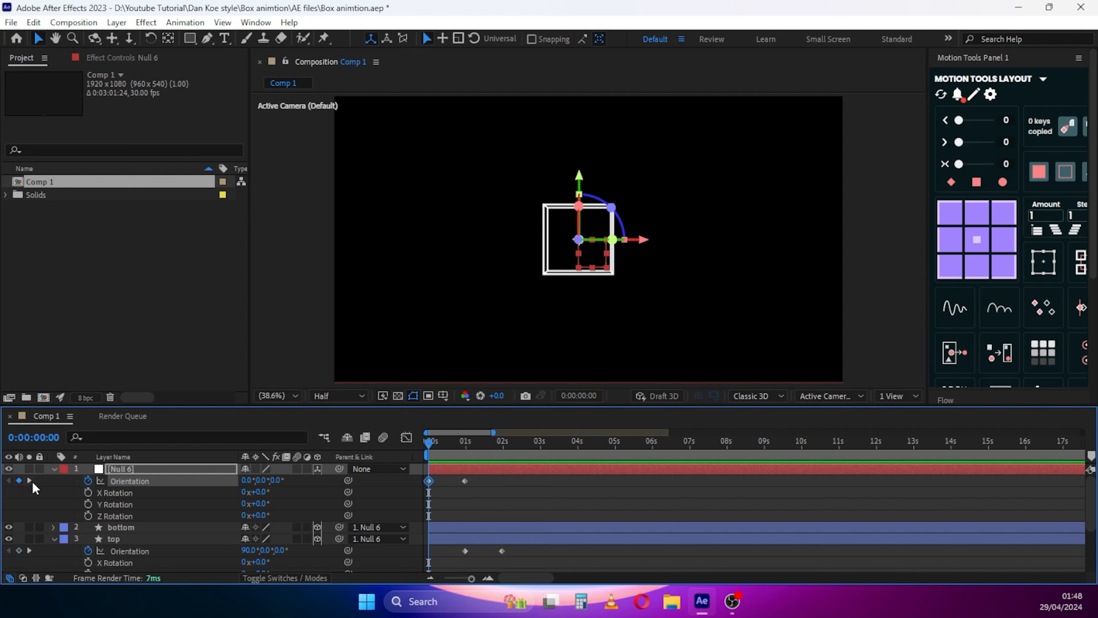
# Set the null's Y orientation to 299° at 0:00:00:29 and 148° at 0:00:01:29
pyautogui.click(30, 480)
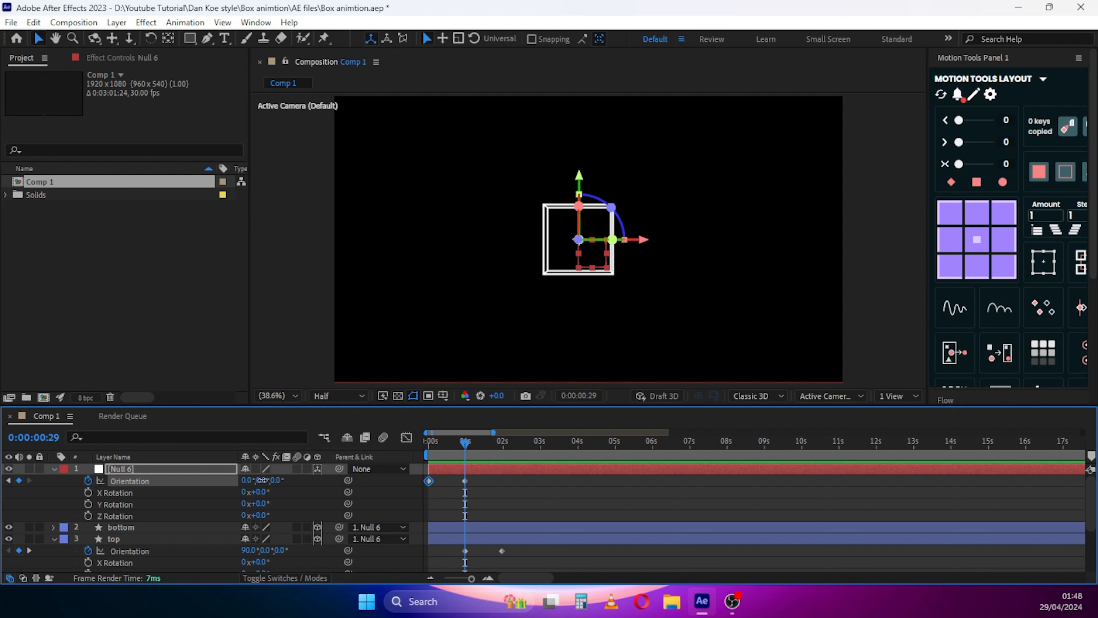
pyautogui.moveTo(262, 481); pyautogui.dragTo(218, 481)
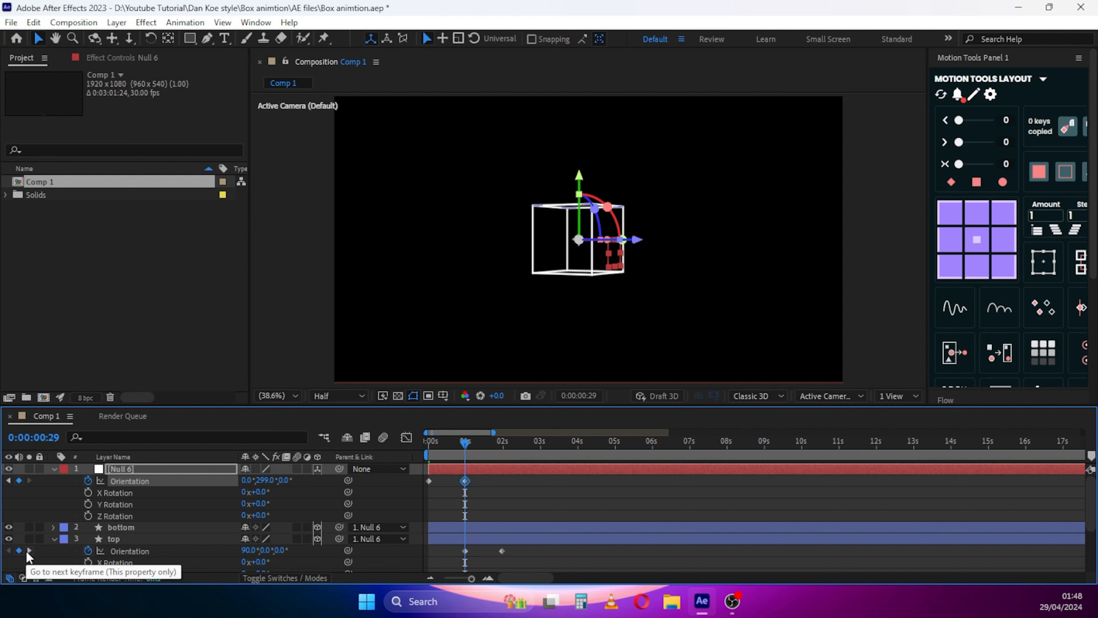
pyautogui.click(29, 550)
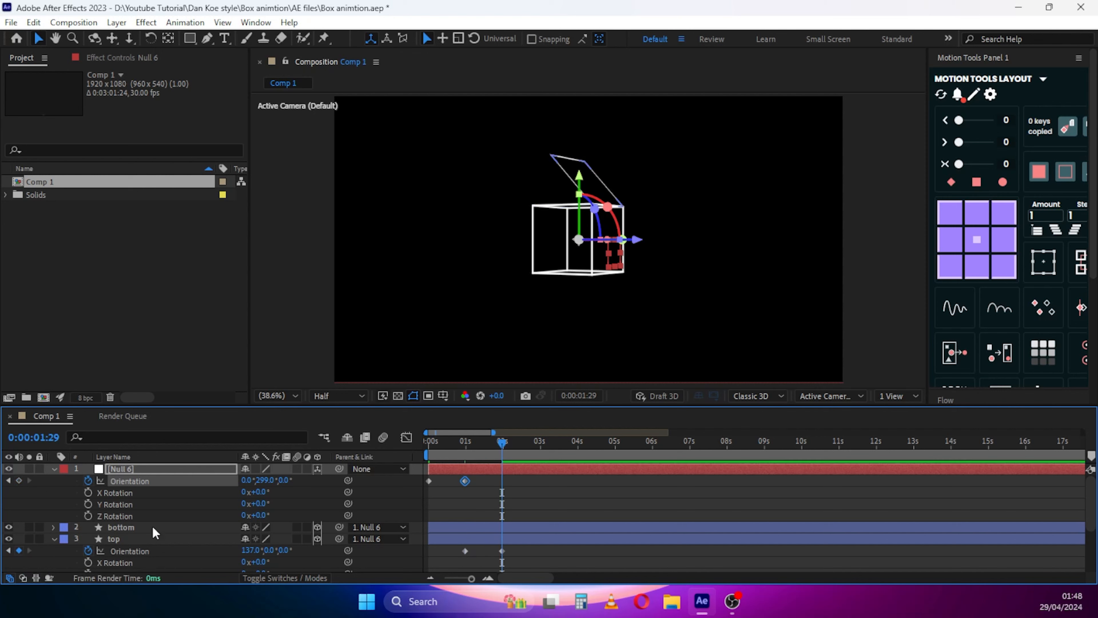
pyautogui.moveTo(264, 480); pyautogui.dragTo(157, 485)
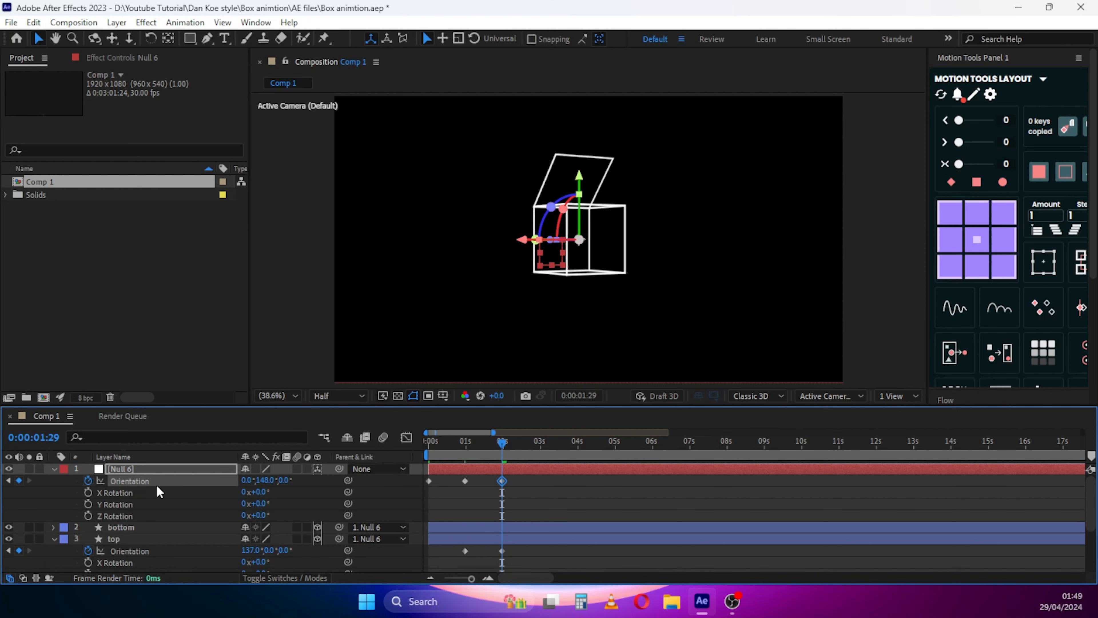
# Set the null's Y orientation to 148° at the 0:00:00:29 keyframe
pyautogui.click(8, 551)
pyautogui.click(262, 480)
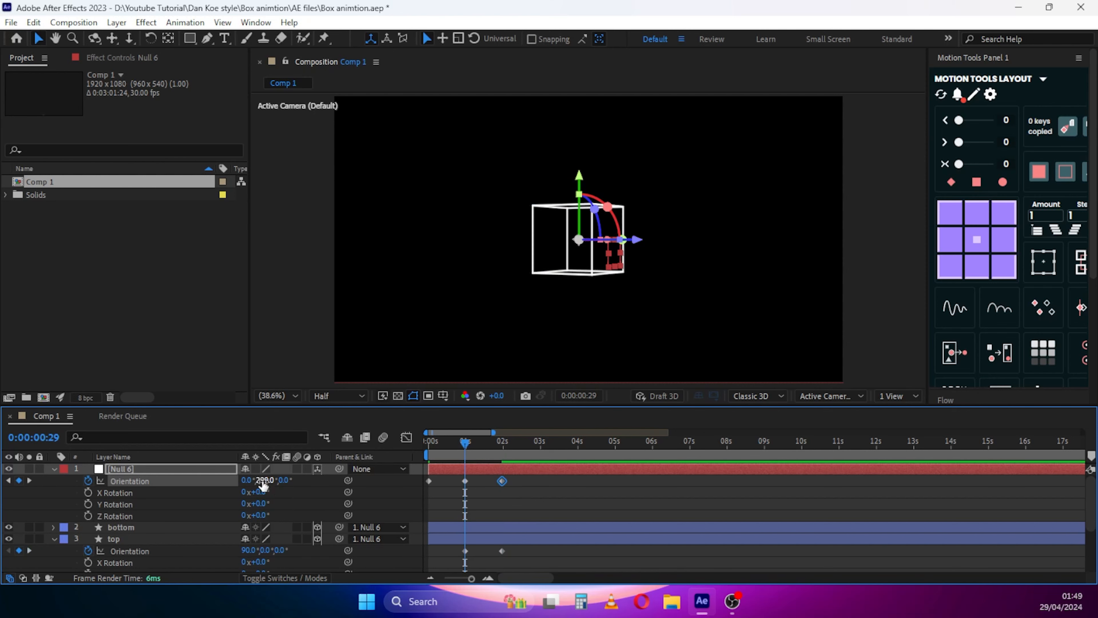
pyautogui.write('148')
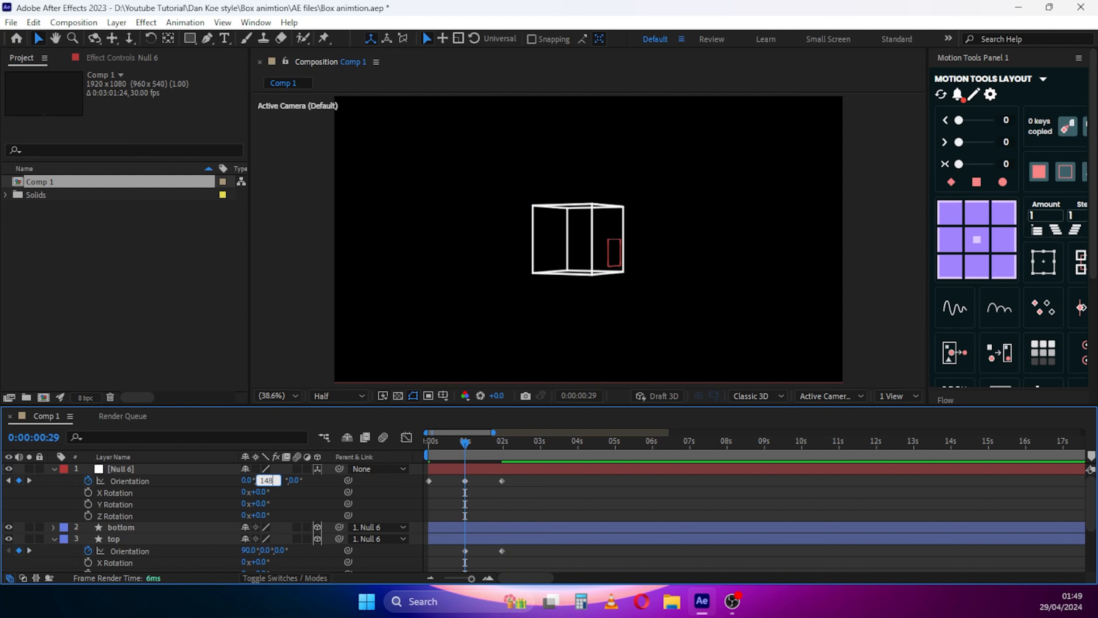
pyautogui.press('Return')
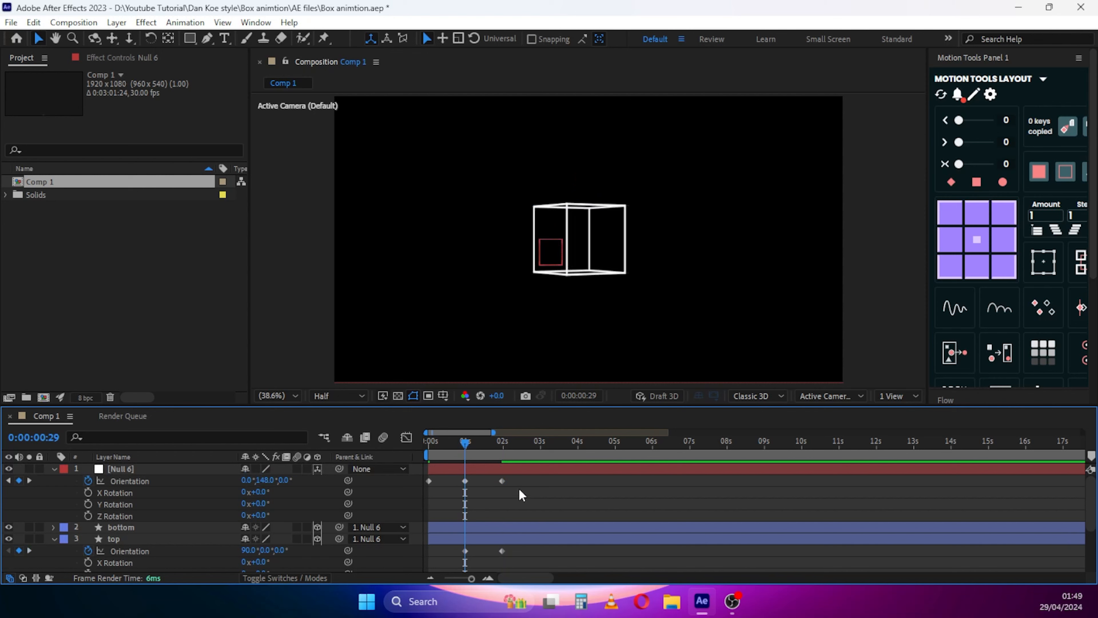
# Delete the null's orientation keyframe at 0:00:01:29
pyautogui.click(30, 481)
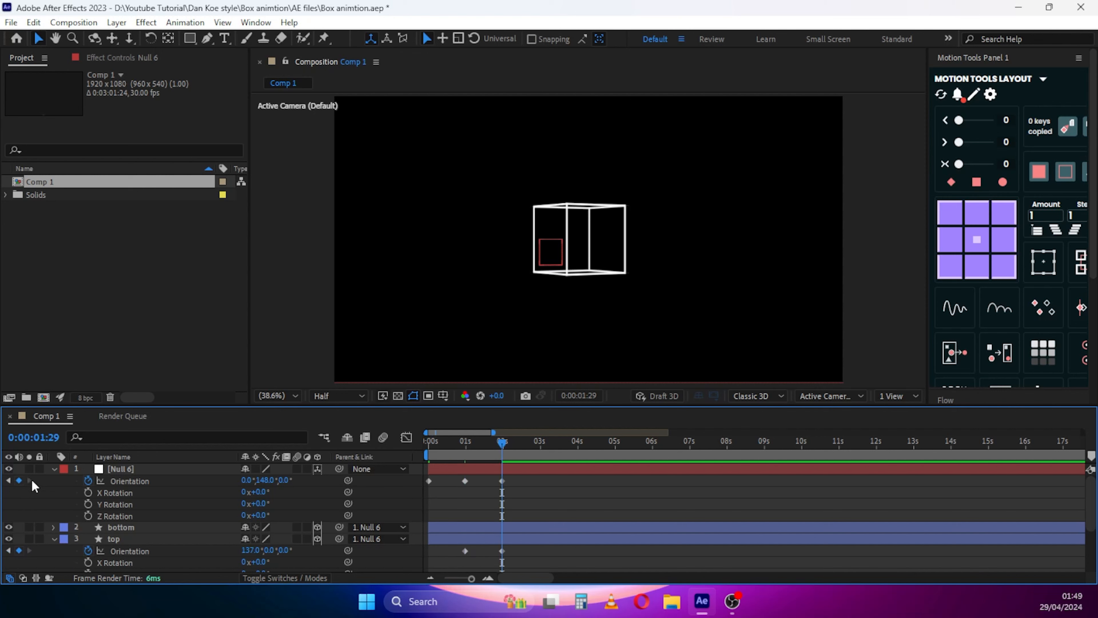
pyautogui.click(502, 482)
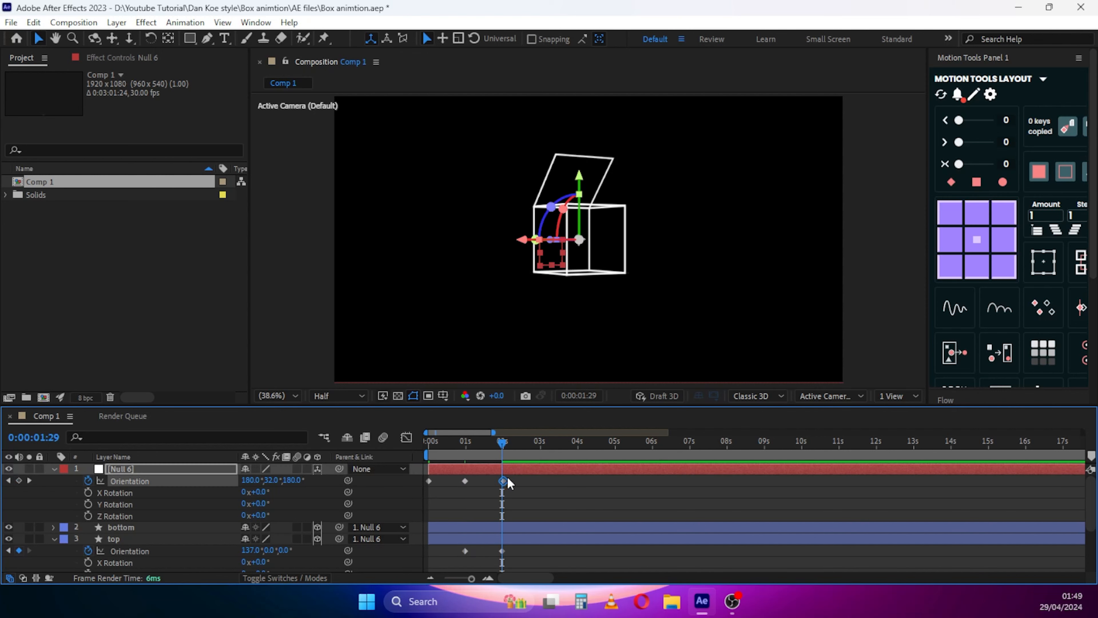
pyautogui.hotkey('ctrl', 'v')
pyautogui.press('Delete')
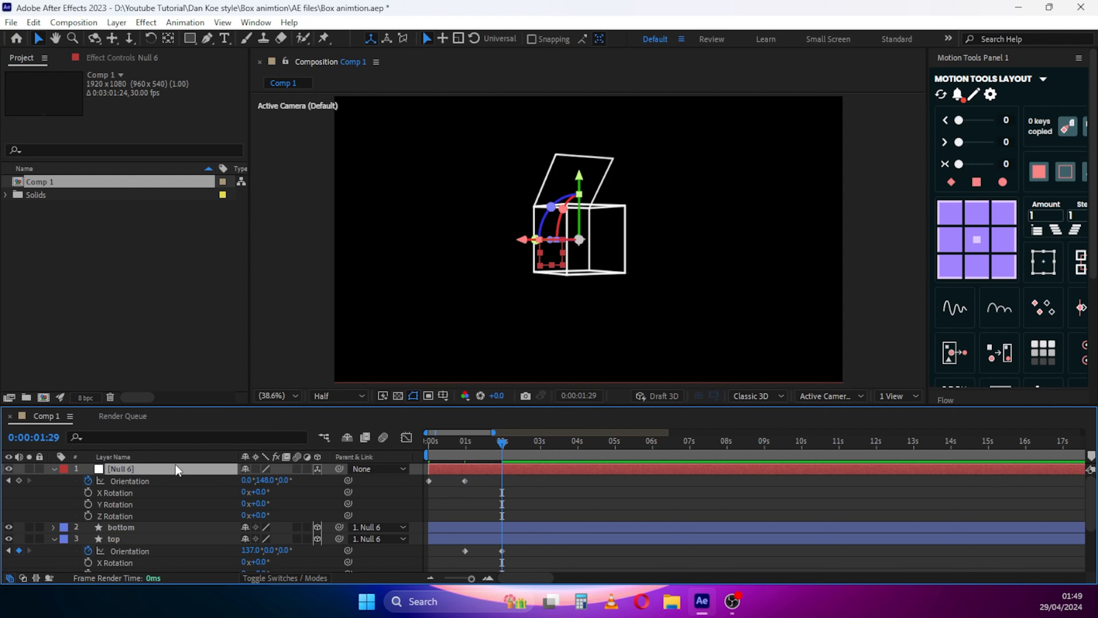
# Set the null's orientation at the 0:00:00:00 keyframe to 270°, 64°, 45°
pyautogui.click(8, 481)
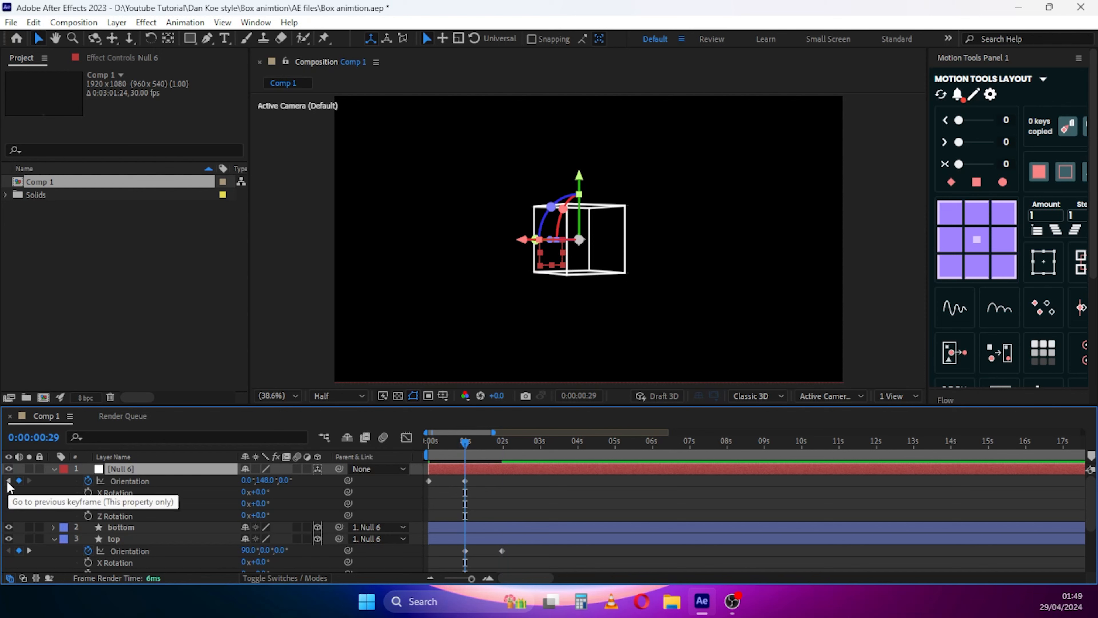
pyautogui.click(8, 481)
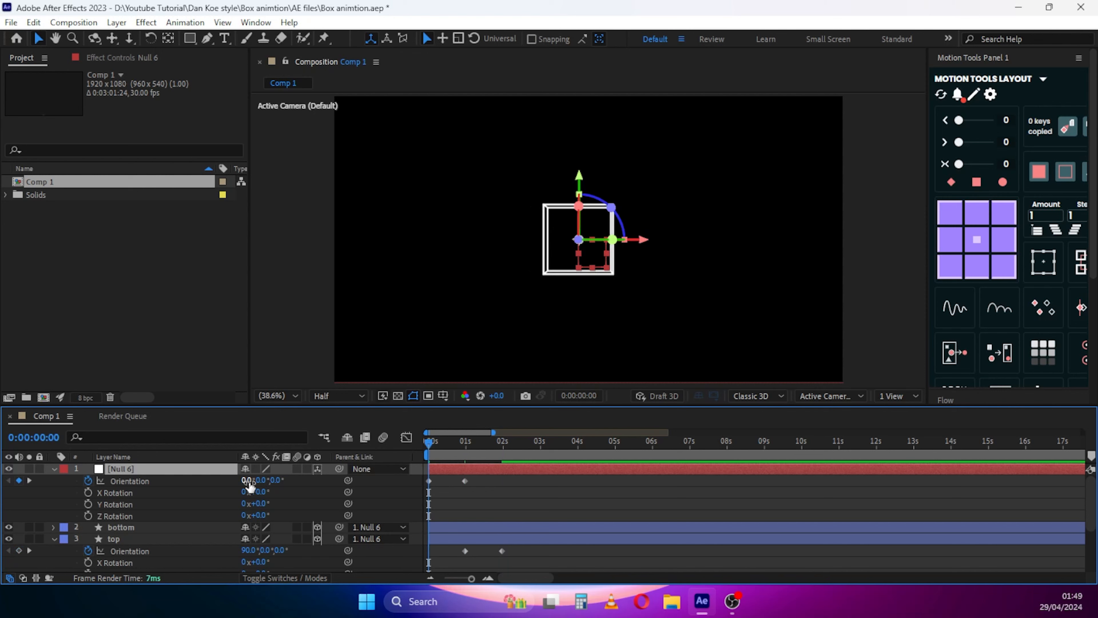
pyautogui.moveTo(260, 480); pyautogui.dragTo(187, 477)
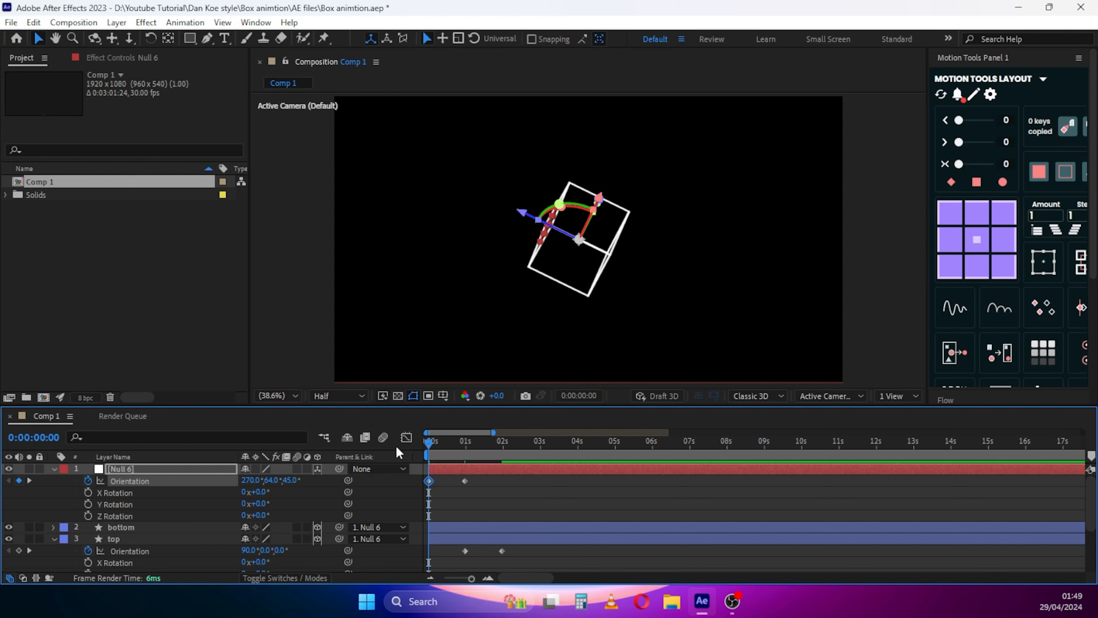
# Start keyframing the null's position at 0:00:00:00, reveal its keyframed properties, and collapse the top layer
pyautogui.click(145, 471)
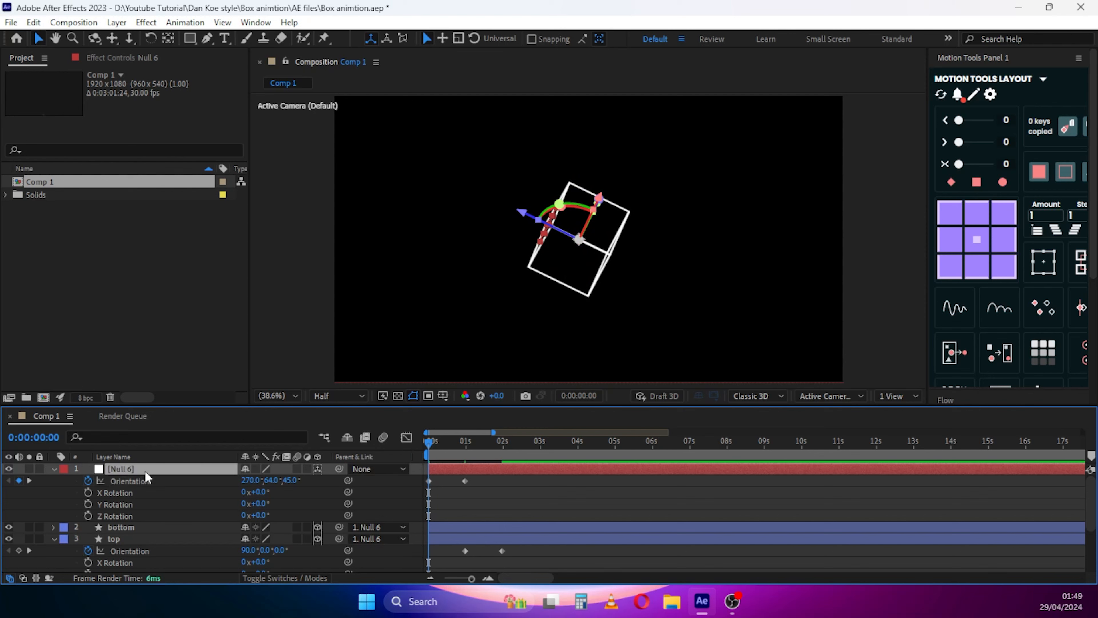
pyautogui.press('p')
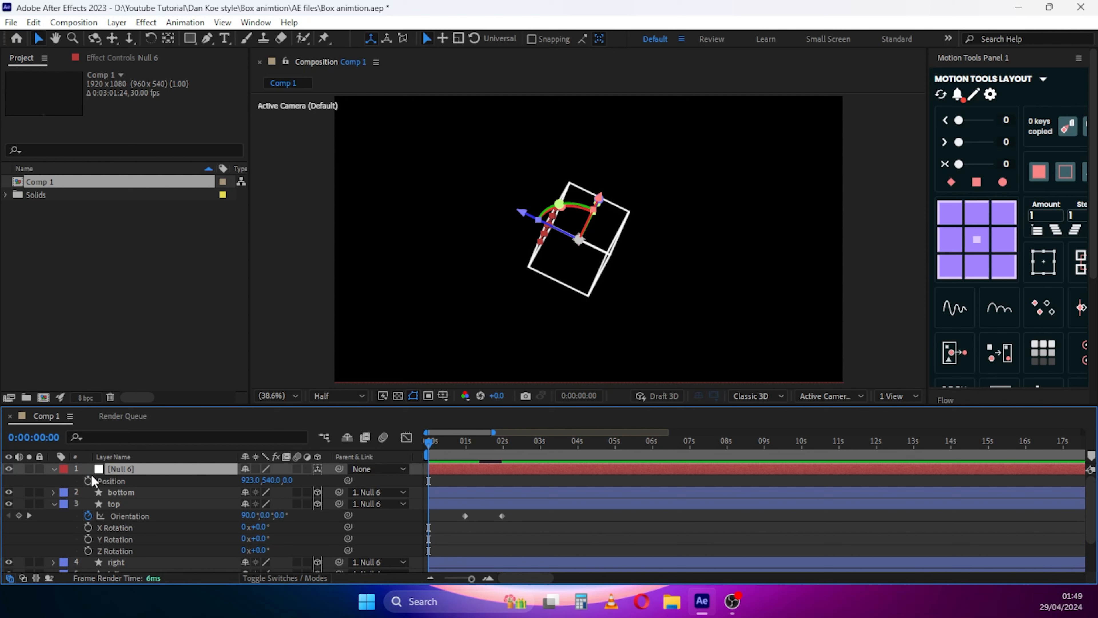
pyautogui.press('u')
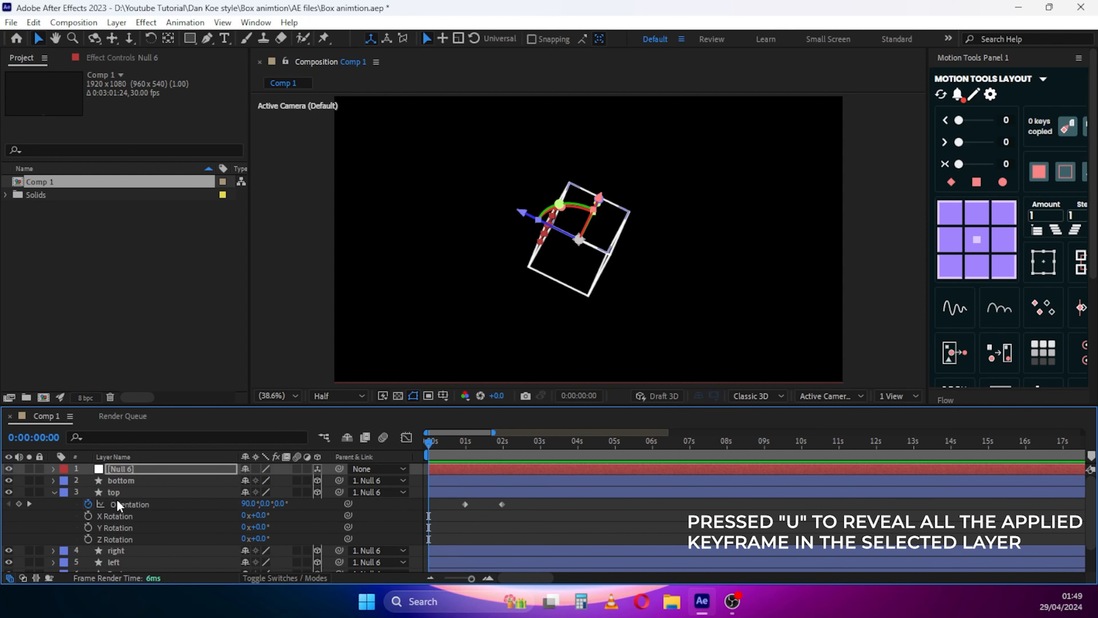
pyautogui.click(134, 469)
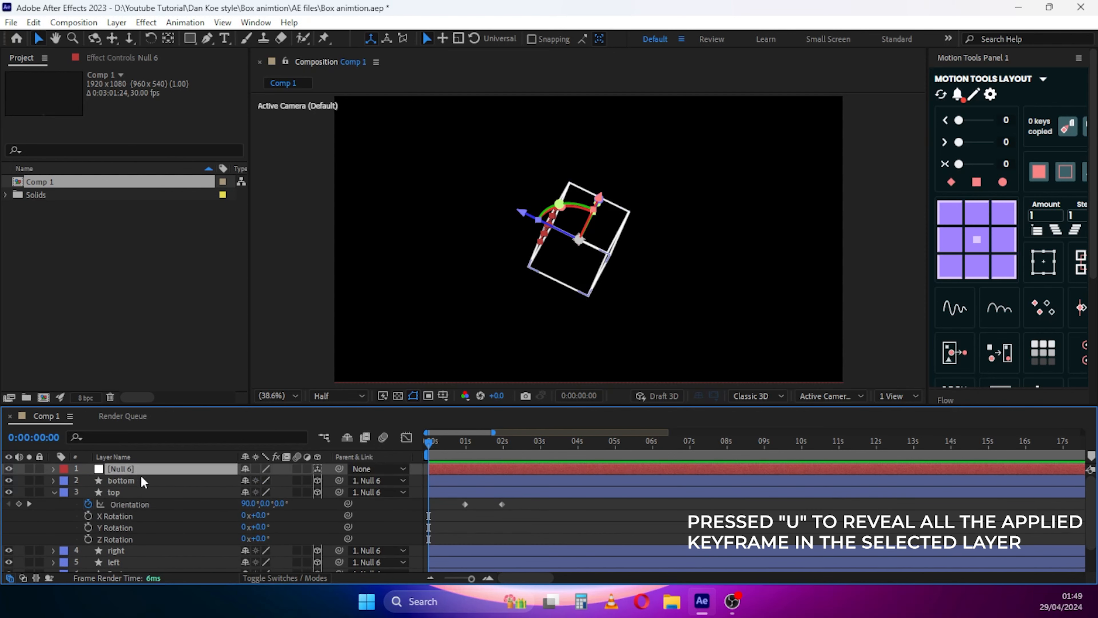
pyautogui.press('u')
pyautogui.press('u')
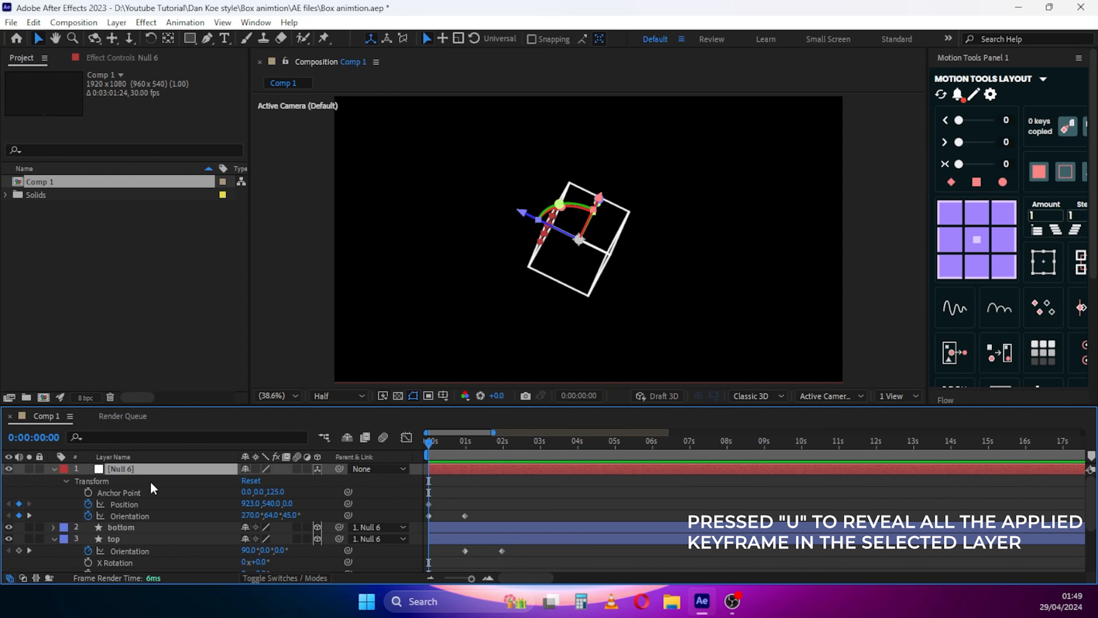
pyautogui.click(53, 540)
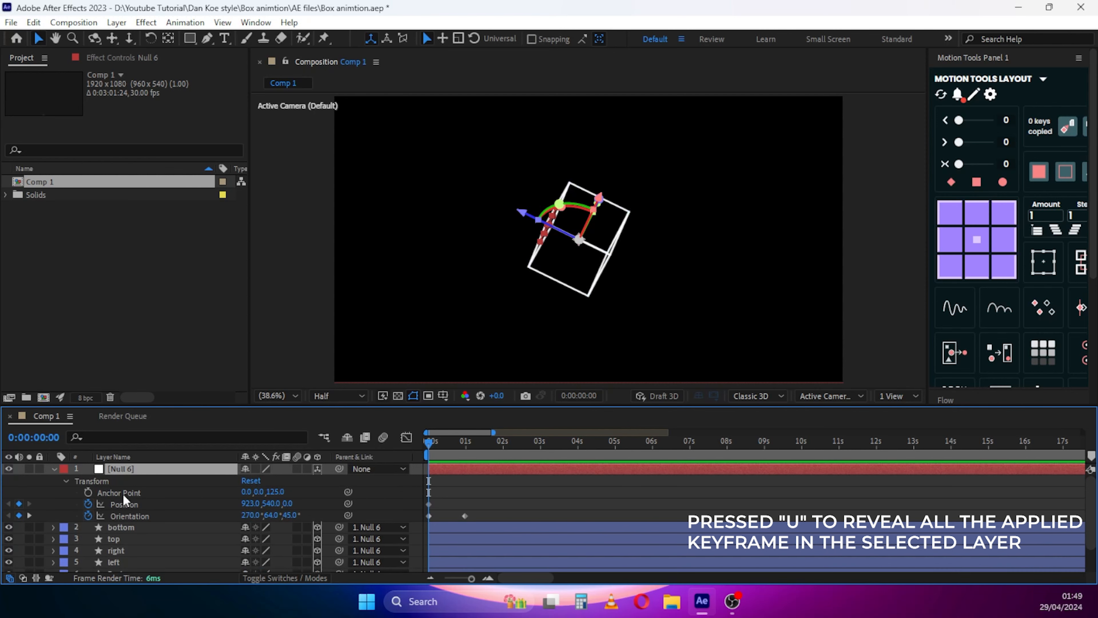
# Add a position keyframe to the null at 0:00:00:29, and set its Y position to 1381 at 0:00:00:00
pyautogui.press('F2')
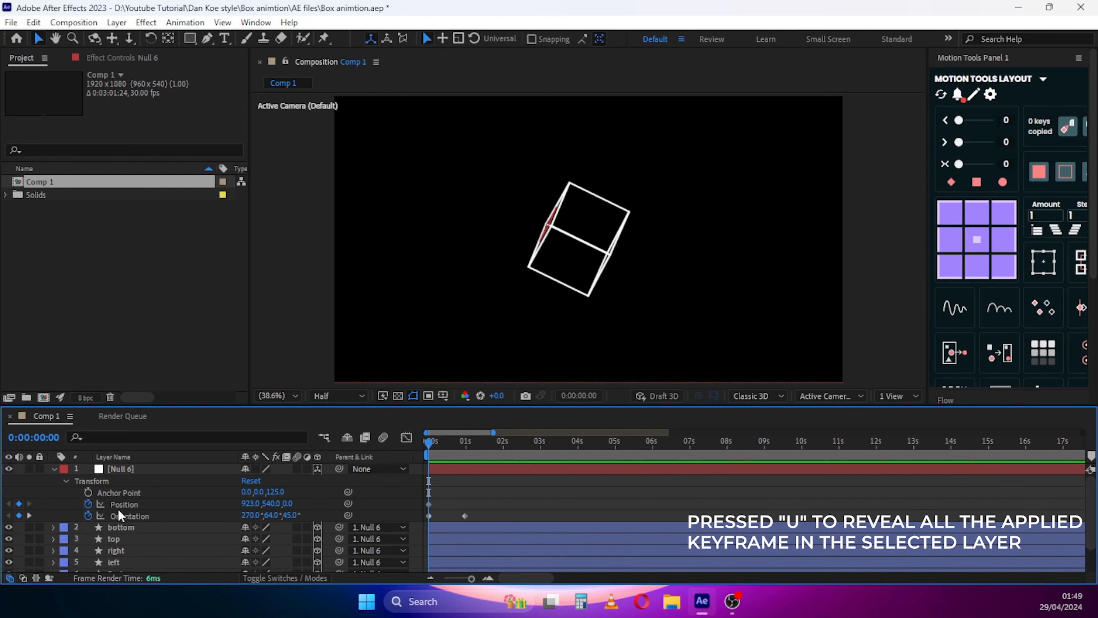
pyautogui.click(29, 516)
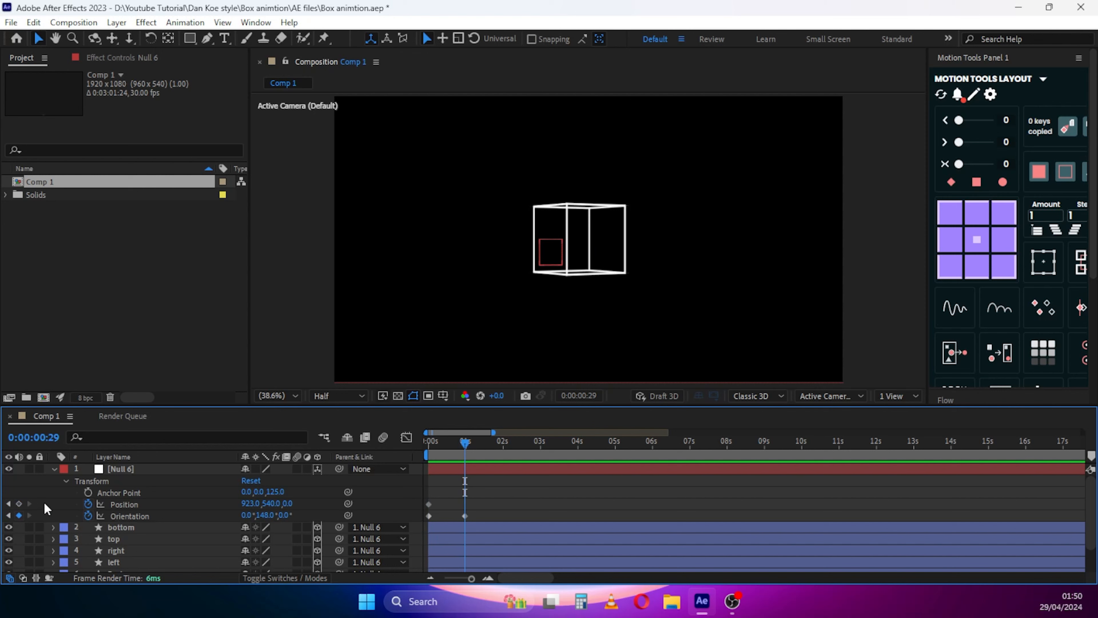
pyautogui.click(18, 504)
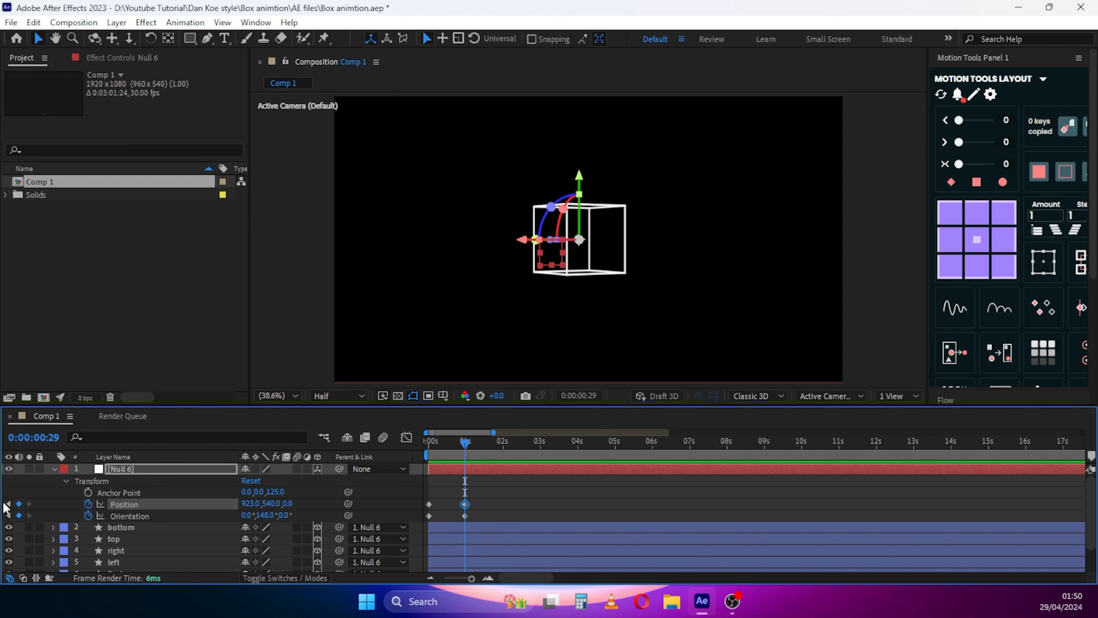
pyautogui.click(8, 504)
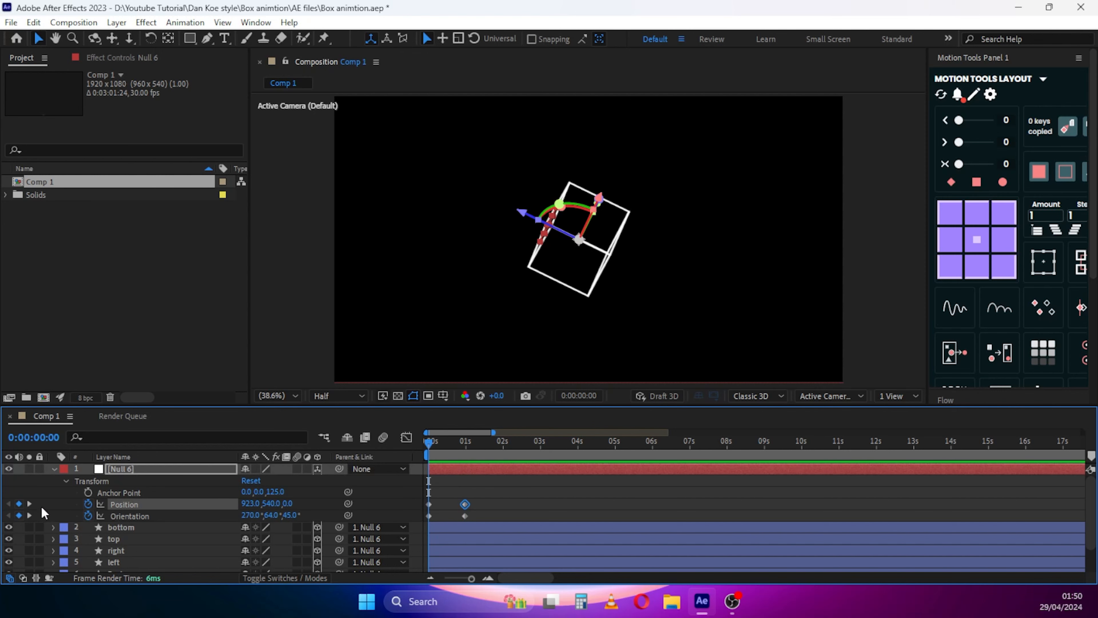
pyautogui.moveTo(266, 510); pyautogui.dragTo(422, 529)
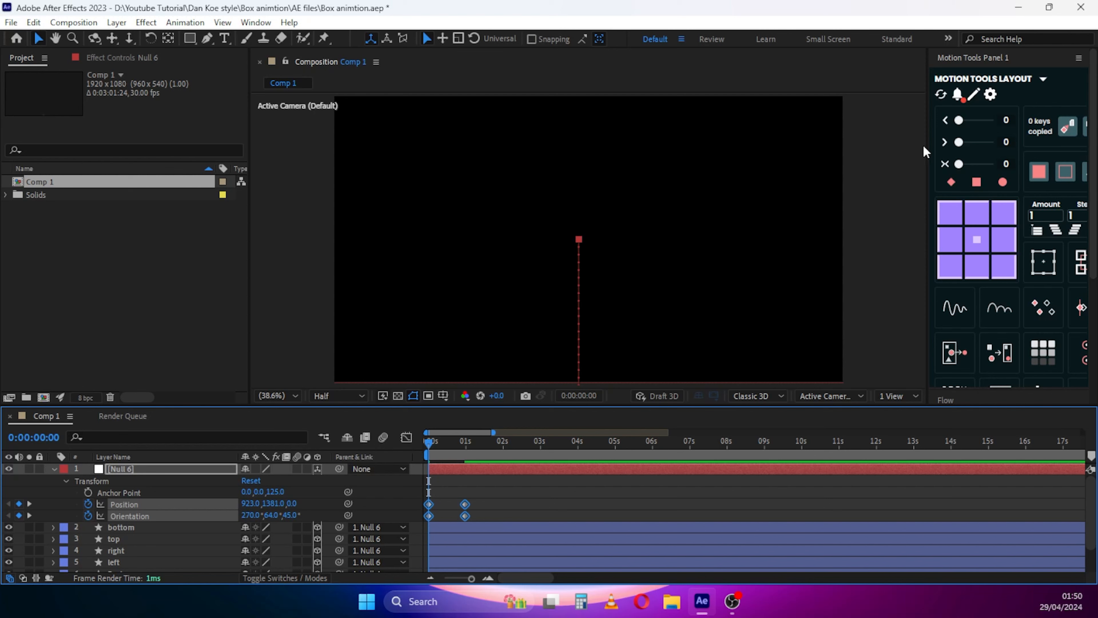
# Apply Flow's quartOut curve to the null's position and orientation keyframes, and preview the animation from the start
pyautogui.click(1000, 63)
pyautogui.click(961, 91)
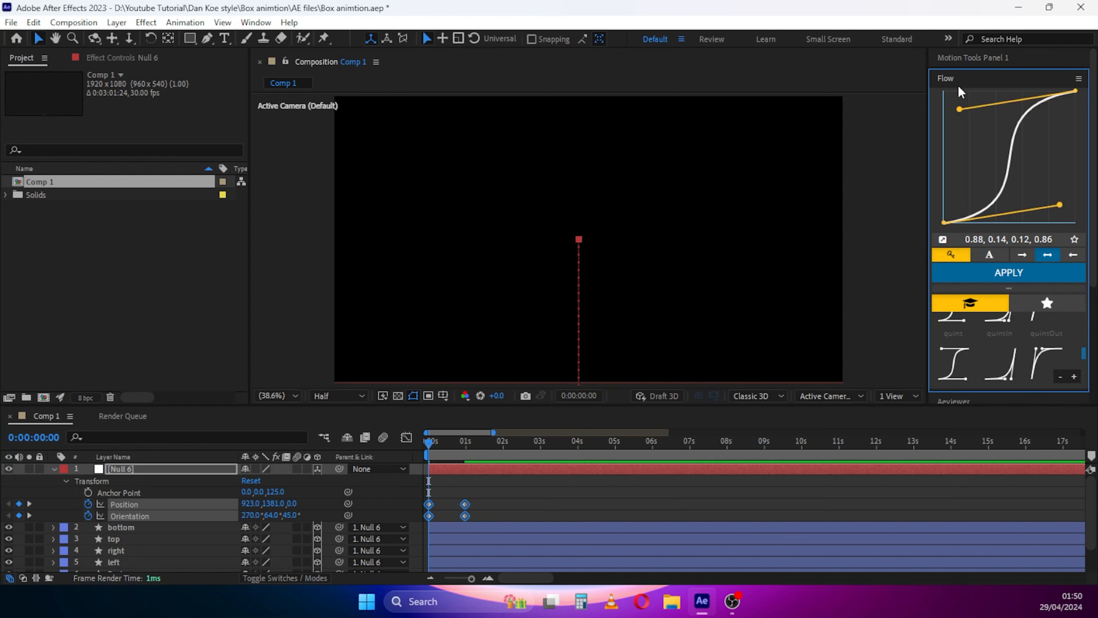
pyautogui.scroll(-2, 991, 342)
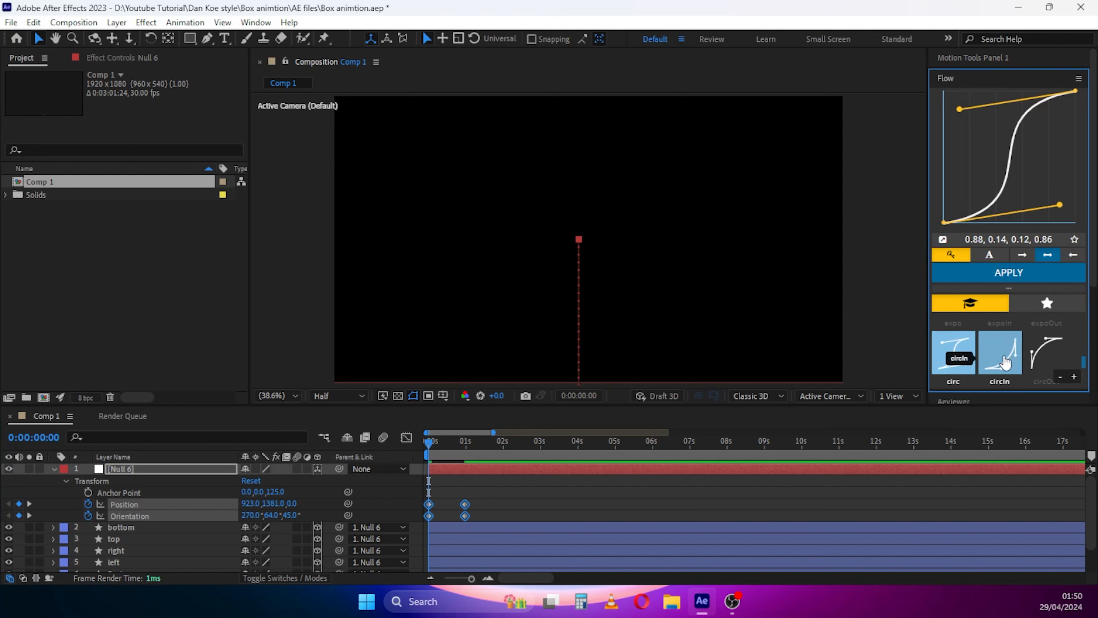
pyautogui.moveTo(927, 240); pyautogui.dragTo(825, 240)
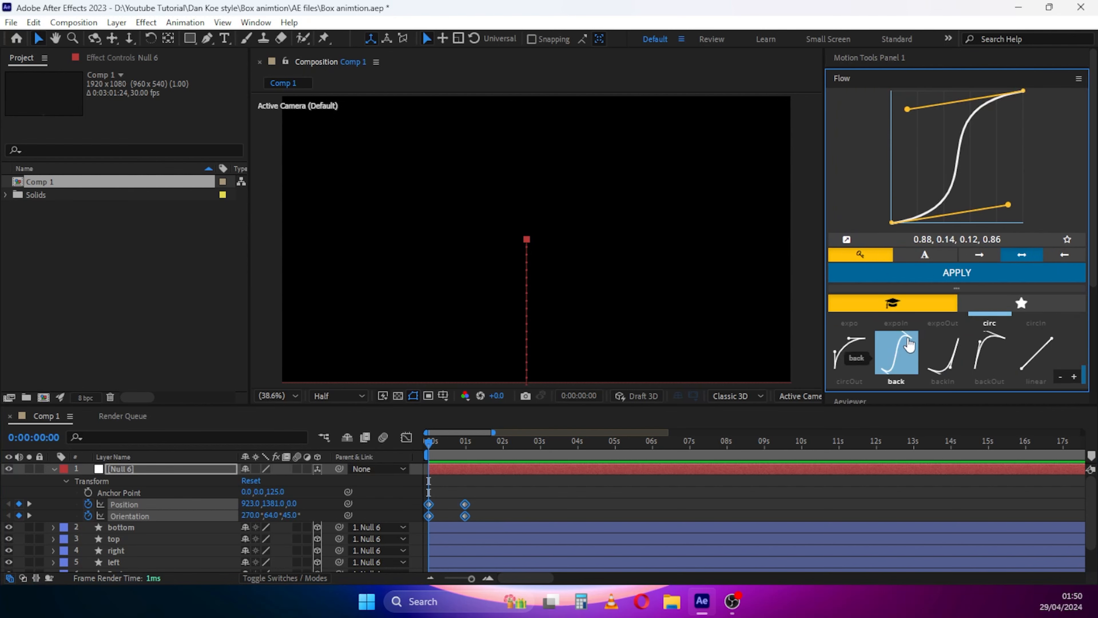
pyautogui.scroll(3, 907, 348)
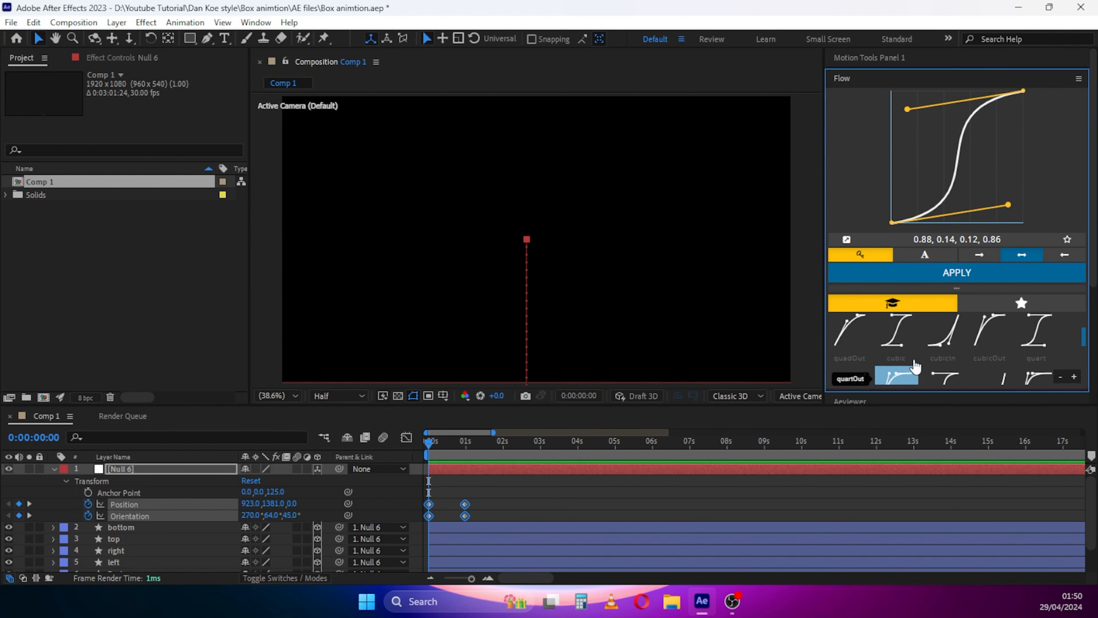
pyautogui.scroll(-1, 960, 361)
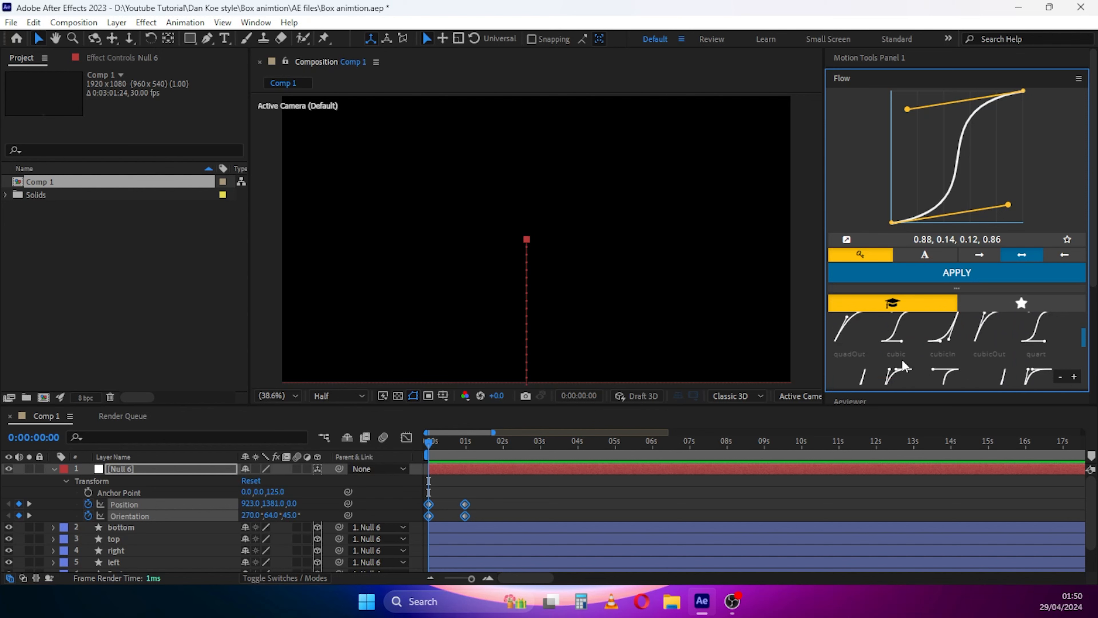
pyautogui.click(897, 373)
pyautogui.scroll(-1, 928, 357)
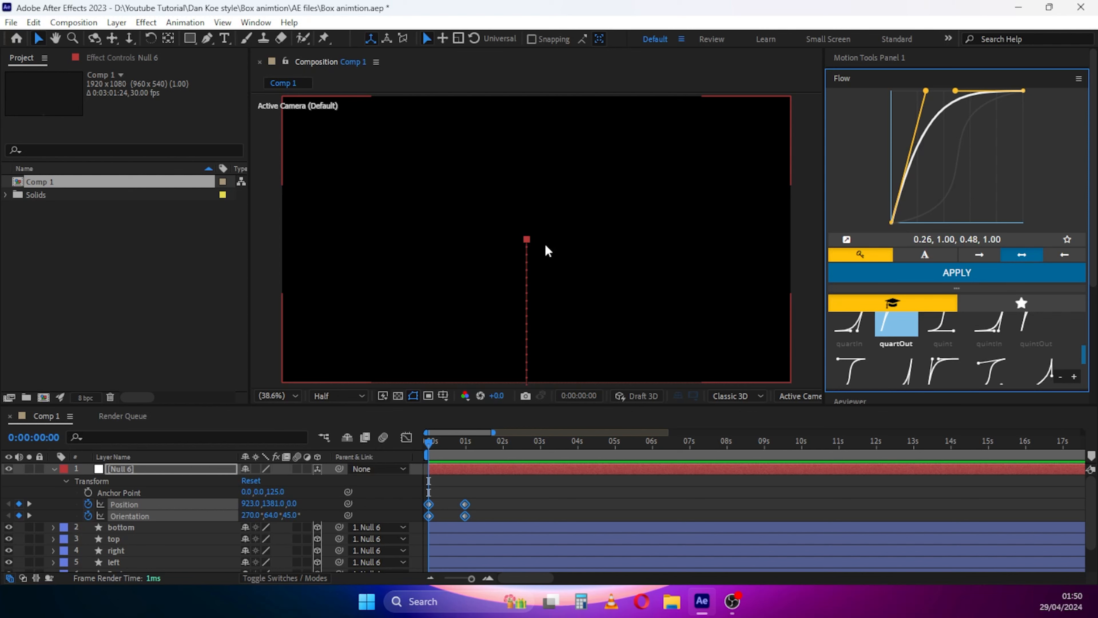
pyautogui.click(883, 272)
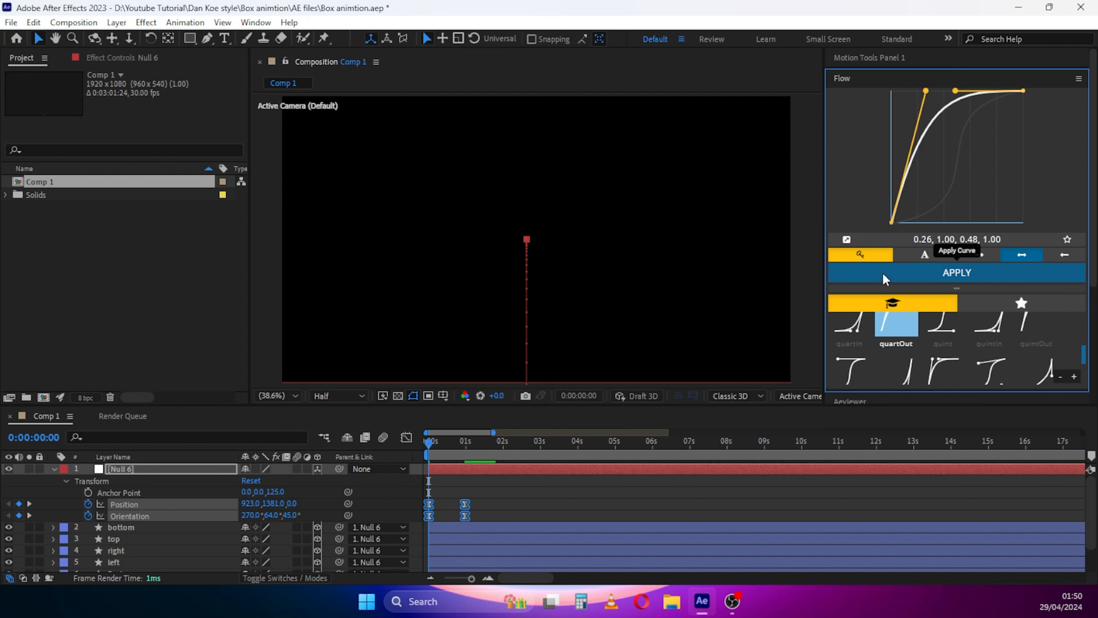
pyautogui.click(429, 451)
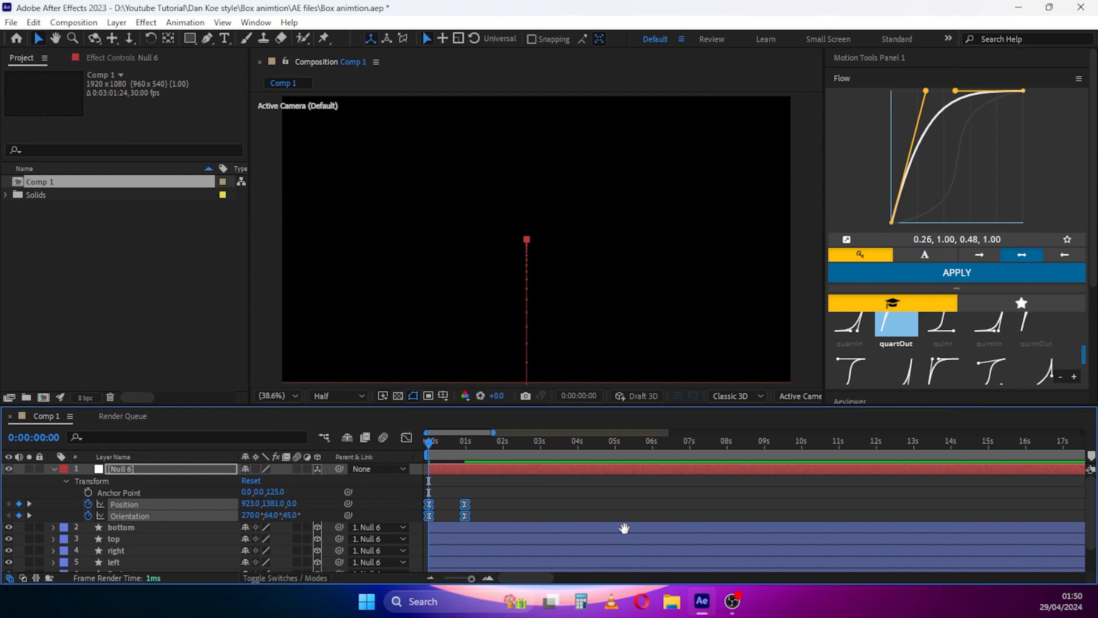
pyautogui.press('space')
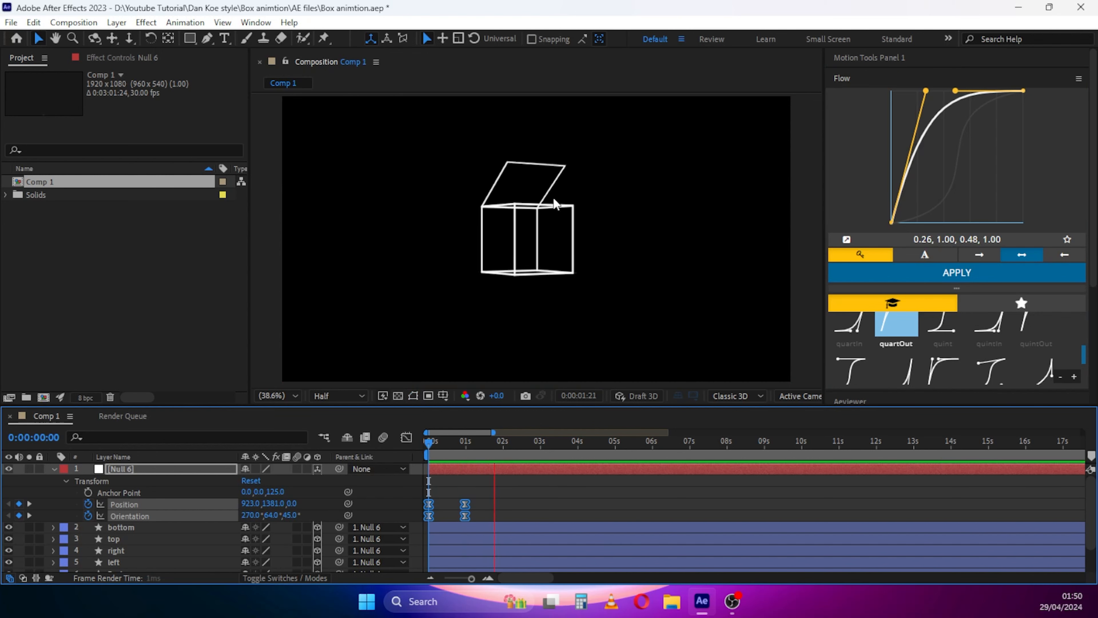
# Reveal the top layer's orientation keyframes and move its second one to 0:00:01:13
pyautogui.click(116, 469)
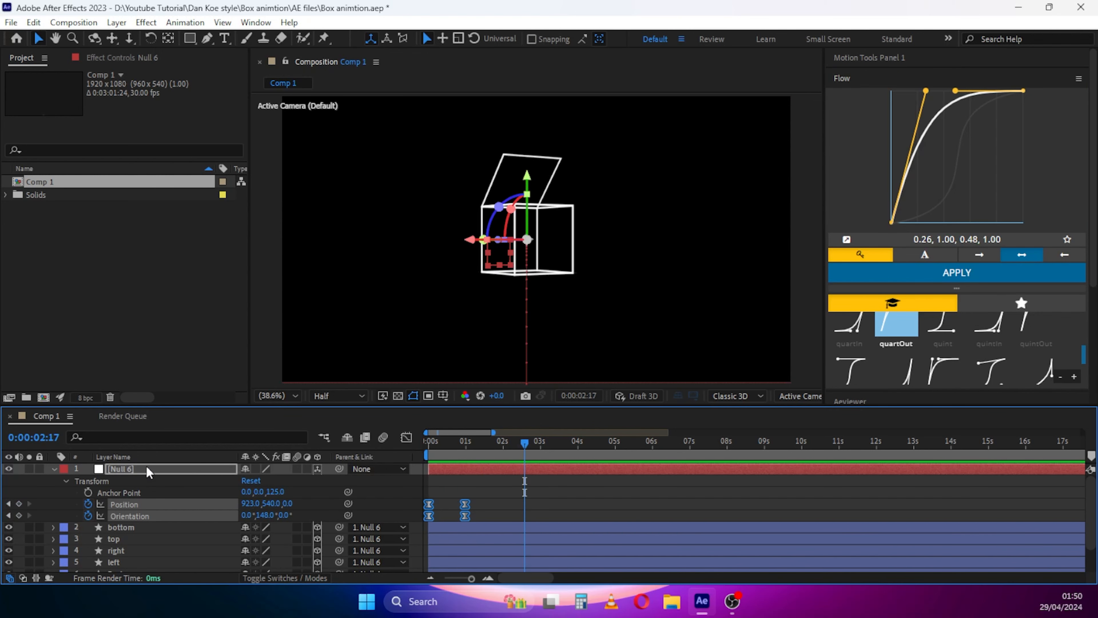
pyautogui.click(118, 539)
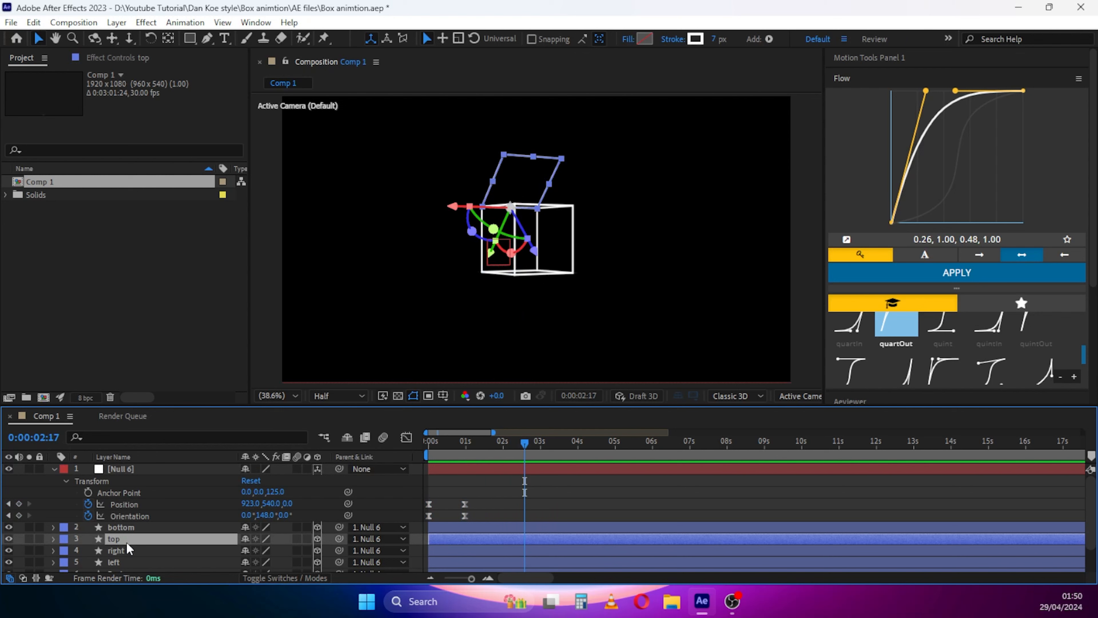
pyautogui.press('u')
pyautogui.click(505, 554)
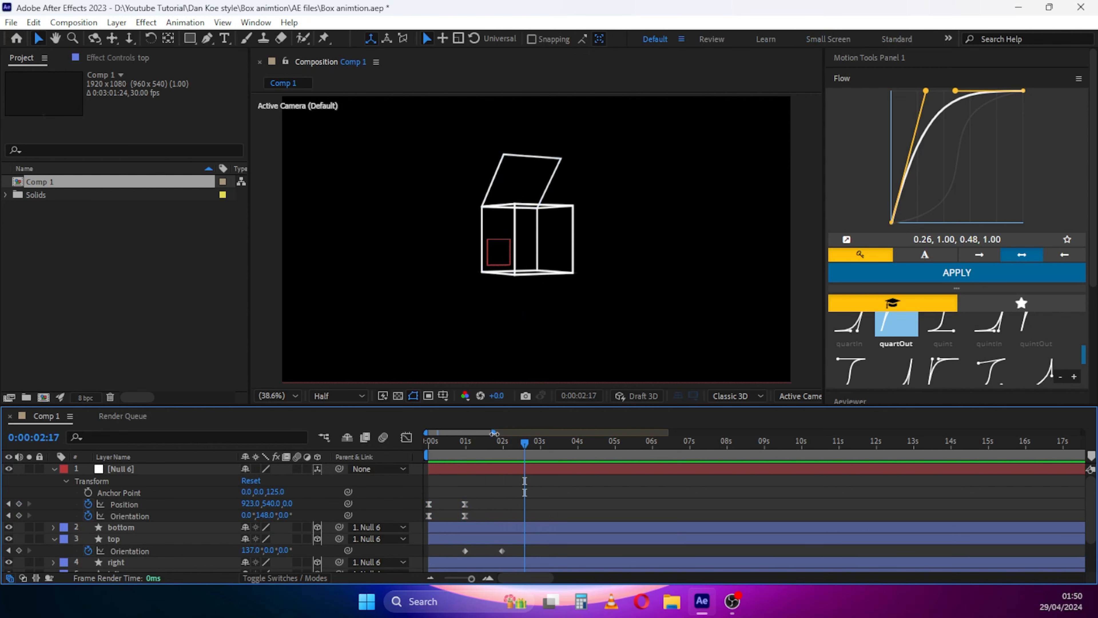
pyautogui.moveTo(478, 445); pyautogui.dragTo(496, 446)
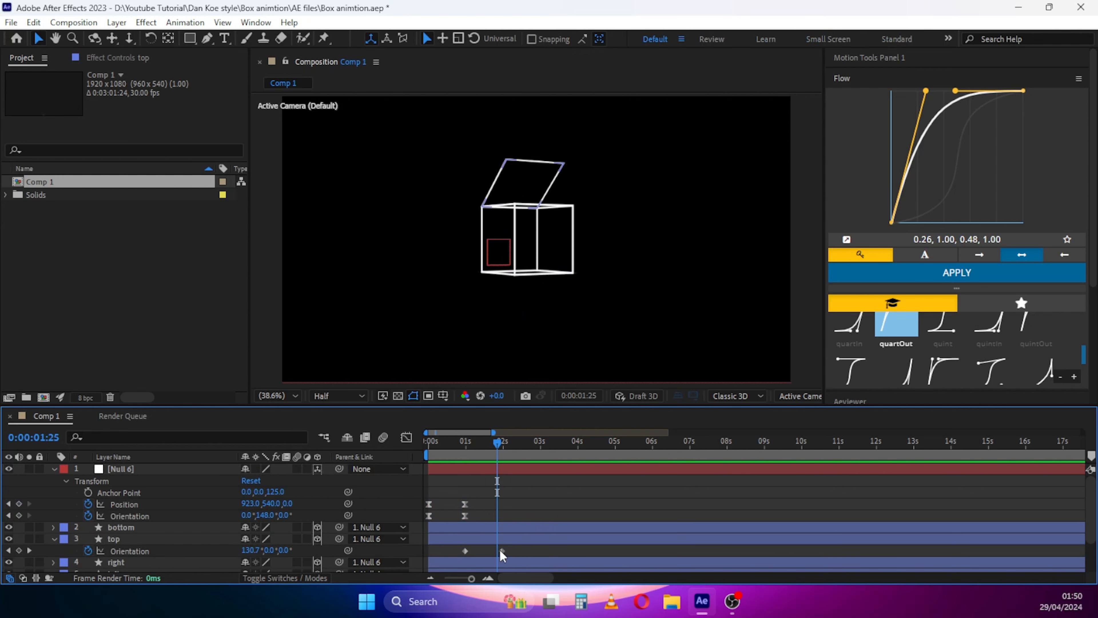
pyautogui.moveTo(502, 551); pyautogui.dragTo(463, 561)
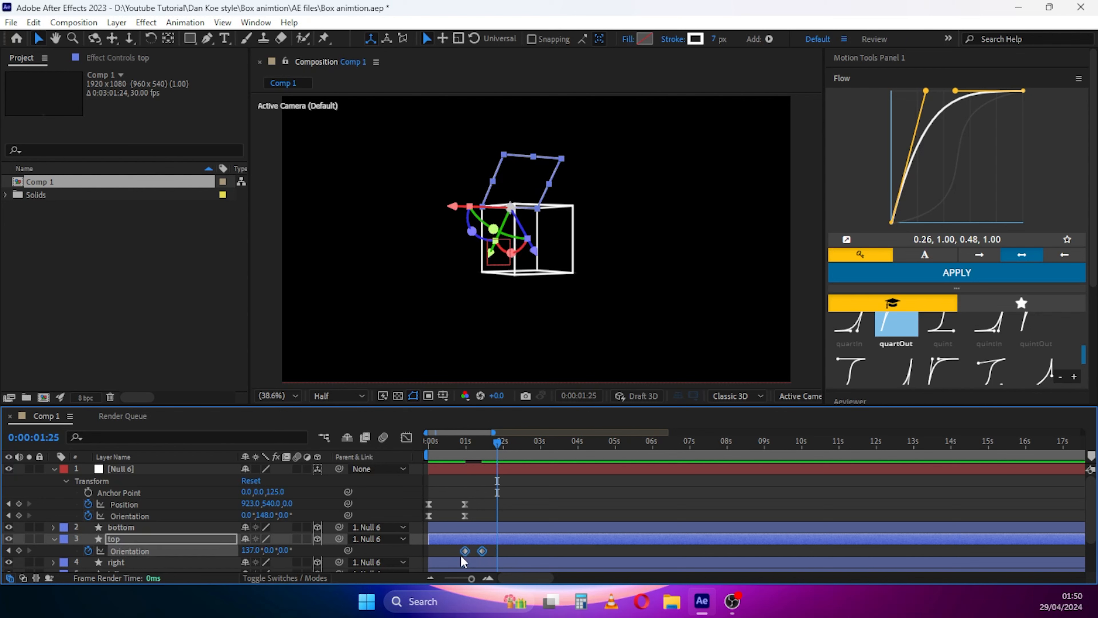
# Apply Flow's ease curve to the top layer's two orientation keyframes and preview the animation
pyautogui.scroll(3, 895, 338)
pyautogui.click(850, 336)
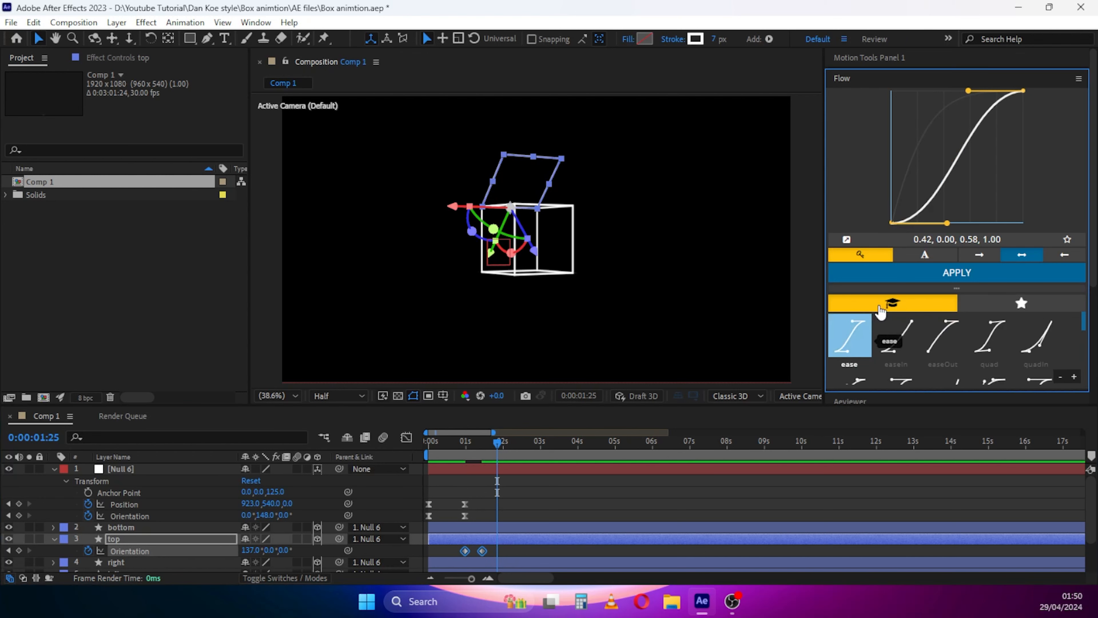
pyautogui.click(947, 273)
pyautogui.click(453, 450)
pyautogui.press('space')
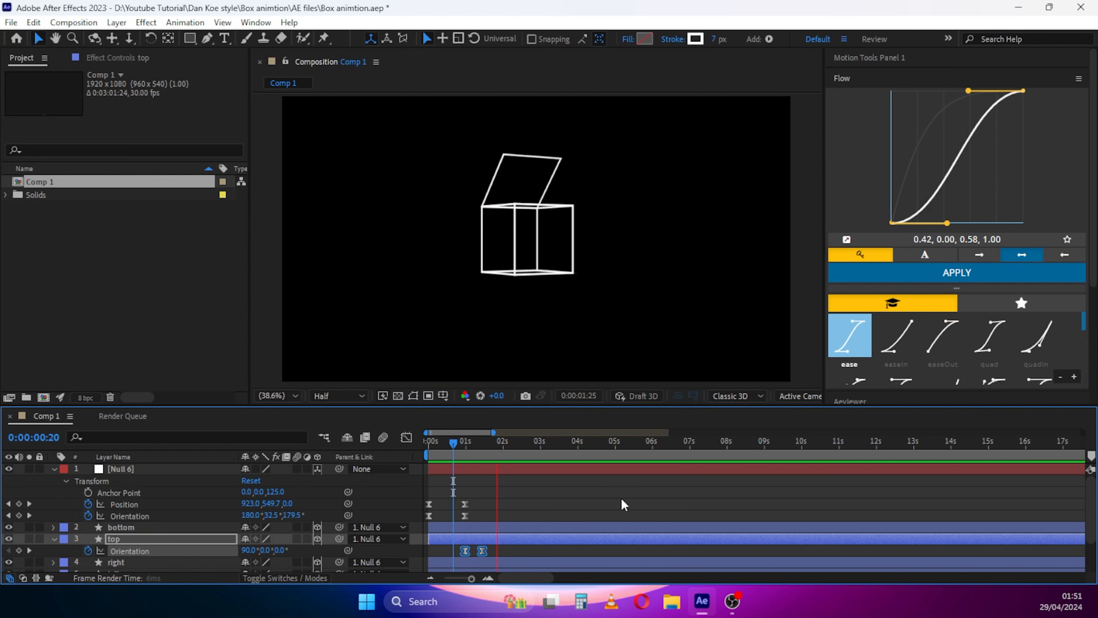
pyautogui.press('space')
# Set the top layer's X orientation to 226° at 0:00:01:13, reapply the ease curve to both orientation keyframes, and preview
pyautogui.click(512, 552)
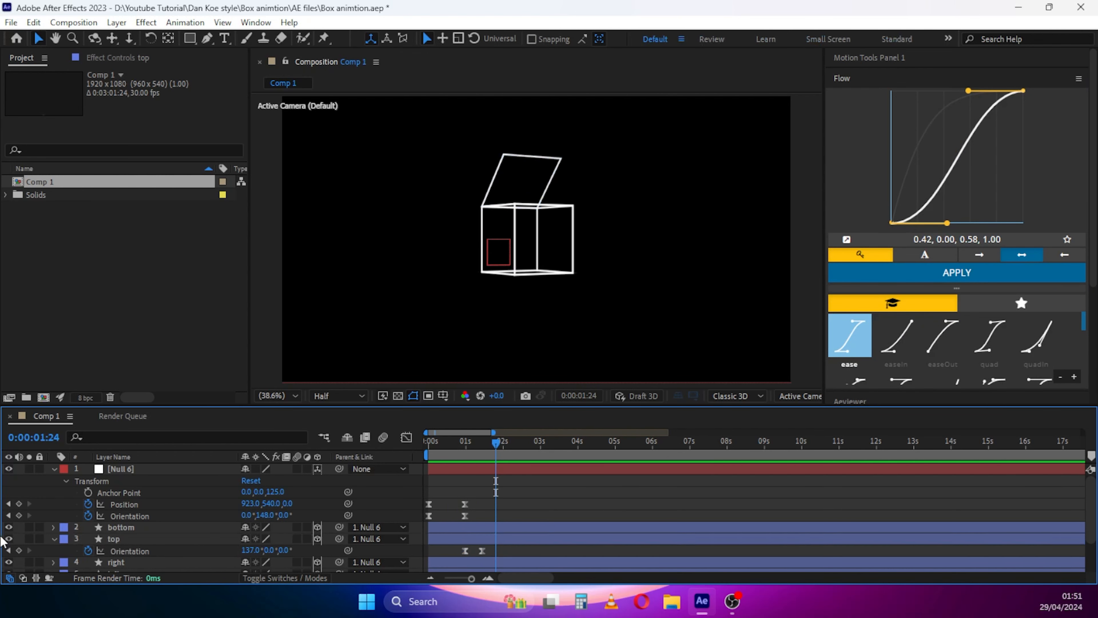
pyautogui.click(8, 550)
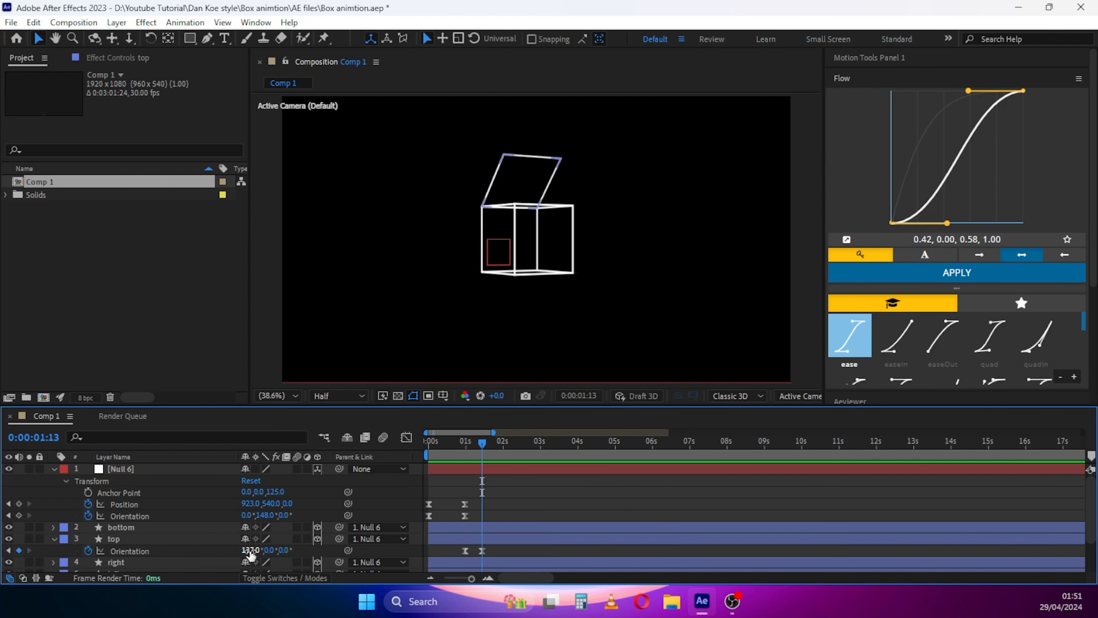
pyautogui.moveTo(250, 555); pyautogui.dragTo(313, 554)
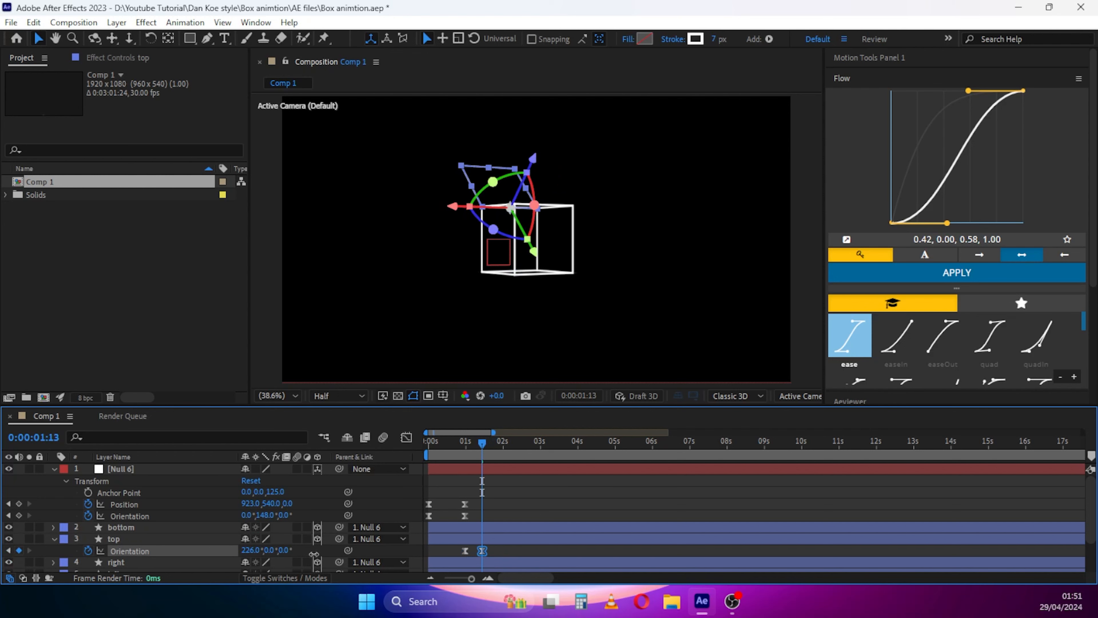
pyautogui.moveTo(501, 552); pyautogui.dragTo(459, 557)
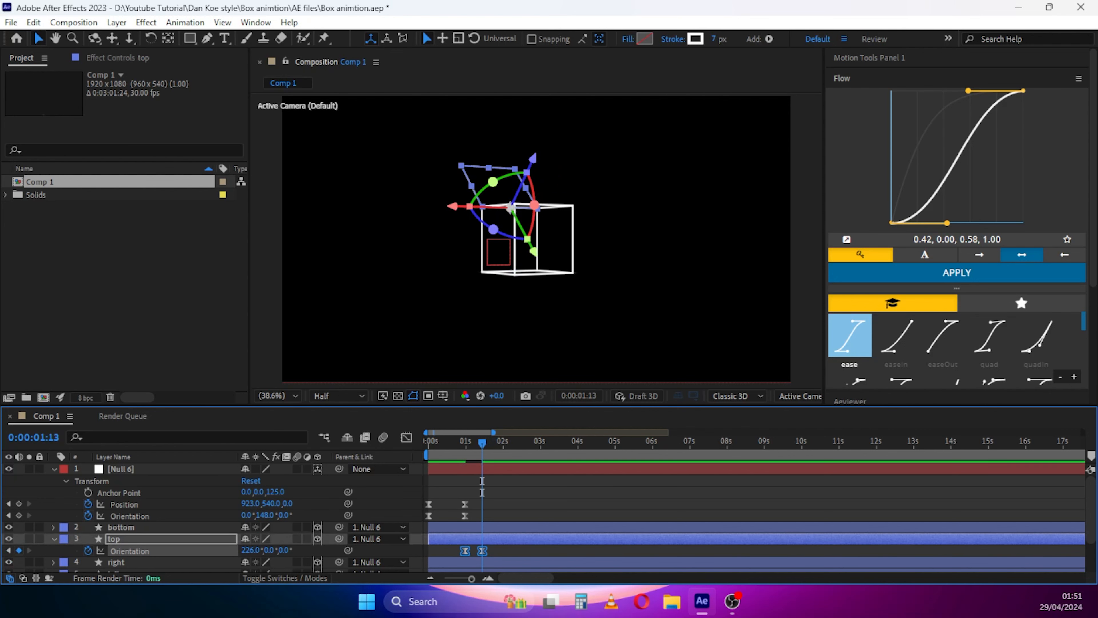
pyautogui.click(1019, 272)
pyautogui.press('space')
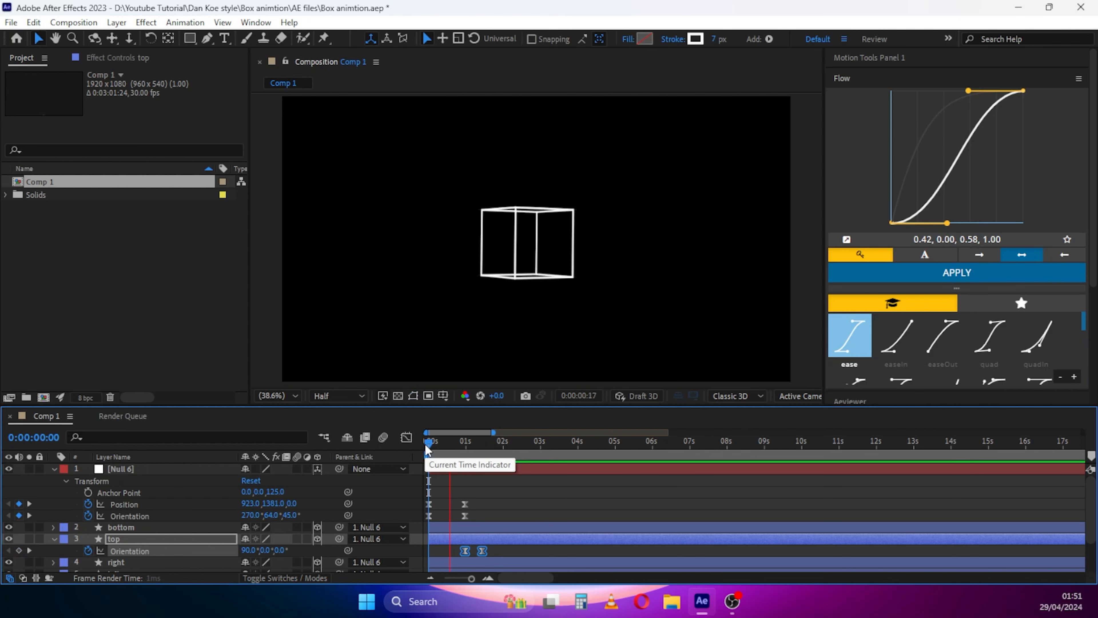
pyautogui.press('space')
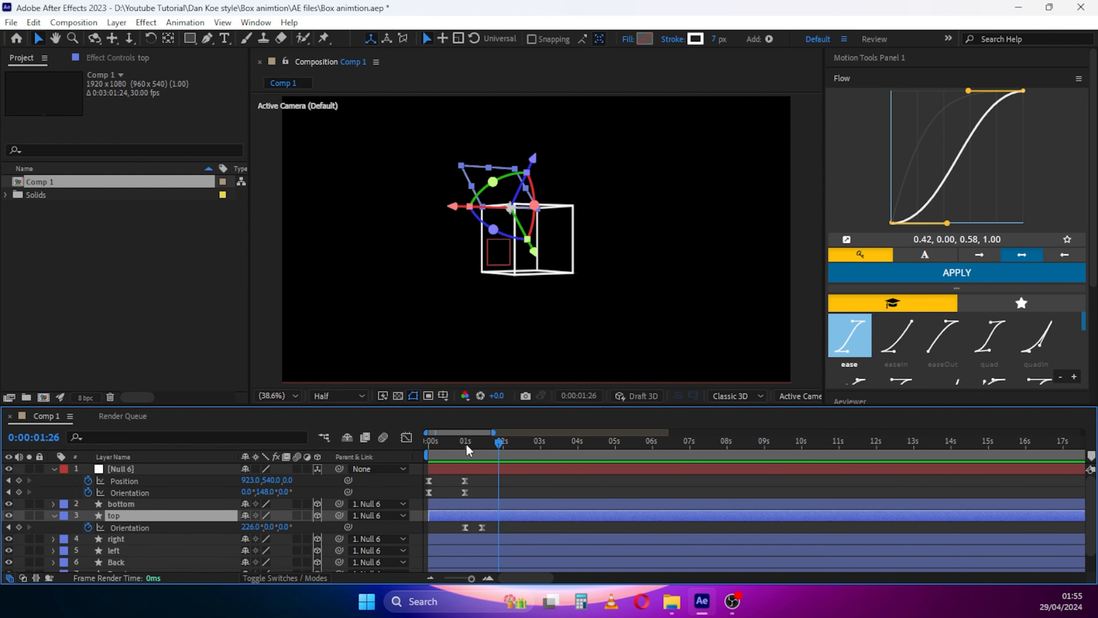
# Create a new shape layer with the current time at 0:00:01:13 and move it to the top of the layer stack
pyautogui.moveTo(466, 443); pyautogui.dragTo(485, 441)
pyautogui.click(9, 527)
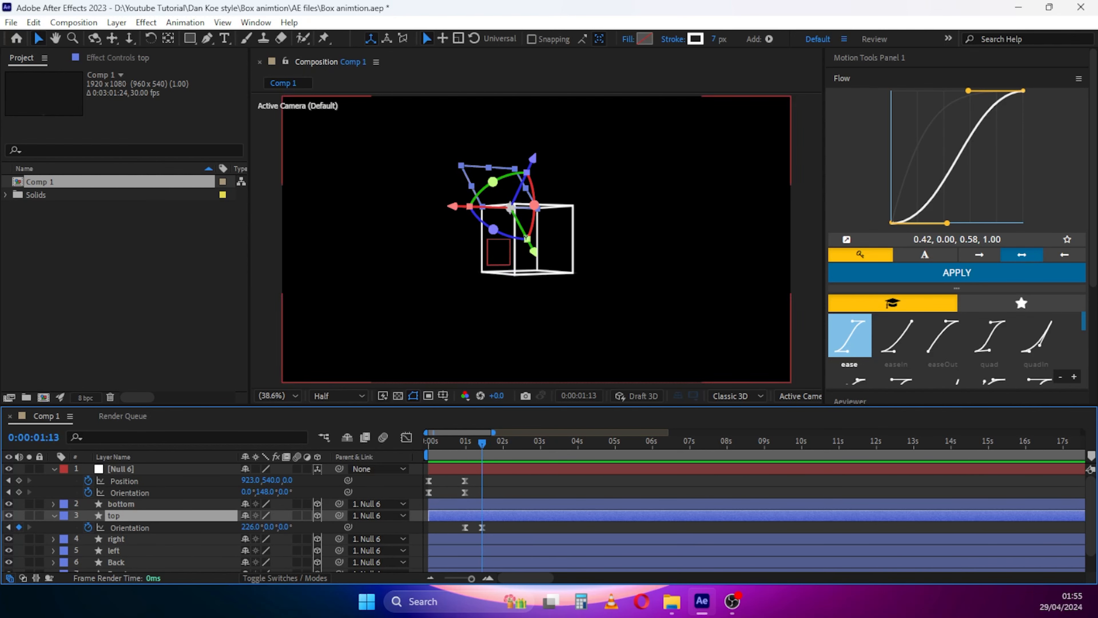
pyautogui.click(657, 313)
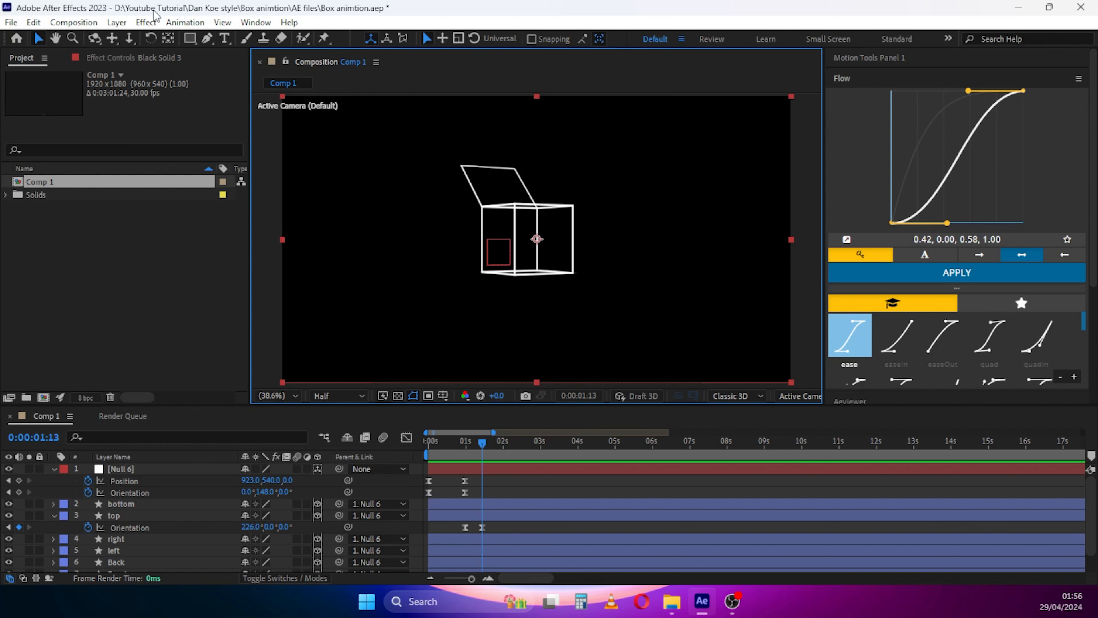
pyautogui.click(204, 43)
pyautogui.rightClick(419, 470)
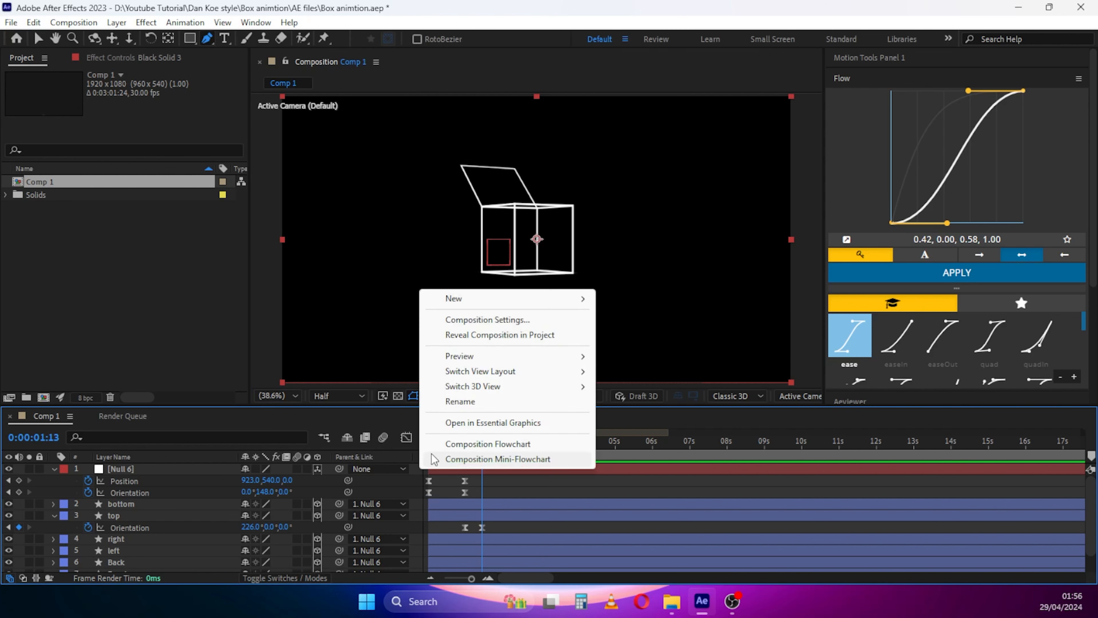
pyautogui.moveTo(450, 298)
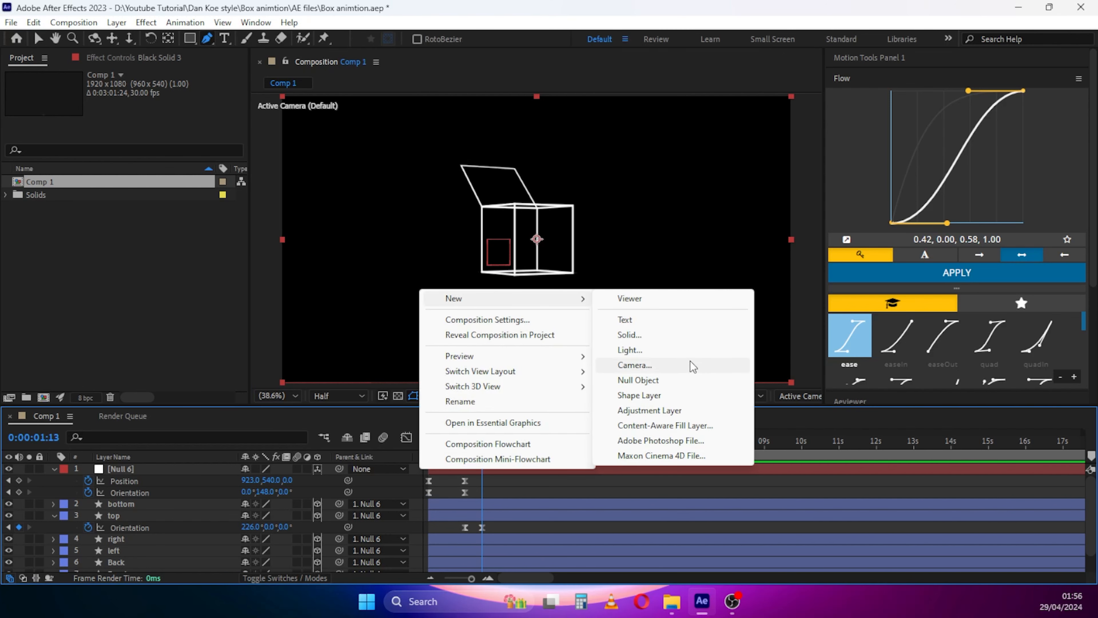
pyautogui.click(639, 395)
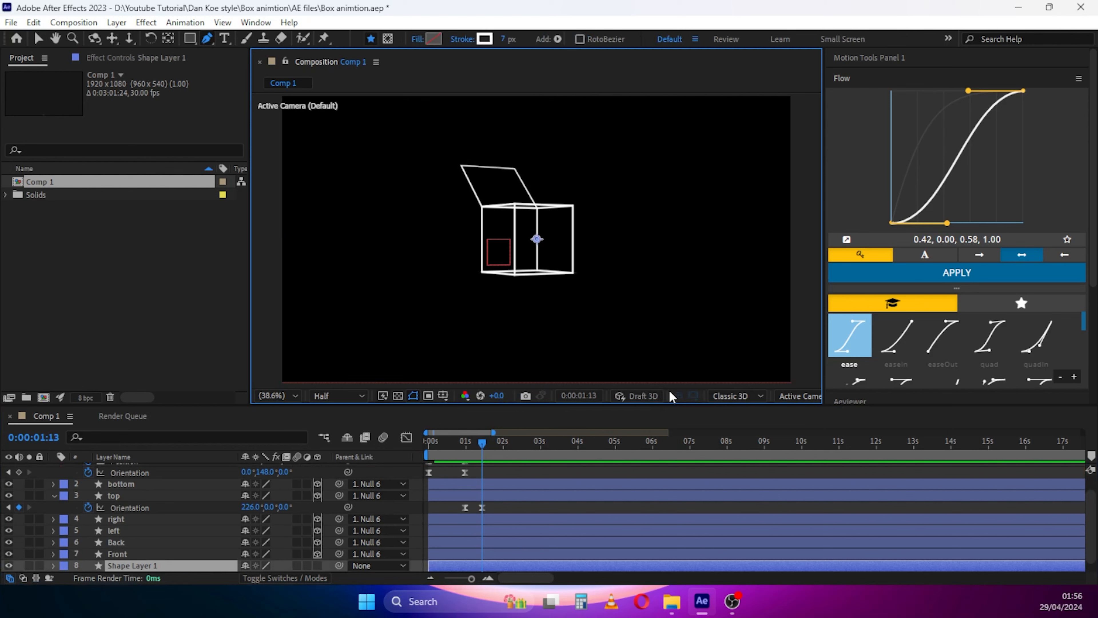
pyautogui.moveTo(169, 565); pyautogui.dragTo(178, 470)
# Move the new shape layer's start to 0:00:01:13
pyautogui.press('h')
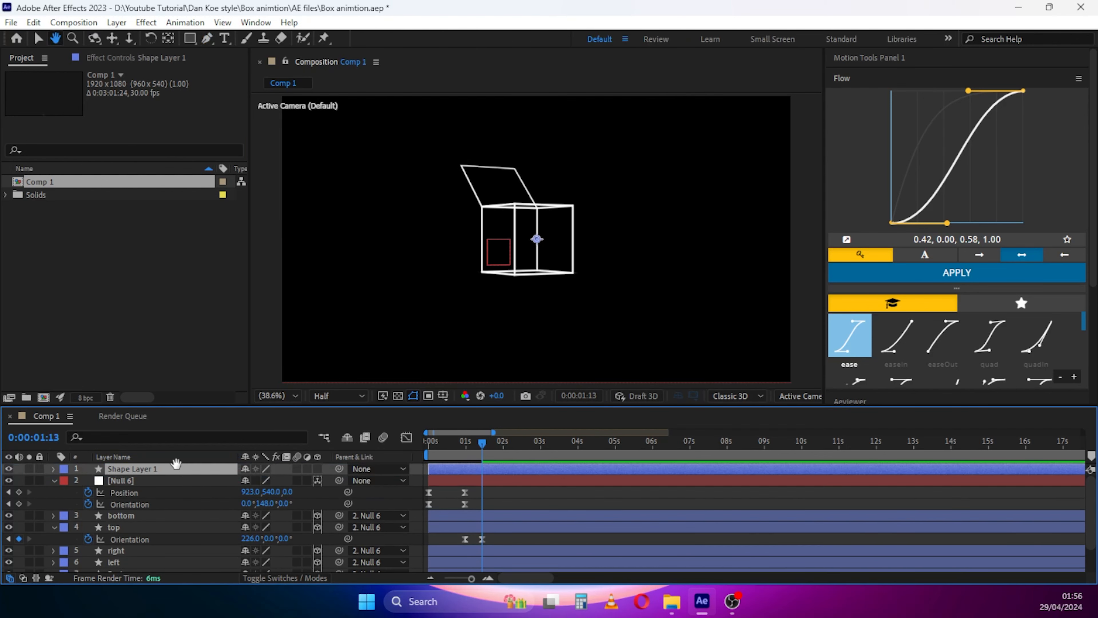
pyautogui.press('g')
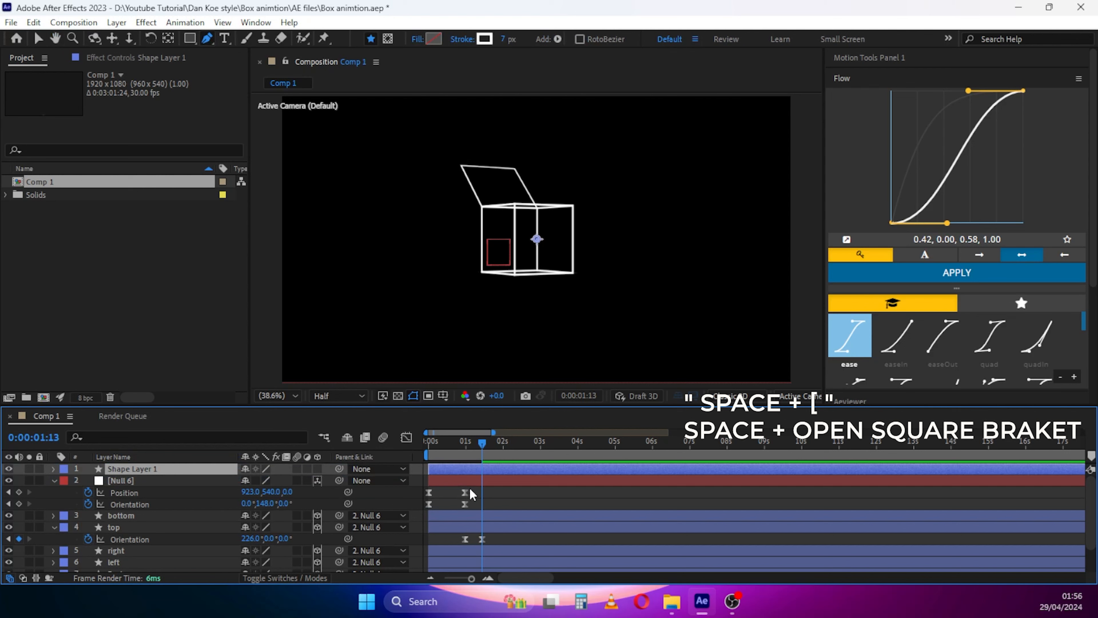
pyautogui.press('space')
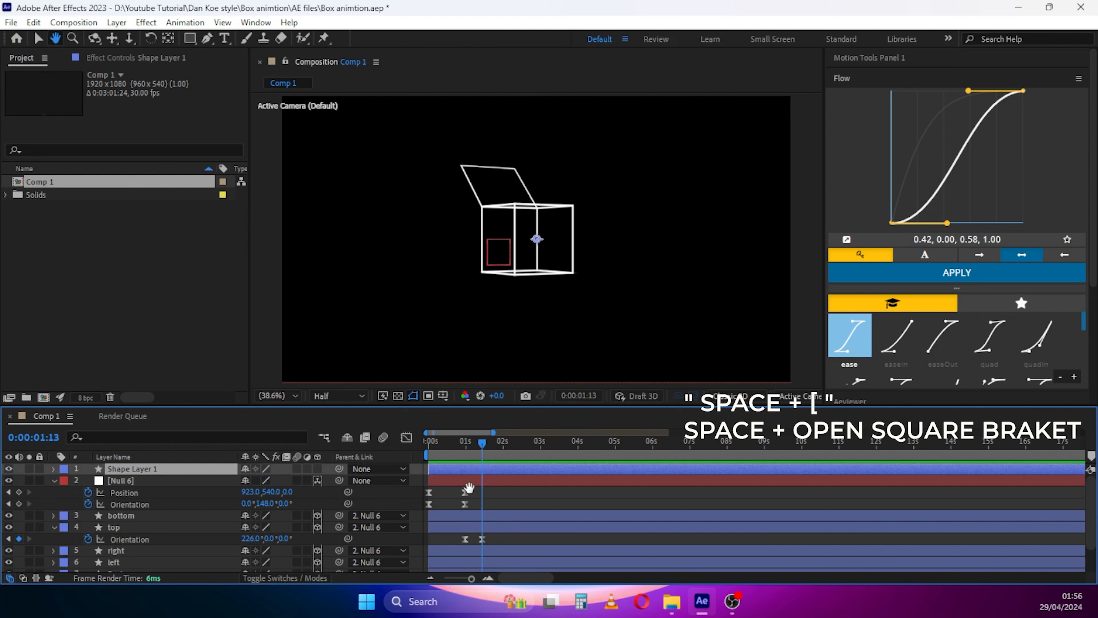
pyautogui.press('[')
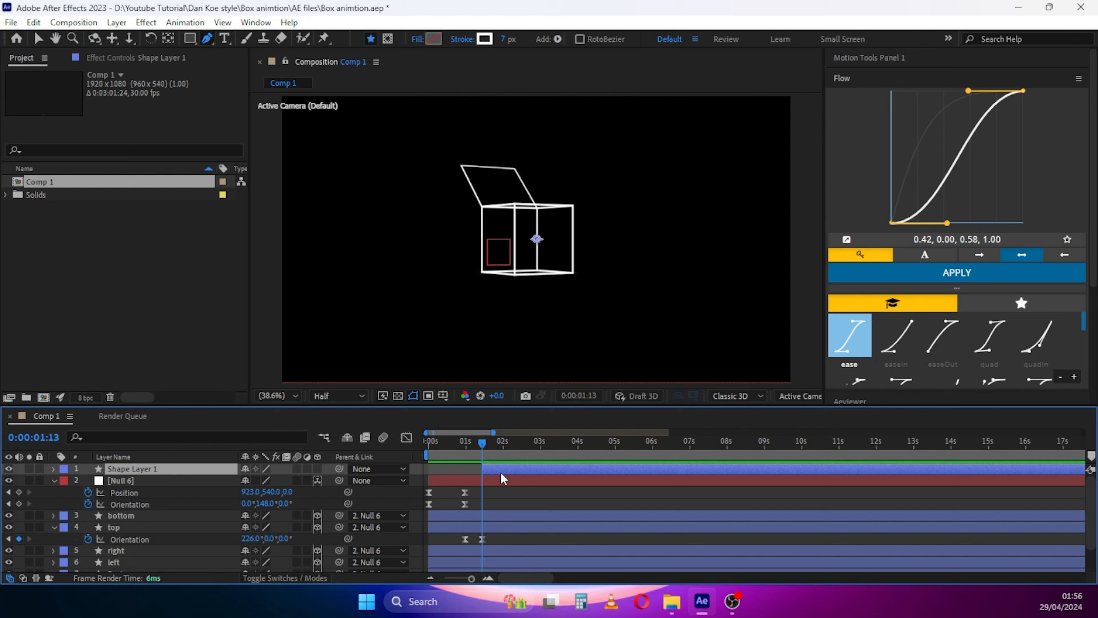
# Collapse the properties of the null and top layers, and rename the new shape layer as Mask
pyautogui.click(53, 480)
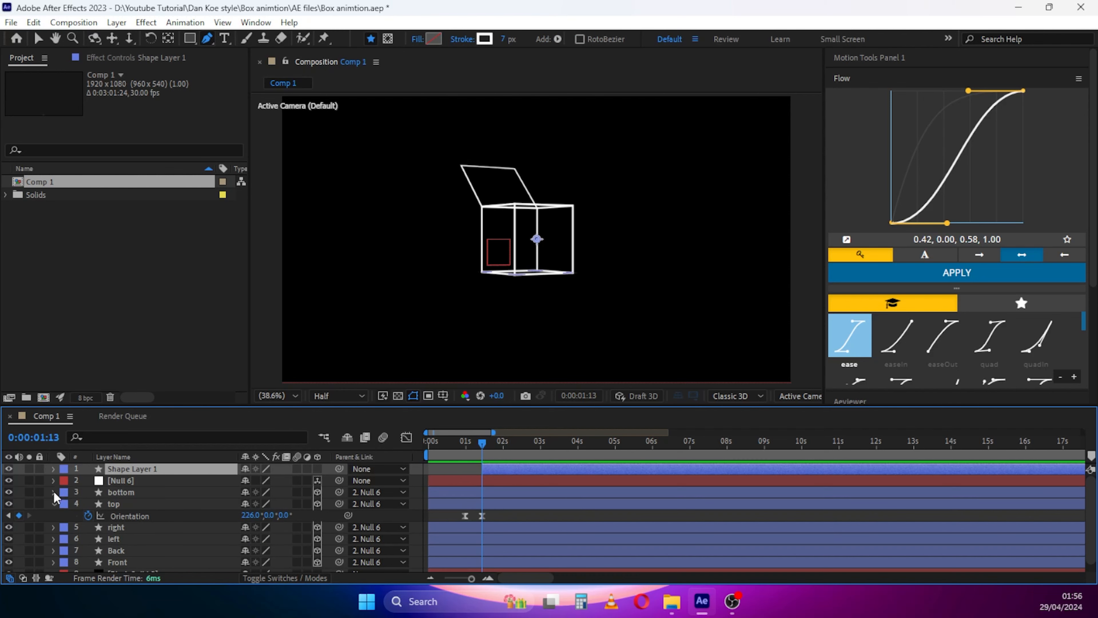
pyautogui.click(54, 503)
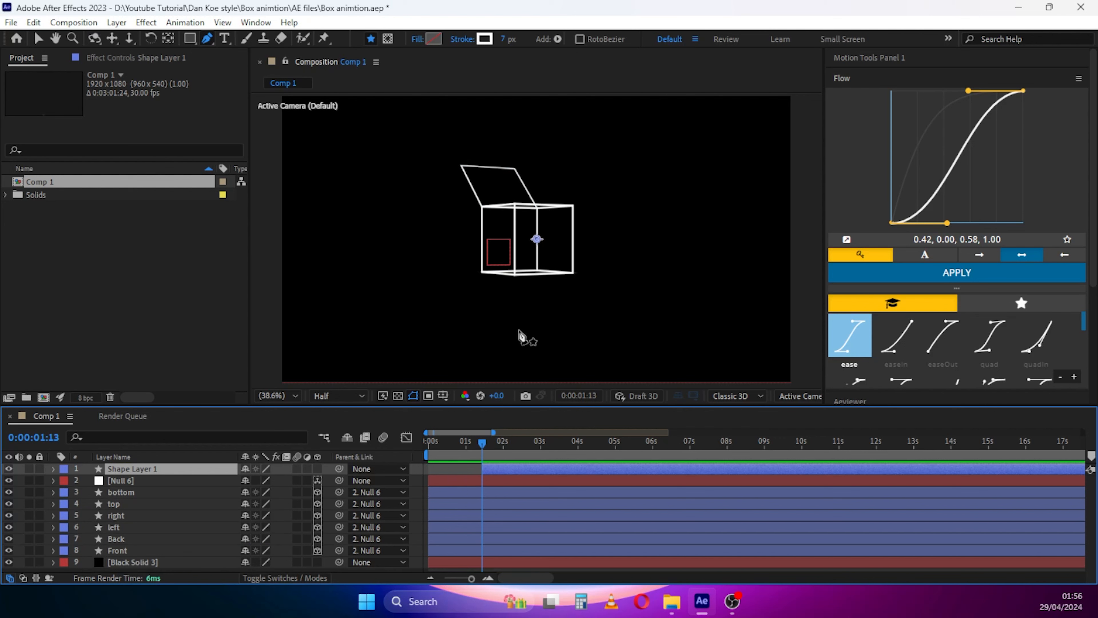
pyautogui.rightClick(121, 474)
pyautogui.click(179, 436)
pyautogui.write('Mask')
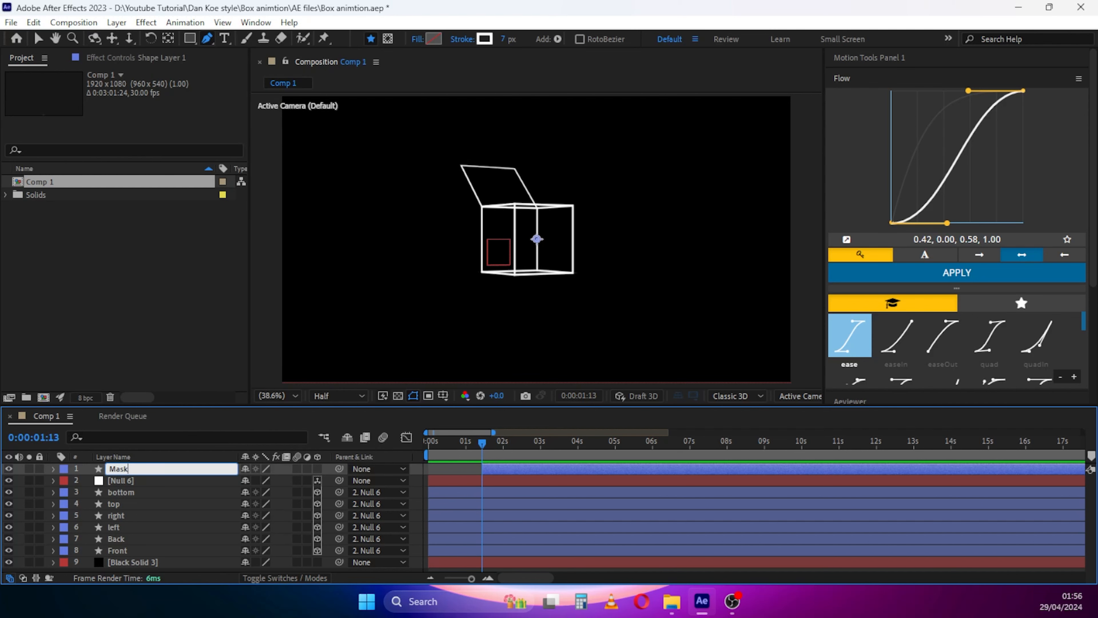
pyautogui.press('Return')
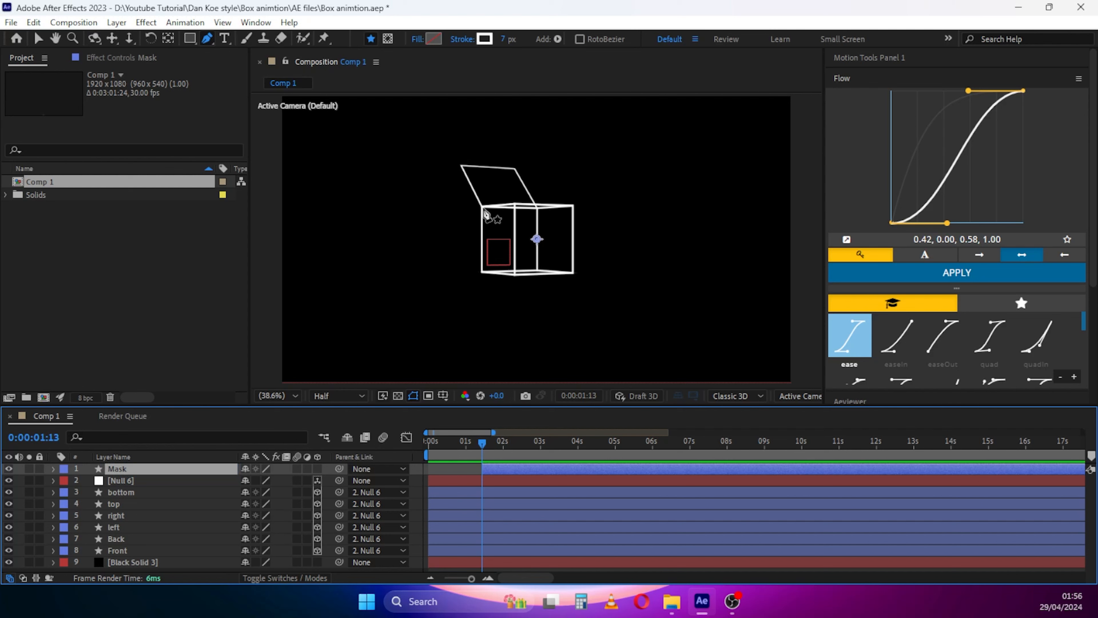
# Draw a closed six-point path around the box's outer corners on the Mask layer with the Pen tool
pyautogui.press('/')
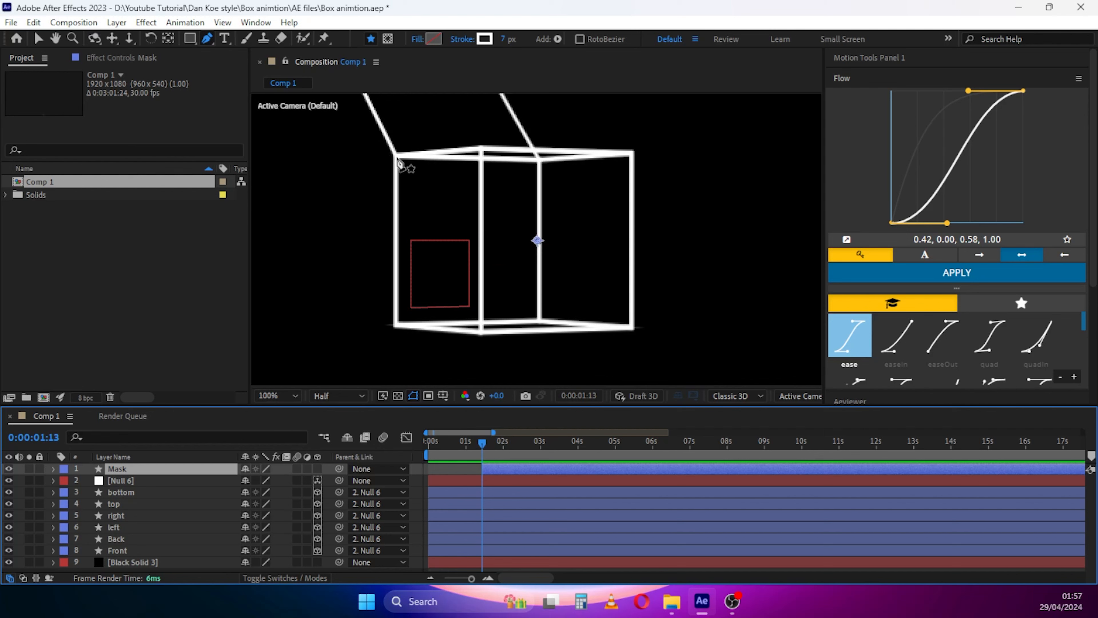
pyautogui.click(397, 157)
pyautogui.click(478, 146)
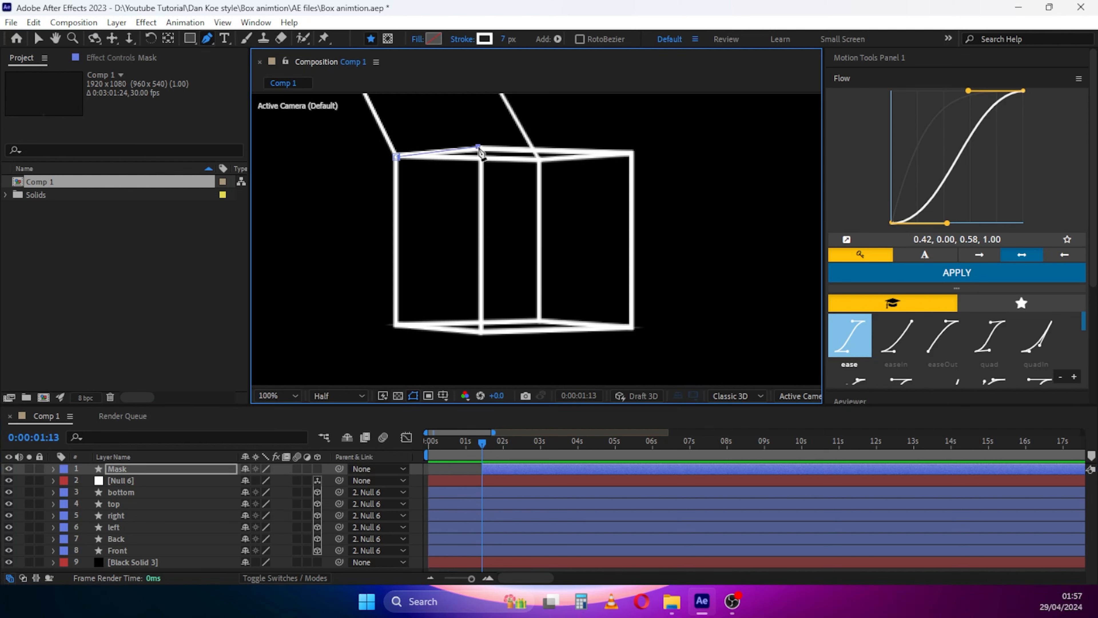
pyautogui.click(631, 152)
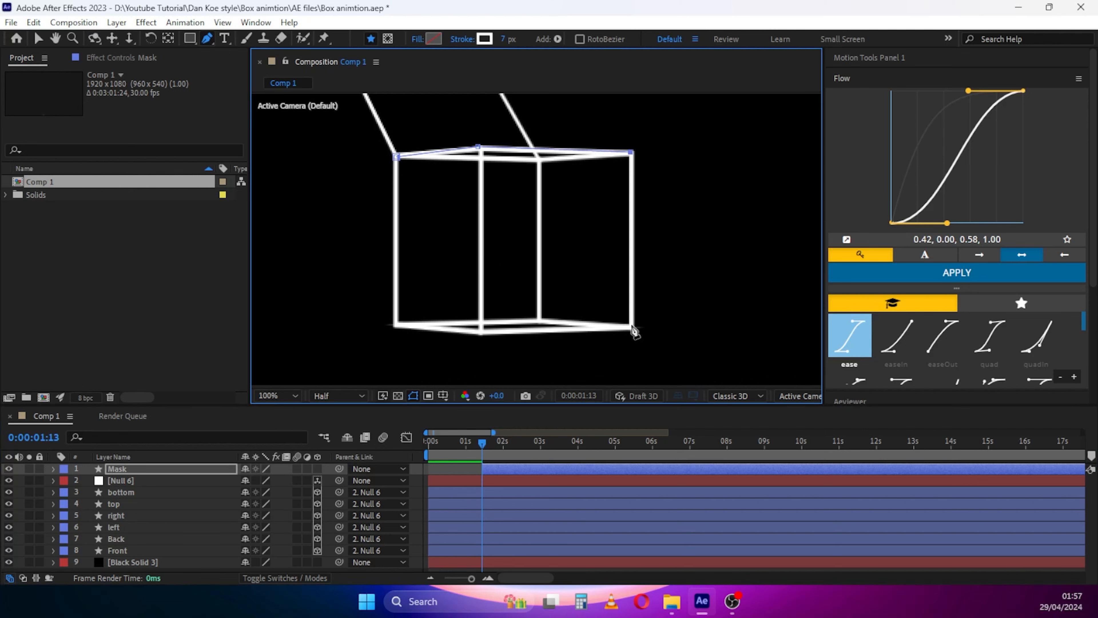
pyautogui.click(631, 327)
pyautogui.click(481, 332)
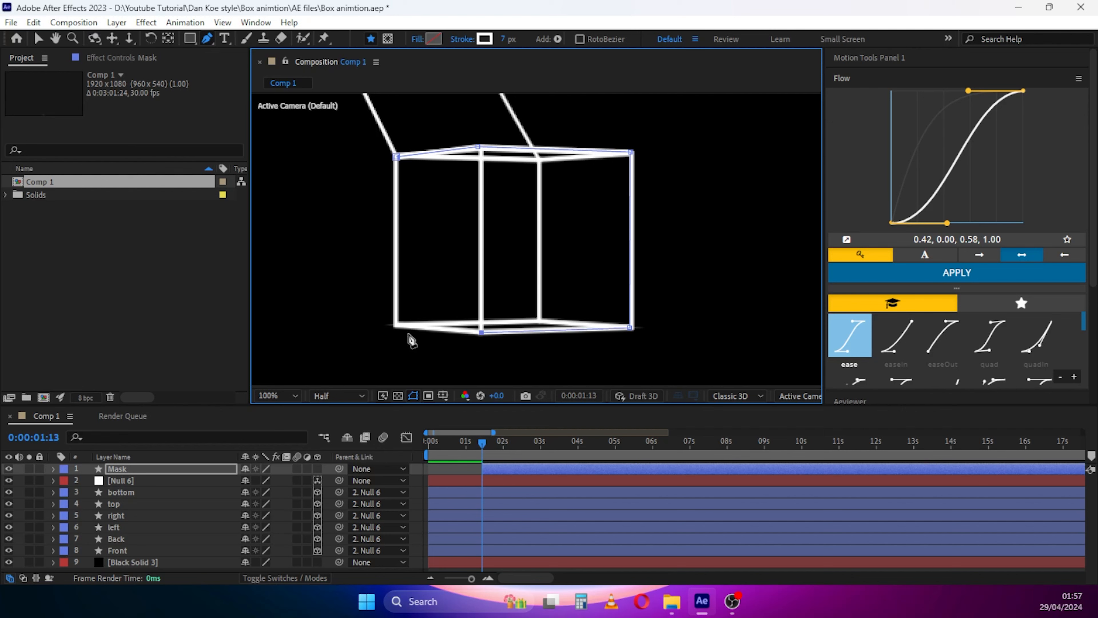
pyautogui.click(396, 325)
pyautogui.click(396, 157)
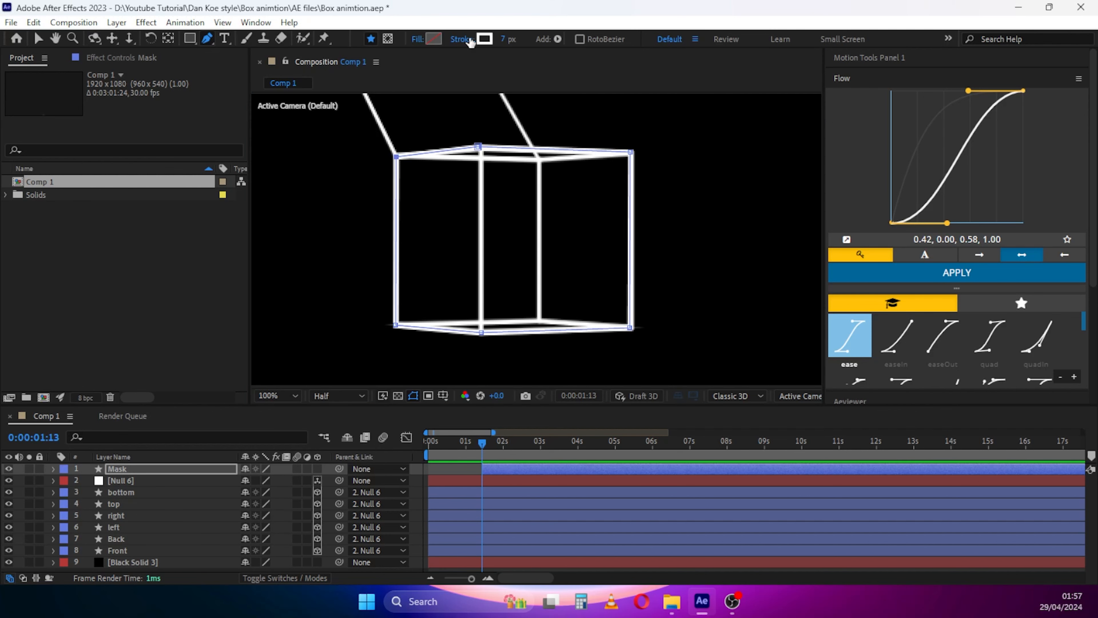
# Set the Mask shape's stroke to None and its fill colour to white, FFFFFF
pyautogui.click(463, 39)
pyautogui.click(370, 234)
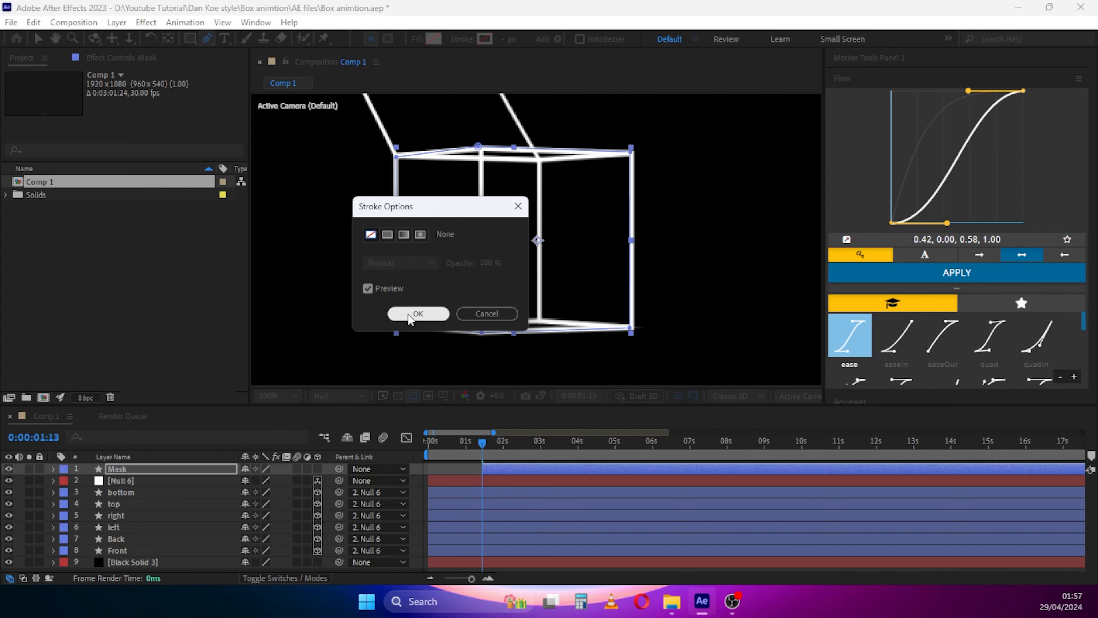
pyautogui.click(418, 313)
pyautogui.click(434, 39)
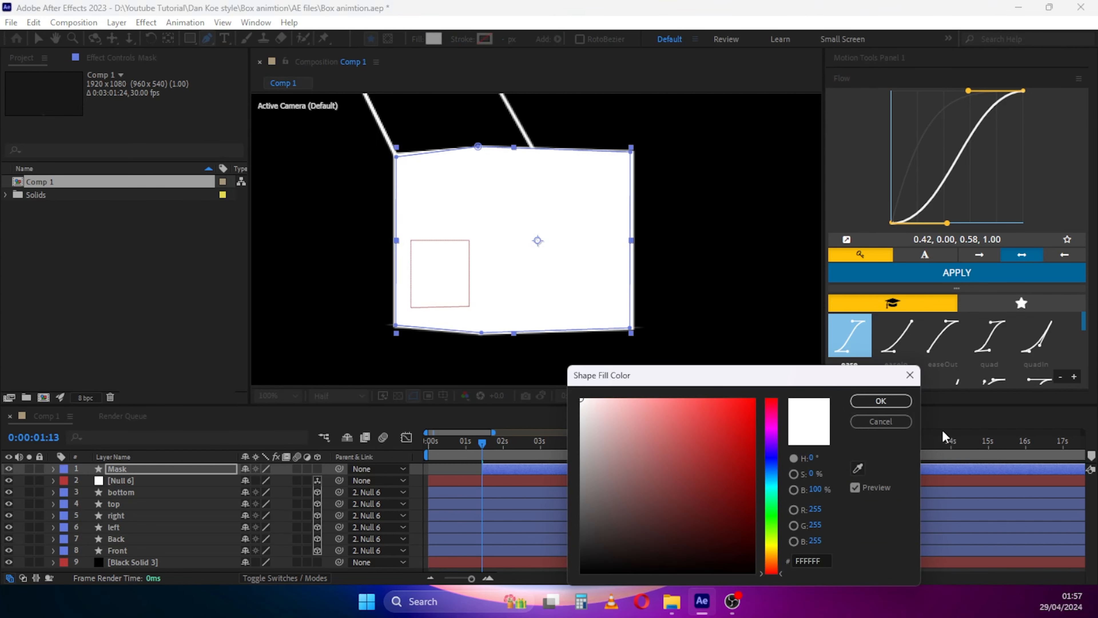
pyautogui.click(877, 403)
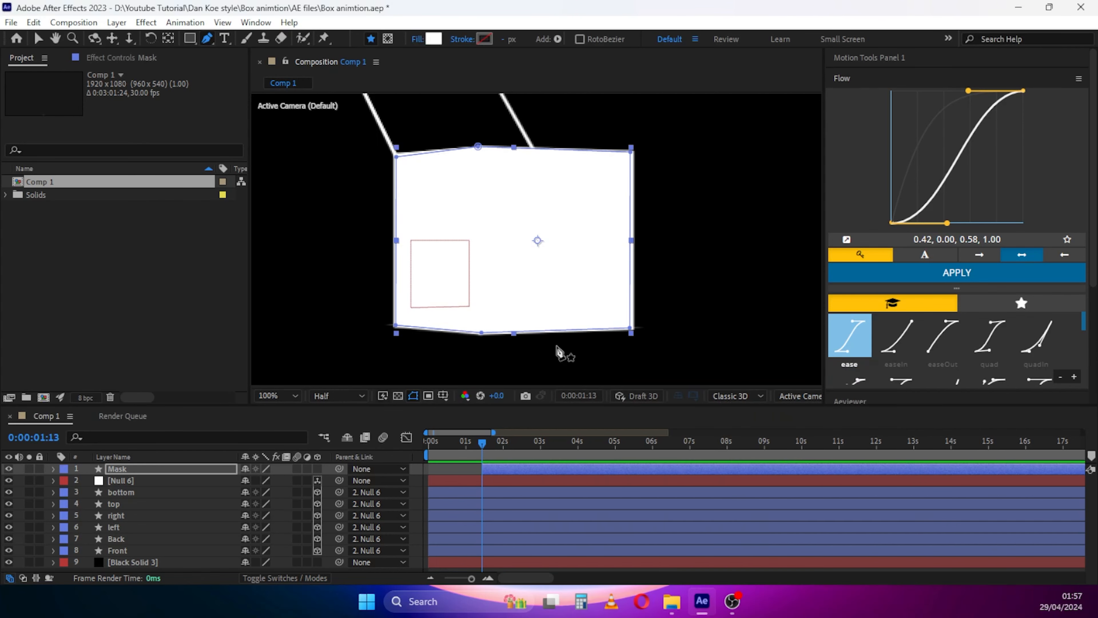
# Choose the Rounded Rectangle tool and create another shape layer above the Mask layer
pyautogui.press('v')
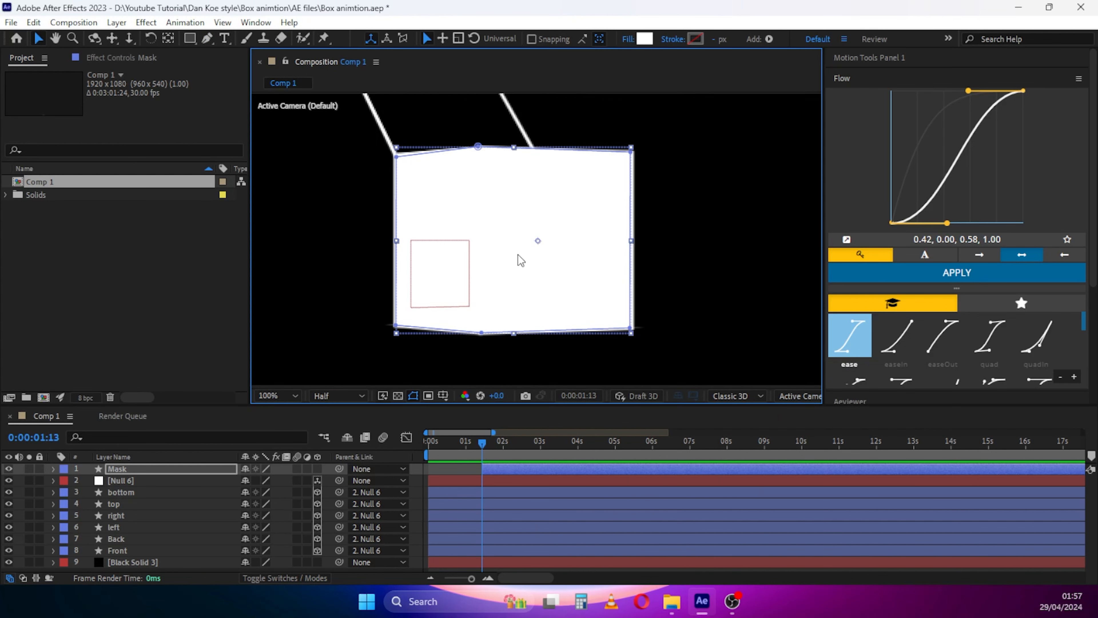
pyautogui.press(',')
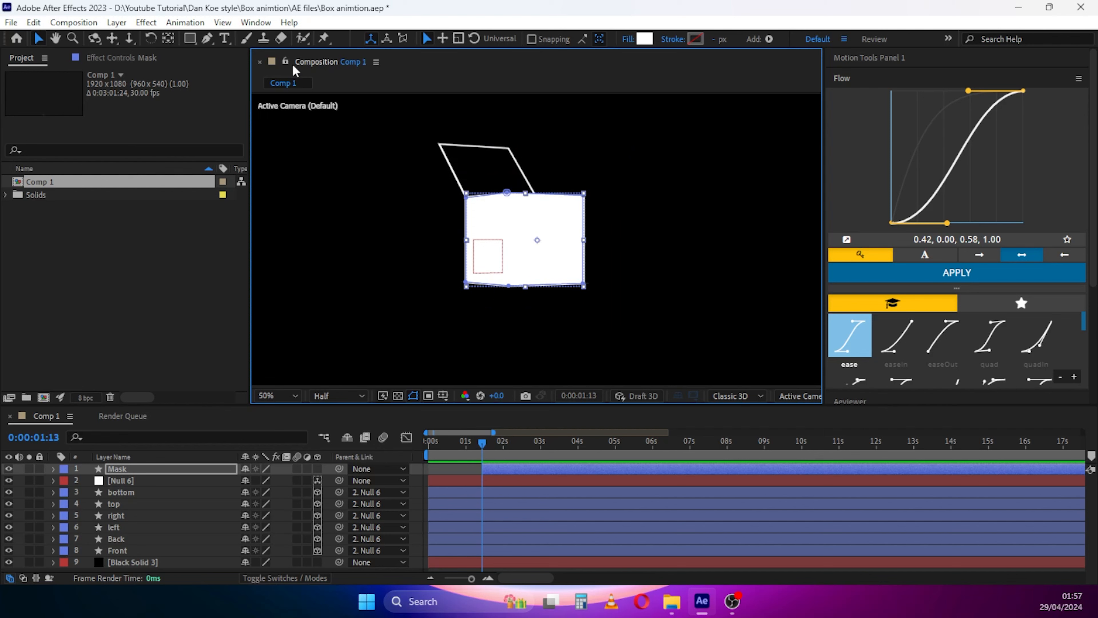
pyautogui.click(189, 39)
pyautogui.moveTo(199, 44); pyautogui.dragTo(225, 50)
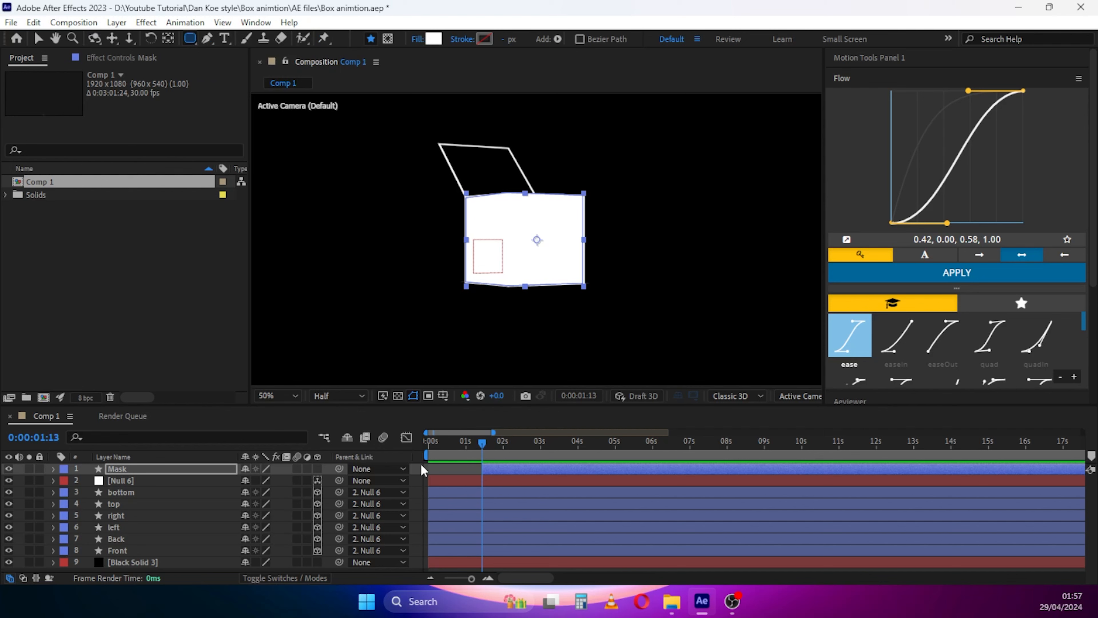
pyautogui.click(416, 473)
pyautogui.rightClick(417, 473)
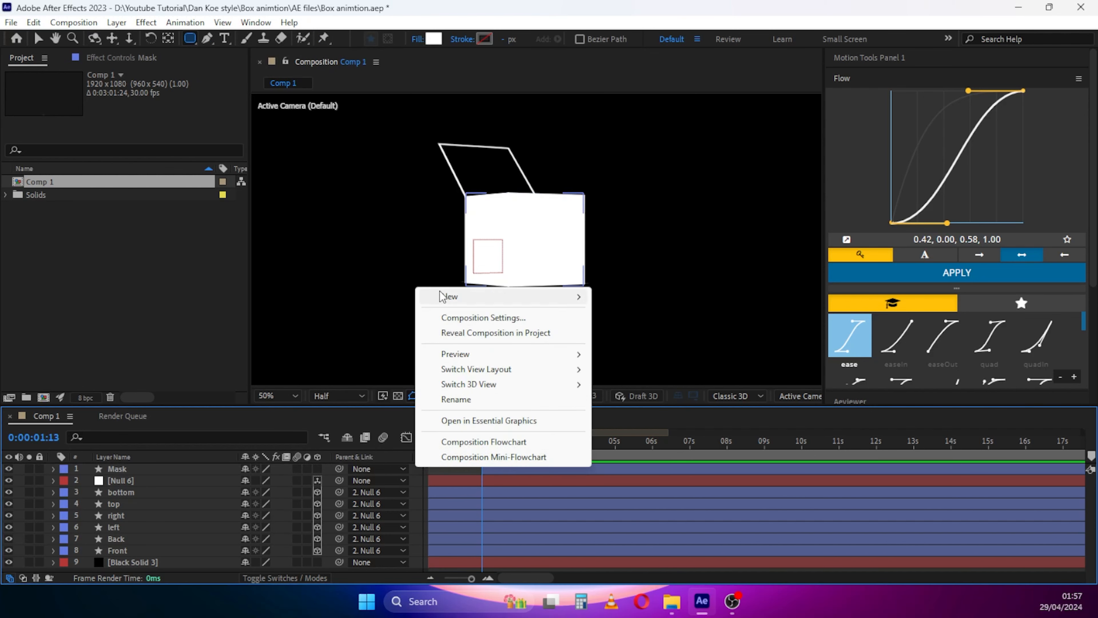
pyautogui.moveTo(441, 295)
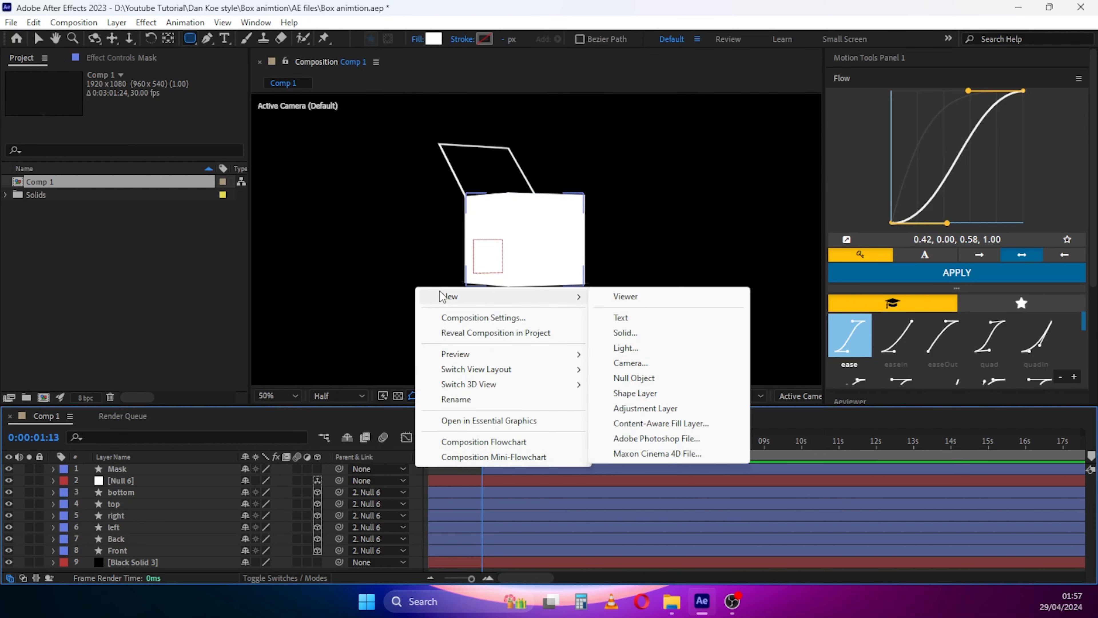
pyautogui.click(659, 394)
# Draw a white rounded square about 74 by 74 px above the box, beside the open lid, on the new shape layer
pyautogui.press('h')
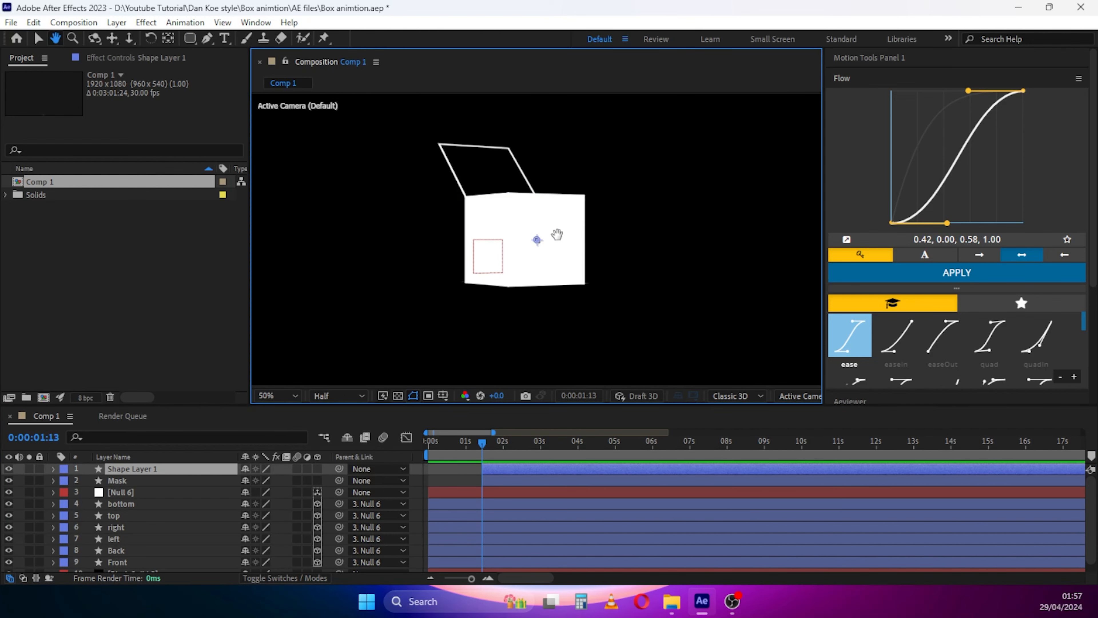
pyautogui.click(189, 38)
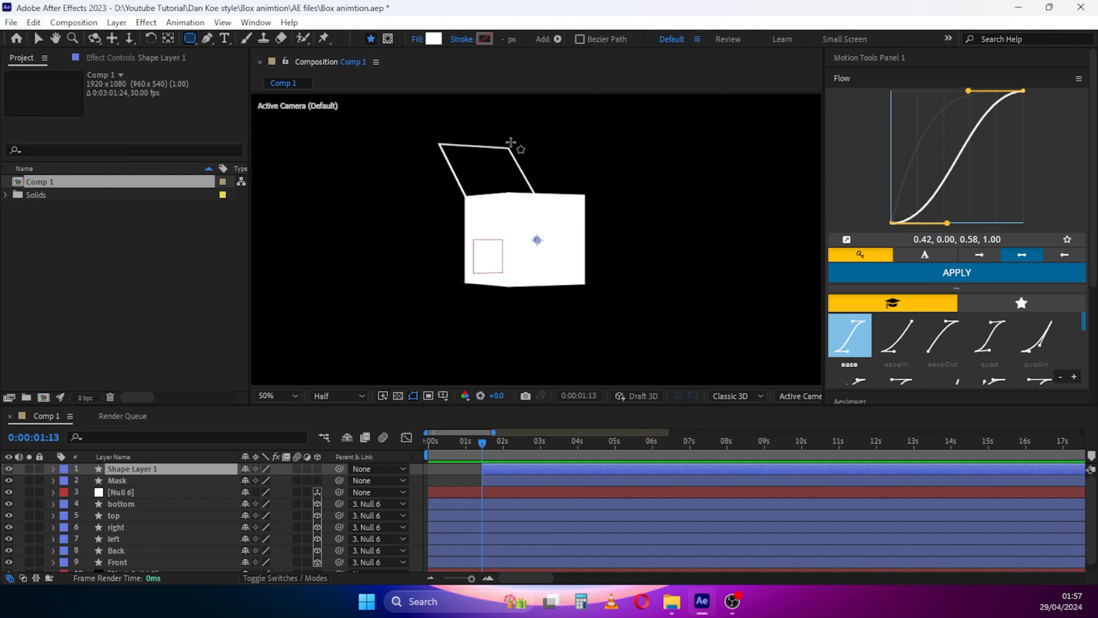
pyautogui.moveTo(512, 131); pyautogui.dragTo(540, 160)
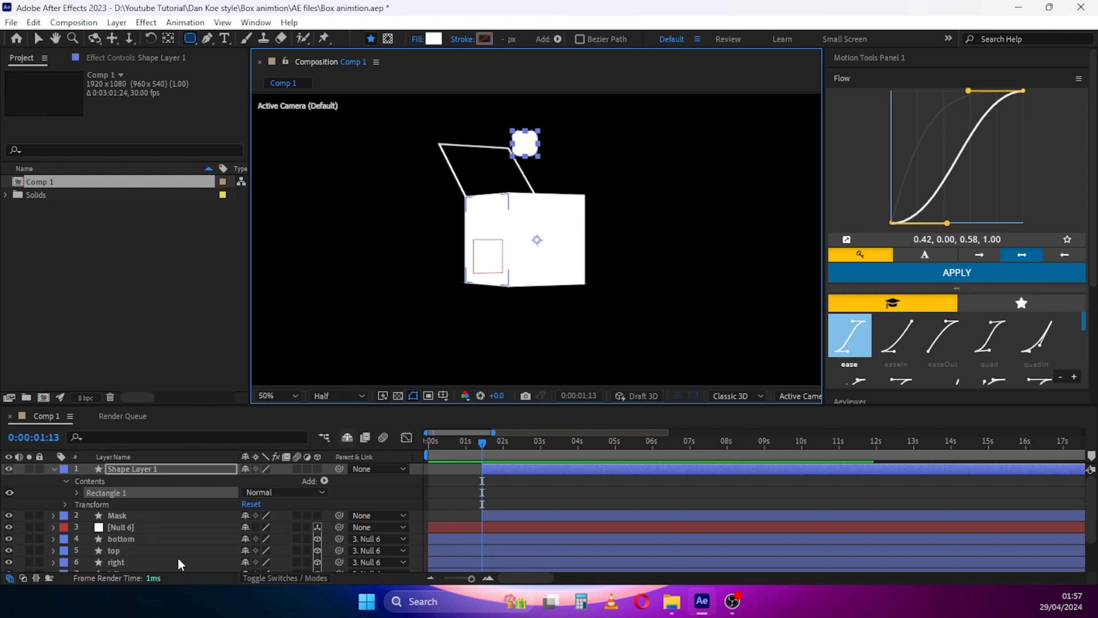
# Rename the rounded square's layer as Ball and reveal its rectangle path's size, position and roundness properties
pyautogui.click(54, 488)
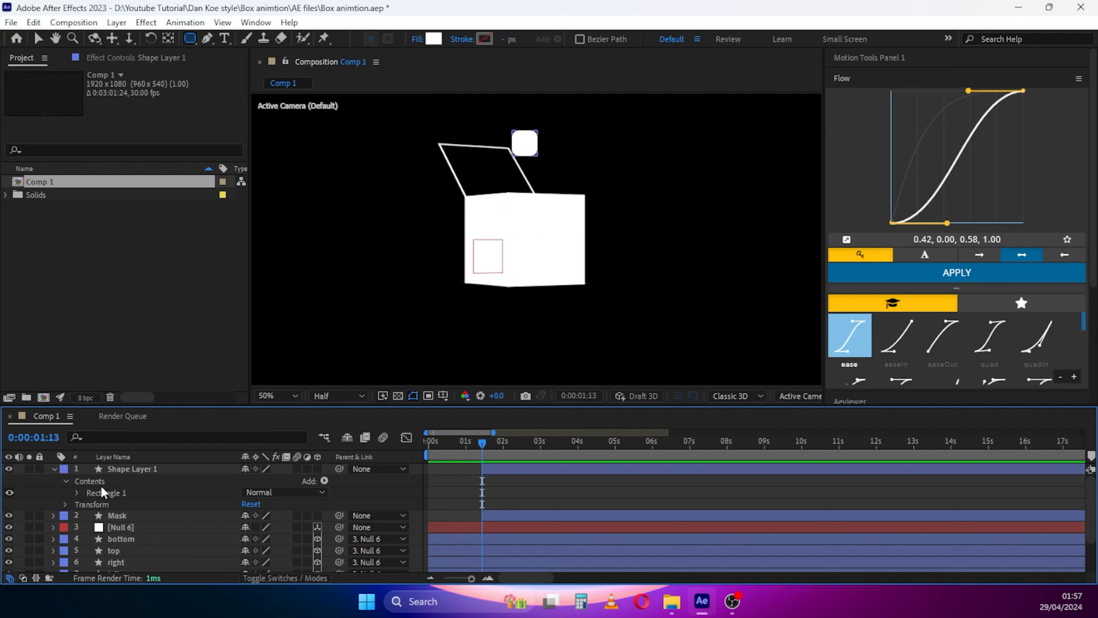
pyautogui.click(85, 496)
pyautogui.click(77, 492)
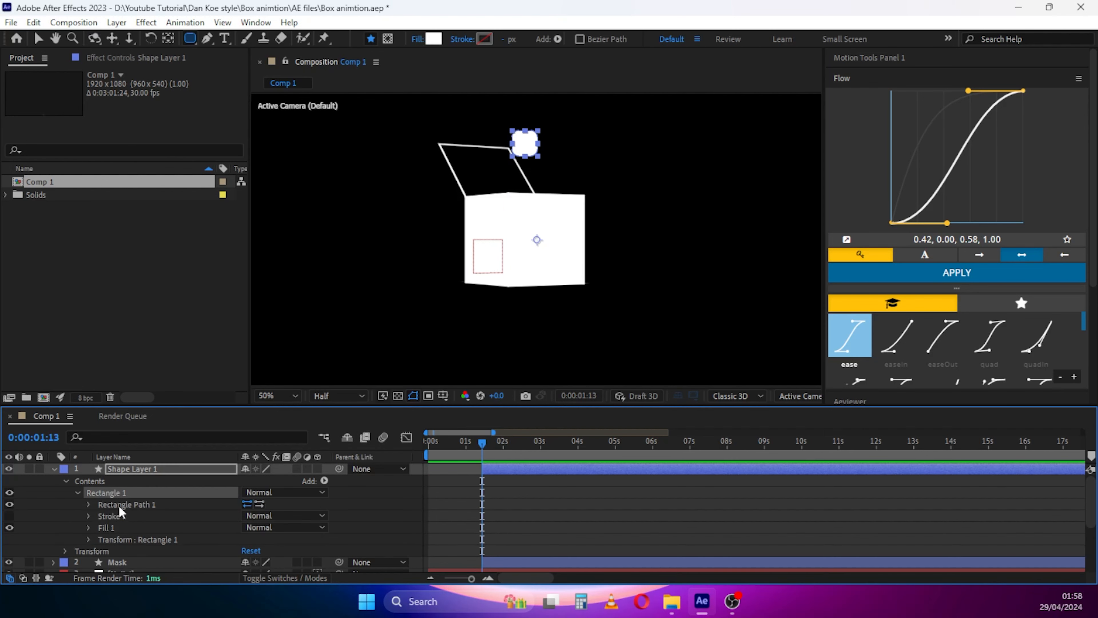
pyautogui.rightClick(132, 469)
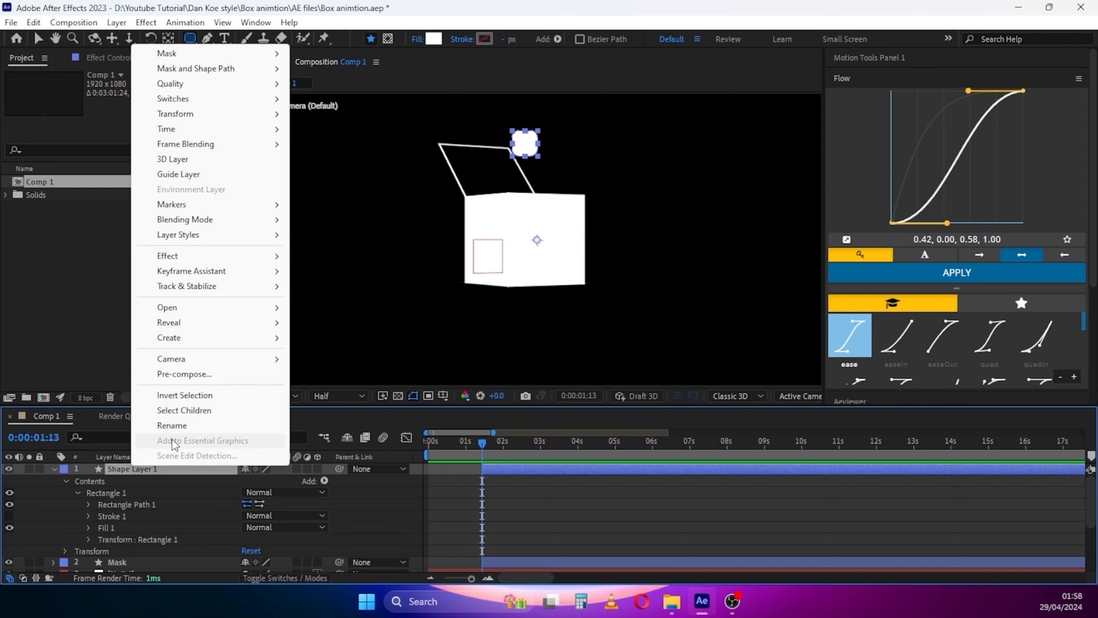
pyautogui.click(171, 427)
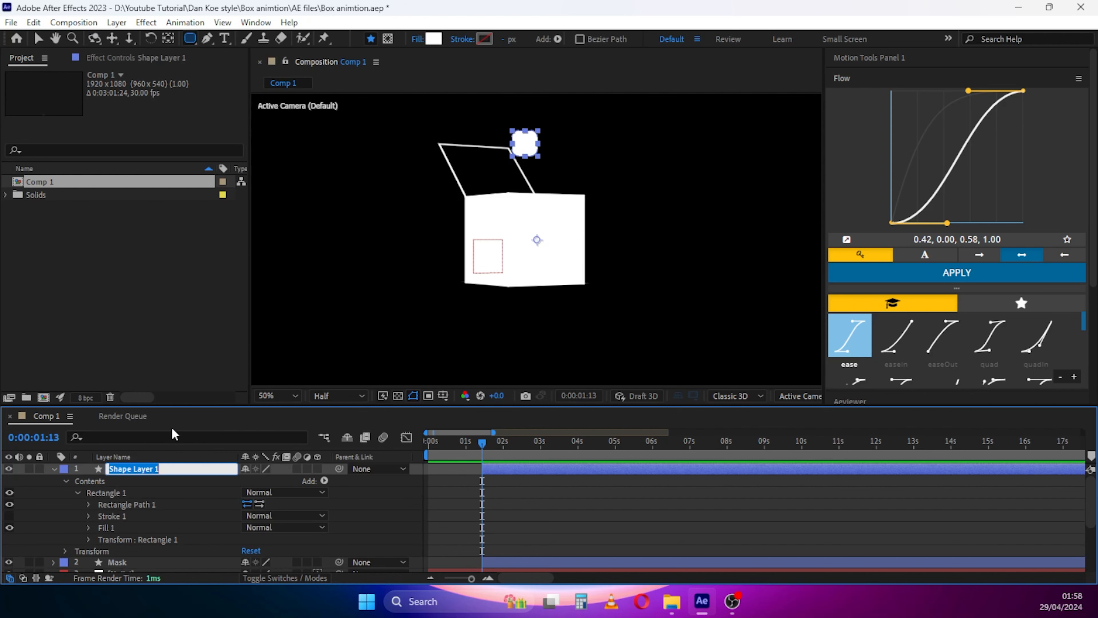
pyautogui.write('Ball')
pyautogui.click(130, 504)
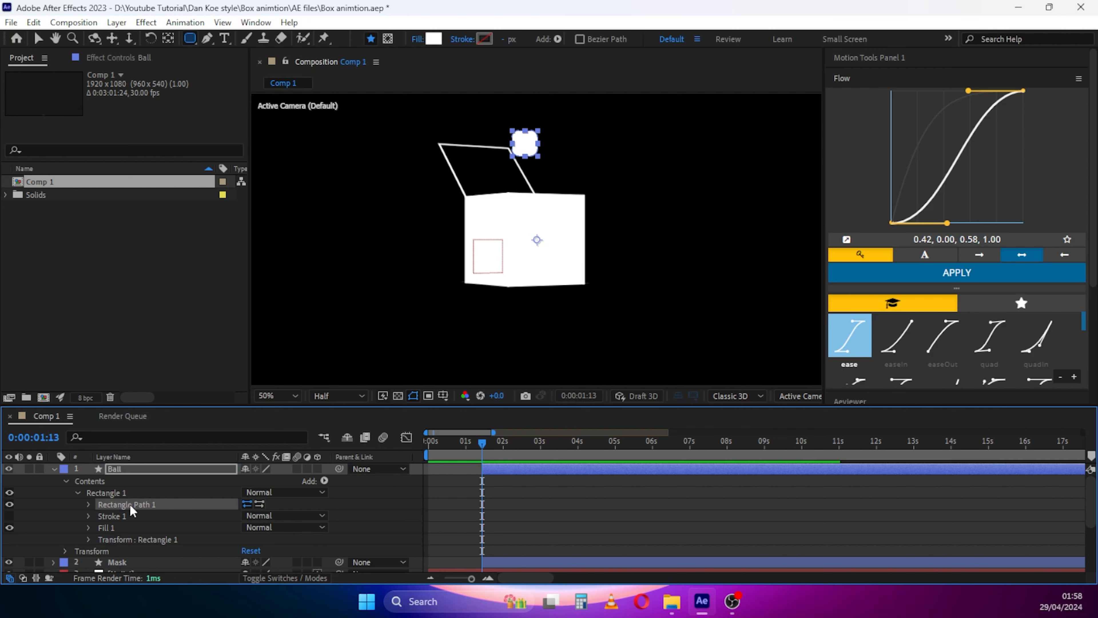
pyautogui.click(89, 504)
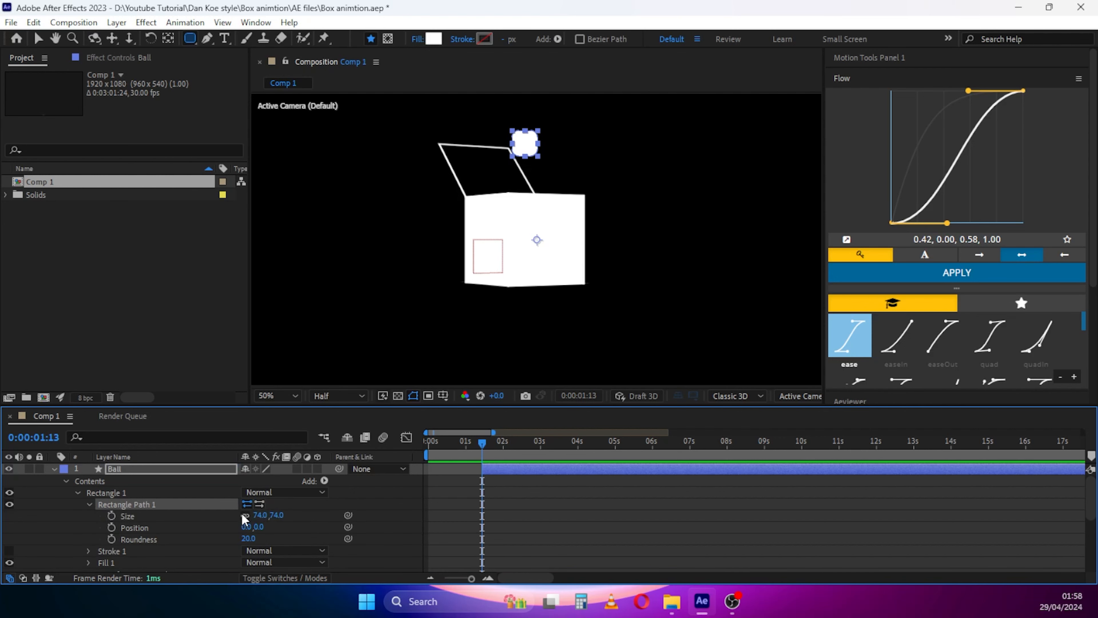
# Set the Ball's rectangle size to 80 by 80 and increase its roundness until the square becomes a circle
pyautogui.click(261, 515)
pyautogui.write('80')
pyautogui.click(328, 526)
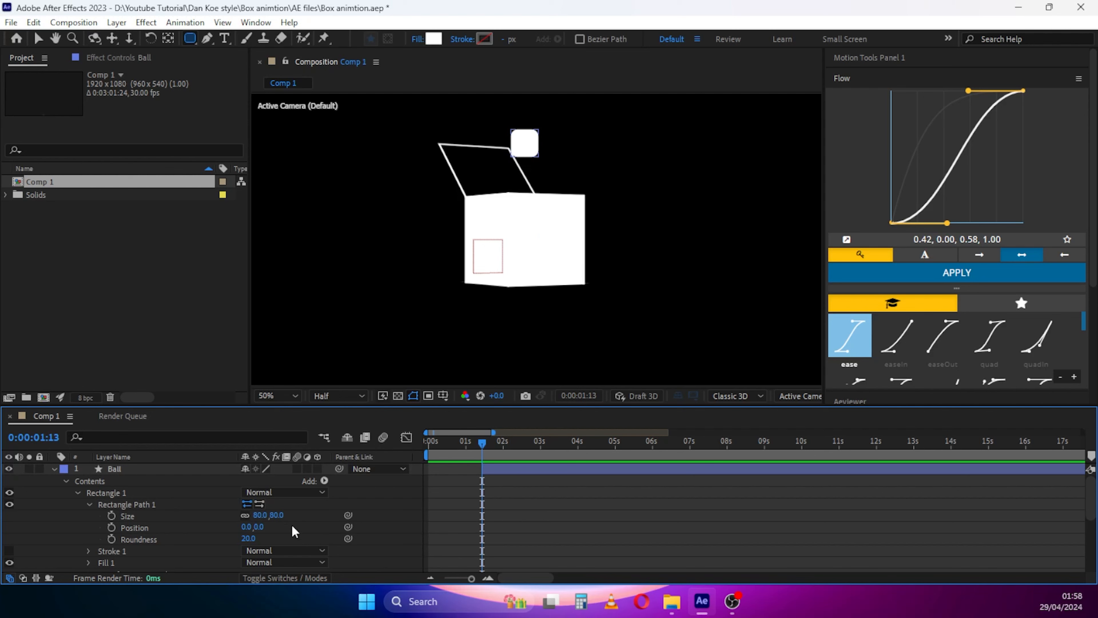
pyautogui.moveTo(248, 538); pyautogui.dragTo(182, 480)
pyautogui.click(155, 470)
pyautogui.click(55, 468)
pyautogui.click(130, 469)
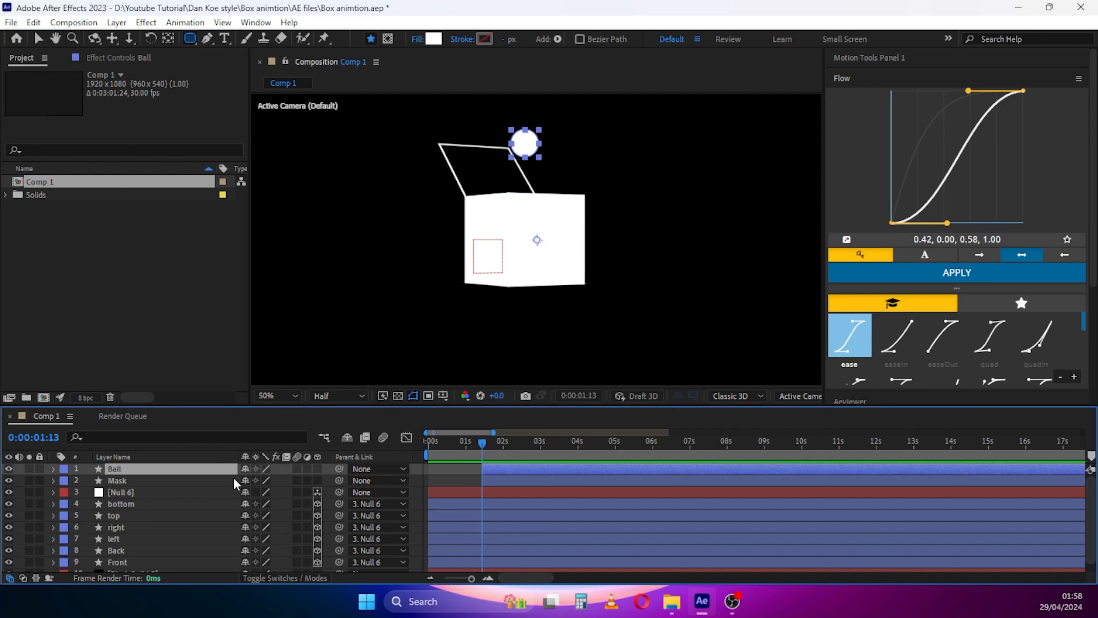
# Centre the Ball layer's anchor point on its shape and align the layer to the composition's horizontal and vertical centre
pyautogui.click(858, 59)
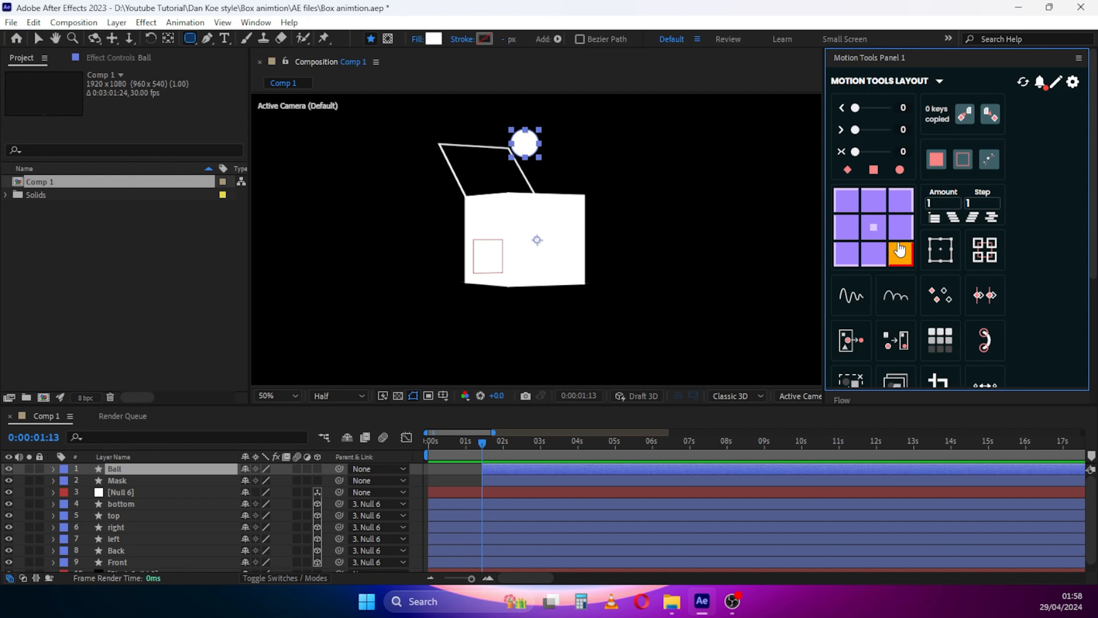
pyautogui.click(870, 236)
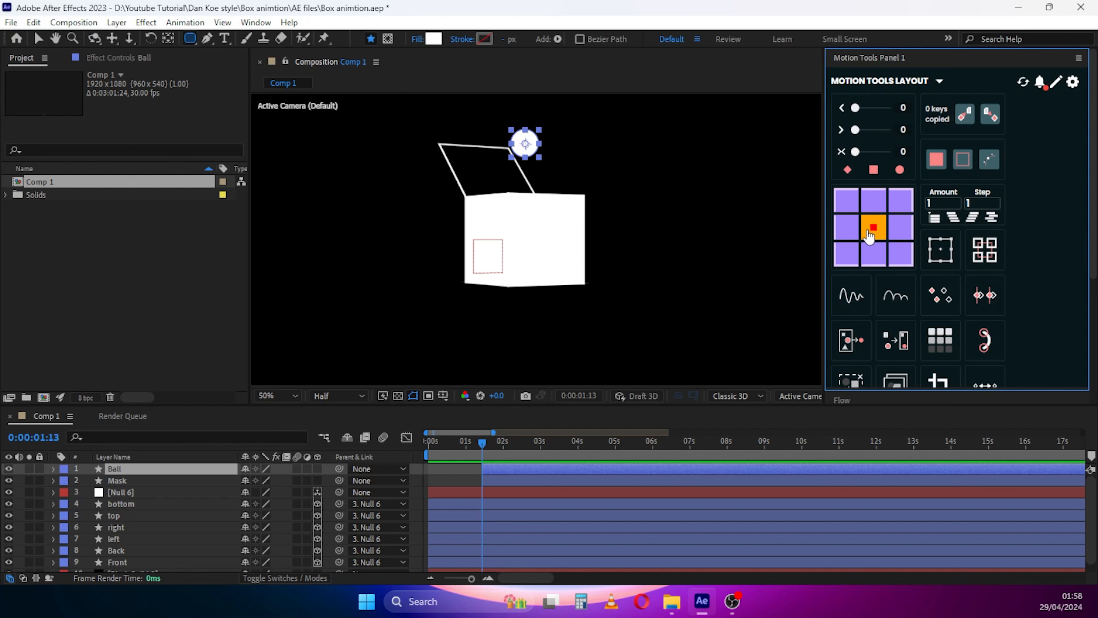
pyautogui.click(883, 65)
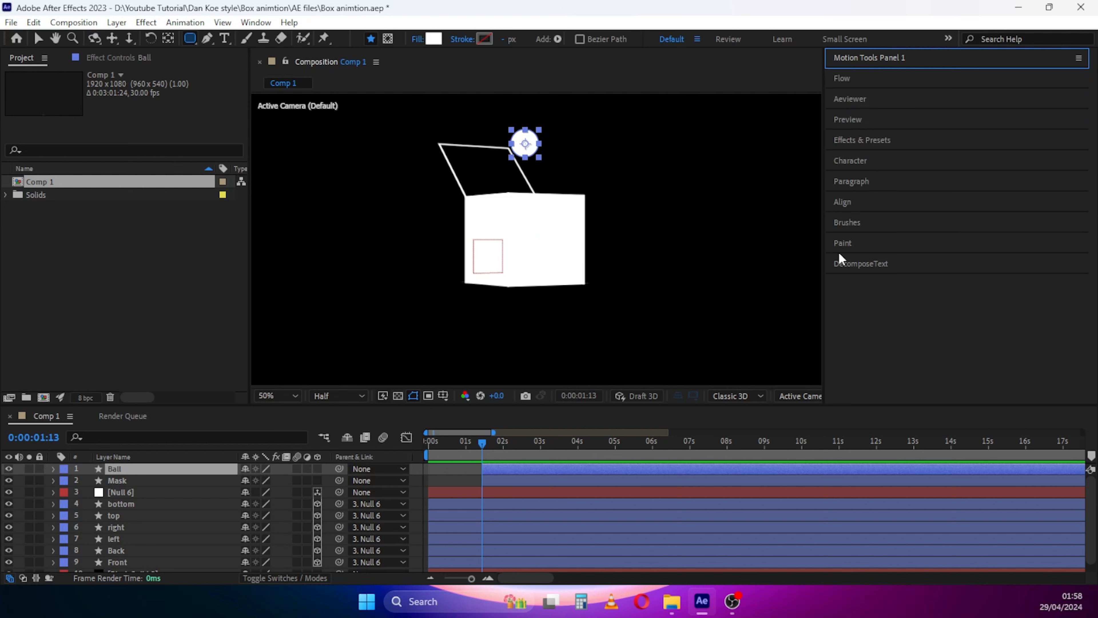
pyautogui.click(851, 203)
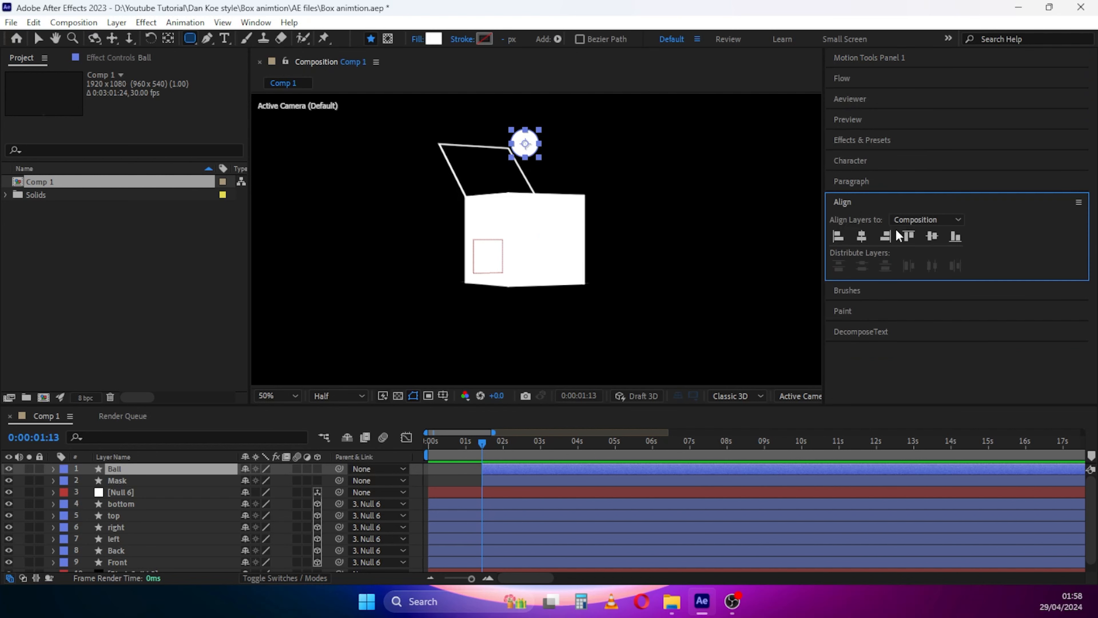
pyautogui.click(865, 238)
pyautogui.click(934, 238)
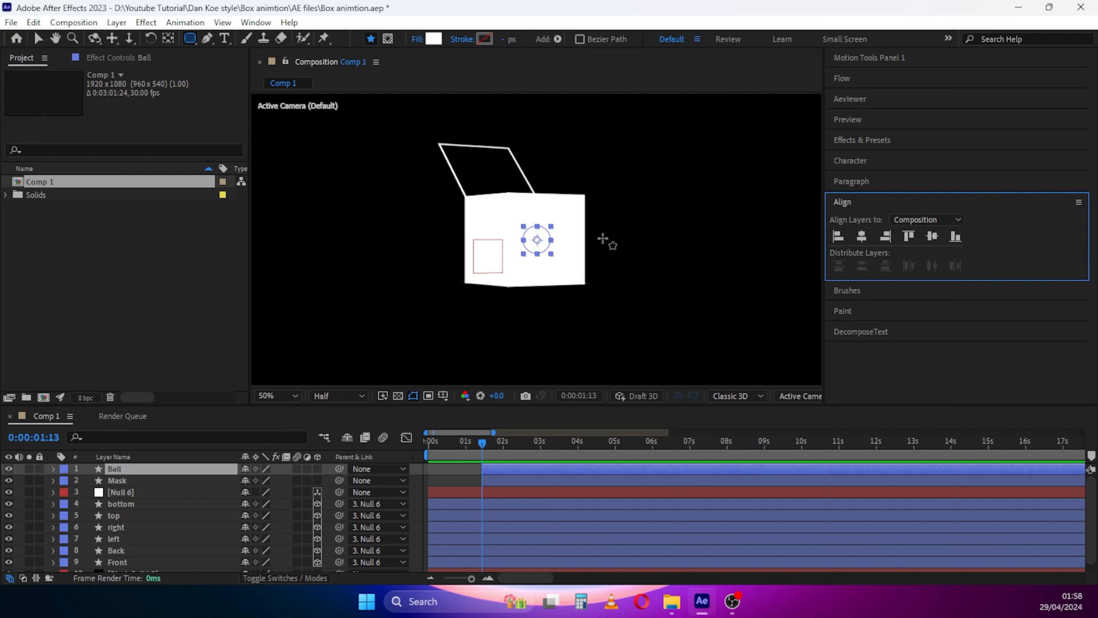
# Switch to the Selection tool and make the Ball layer a 3D layer
pyautogui.click(371, 405)
pyautogui.press('v')
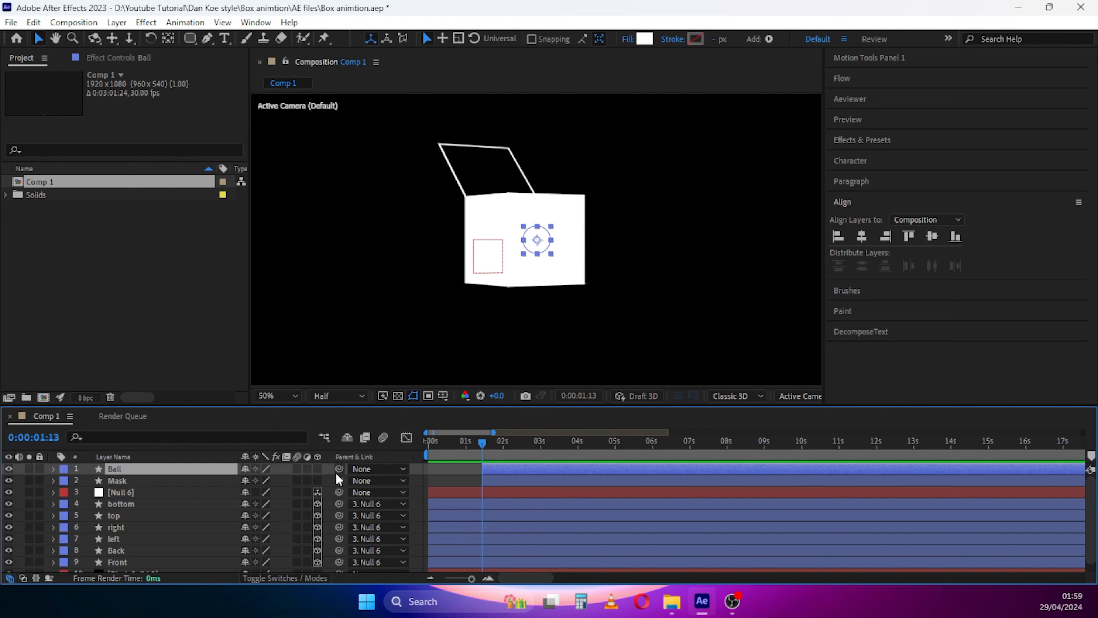
pyautogui.click(317, 470)
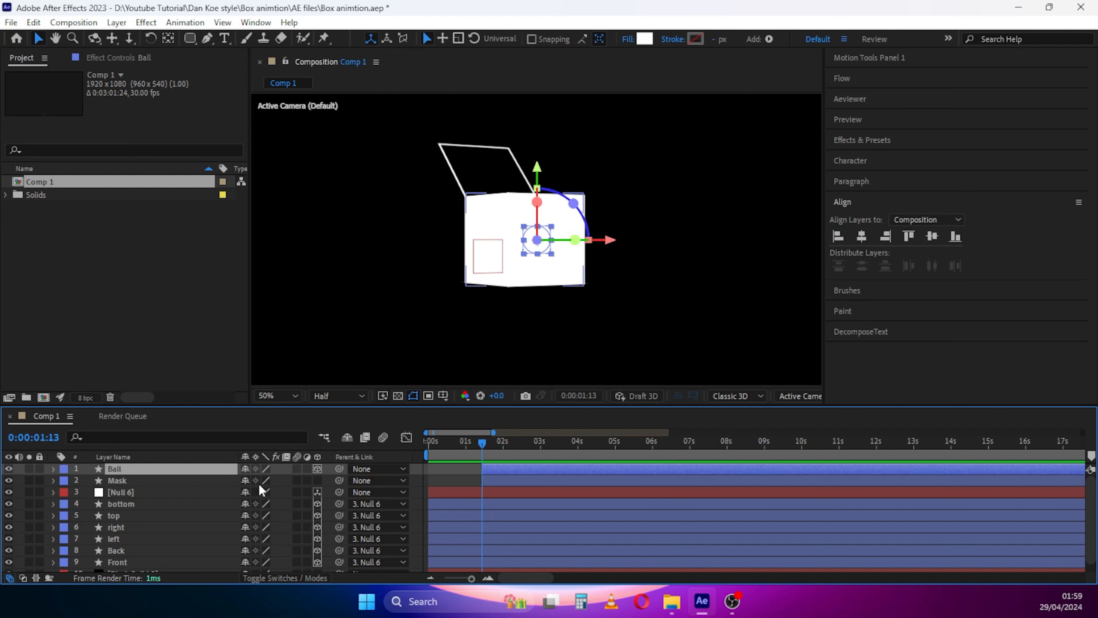
pyautogui.click(172, 478)
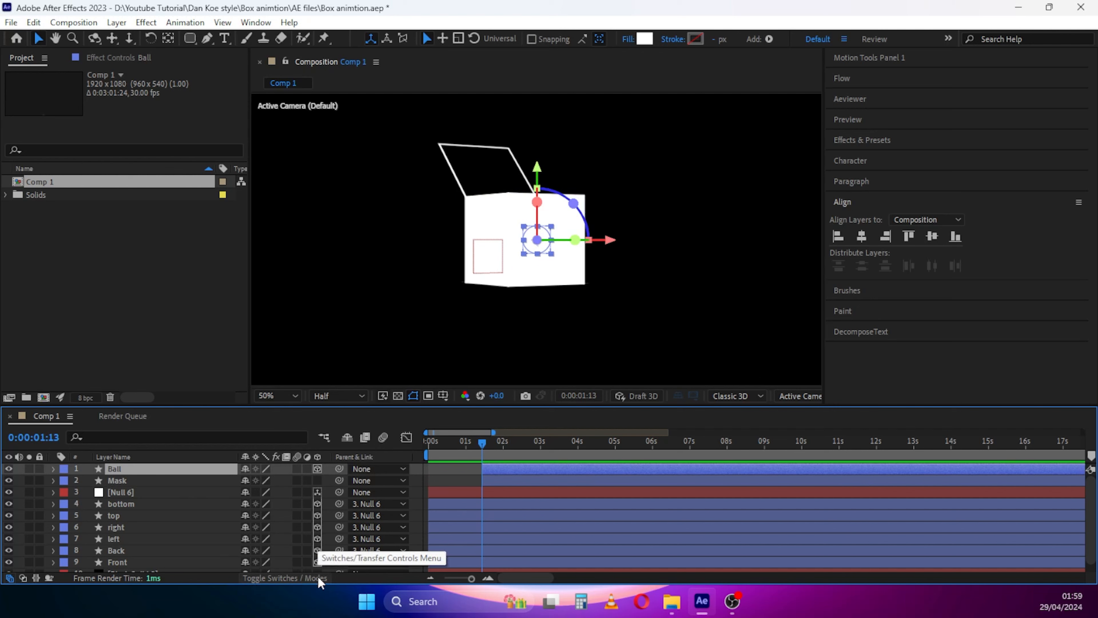
# Show the track matte controls, set the Mask layer as the Ball layer's track matte, and briefly try inverting it
pyautogui.click(310, 579)
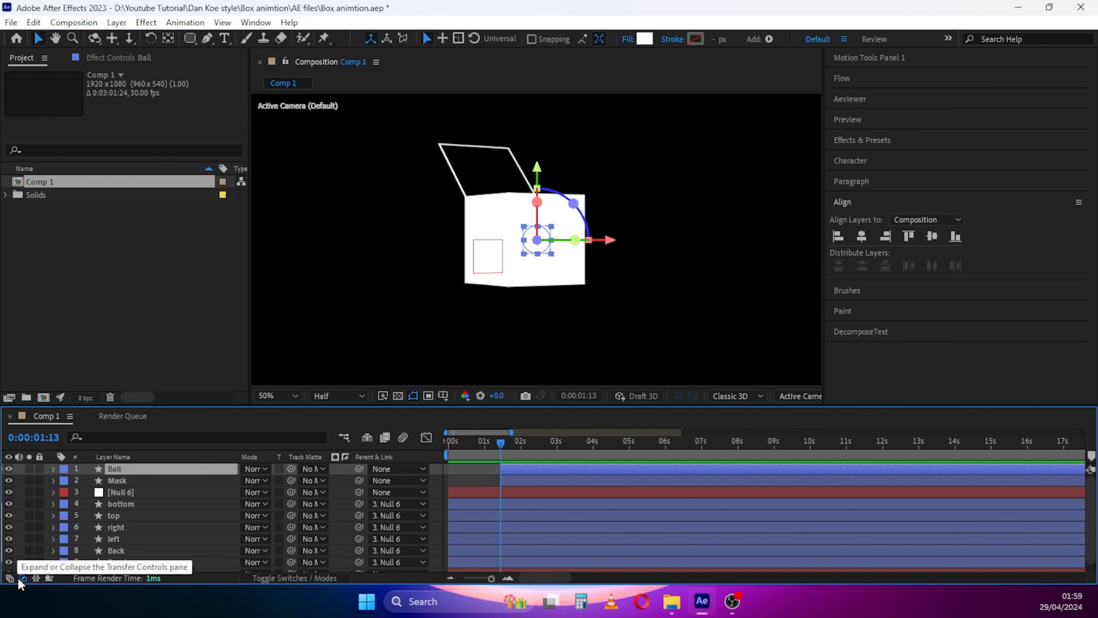
pyautogui.click(9, 578)
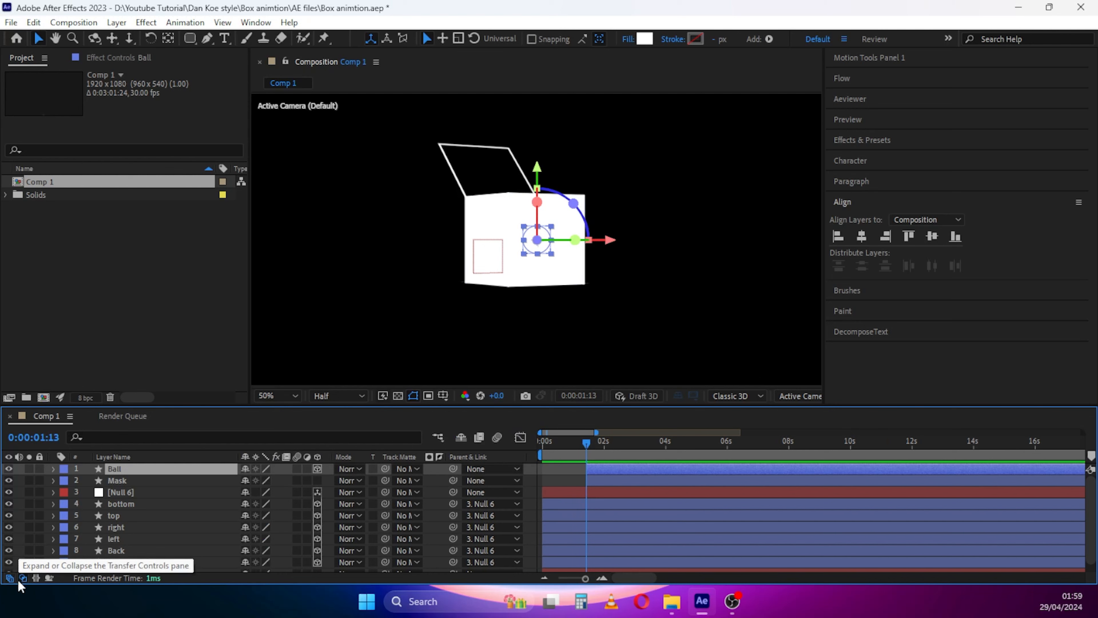
pyautogui.click(9, 578)
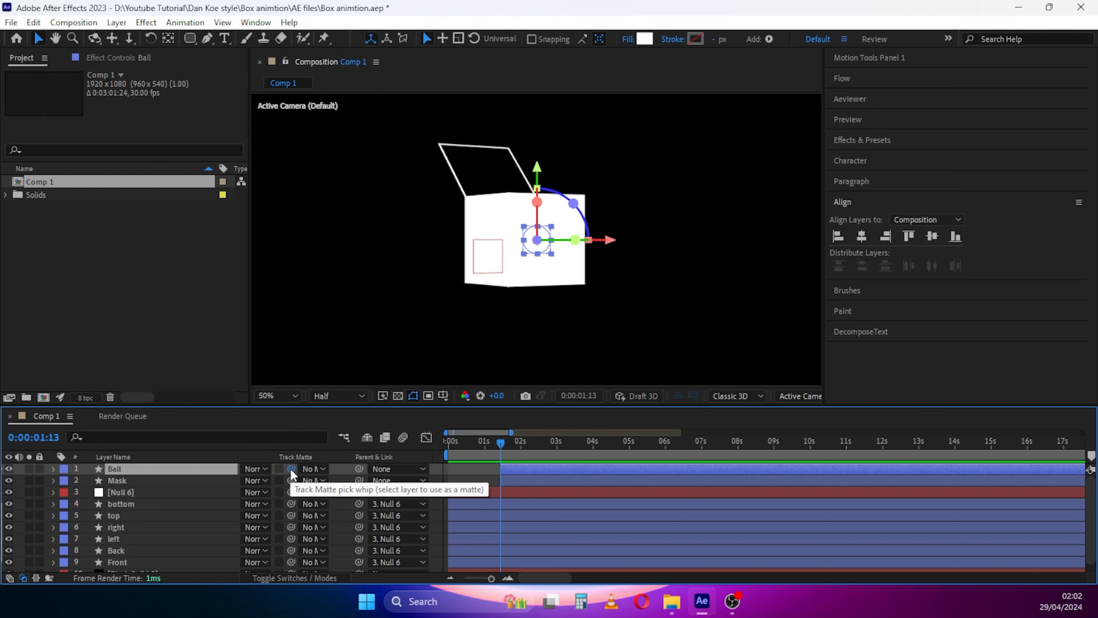
pyautogui.moveTo(291, 470); pyautogui.dragTo(120, 485)
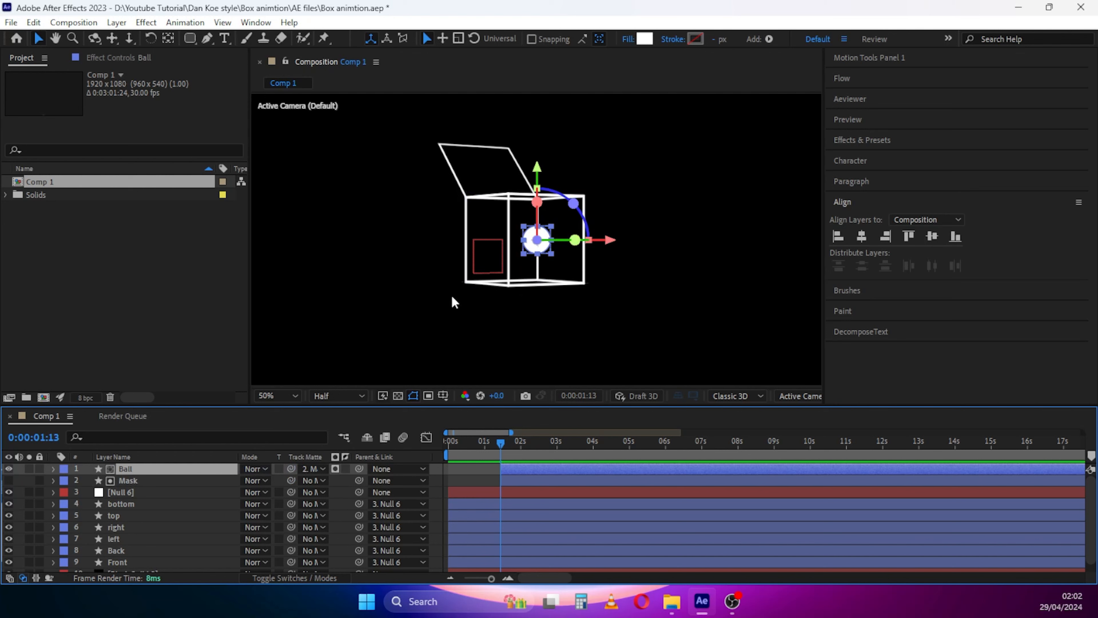
pyautogui.click(162, 484)
pyautogui.click(154, 471)
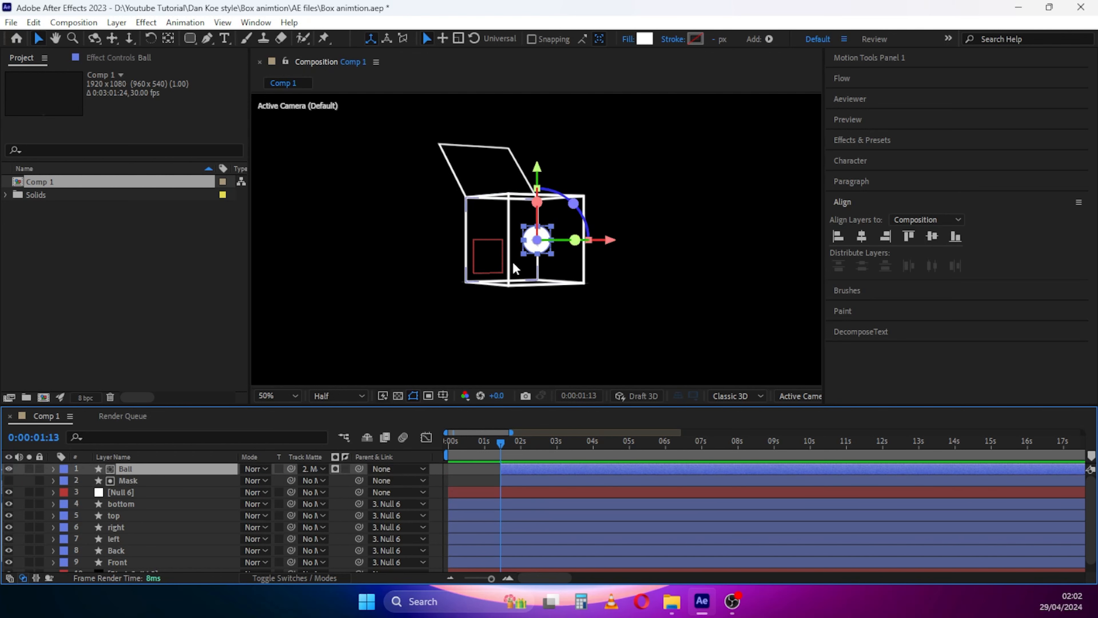
pyautogui.click(345, 469)
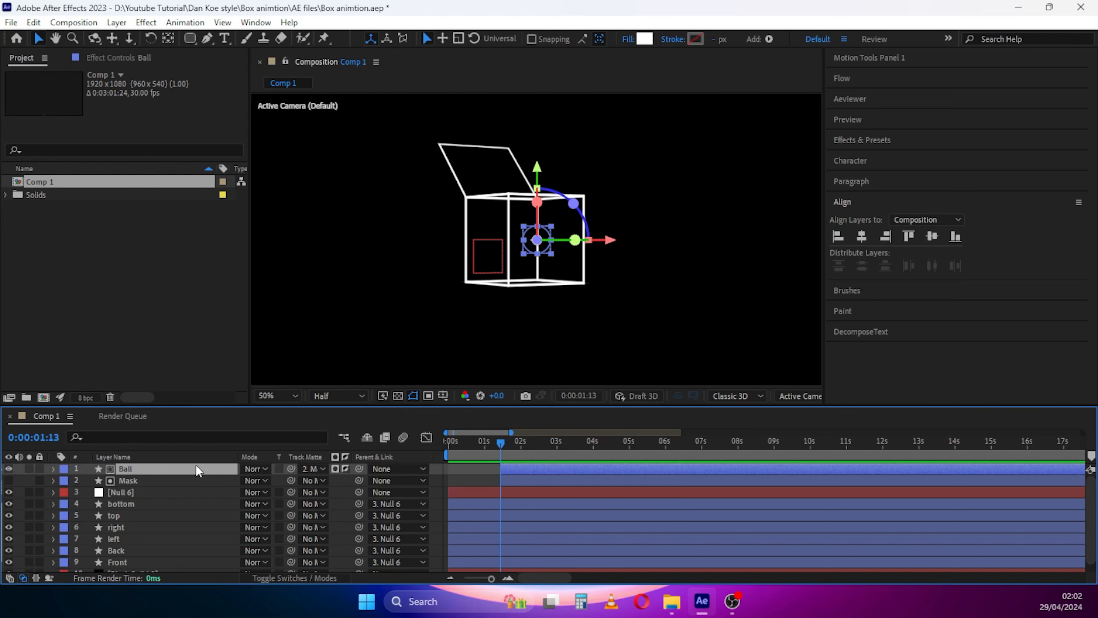
pyautogui.click(346, 469)
# Invert the Ball layer's track matte and add a Position keyframe at 0:00:01:13 with the ball at 960, 540, 0
pyautogui.press('p')
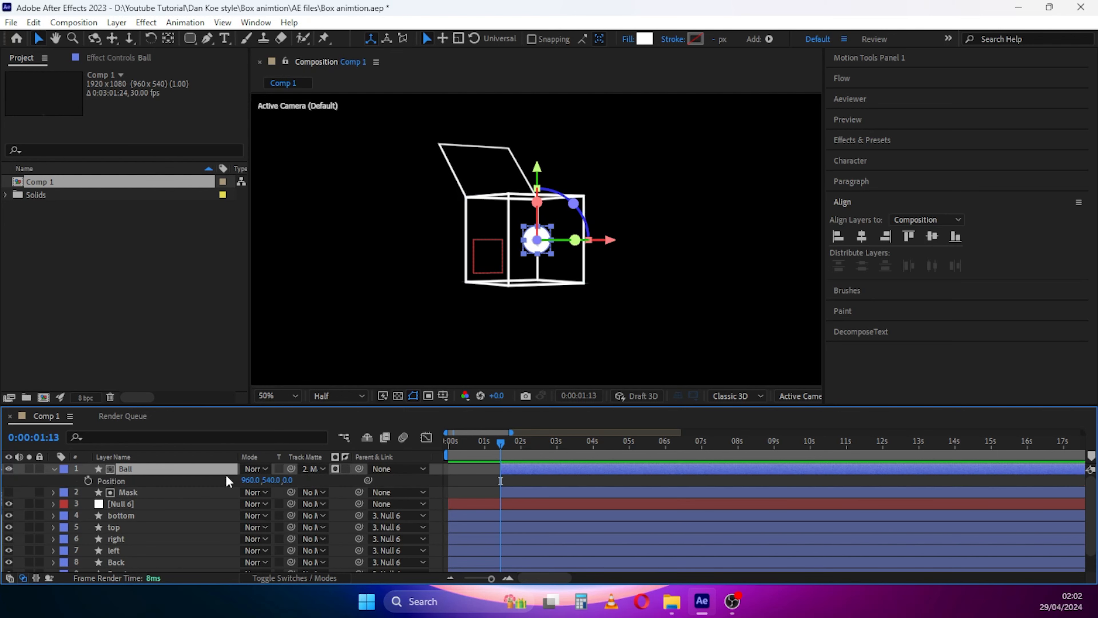
pyautogui.moveTo(271, 481)
pyautogui.mouseDown()
pyautogui.moveTo(445, 480)
pyautogui.moveTo(150, 453)
pyautogui.moveTo(262, 466)
pyautogui.moveTo(286, 481)
pyautogui.mouseUp()
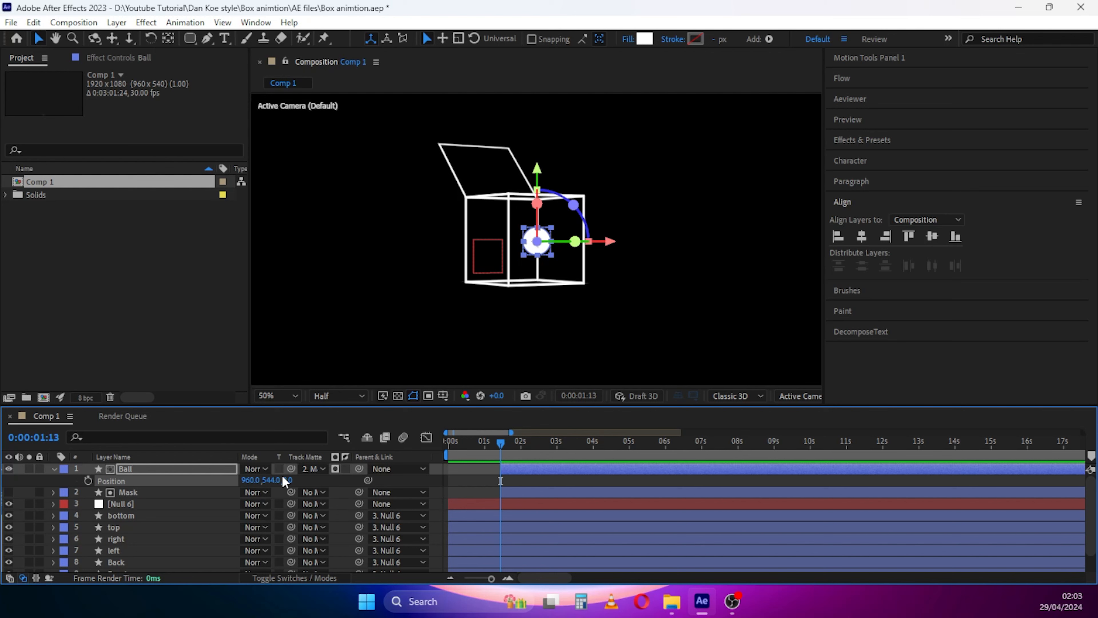
pyautogui.moveTo(286, 481); pyautogui.dragTo(283, 479)
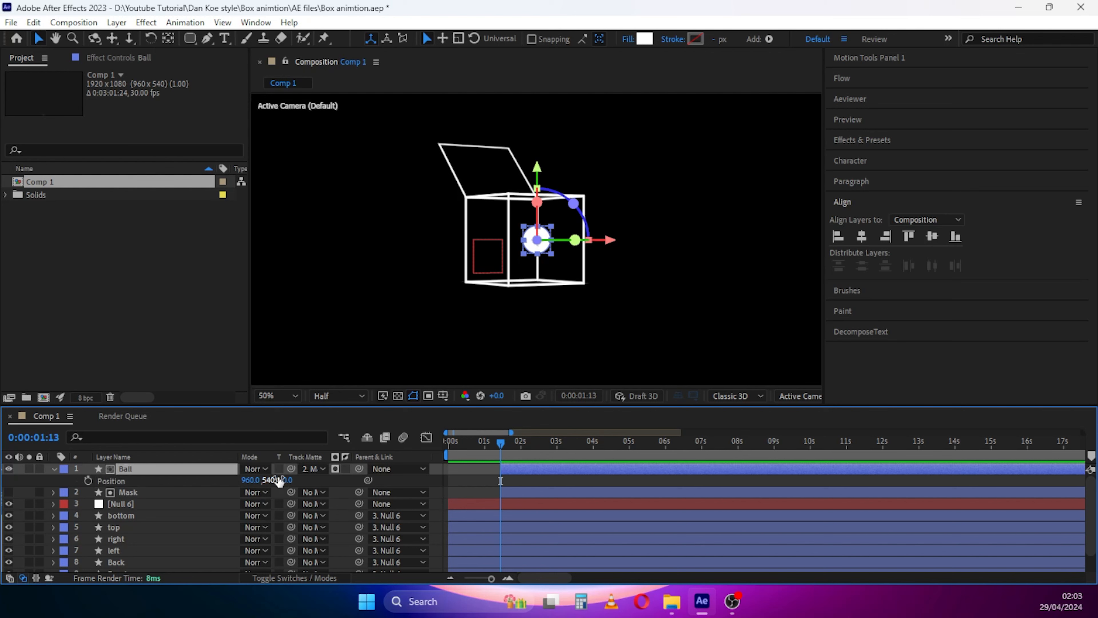
pyautogui.click(349, 484)
pyautogui.click(88, 481)
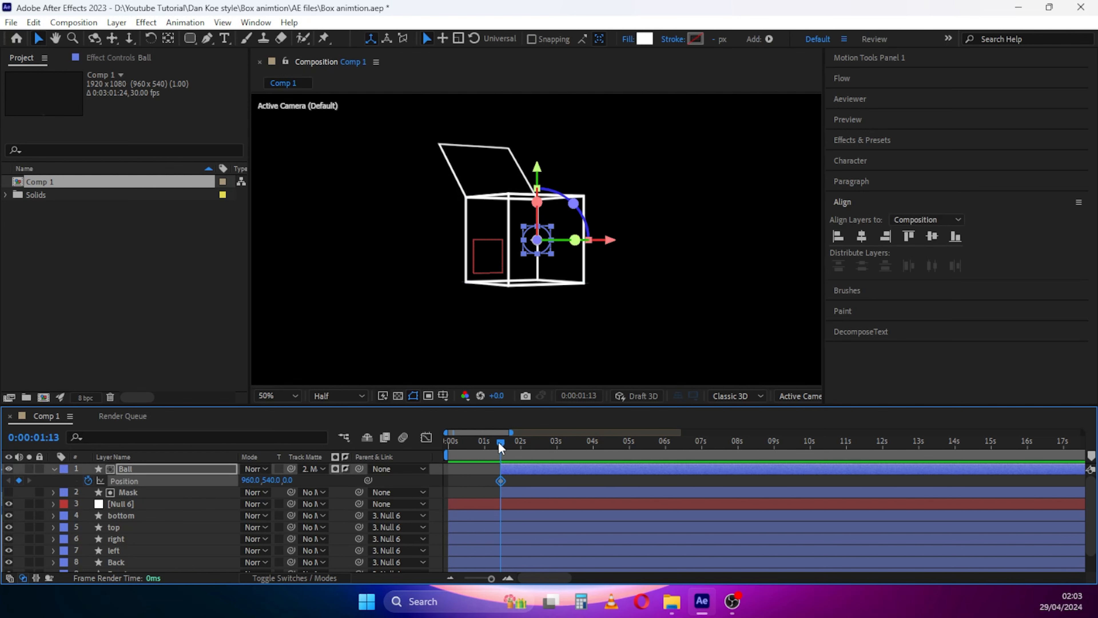
# Move the current time to 0:00:02:07 for the Ball layer's second Position keyframe
pyautogui.moveTo(501, 448); pyautogui.dragTo(529, 453)
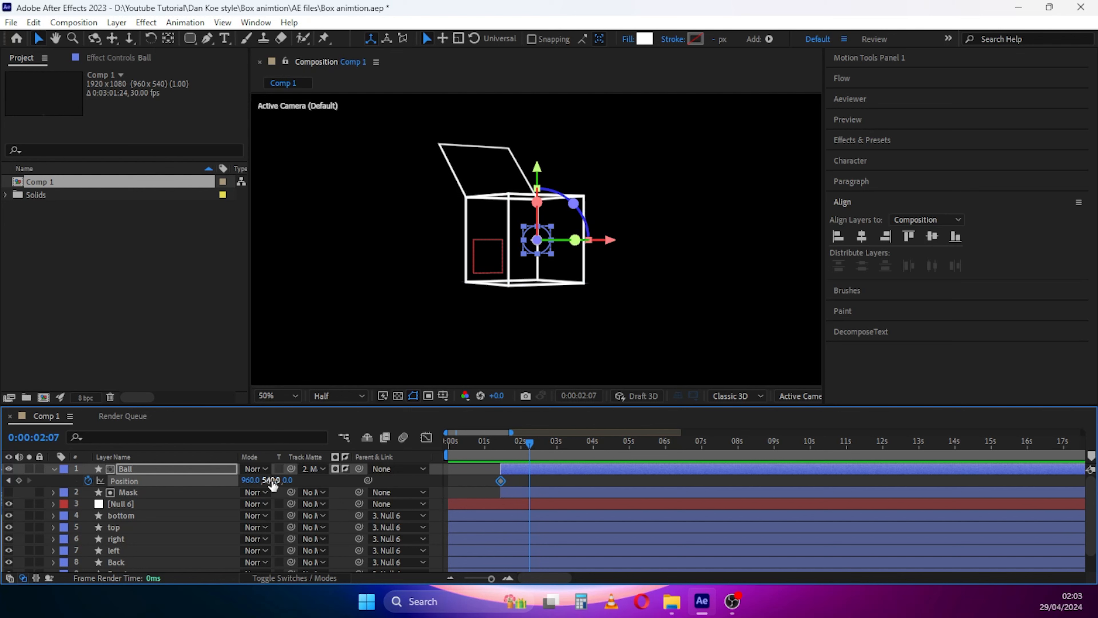
# Raise the Ball layer at 0:00:02:07 by setting its Y position to 234, above the open box
pyautogui.moveTo(271, 484); pyautogui.dragTo(87, 457)
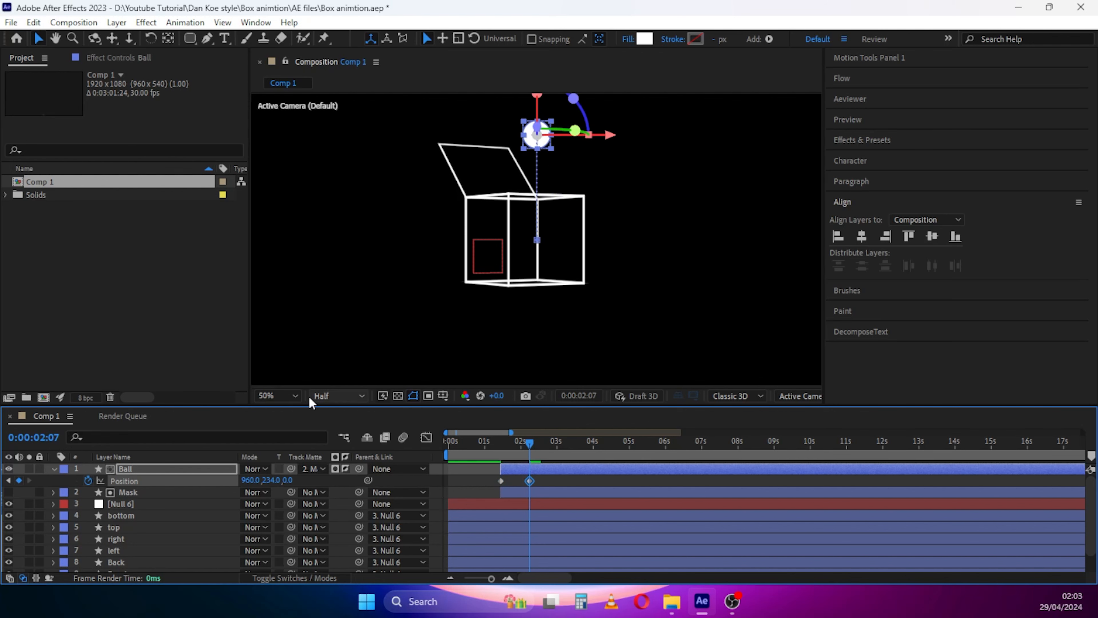
pyautogui.click(277, 395)
pyautogui.click(294, 167)
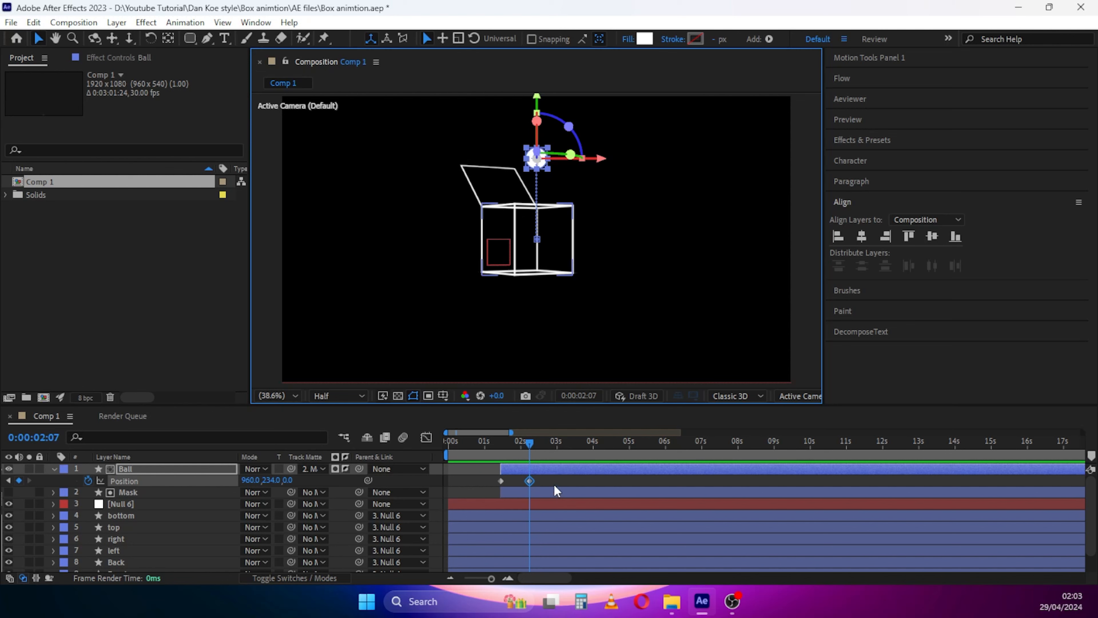
# Apply the cubicOut easing curve to both Ball position keyframes and play back the animation
pyautogui.moveTo(545, 476); pyautogui.dragTo(493, 490)
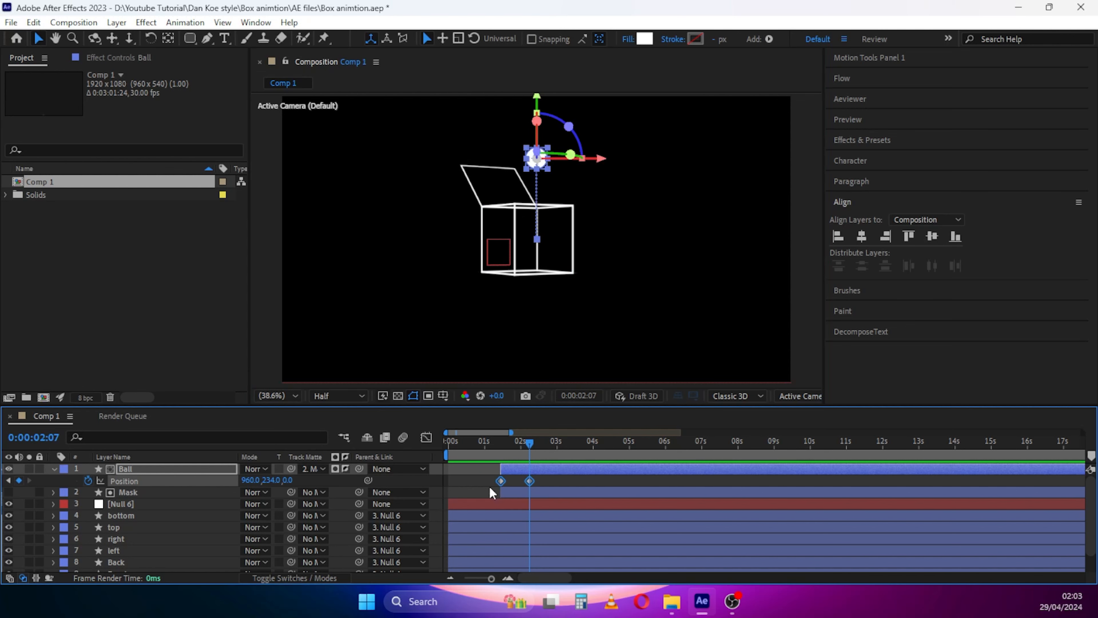
pyautogui.click(845, 78)
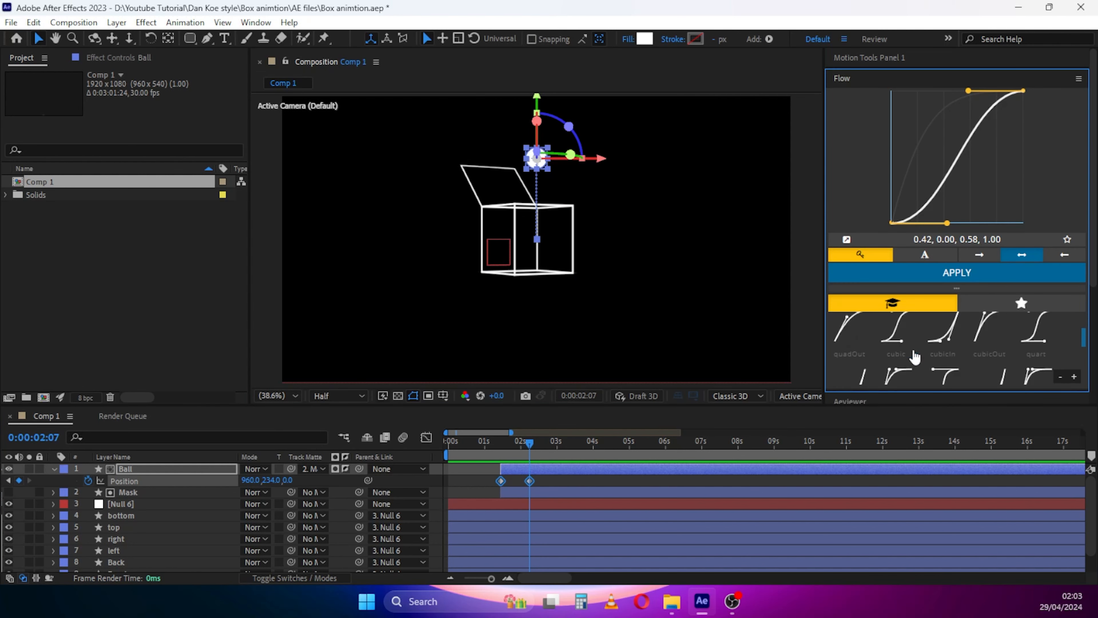
pyautogui.scroll(2, 916, 357)
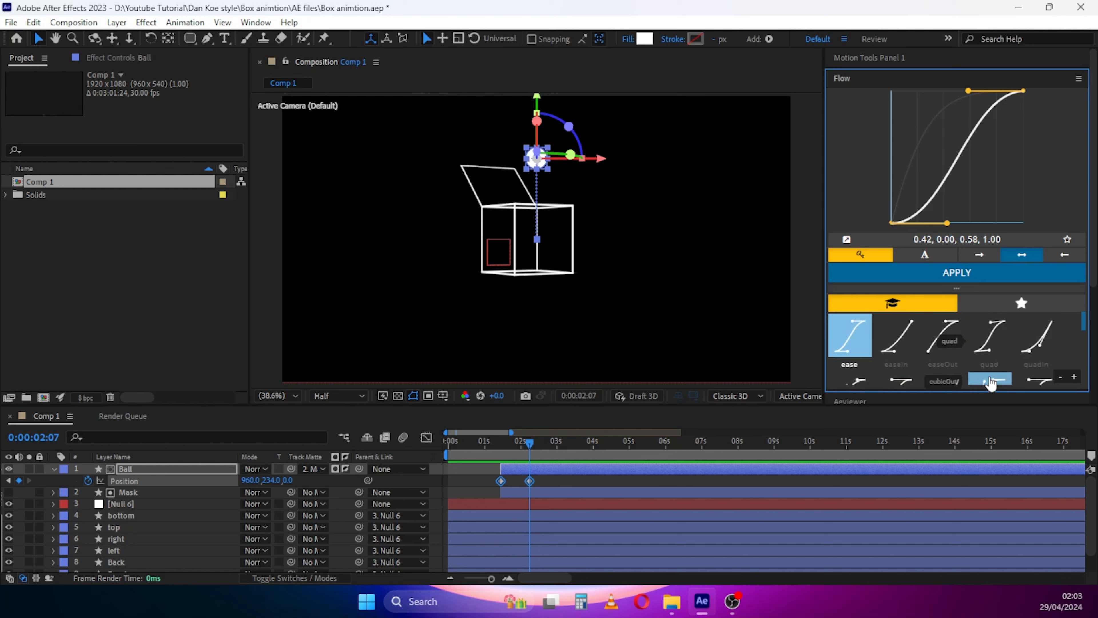
pyautogui.click(990, 381)
pyautogui.click(947, 272)
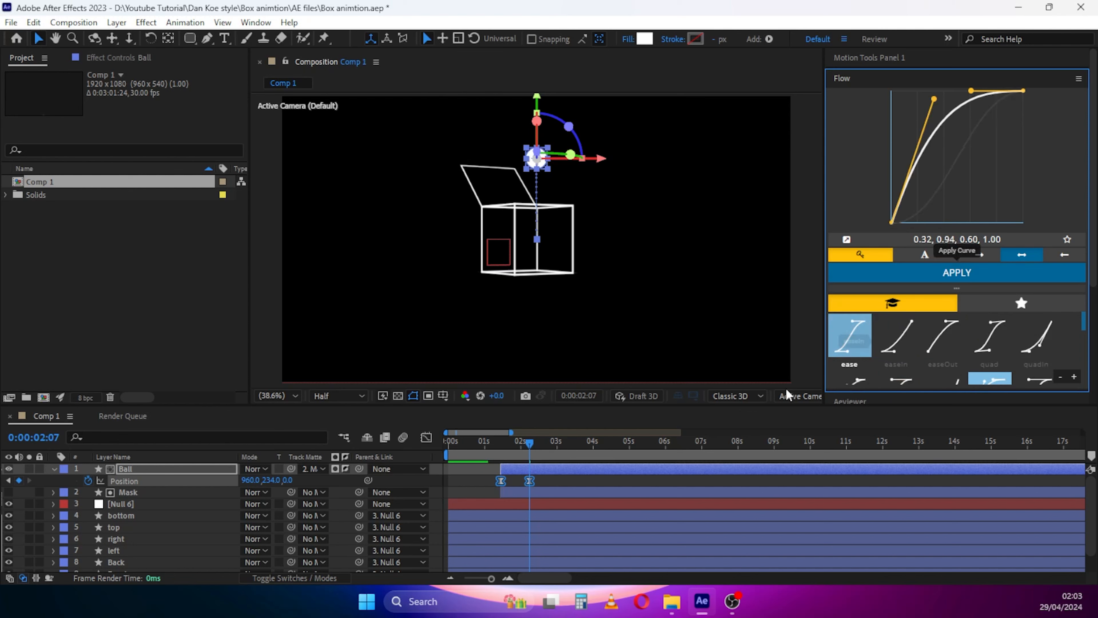
pyautogui.click(546, 498)
pyautogui.press('space')
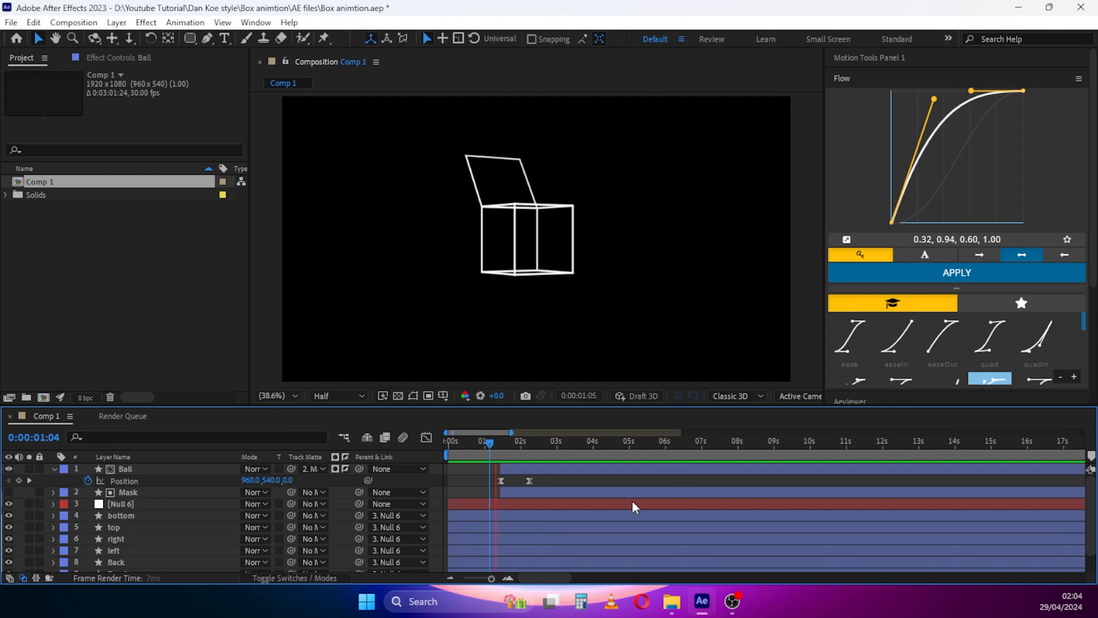
pyautogui.press('space')
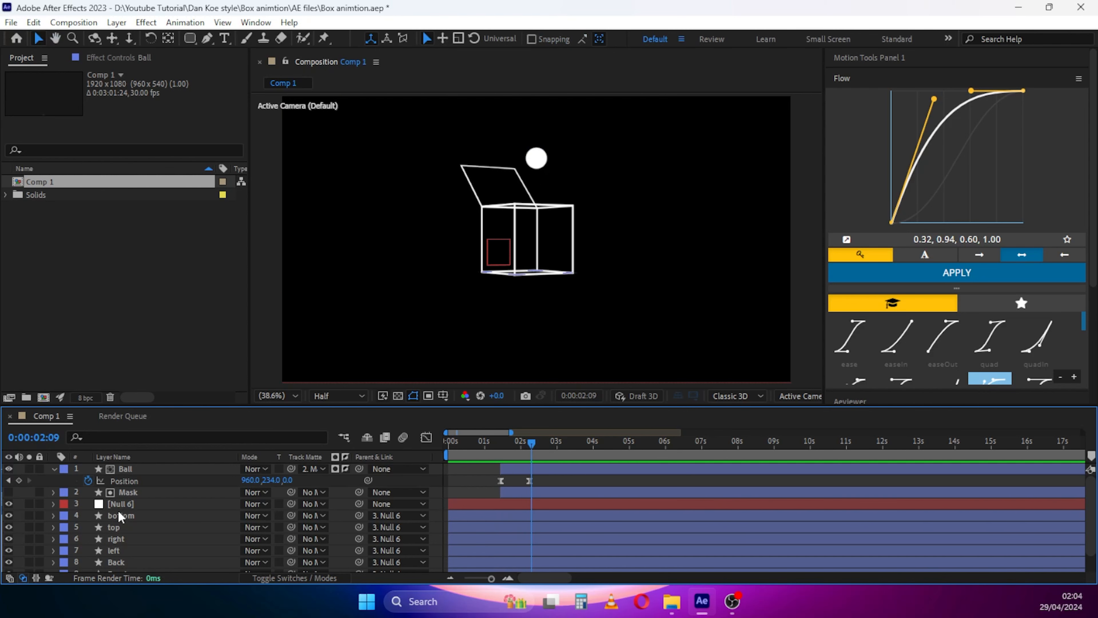
# Trim the end of the Mask layer to the Ball's second position keyframe at 0:00:02:07
pyautogui.click(137, 493)
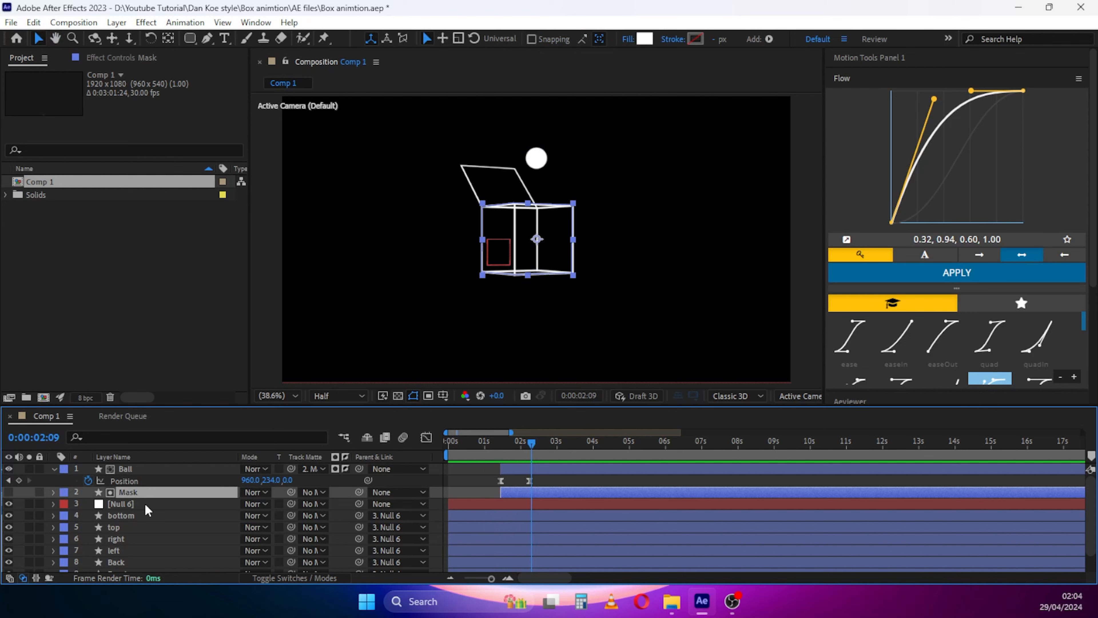
pyautogui.click(8, 481)
pyautogui.hotkey('alt', ']')
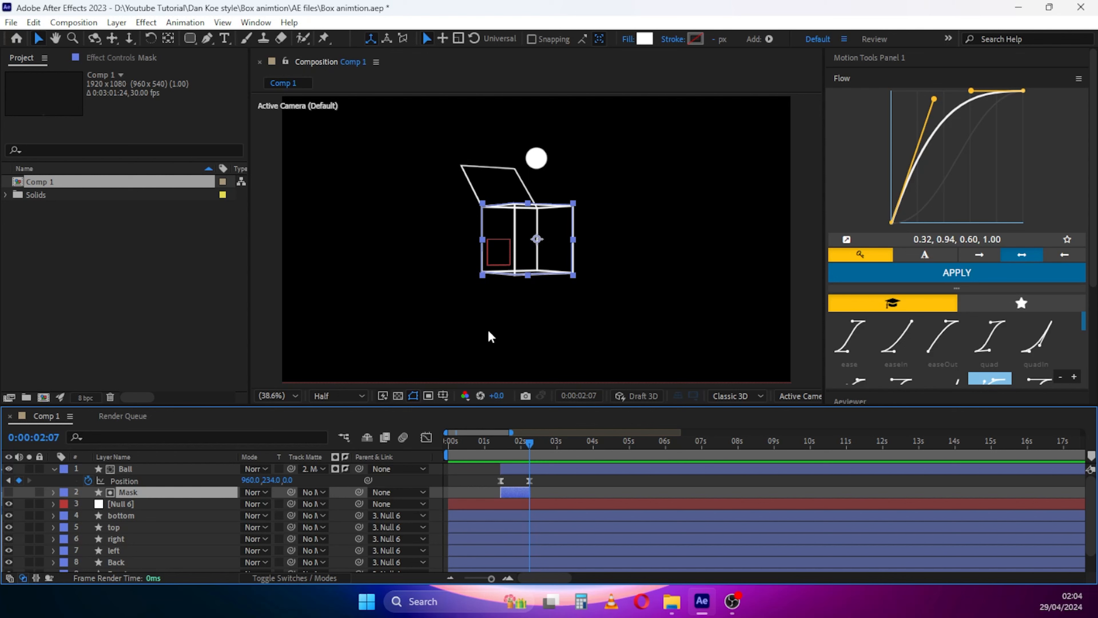
# Add Position keyframes to the Null 6 layer at 0:00:02:07 and 0:00:03:08
pyautogui.click(158, 504)
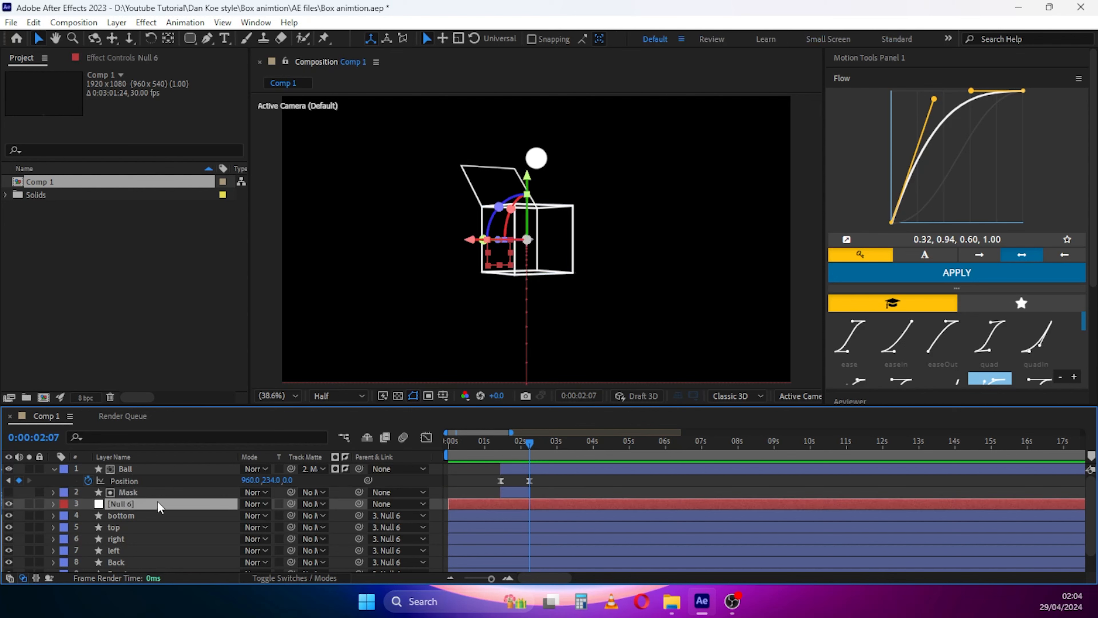
pyautogui.press('p')
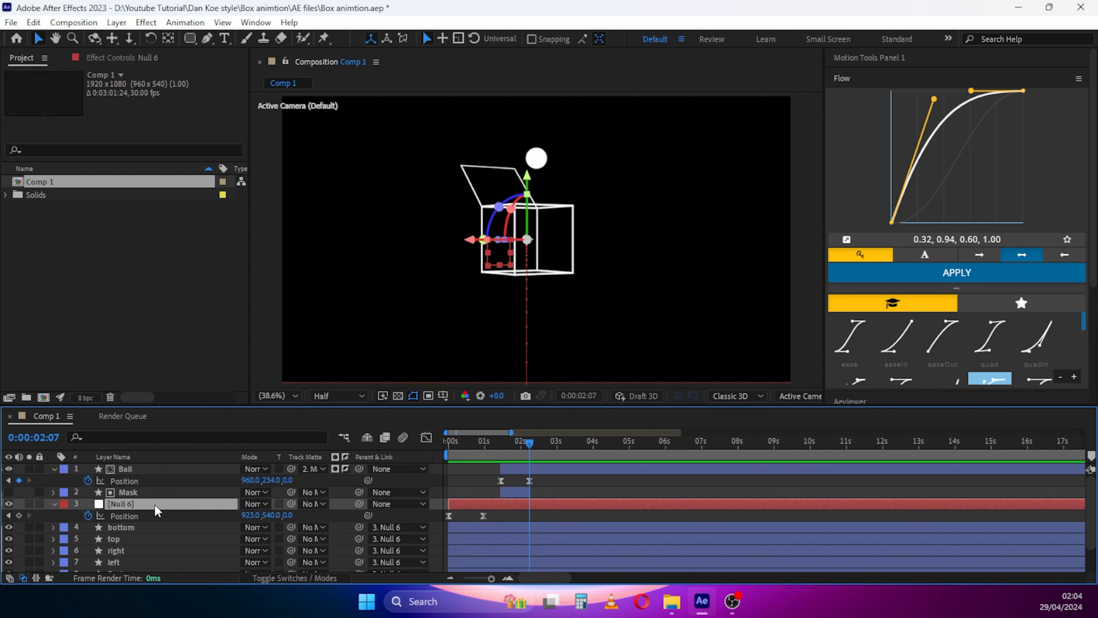
pyautogui.click(18, 515)
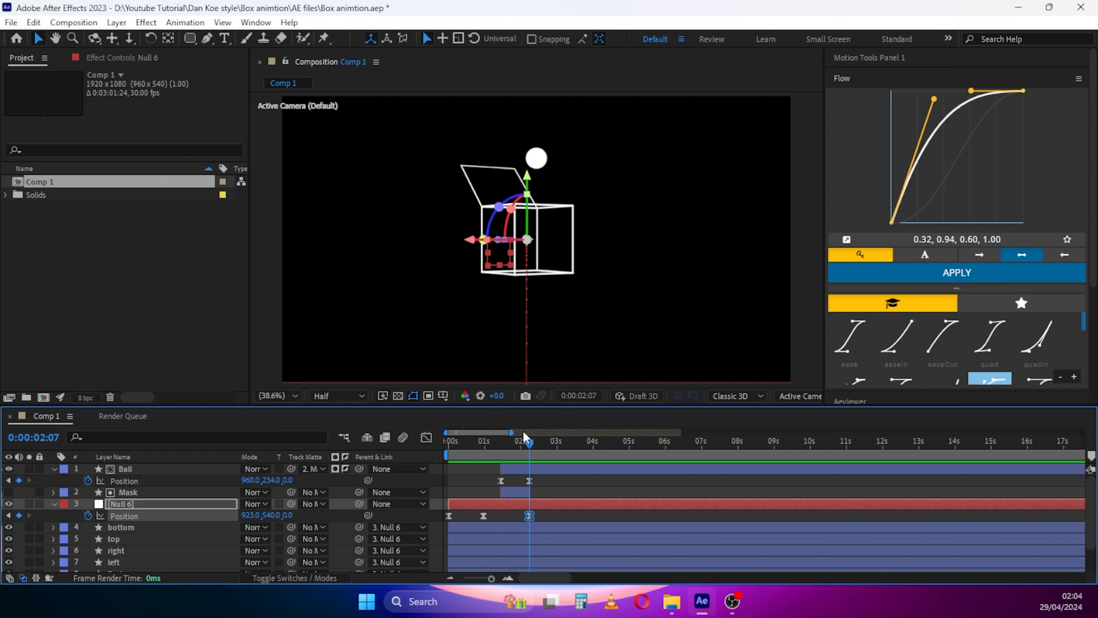
pyautogui.moveTo(530, 443); pyautogui.dragTo(551, 445)
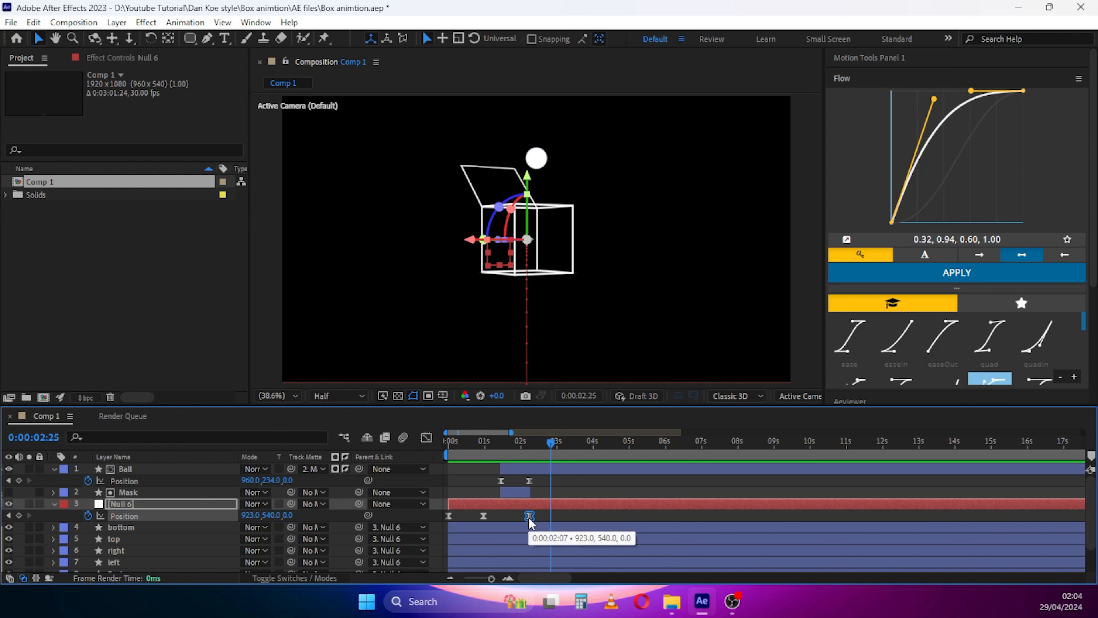
pyautogui.click(557, 446)
pyautogui.moveTo(558, 446); pyautogui.dragTo(567, 447)
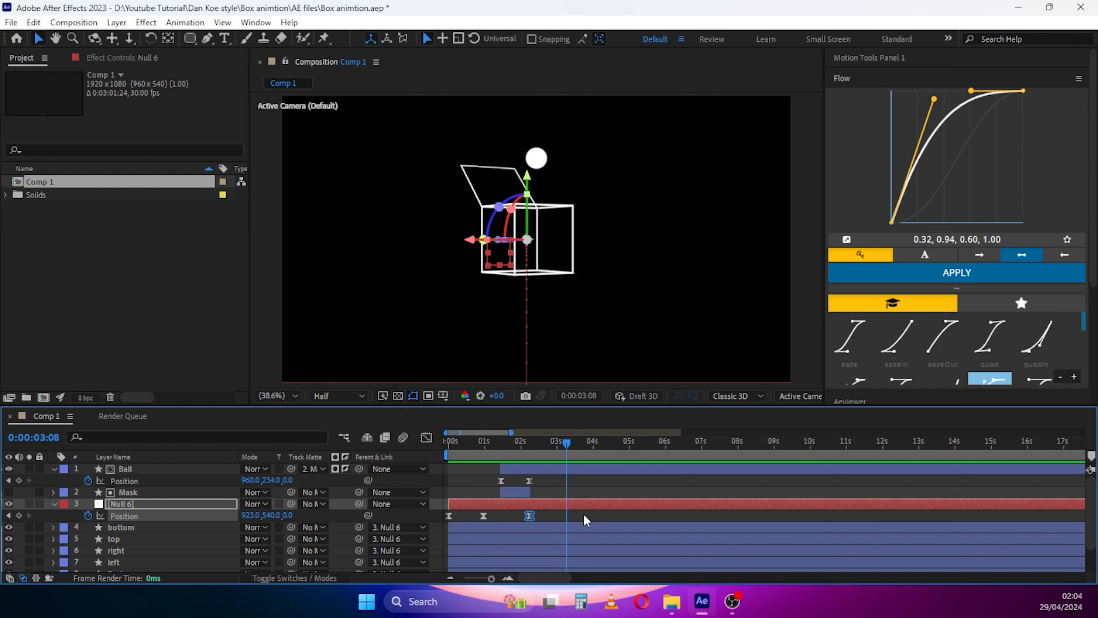
pyautogui.click(20, 516)
# Add an Orientation keyframe to the top layer at 0:00:02:07
pyautogui.click(126, 542)
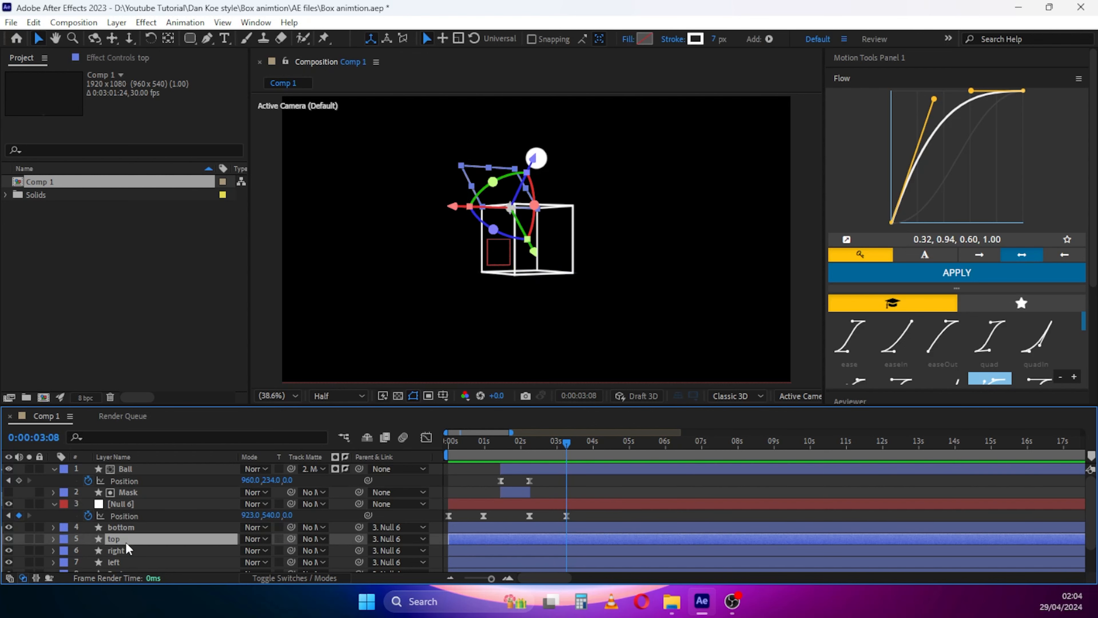
pyautogui.press('u')
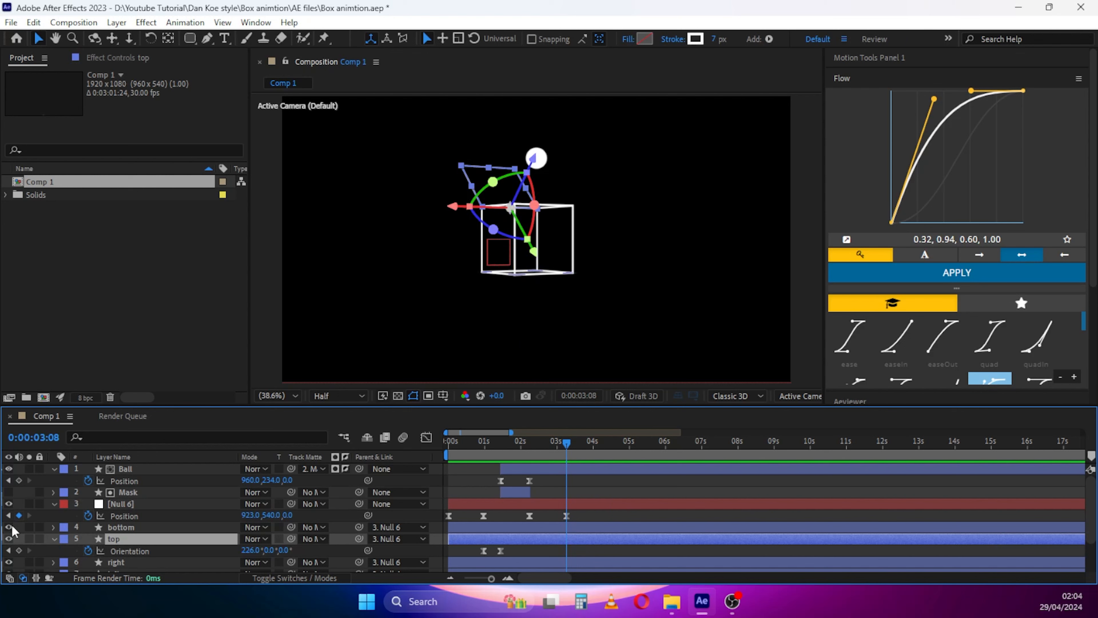
pyautogui.click(8, 515)
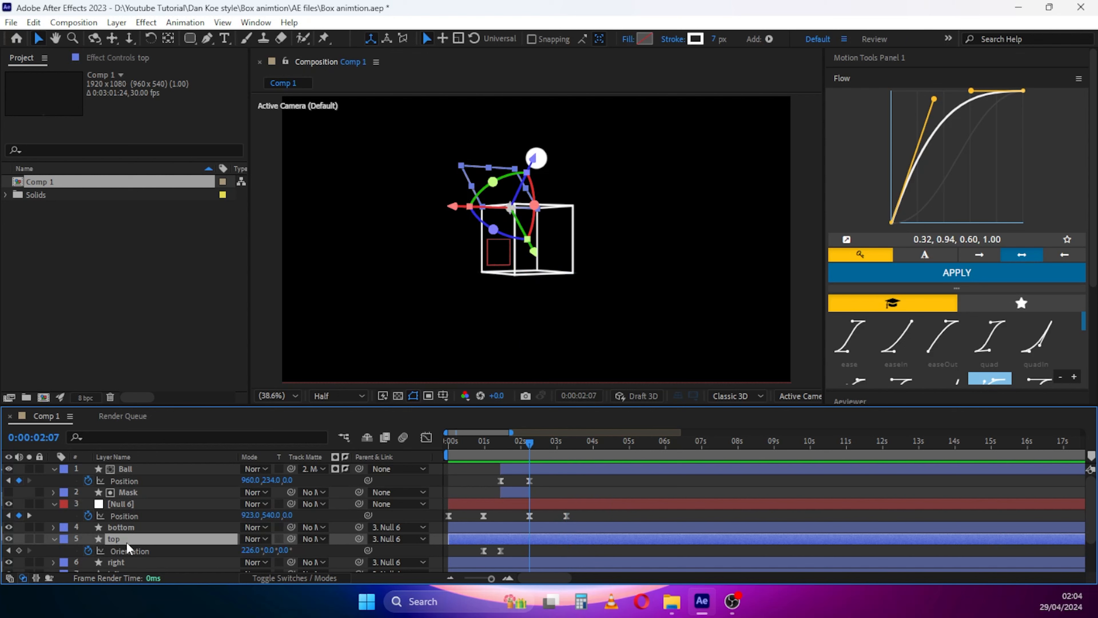
pyautogui.click(19, 550)
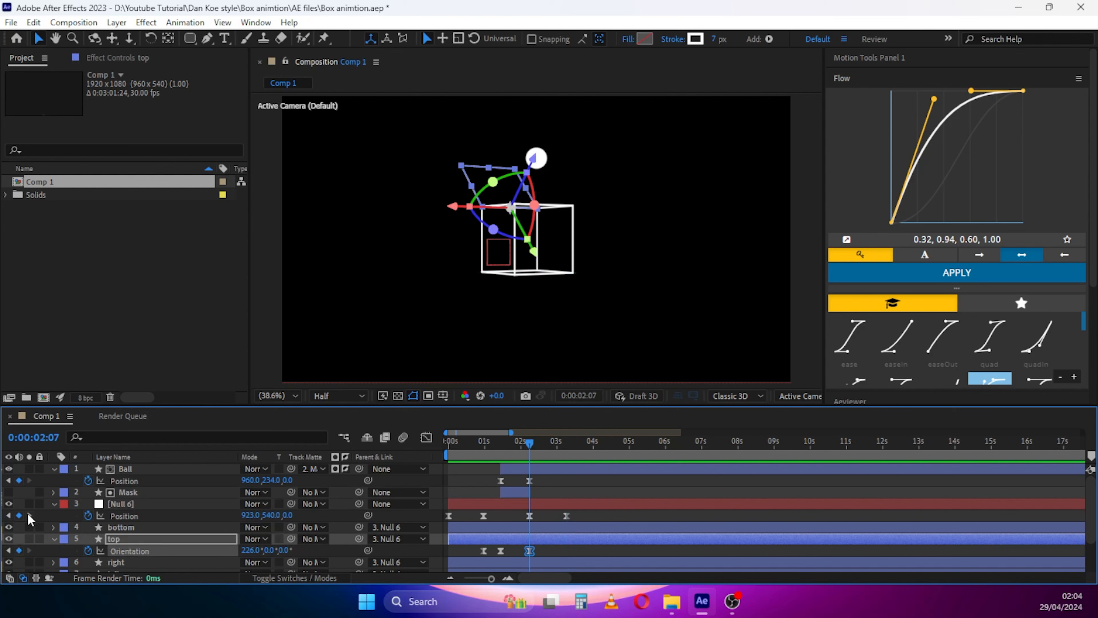
# Close the box lid by setting the top layer's X orientation to 90° at 0:00:02:21
pyautogui.click(29, 515)
pyautogui.click(546, 445)
pyautogui.click(249, 549)
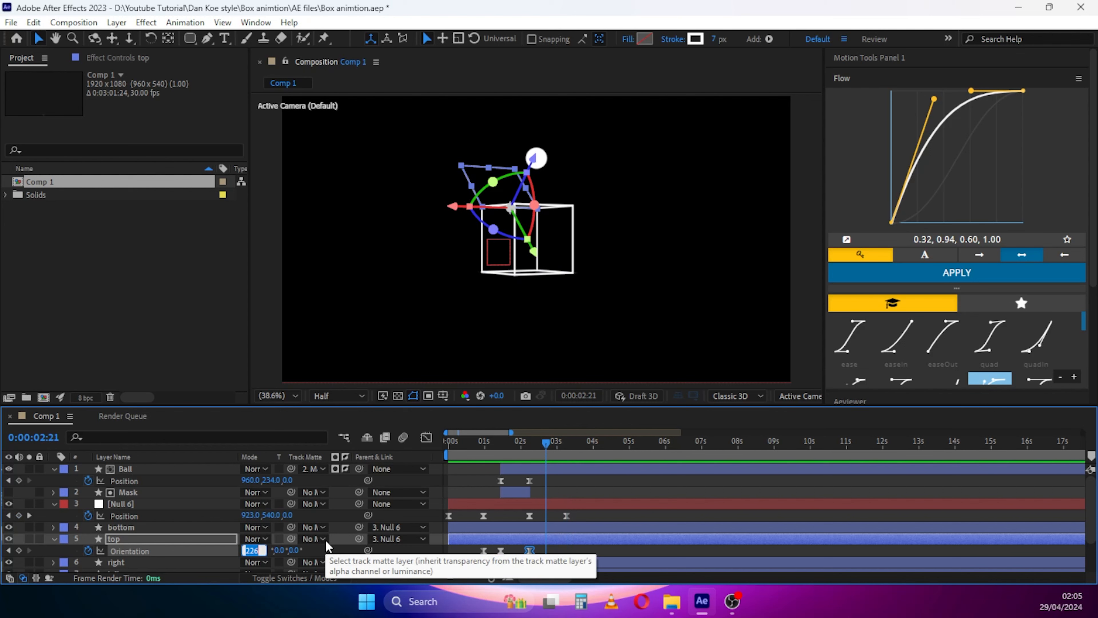
pyautogui.write('90')
pyautogui.press('Return')
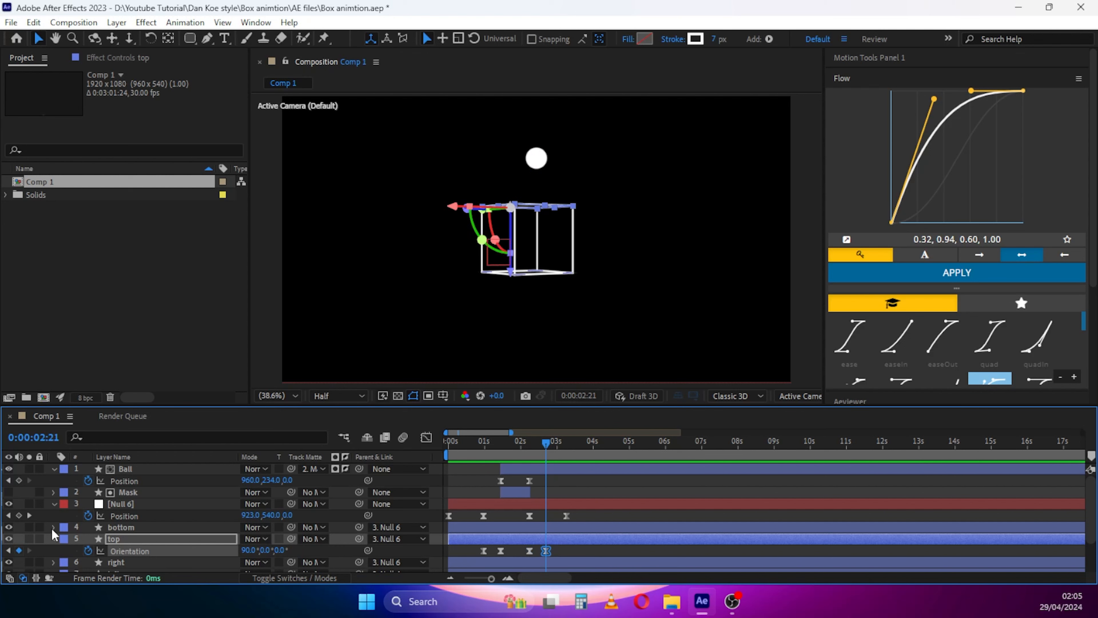
# Move Null 6 below the frame at 0:00:03:08 by setting its Y position to 1275
pyautogui.click(29, 515)
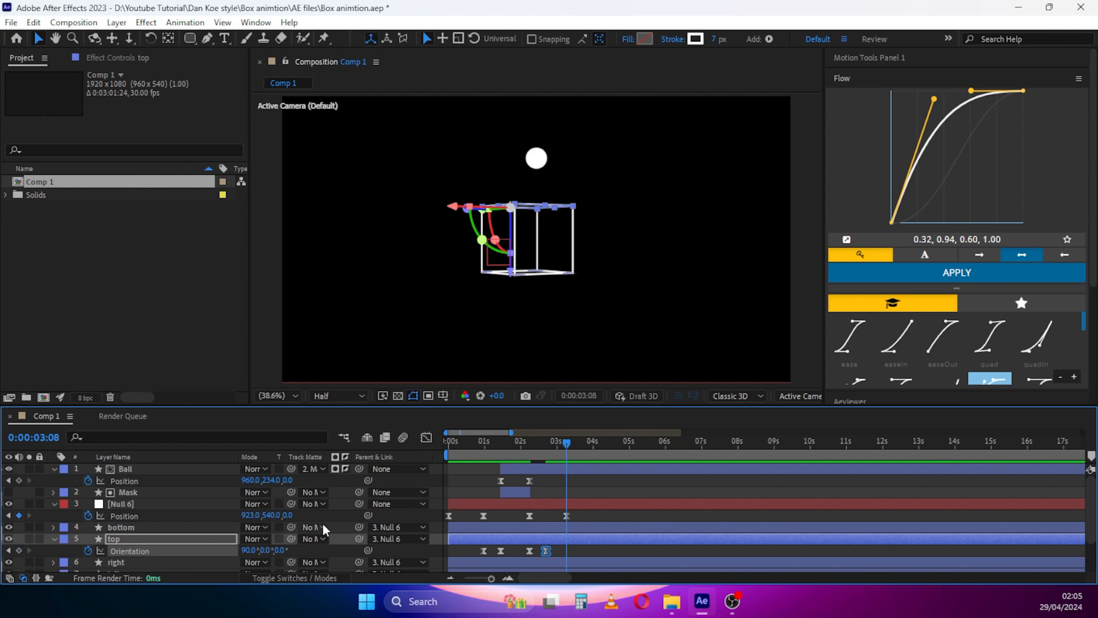
pyautogui.moveTo(272, 519); pyautogui.dragTo(742, 553)
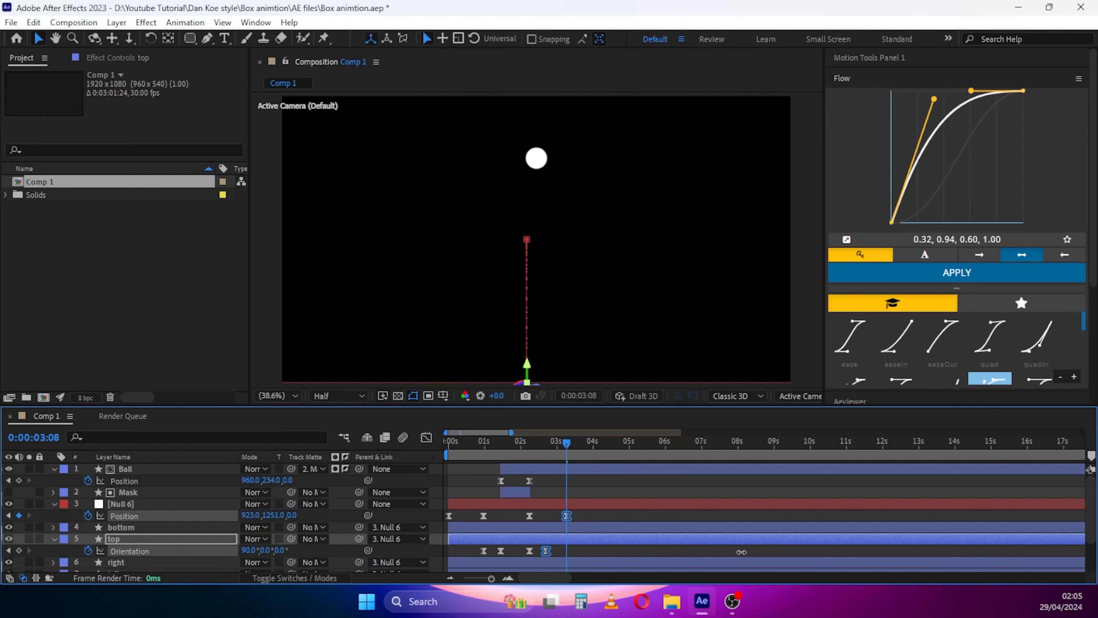
pyautogui.click(566, 516)
# Apply the cubicIn easing curve to the last two Position keyframes of Null 6
pyautogui.moveTo(587, 512); pyautogui.dragTo(522, 534)
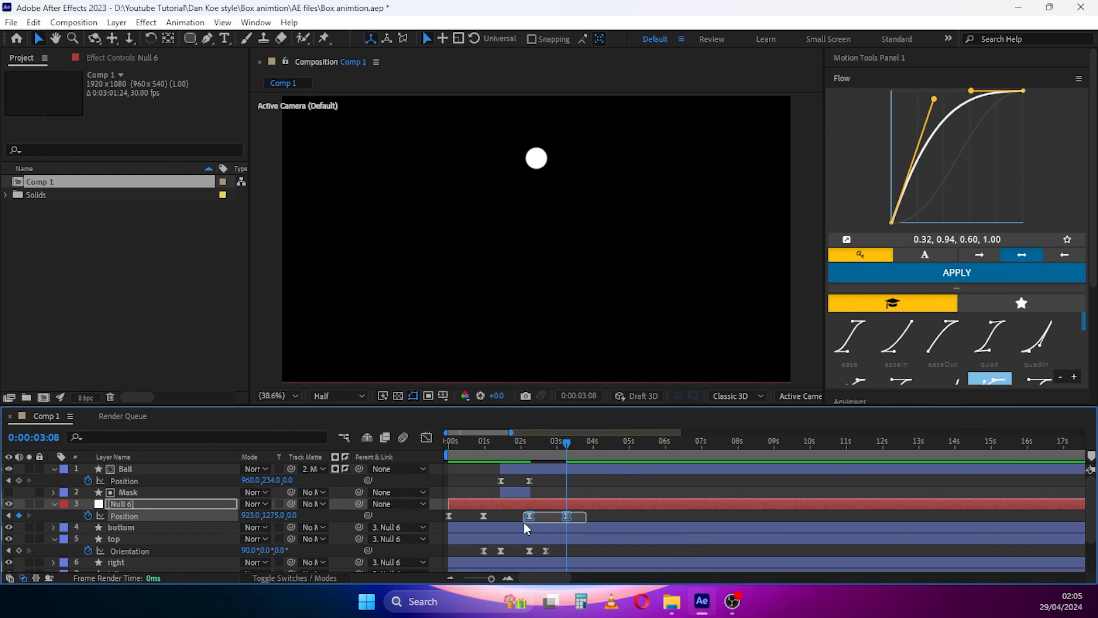
pyautogui.click(867, 79)
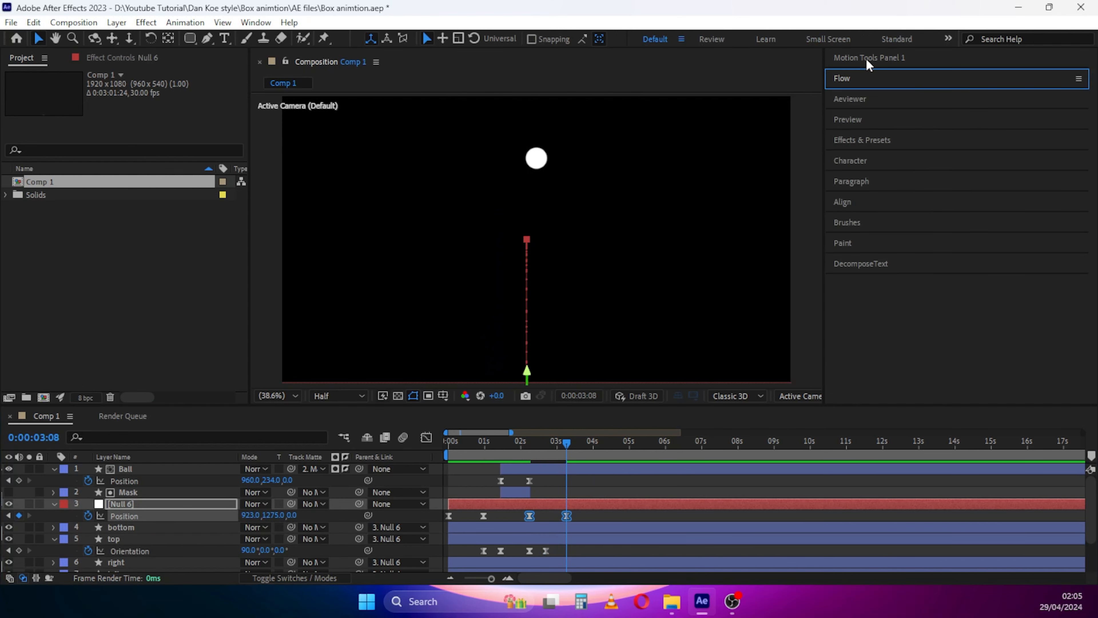
pyautogui.click(858, 78)
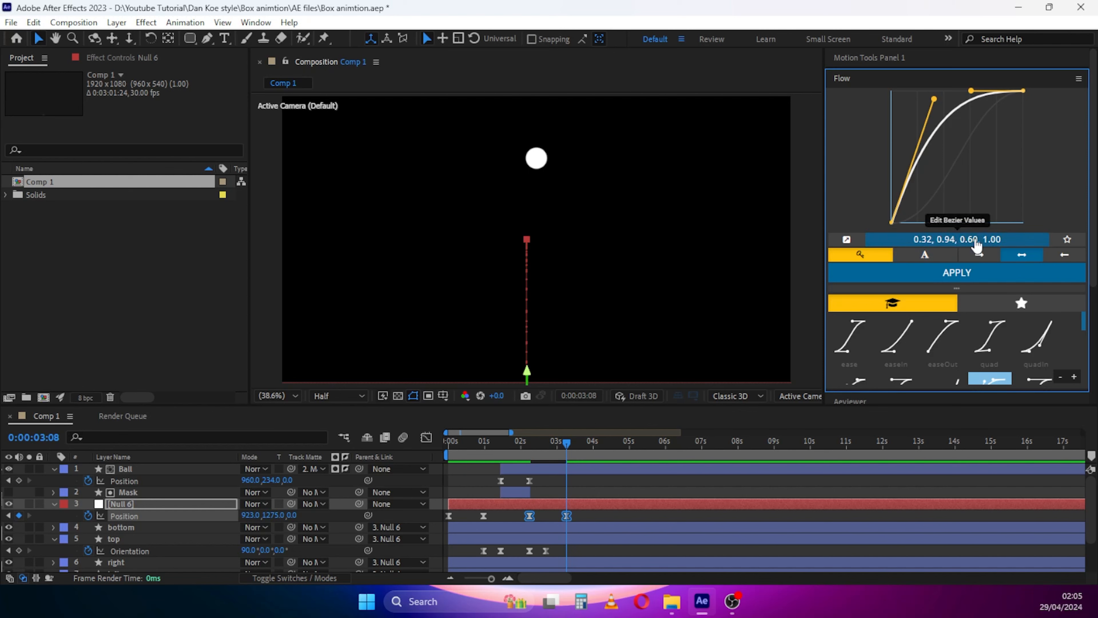
pyautogui.moveTo(960, 286); pyautogui.dragTo(957, 200)
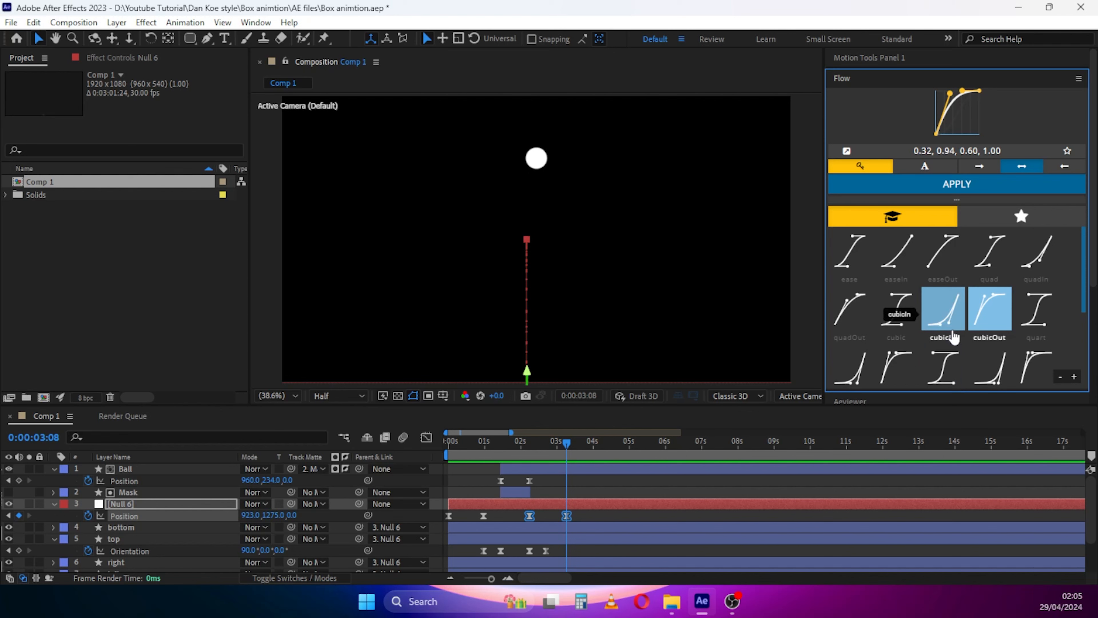
pyautogui.click(947, 325)
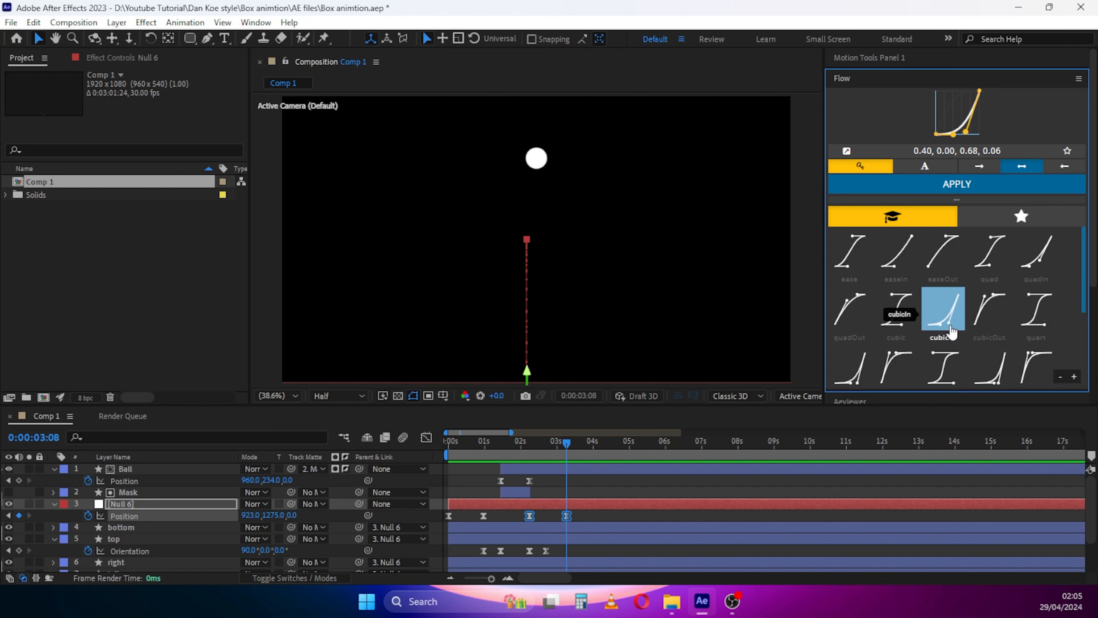
pyautogui.click(960, 190)
# Apply the ease curve to the top layer's last two Orientation keyframes and preview the lid closing
pyautogui.moveTo(558, 547); pyautogui.dragTo(525, 561)
pyautogui.click(850, 251)
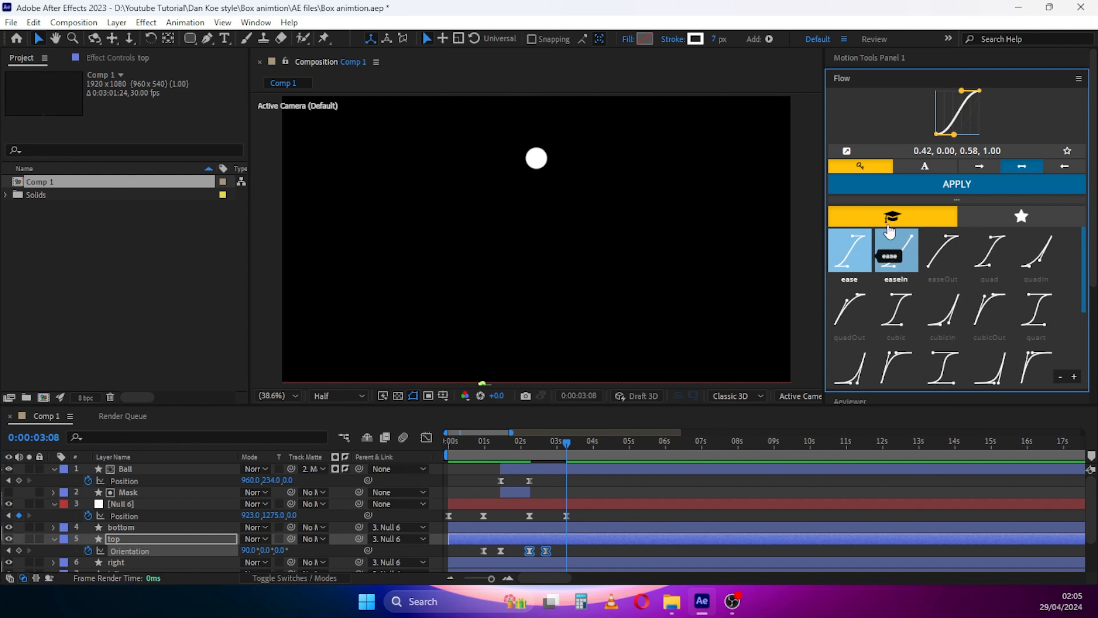
pyautogui.click(947, 184)
pyautogui.moveTo(567, 441); pyautogui.dragTo(526, 441)
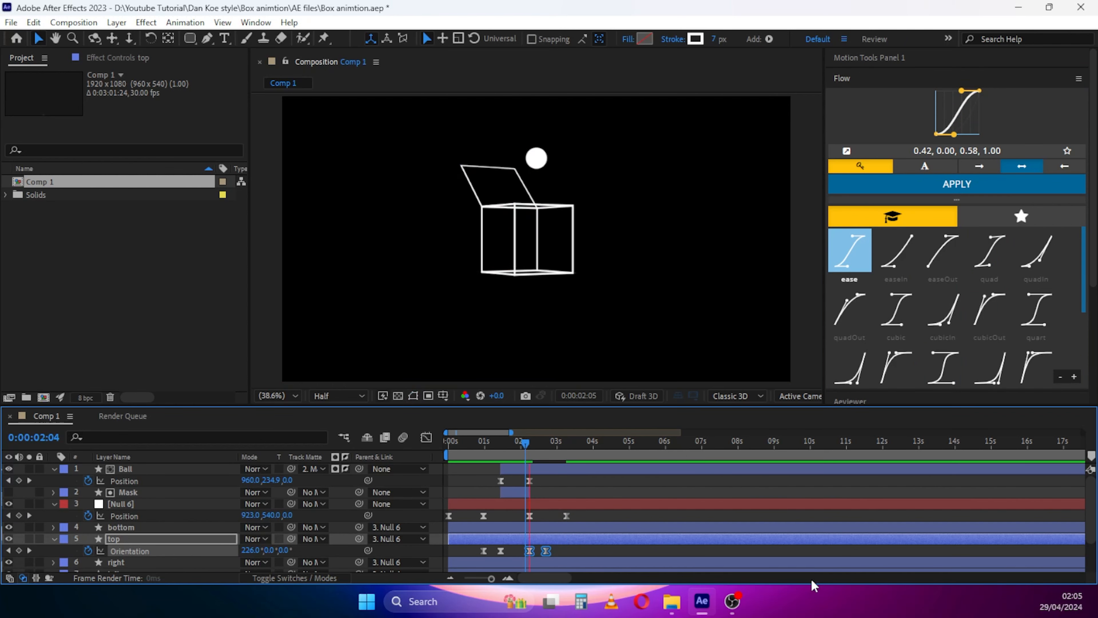
pyautogui.press('space')
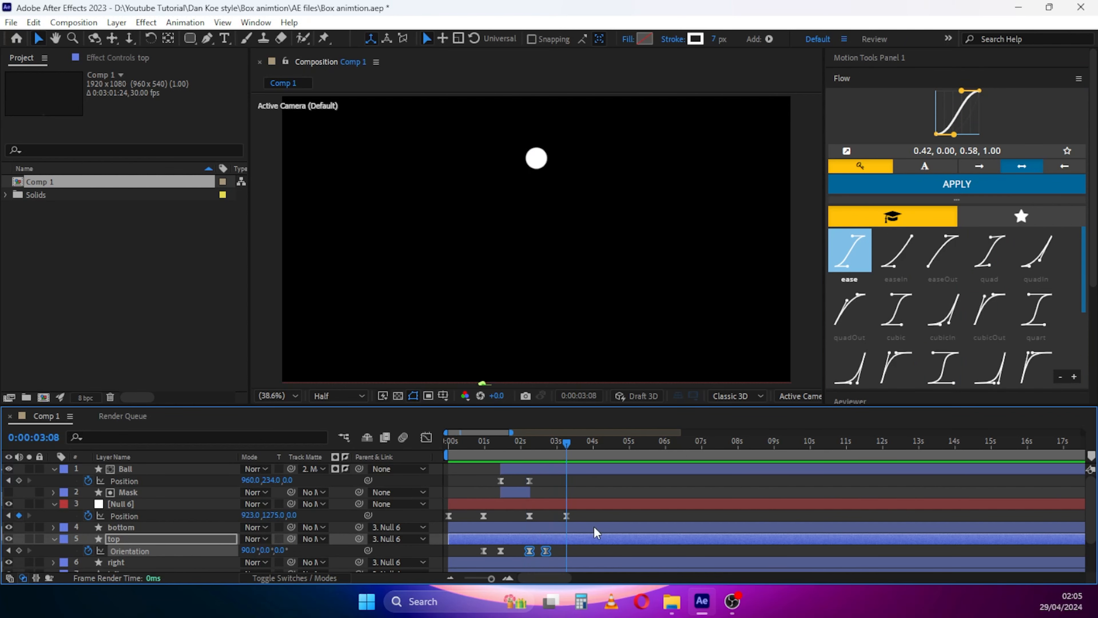
pyautogui.moveTo(511, 450); pyautogui.dragTo(539, 452)
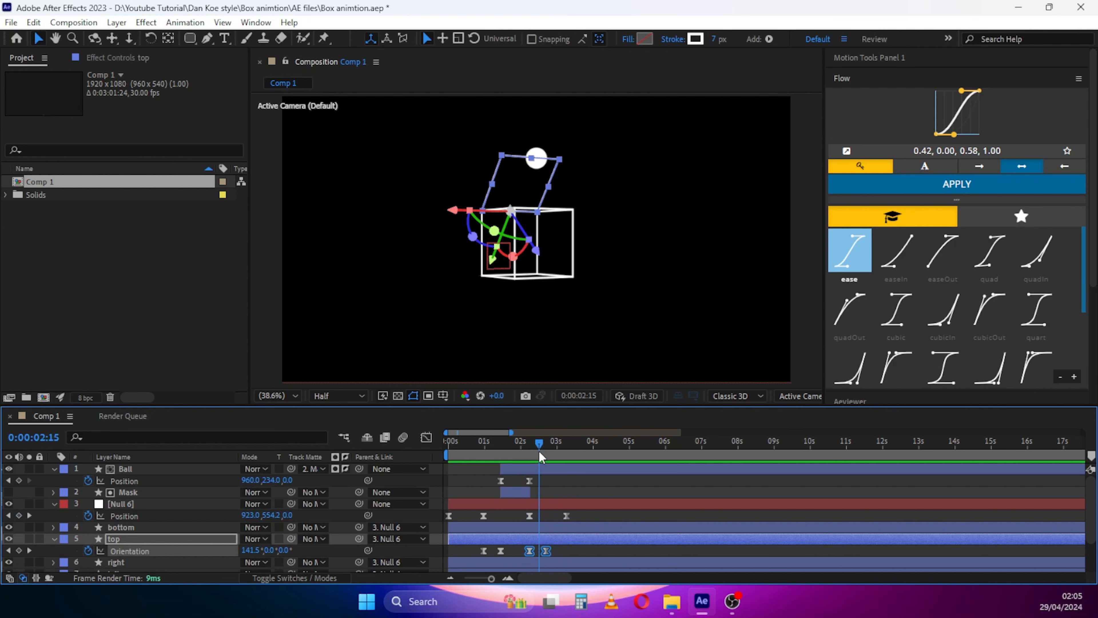
# Raise the Ball layer further at its 0:00:02:07 keyframe, to a Y position of about 112
pyautogui.click(8, 479)
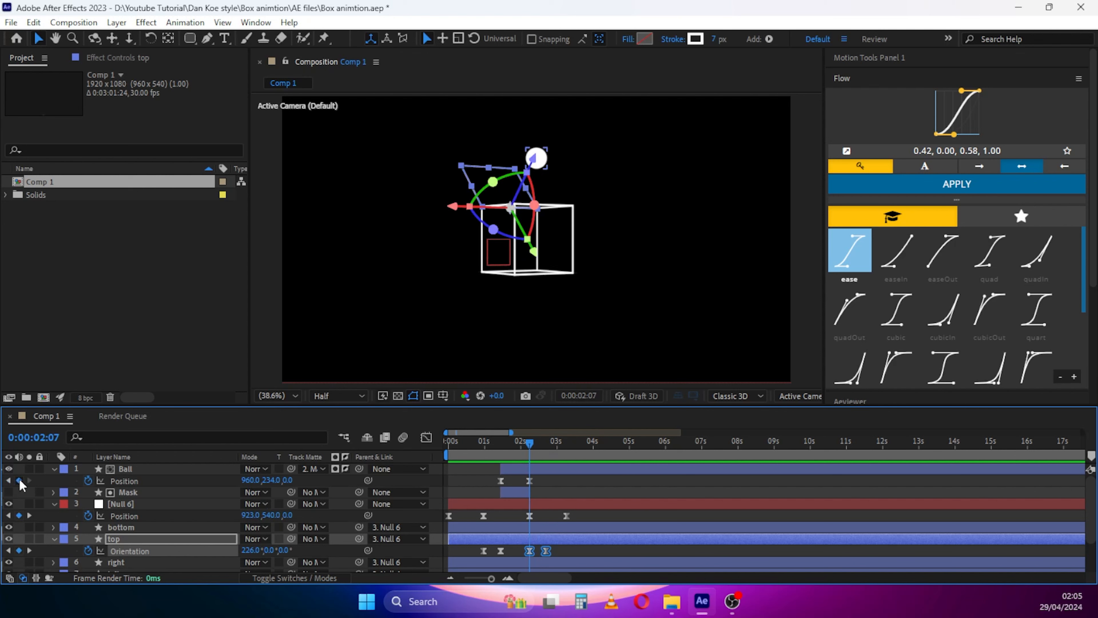
pyautogui.click(130, 469)
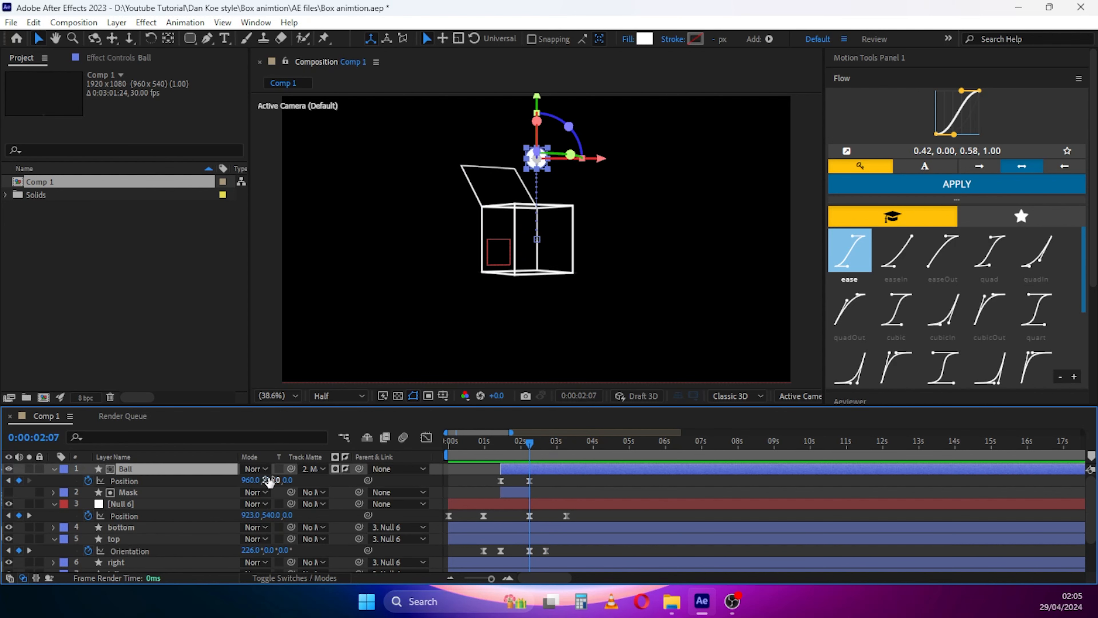
pyautogui.moveTo(269, 481); pyautogui.dragTo(193, 475)
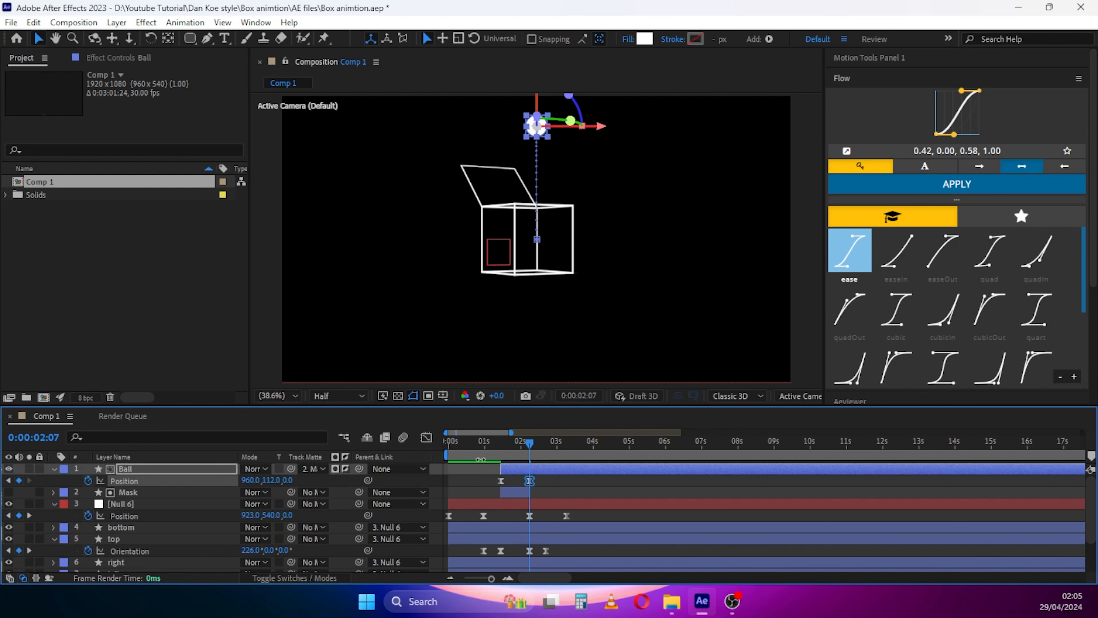
# Add a Ball Position keyframe holding its height at 0:00:02:20, and set its Y position to 540 at 0:00:03:20
pyautogui.moveTo(532, 450)
pyautogui.mouseDown()
pyautogui.moveTo(568, 453)
pyautogui.moveTo(546, 458)
pyautogui.mouseUp()
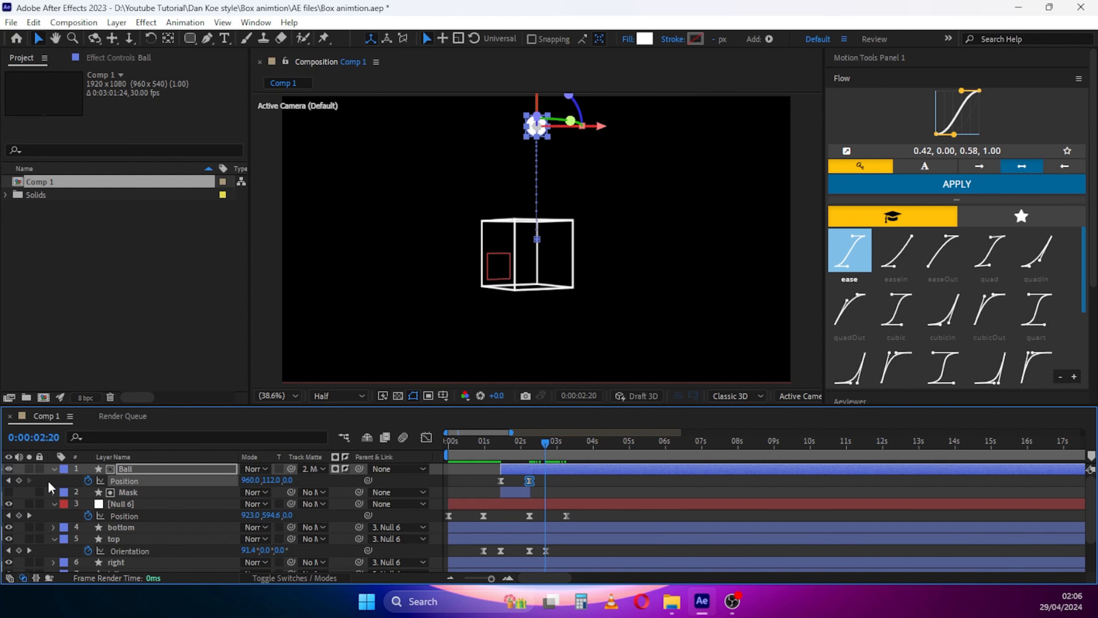
pyautogui.click(19, 480)
pyautogui.moveTo(549, 452); pyautogui.dragTo(580, 456)
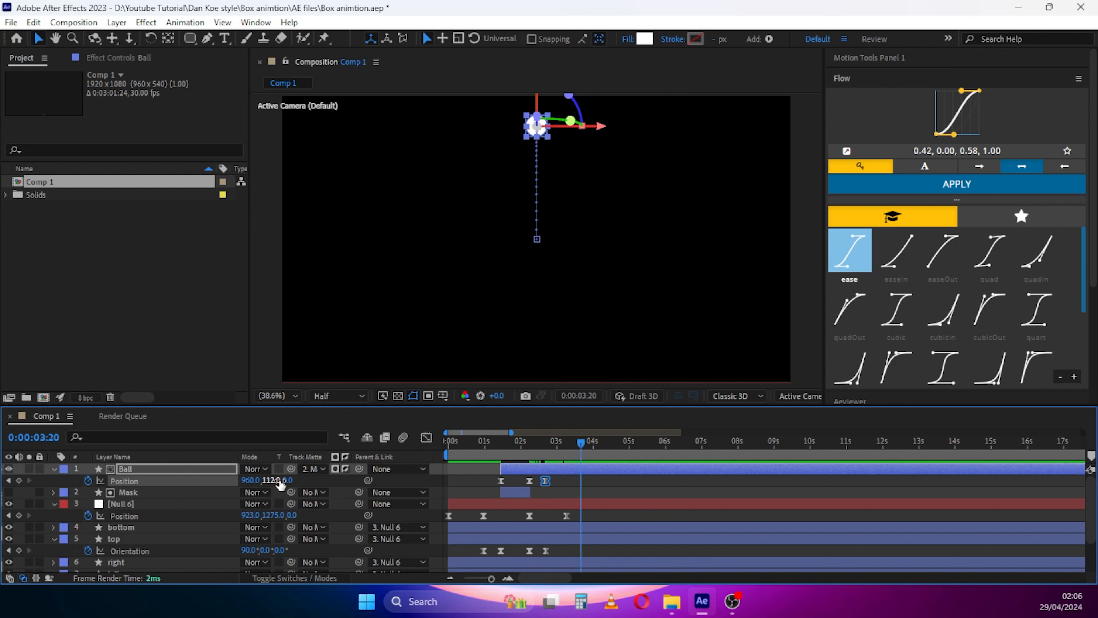
pyautogui.moveTo(268, 480); pyautogui.dragTo(324, 488)
pyautogui.click(269, 480)
pyautogui.write('540')
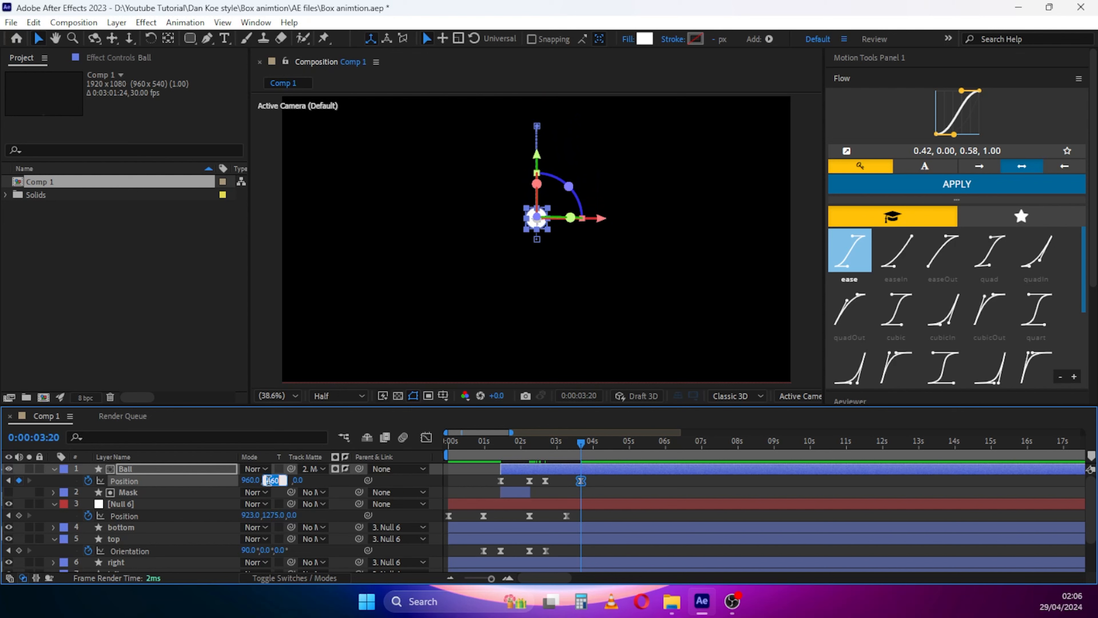
pyautogui.press('Return')
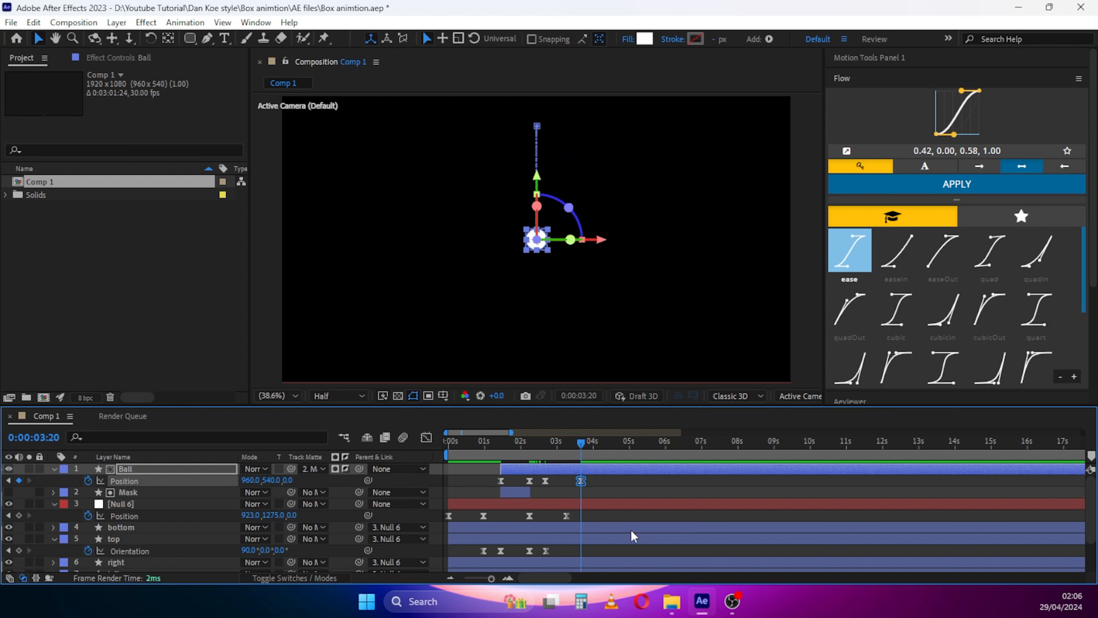
# Apply the ease curve to the Ball layer's last two Position keyframes and preview the animation from the start
pyautogui.moveTo(597, 497); pyautogui.dragTo(541, 475)
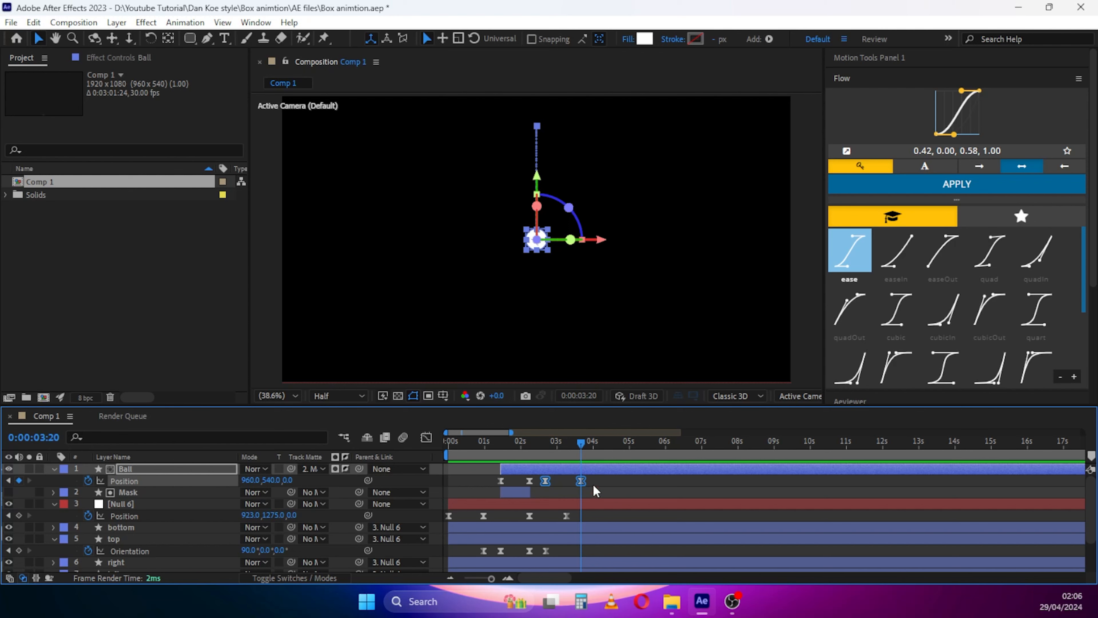
pyautogui.moveTo(596, 490); pyautogui.dragTo(537, 476)
pyautogui.click(943, 191)
pyautogui.click(400, 448)
pyautogui.press('Home')
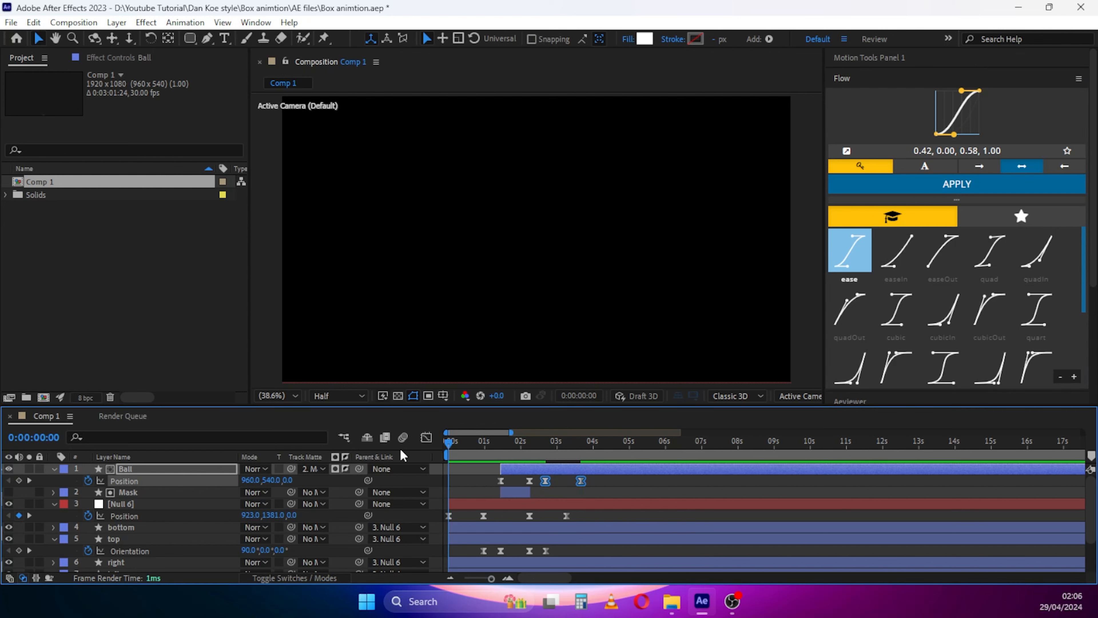
pyautogui.press('space')
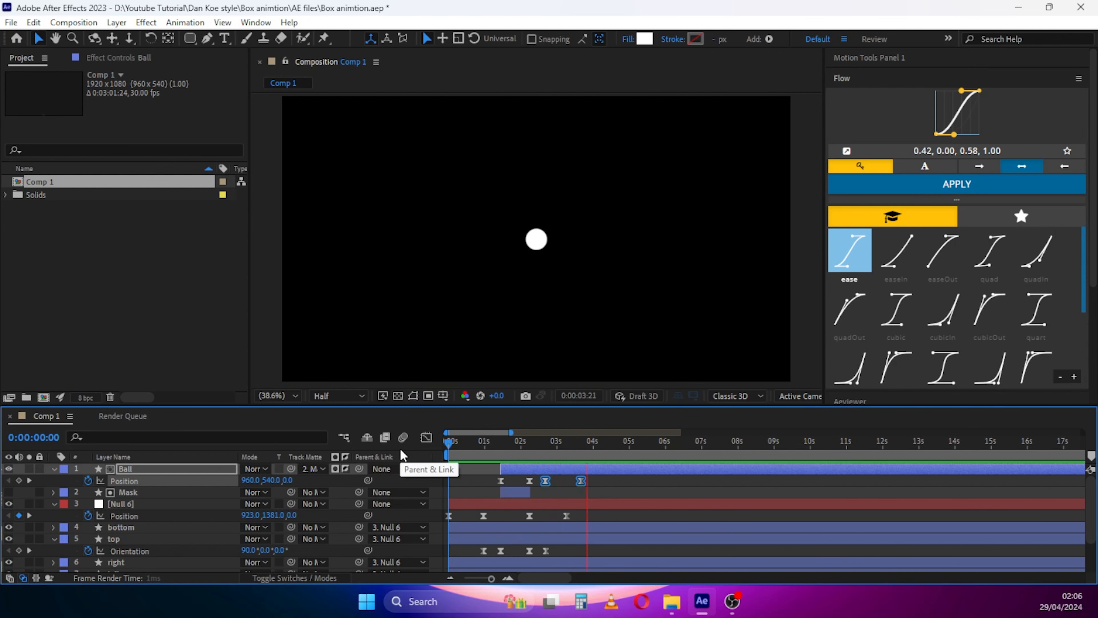
pyautogui.press('space')
# Collapse the properties of all layers, and expand only the Ball layer to show its property groups
pyautogui.click(601, 490)
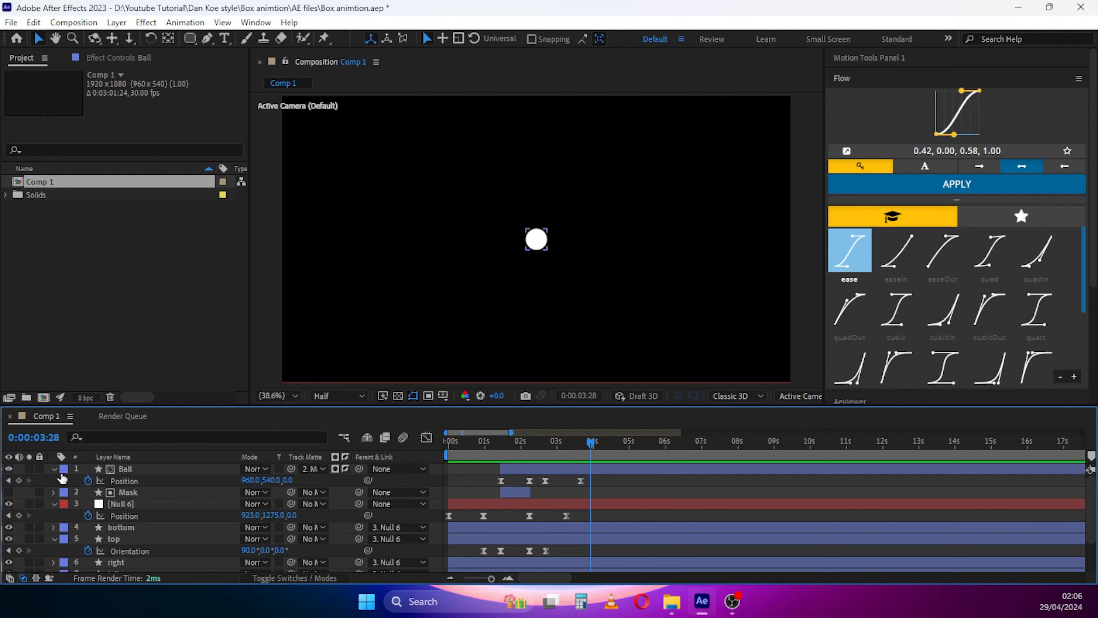
pyautogui.click(123, 471)
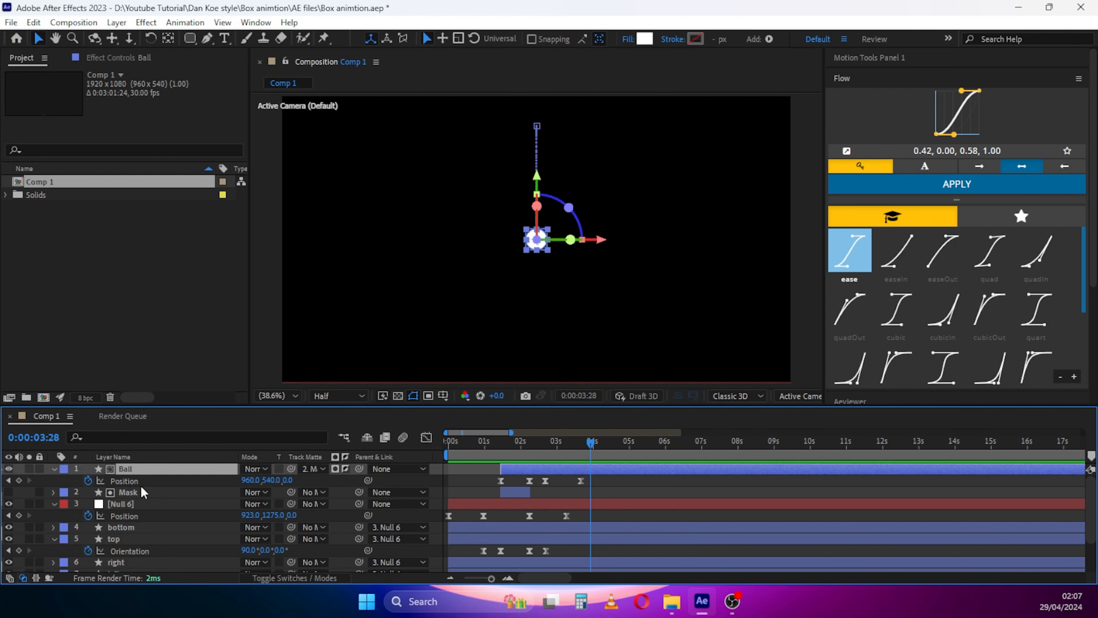
pyautogui.hotkey('ctrl', 'a')
pyautogui.press('u')
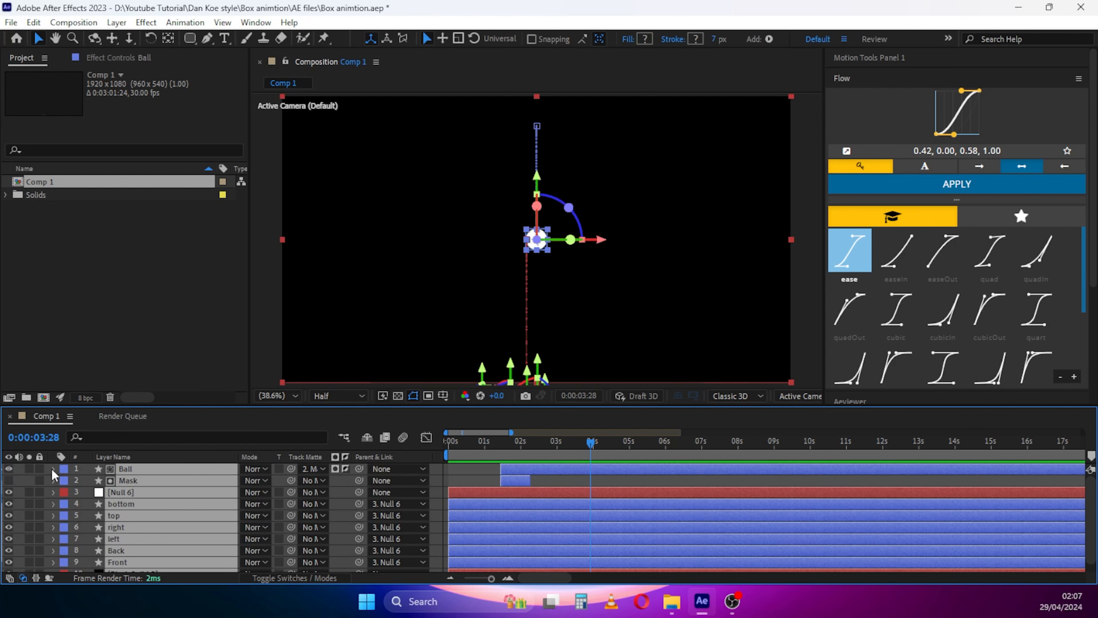
pyautogui.click(114, 456)
pyautogui.click(129, 469)
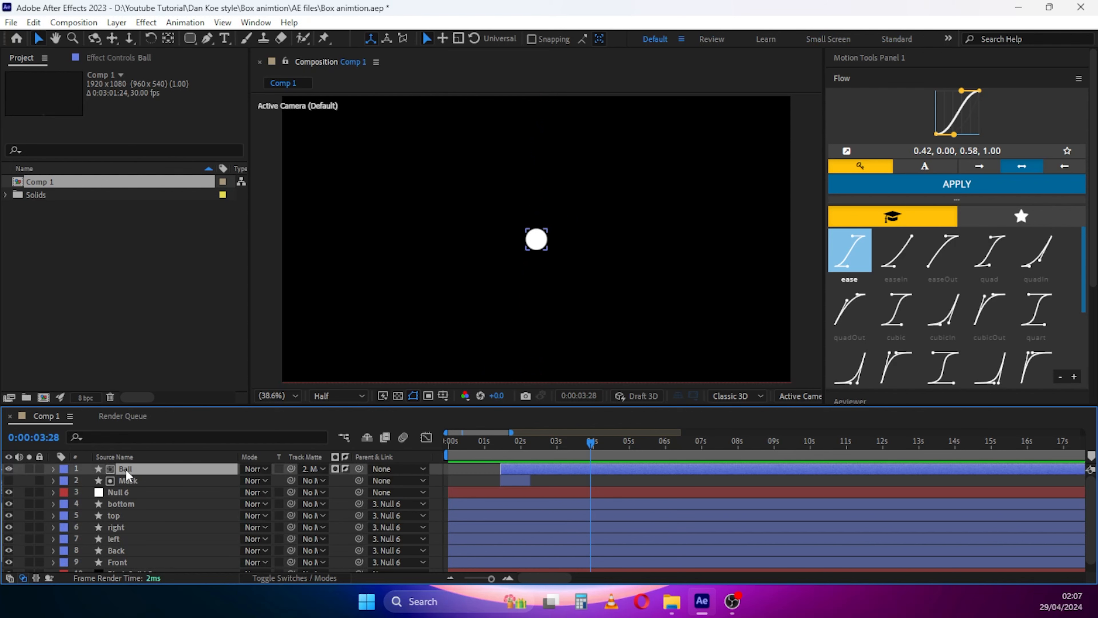
pyautogui.click(53, 468)
pyautogui.click(65, 492)
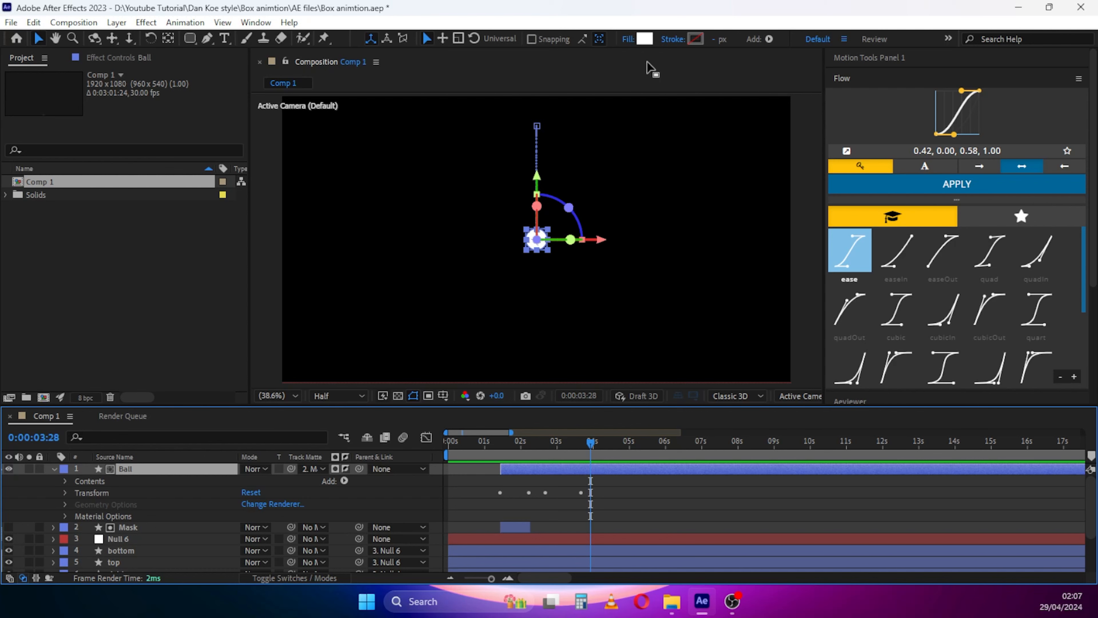
# Give the Ball shape a Solid Color stroke at 100% opacity
pyautogui.click(672, 39)
pyautogui.click(388, 234)
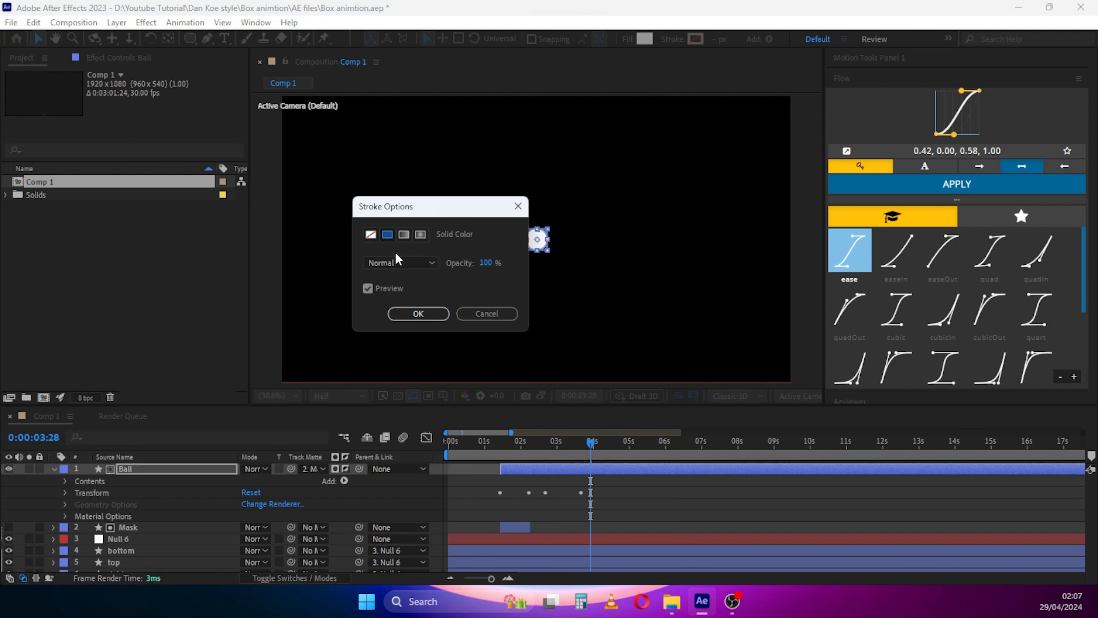
pyautogui.click(409, 316)
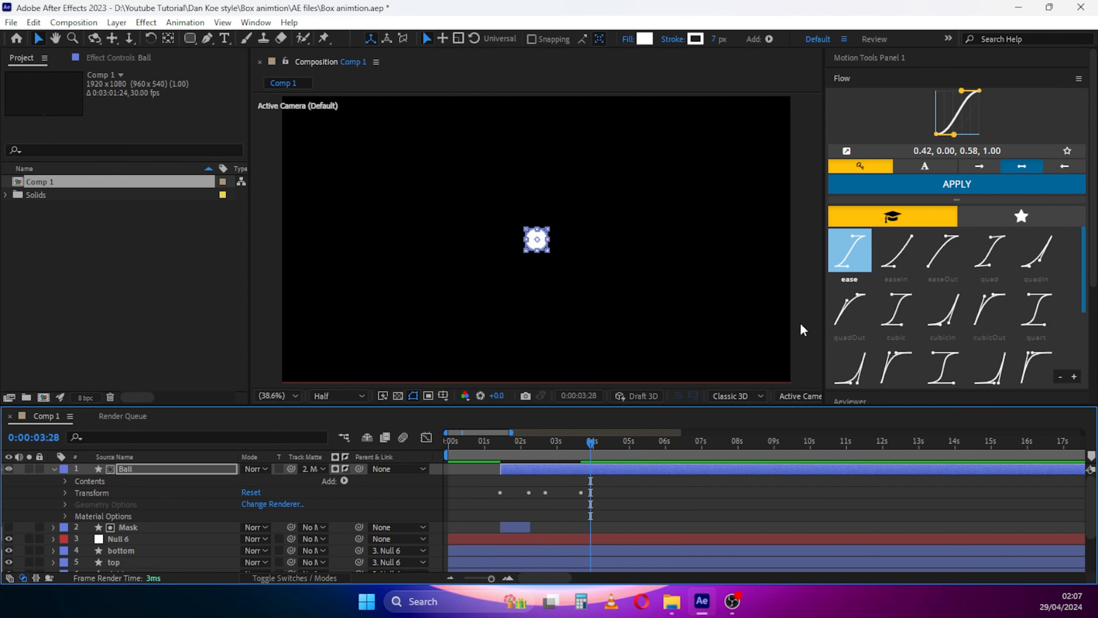
pyautogui.moveTo(524, 456); pyautogui.dragTo(592, 462)
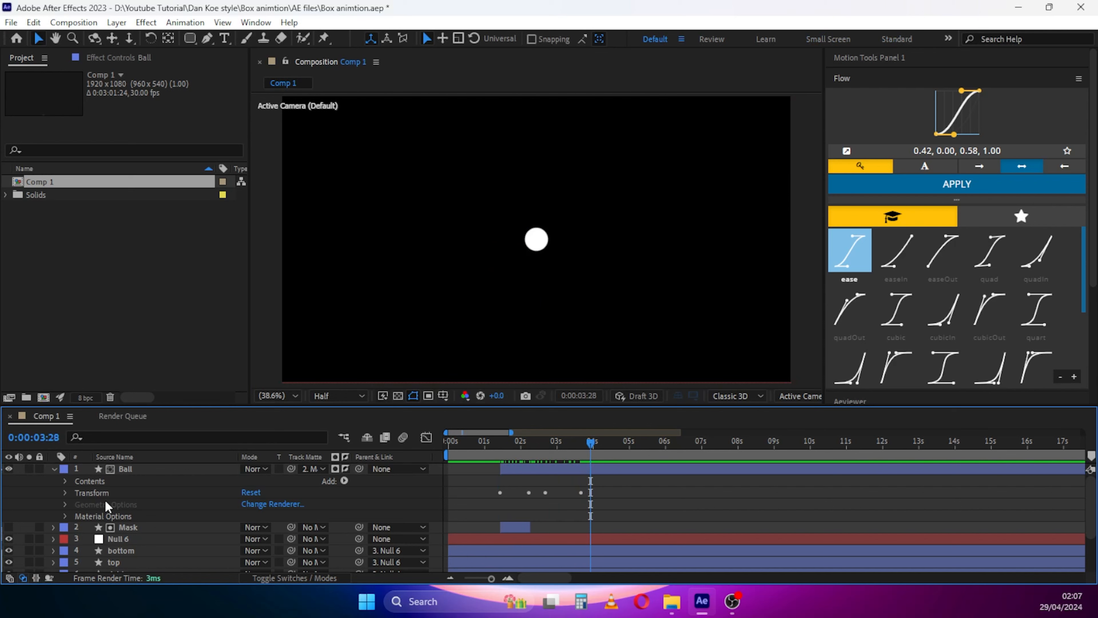
# Add Size, Position and Roundness keyframes to the Ball's Rectangle Path 1 at 0:00:03:28
pyautogui.click(83, 479)
pyautogui.click(63, 481)
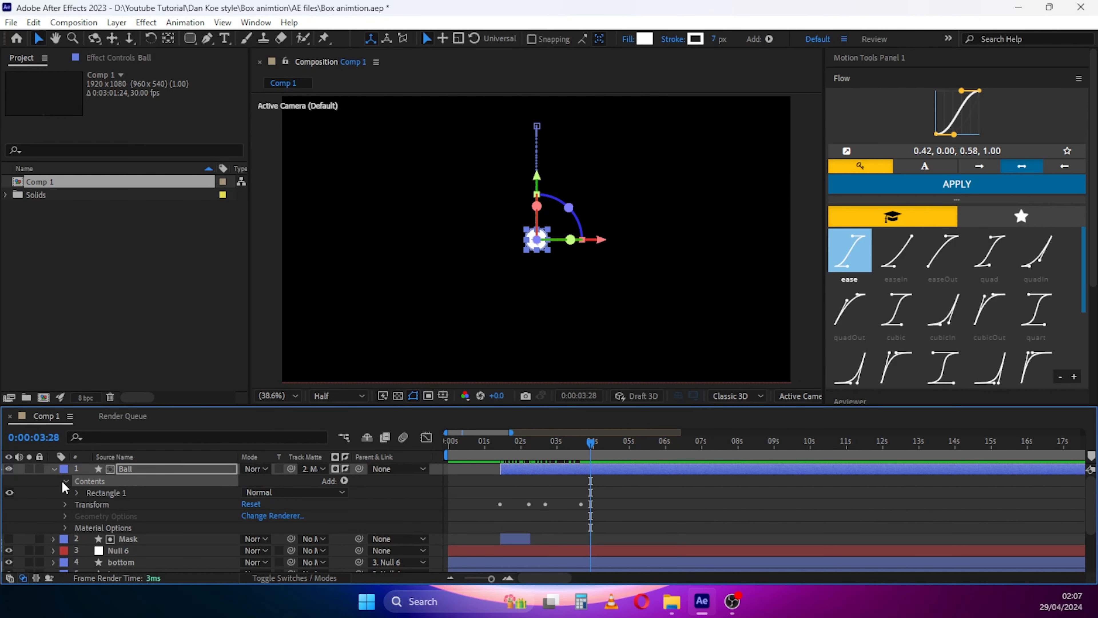
pyautogui.click(78, 493)
pyautogui.click(88, 505)
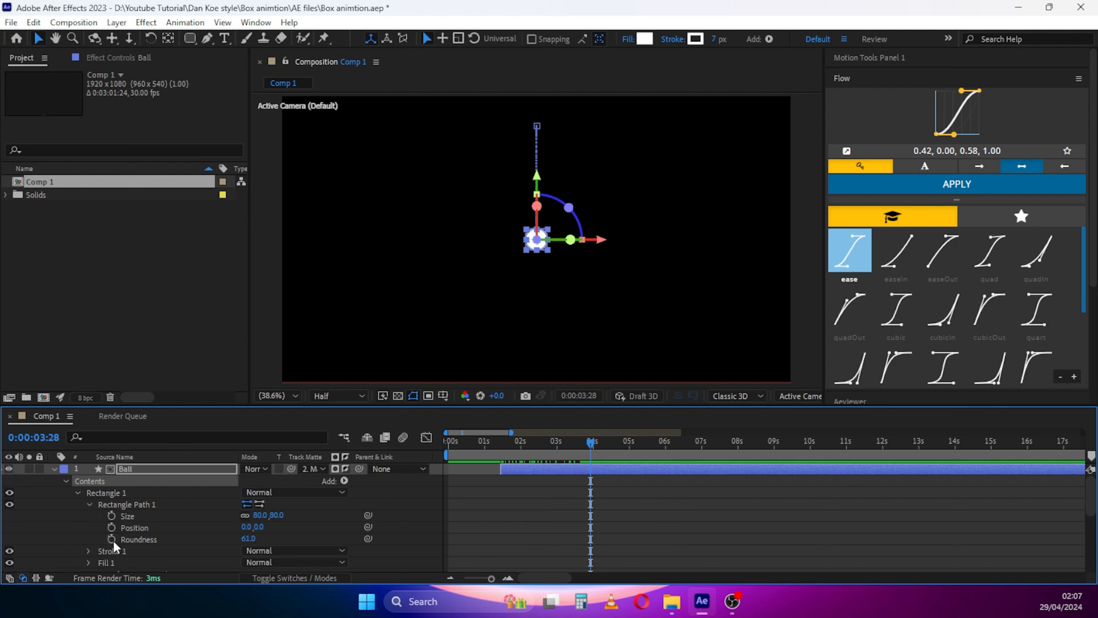
pyautogui.click(112, 515)
pyautogui.click(111, 539)
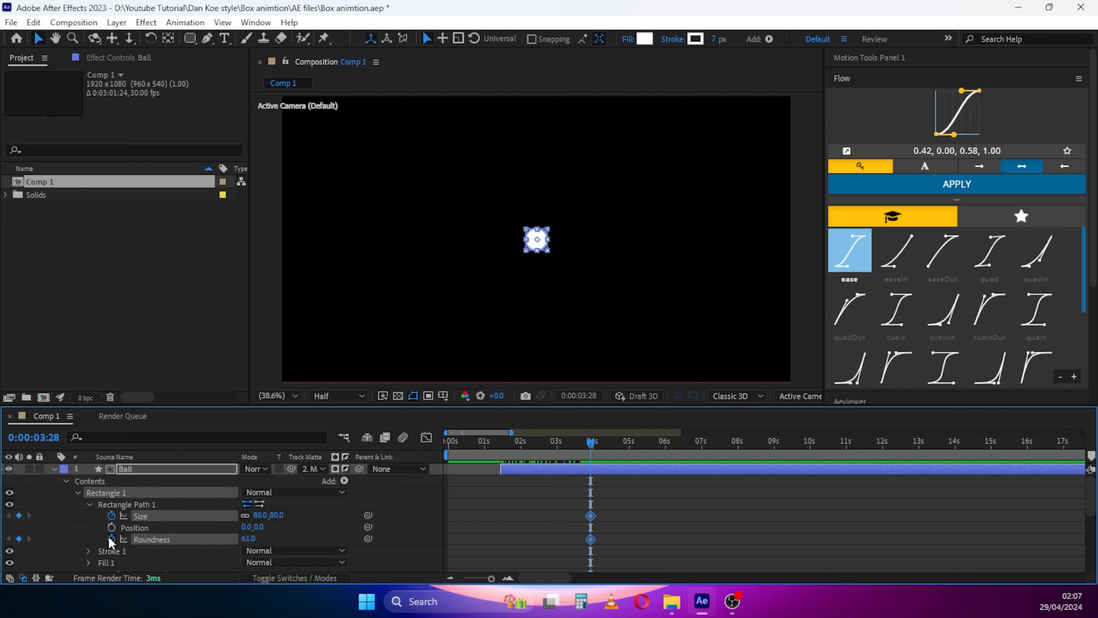
pyautogui.click(110, 528)
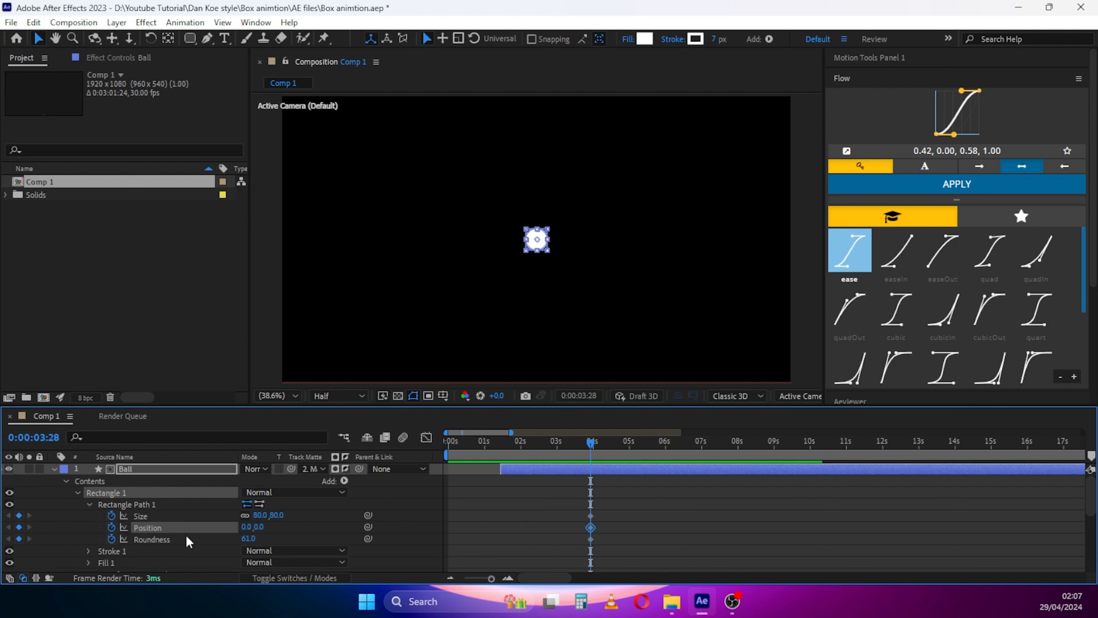
pyautogui.click(354, 515)
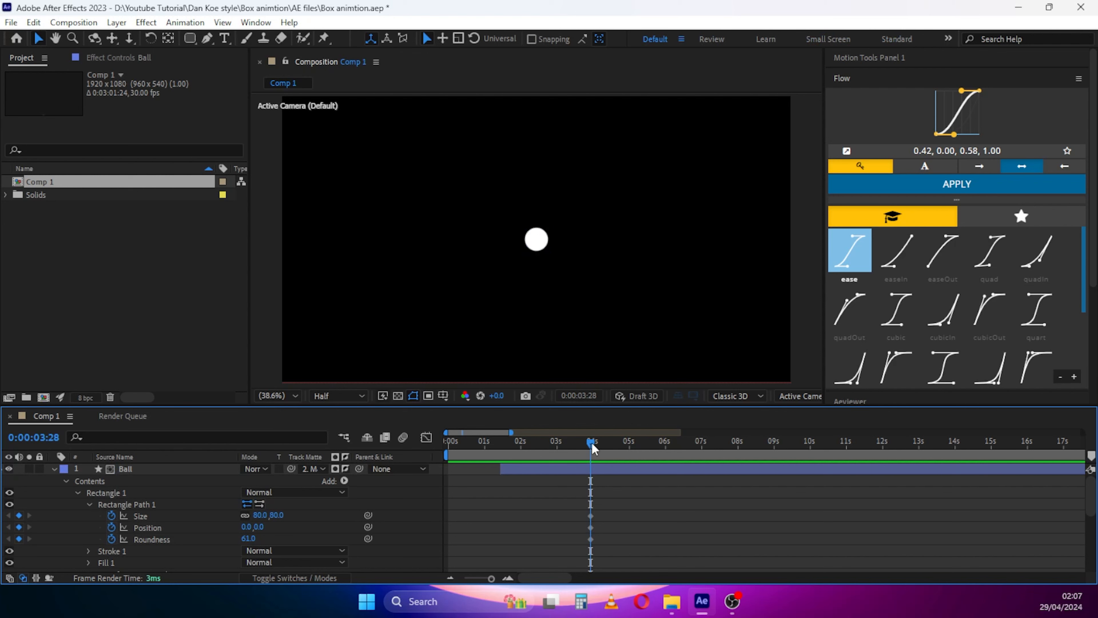
# At 0:00:04:25, set Rectangle Path 1's Size to 223 by 223 and its Roundness to 0
pyautogui.moveTo(593, 444); pyautogui.dragTo(624, 449)
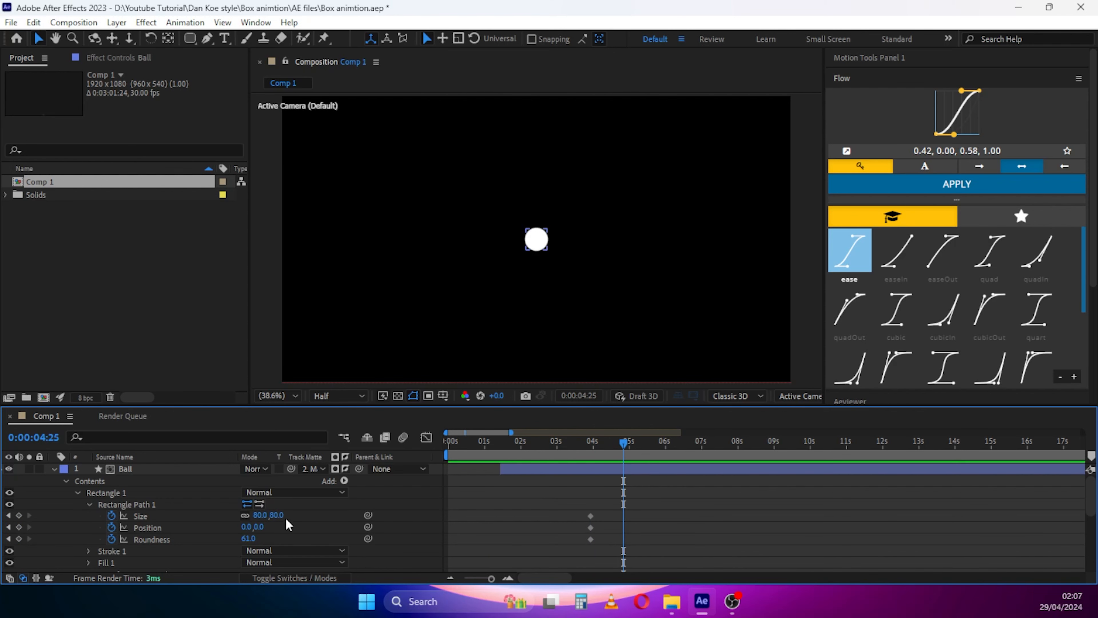
pyautogui.moveTo(262, 515); pyautogui.dragTo(355, 511)
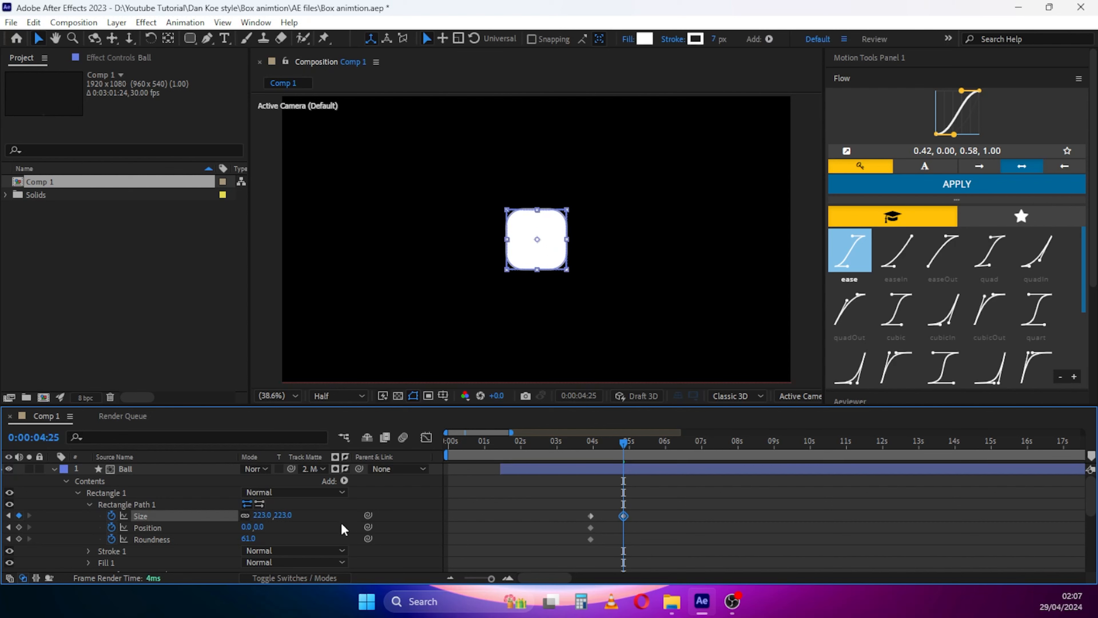
pyautogui.moveTo(252, 538); pyautogui.dragTo(186, 539)
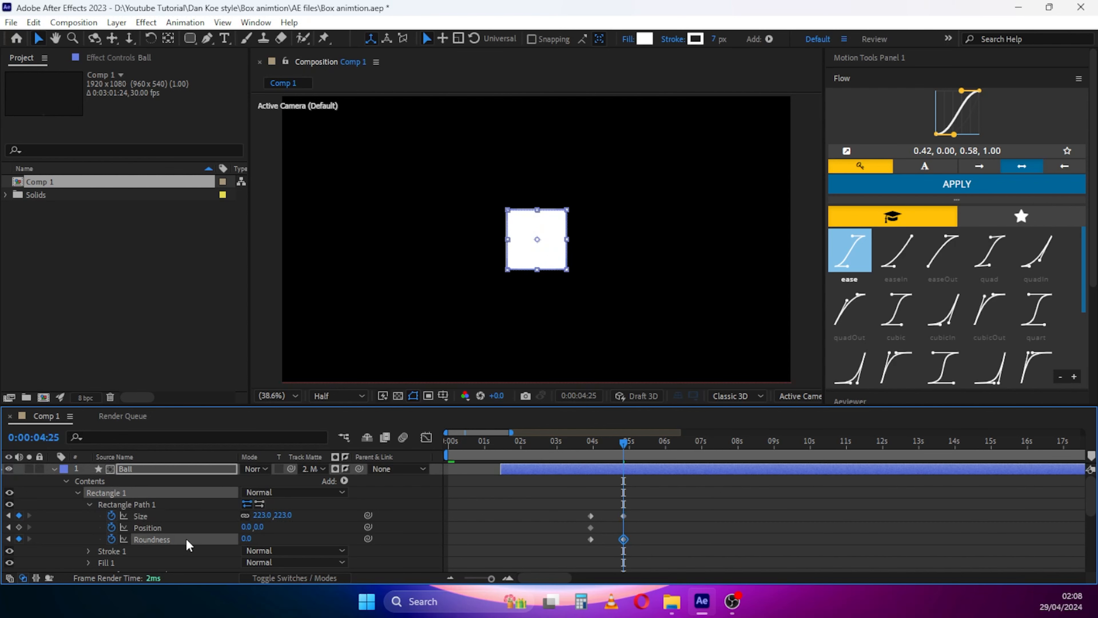
pyautogui.click(357, 544)
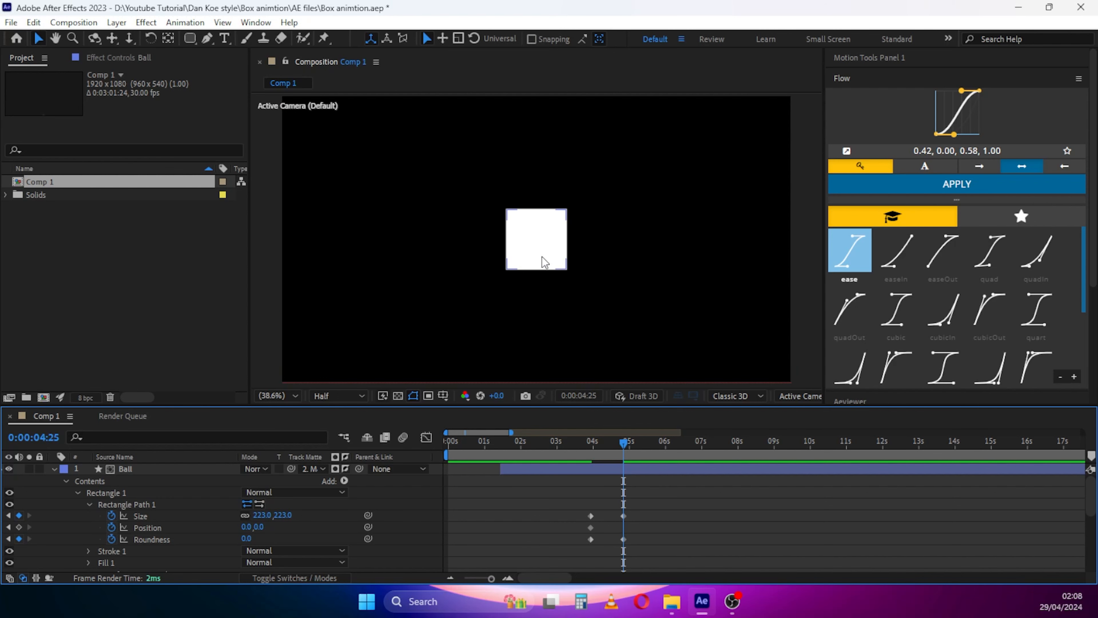
# Unlink the Size proportions at 0:00:04:25, set the rectangle's height to 359, and shift its path Position to X 112
pyautogui.click(244, 516)
pyautogui.moveTo(280, 518); pyautogui.dragTo(360, 504)
pyautogui.click(302, 518)
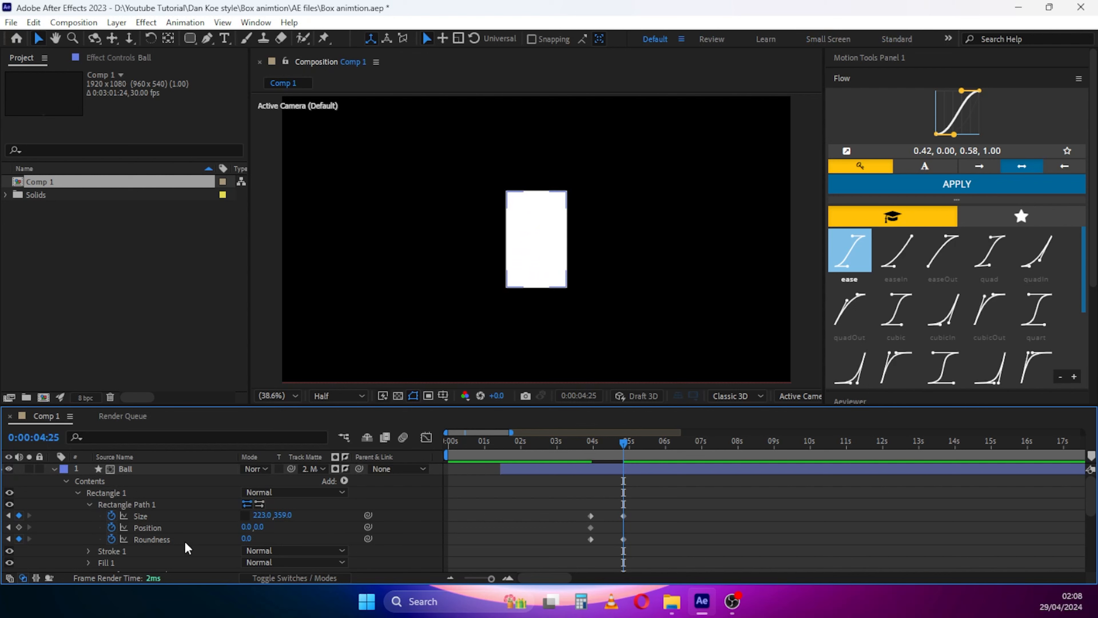
pyautogui.moveTo(247, 529); pyautogui.dragTo(323, 526)
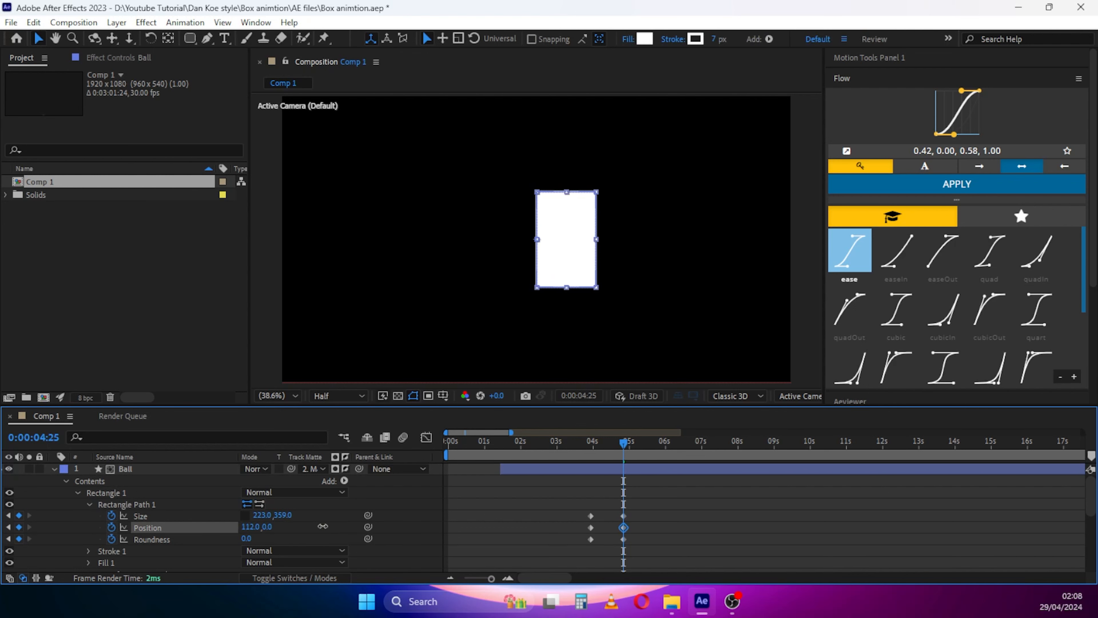
pyautogui.click(319, 518)
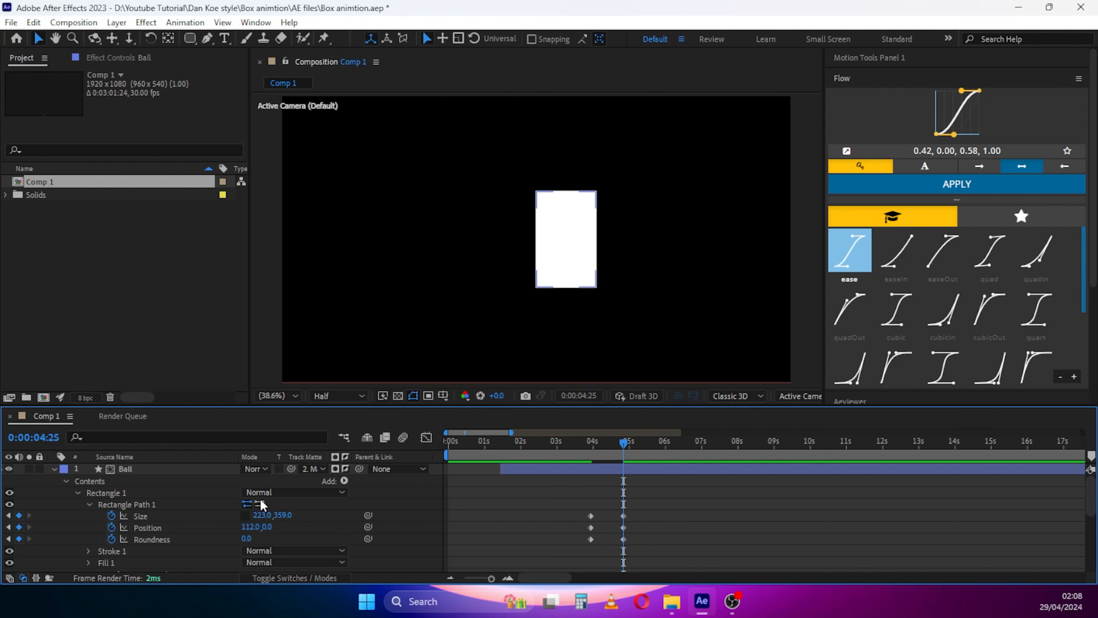
# Add an Opacity keyframe at 100% for the Ball's Fill 1 at 0:00:03:28
pyautogui.scroll(-3, 162, 506)
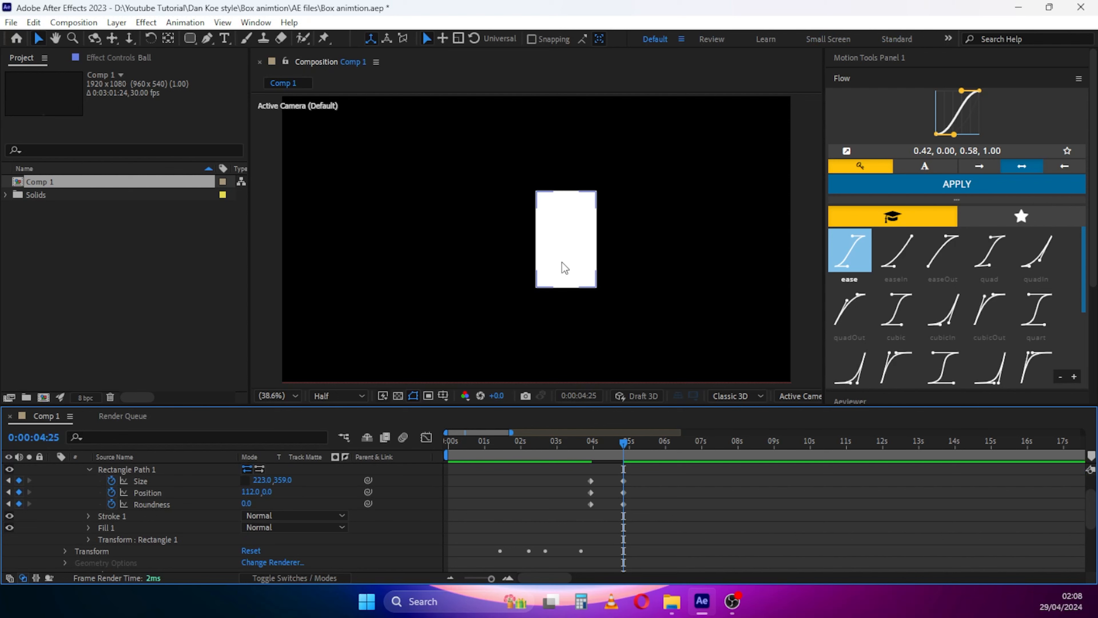
pyautogui.click(101, 526)
pyautogui.click(89, 528)
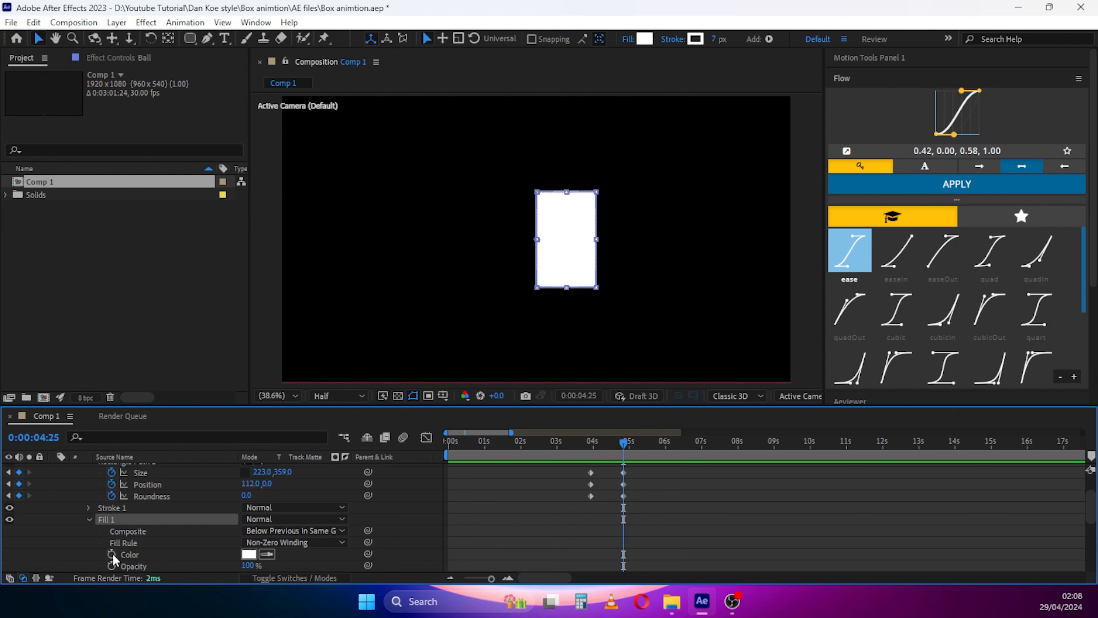
pyautogui.click(9, 496)
pyautogui.scroll(-1, 118, 521)
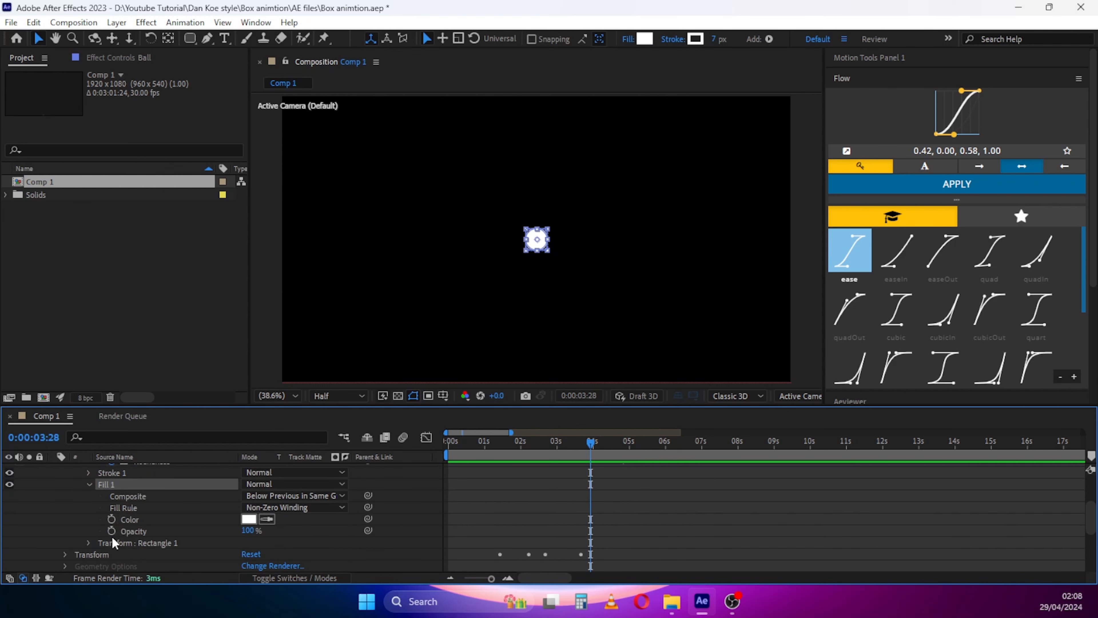
pyautogui.click(111, 531)
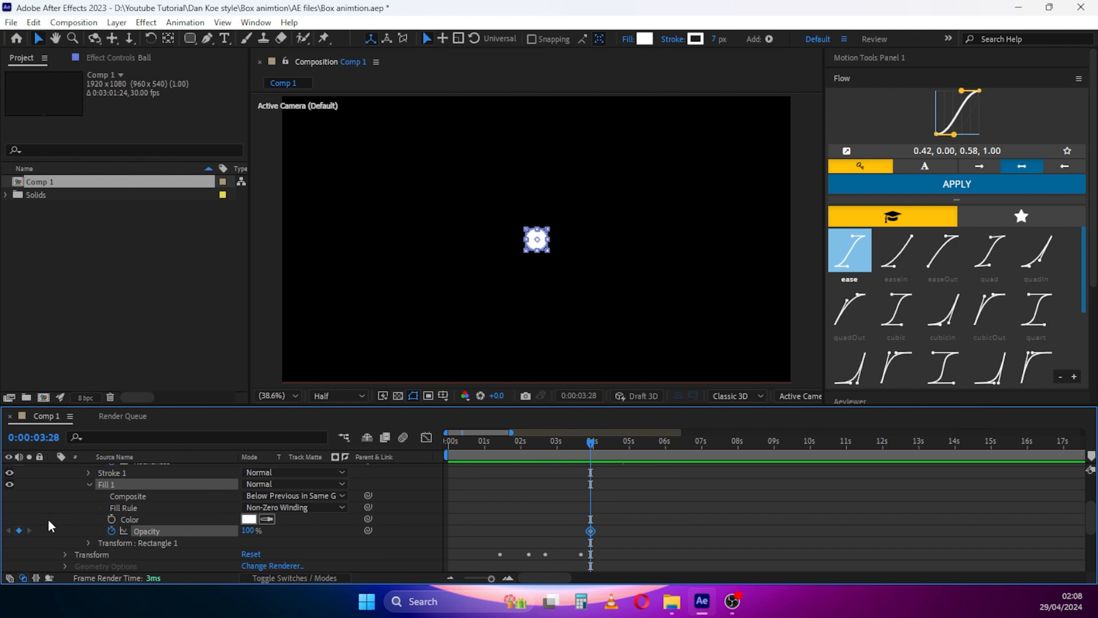
# Set Fill 1's Opacity to 0% at 0:00:04:25 and preview the ball morphing into an outlined rectangle
pyautogui.scroll(1, 51, 526)
pyautogui.click(29, 496)
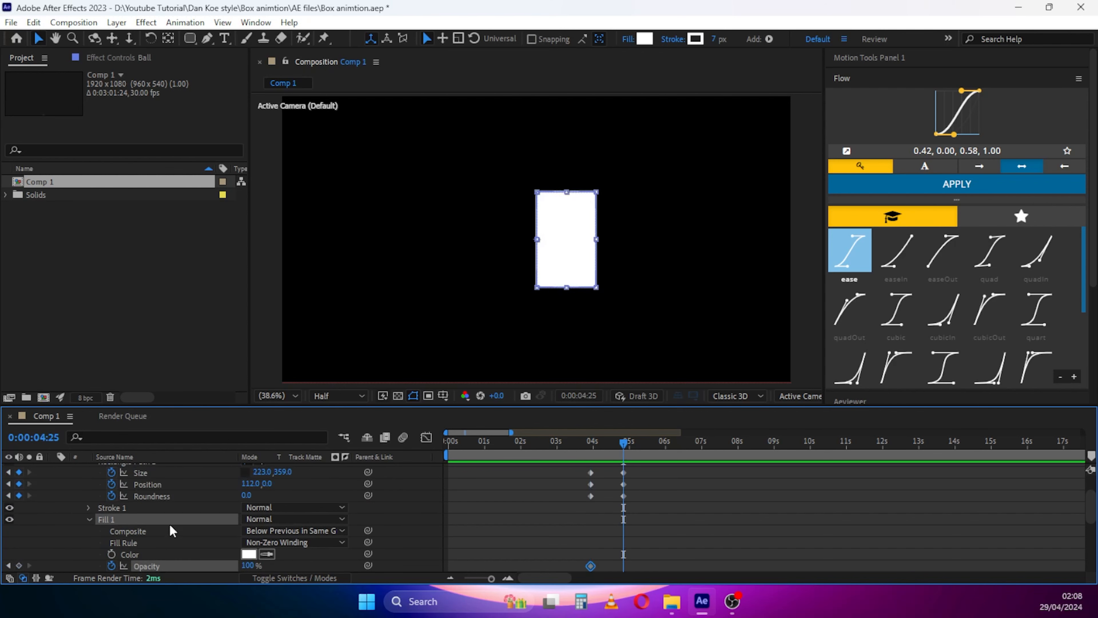
pyautogui.click(244, 565)
pyautogui.write('0')
pyautogui.press('Return')
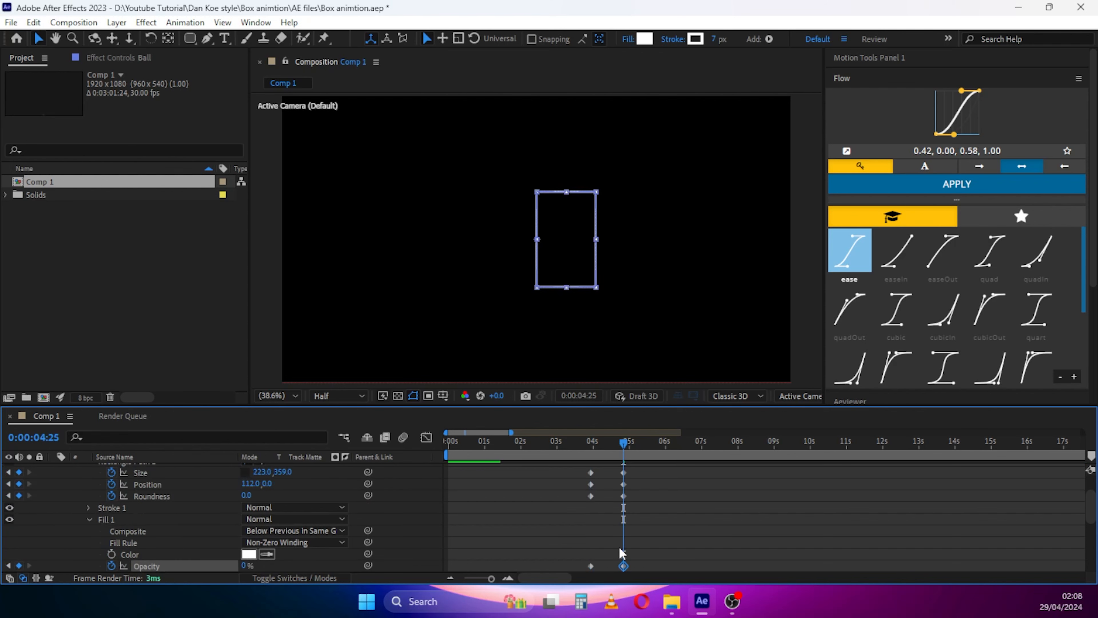
pyautogui.click(575, 443)
pyautogui.press('space')
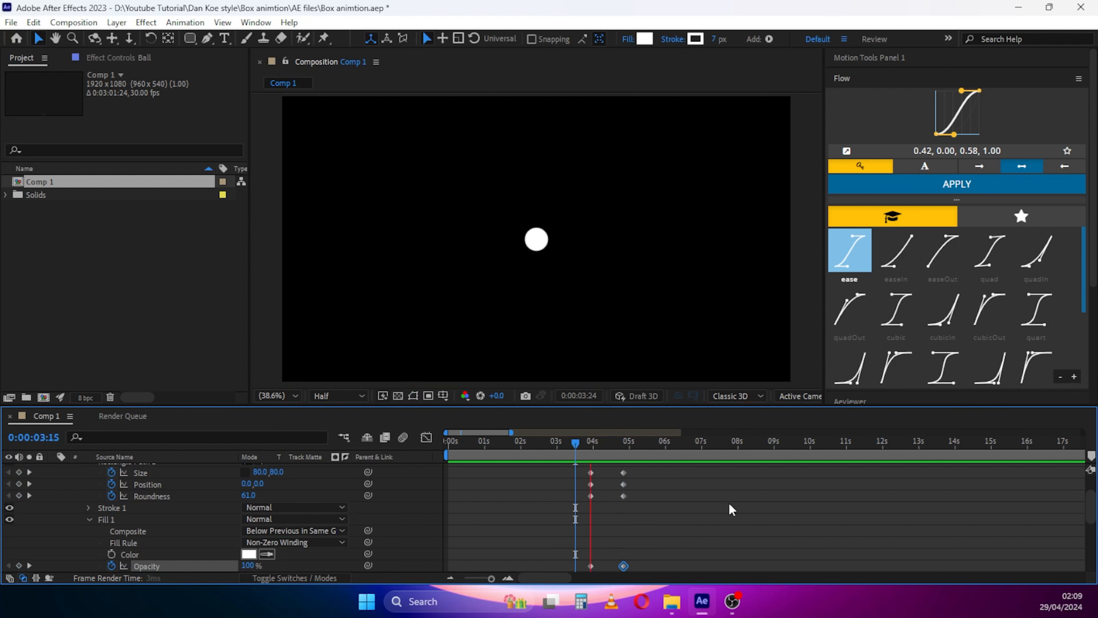
pyautogui.press('space')
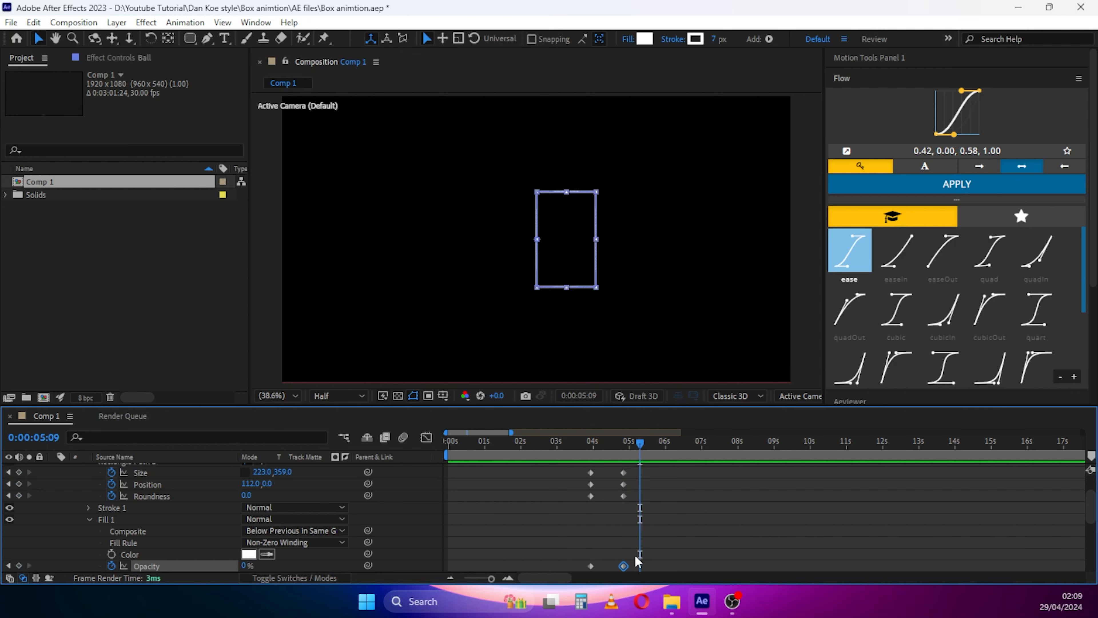
# Apply cubicOut easing to the Ball's Size, Position, Roundness and Fill Opacity morph keyframes, and preview the morph
pyautogui.moveTo(631, 565); pyautogui.dragTo(578, 490)
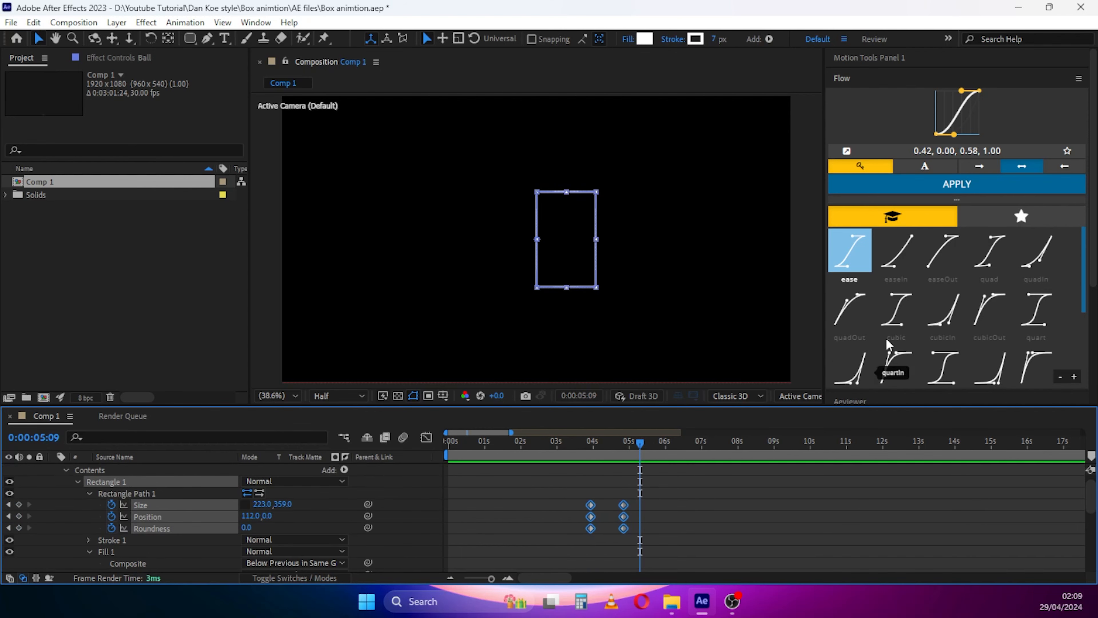
pyautogui.click(990, 309)
pyautogui.click(917, 184)
pyautogui.click(577, 447)
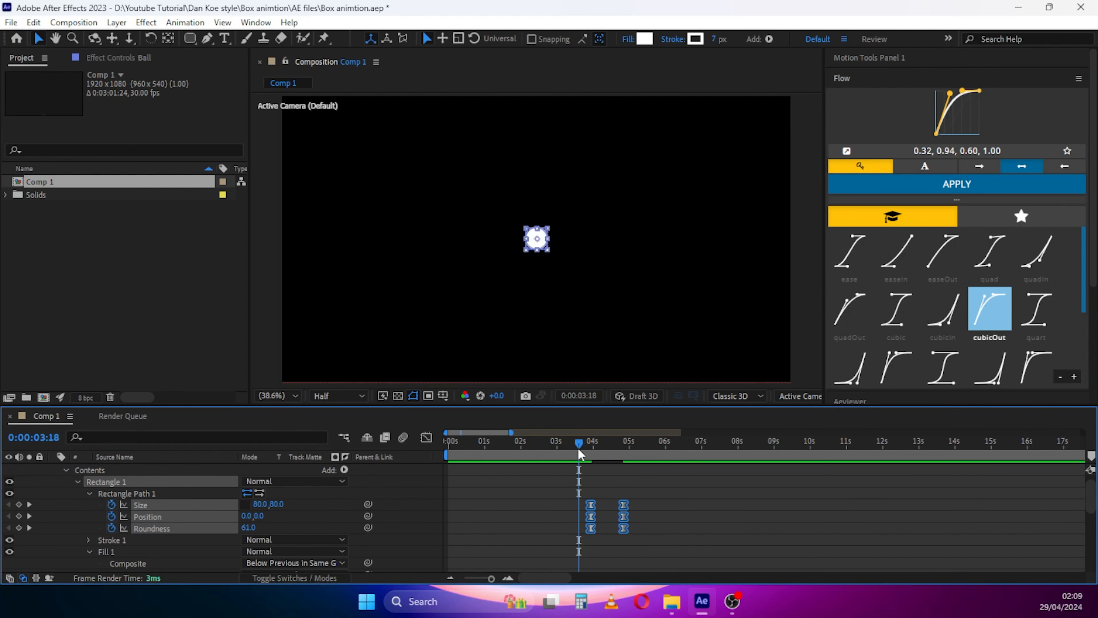
pyautogui.press('space')
pyautogui.press('space')
# Shorten the morph by moving its four end keyframes to 0:00:04:14, and reapply the cubicOut easing
pyautogui.scroll(-2, 699, 547)
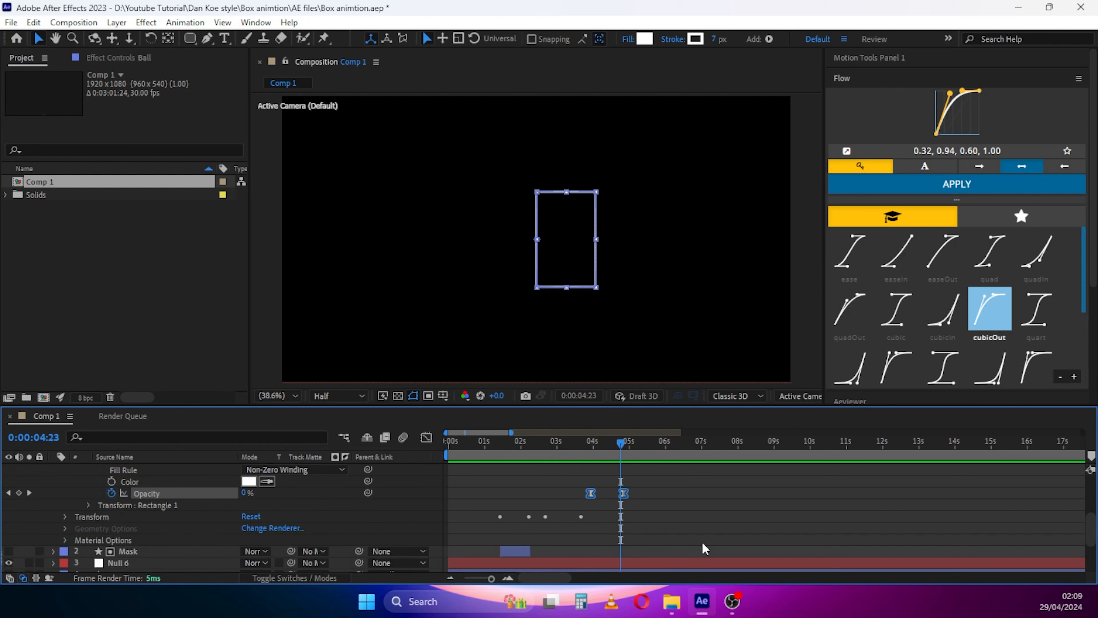
pyautogui.scroll(-2, 678, 548)
pyautogui.scroll(4, 629, 537)
pyautogui.moveTo(641, 547); pyautogui.dragTo(578, 484)
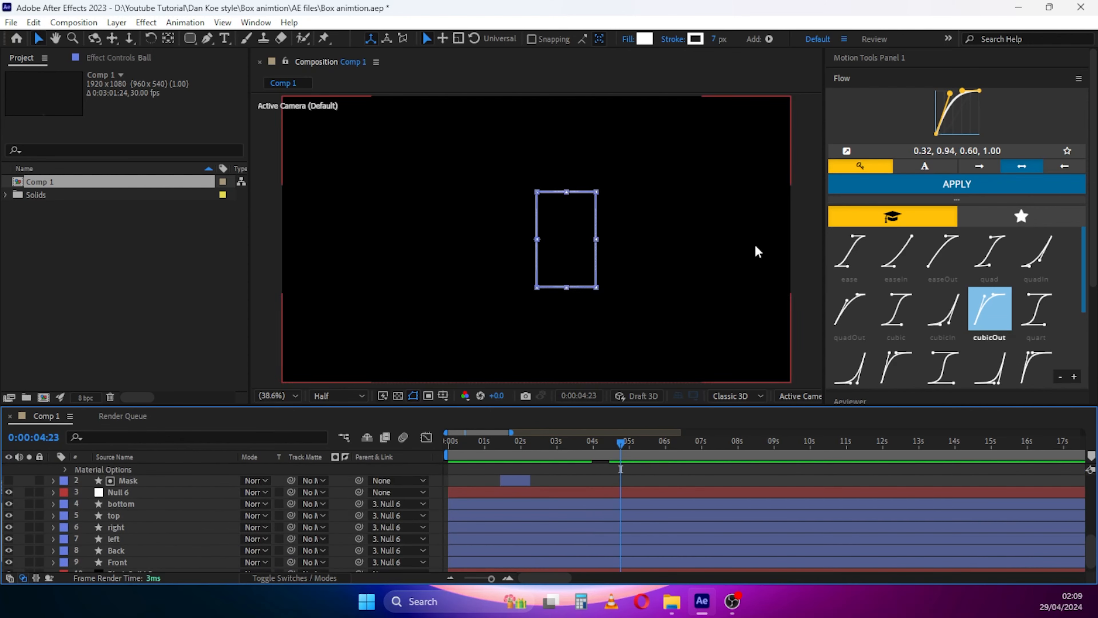
pyautogui.click(922, 188)
pyautogui.scroll(3, 514, 512)
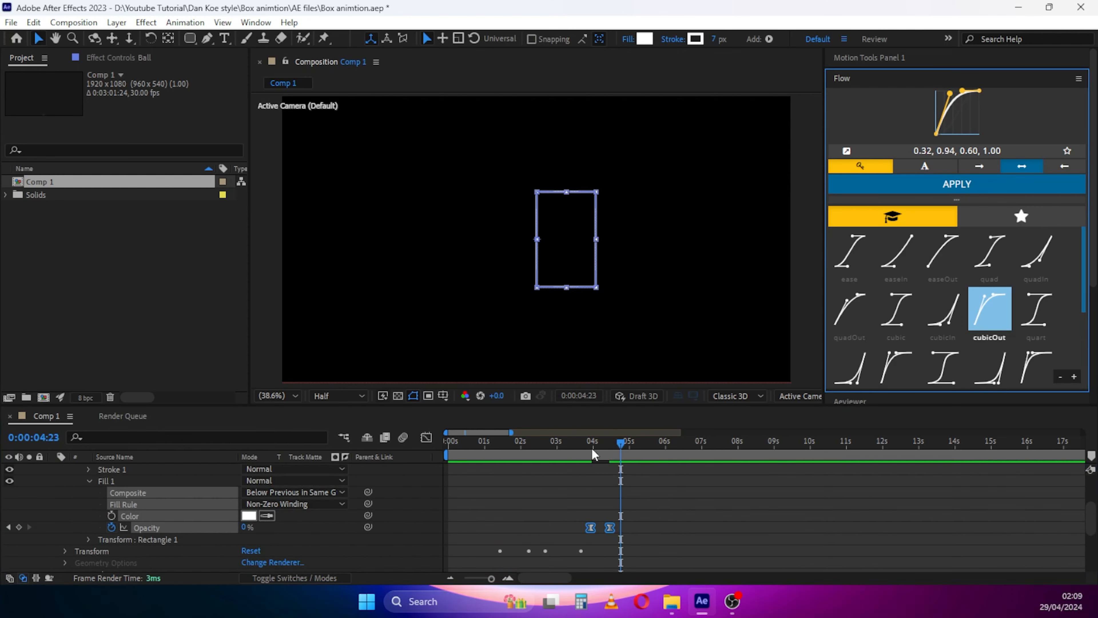
pyautogui.moveTo(588, 448); pyautogui.dragTo(617, 448)
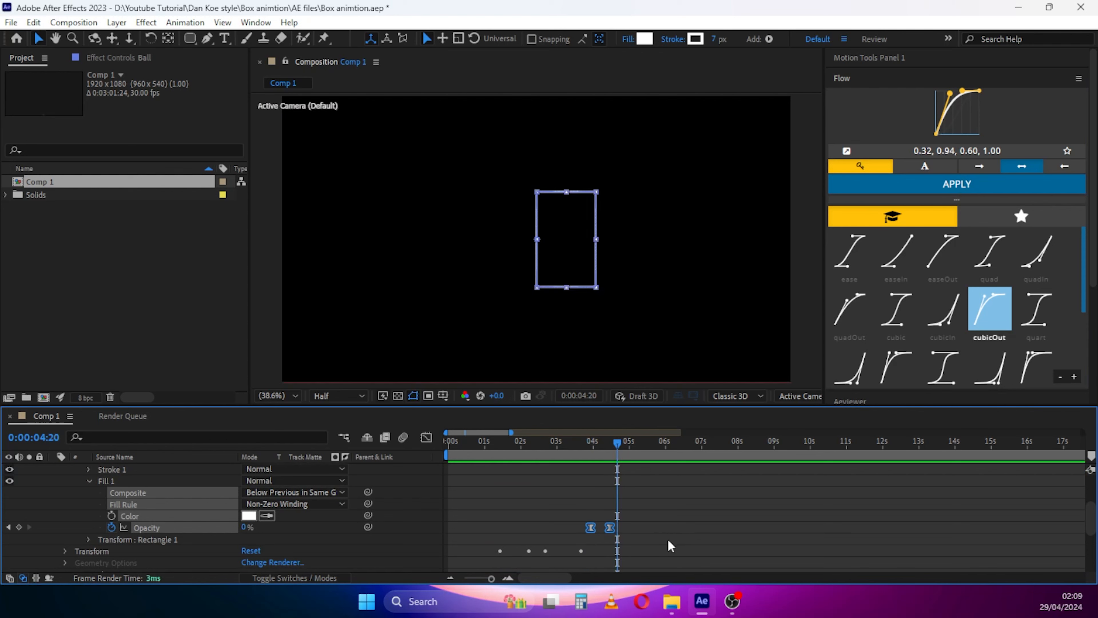
# At the Ball's last morph keyframe, 0:00:04:14, duplicate the Ball layer and trim the copy's start to that time
pyautogui.scroll(5, 81, 499)
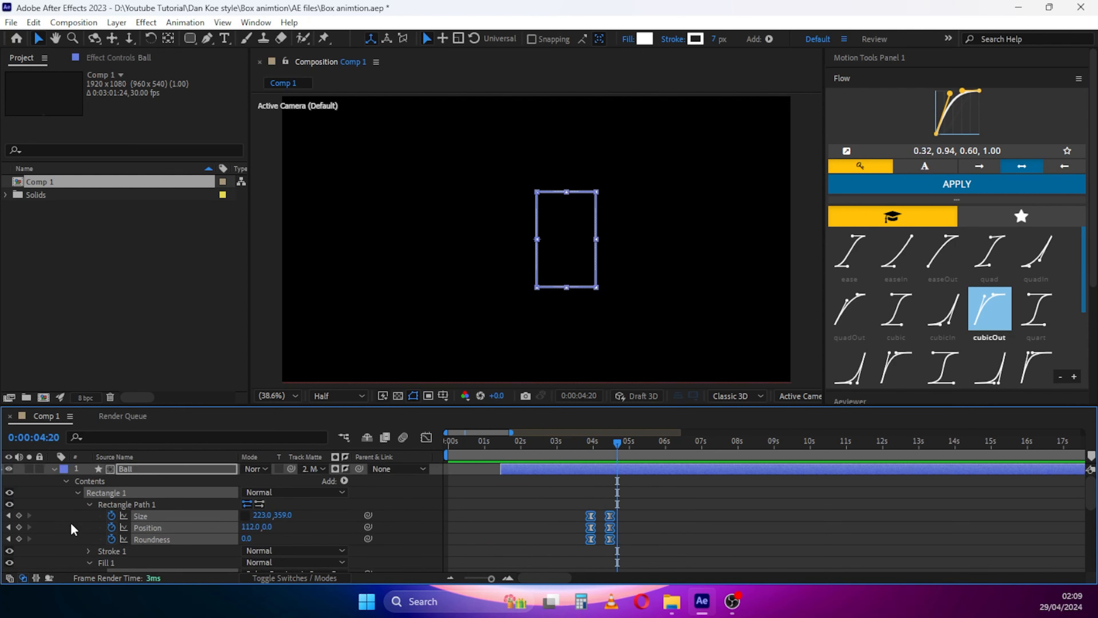
pyautogui.click(53, 470)
pyautogui.click(535, 471)
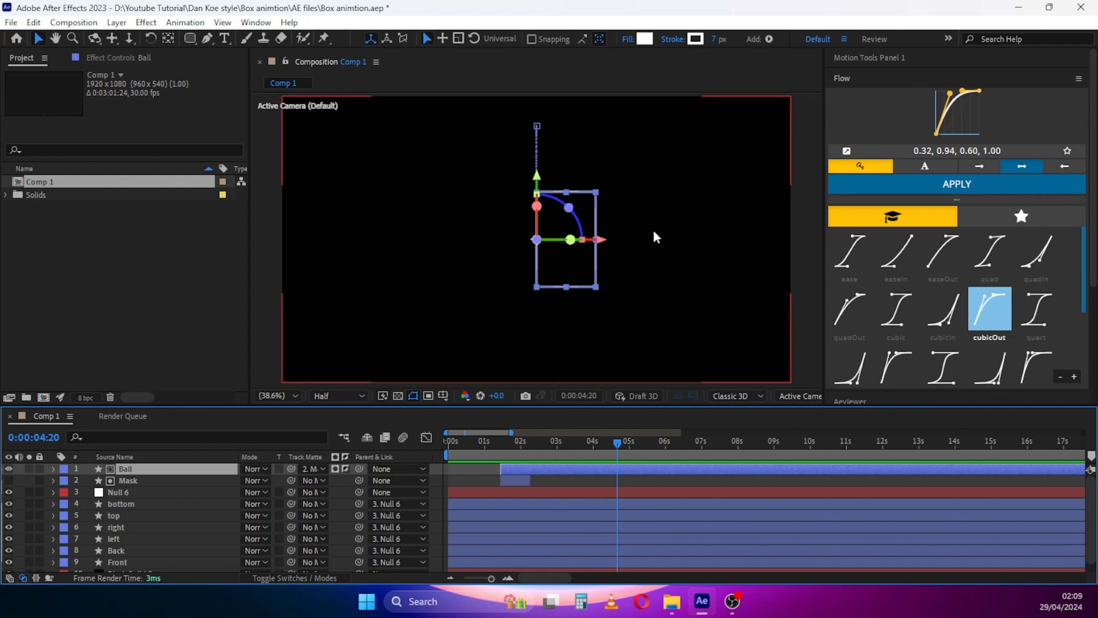
pyautogui.press('u')
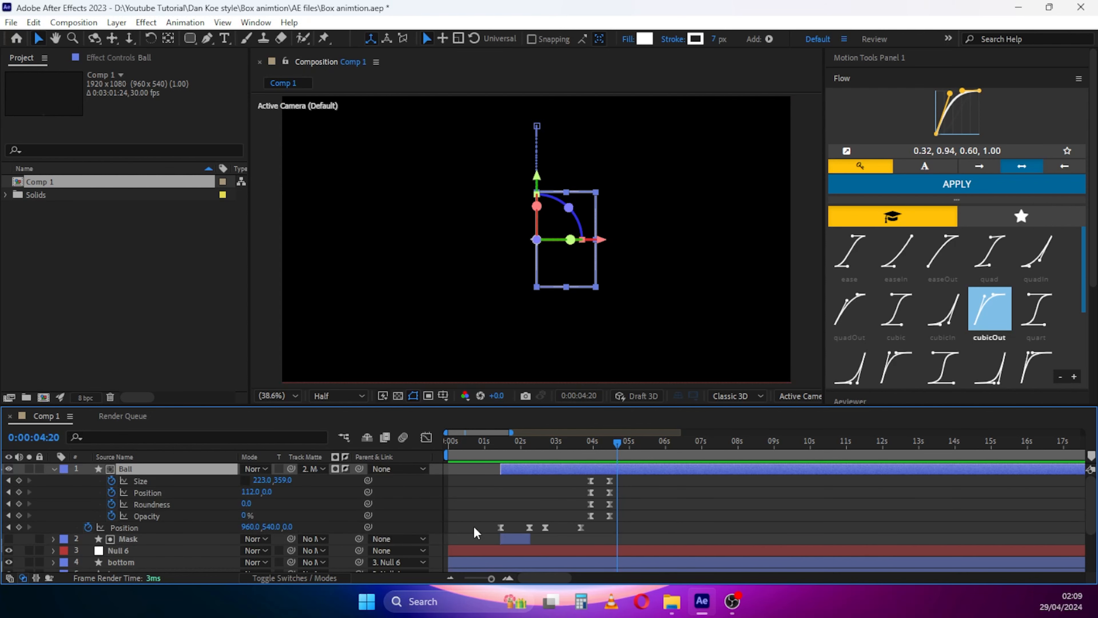
pyautogui.press('j')
pyautogui.scroll(4, 521, 248)
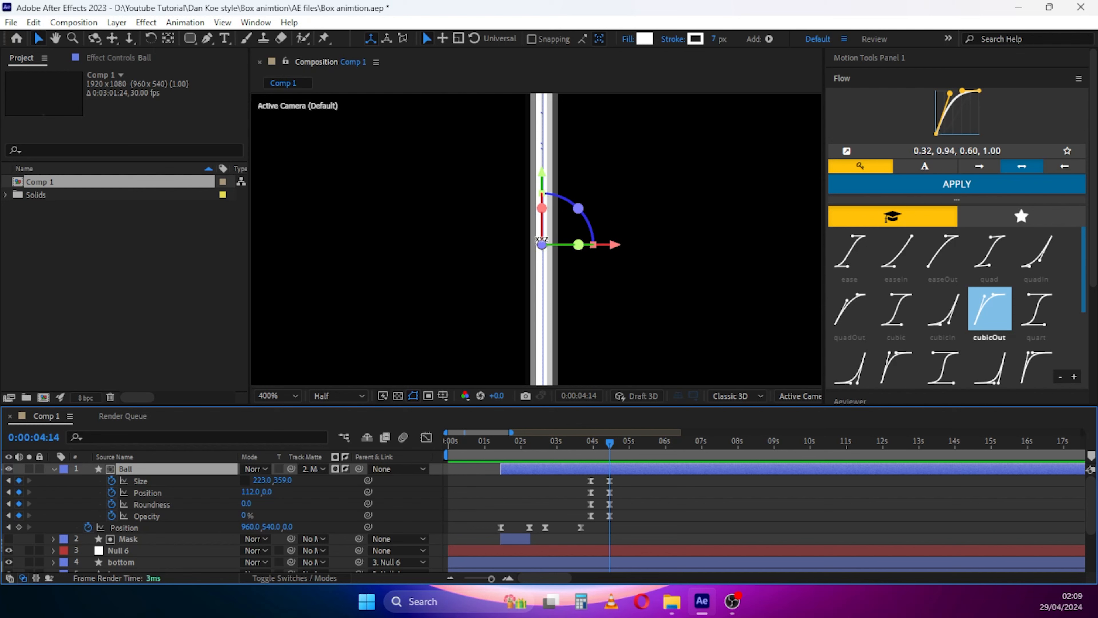
pyautogui.scroll(-4, 541, 243)
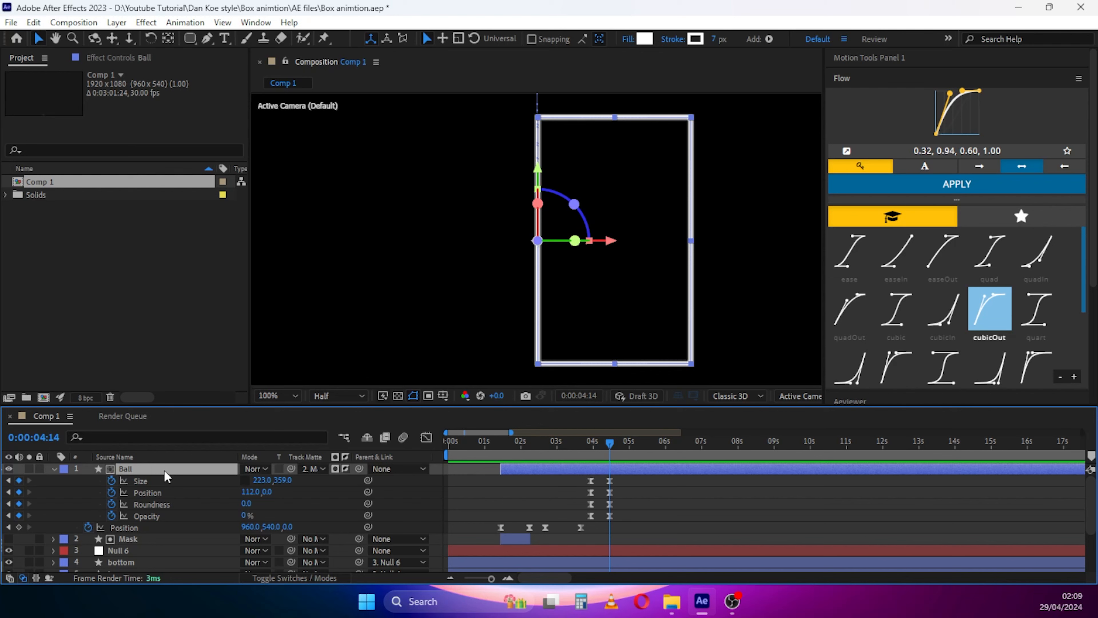
pyautogui.hotkey('ctrl', 'd')
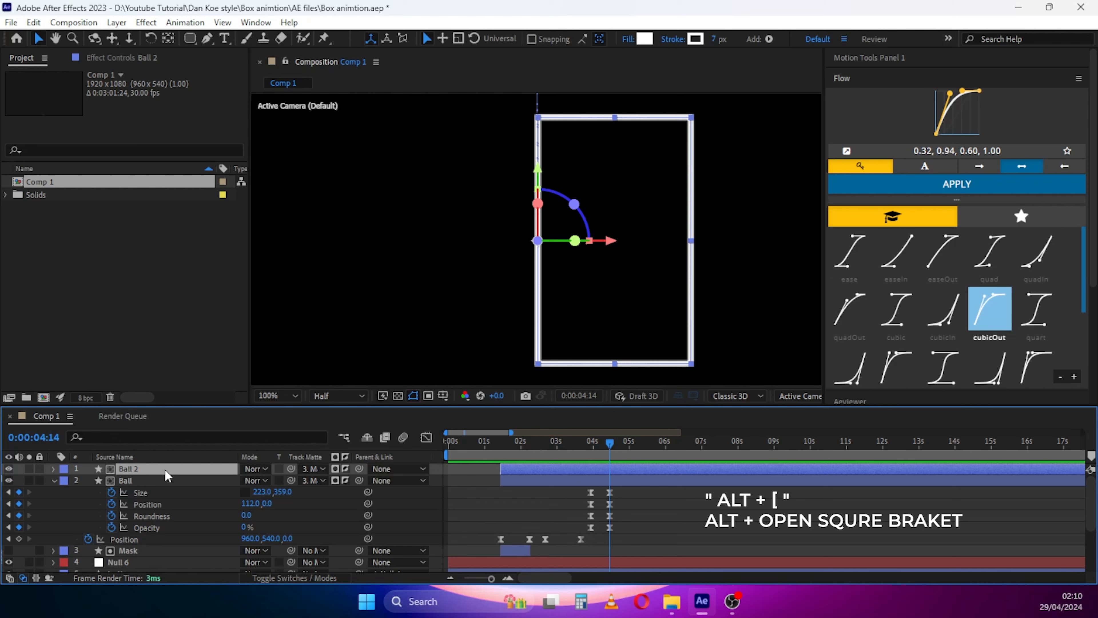
pyautogui.hotkey('alt', '[')
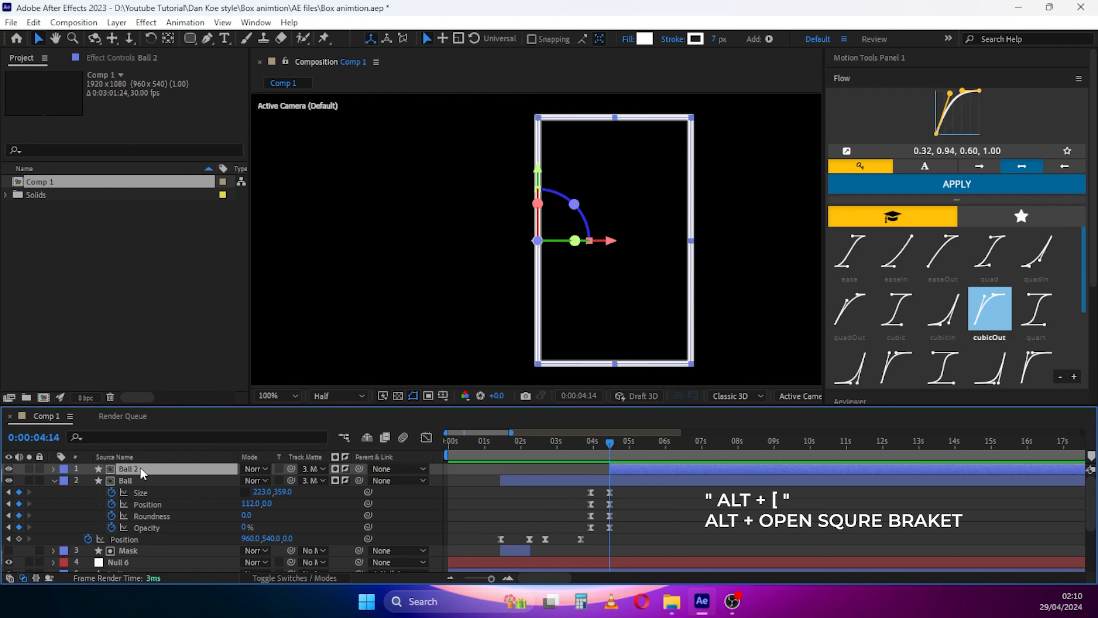
# Collapse the original Ball layer and duplicate the trimmed Ball 2 layer three times
pyautogui.click(54, 481)
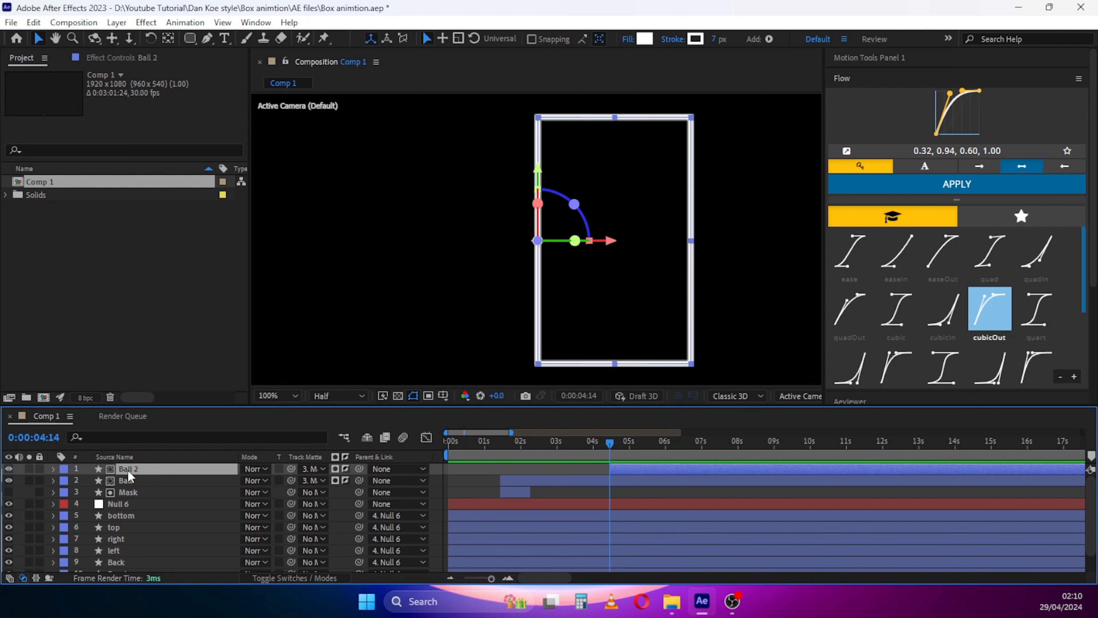
pyautogui.hotkey('ctrl', 'd')
pyautogui.hotkey('ctrl', 'd')
pyautogui.hotkey('ctrl', 'd')
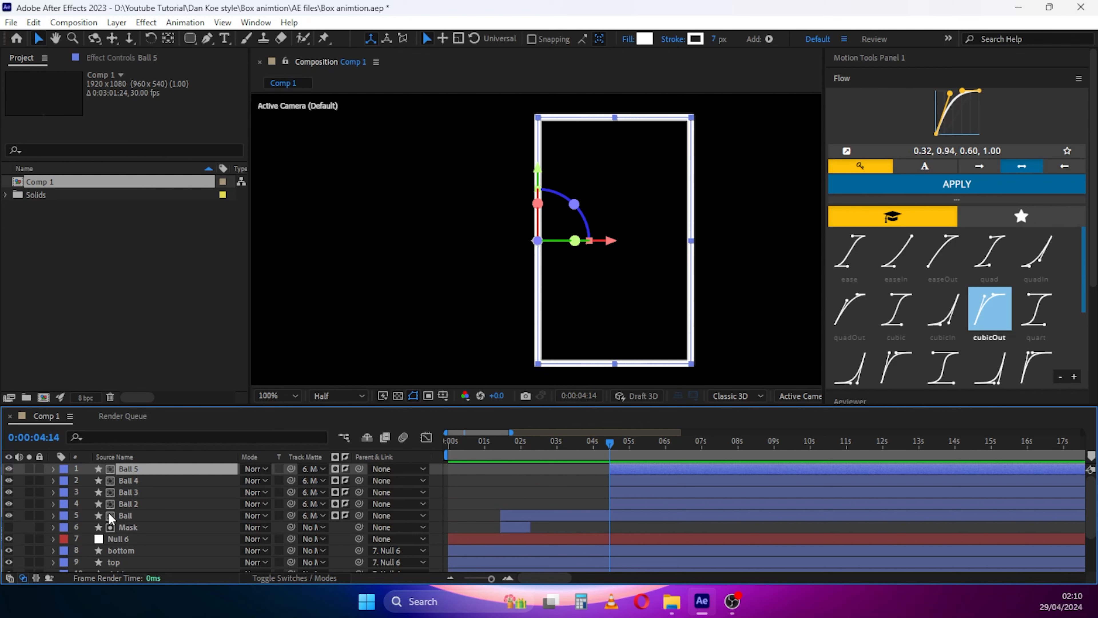
# Add an Orientation keyframe at 0:00:04:14 to the four duplicates, Ball 2 through Ball 5
pyautogui.click(126, 517)
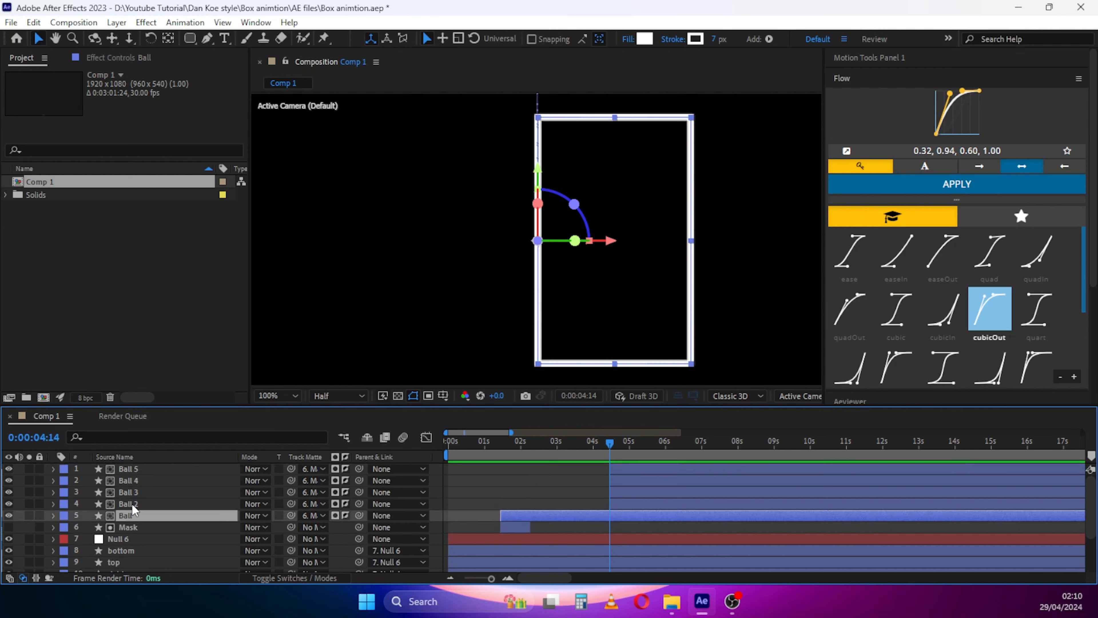
pyautogui.click(284, 402)
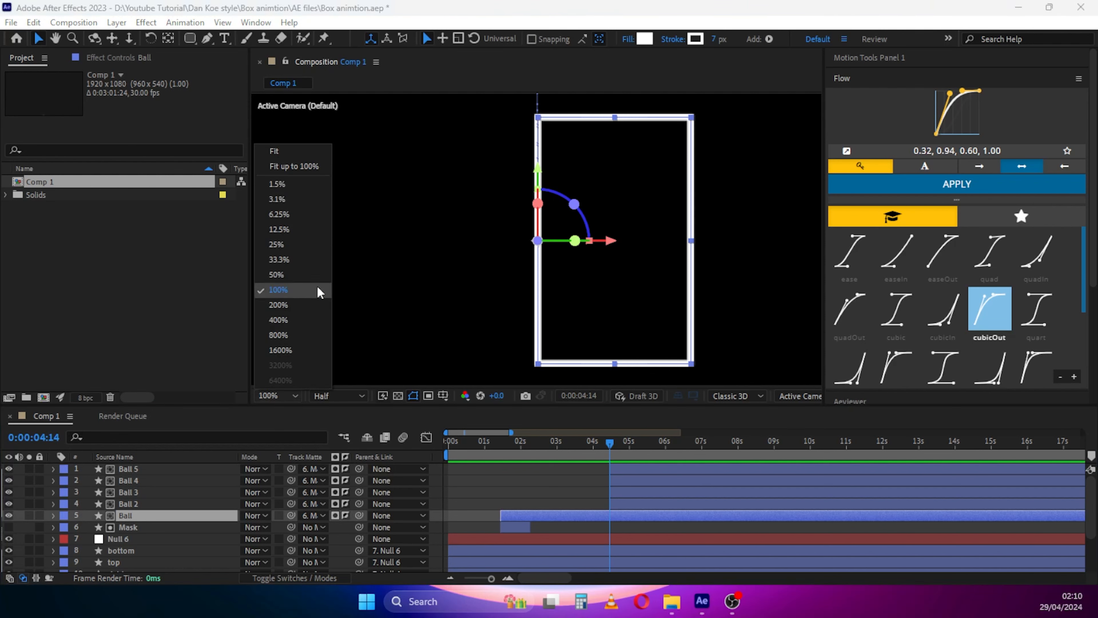
pyautogui.click(299, 168)
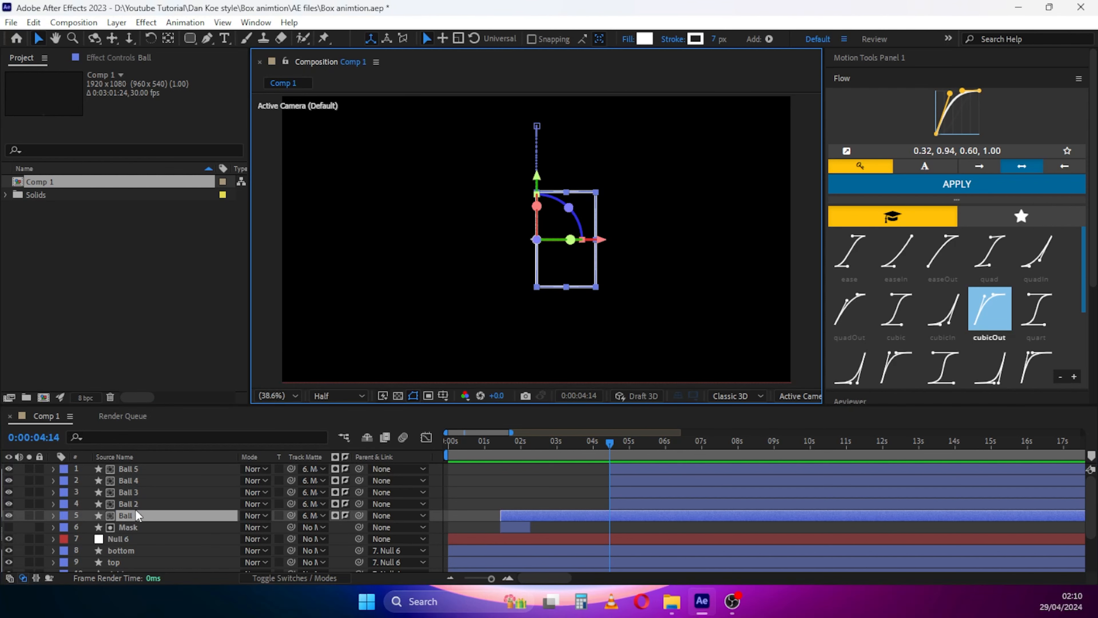
pyautogui.moveTo(135, 507); pyautogui.dragTo(137, 467)
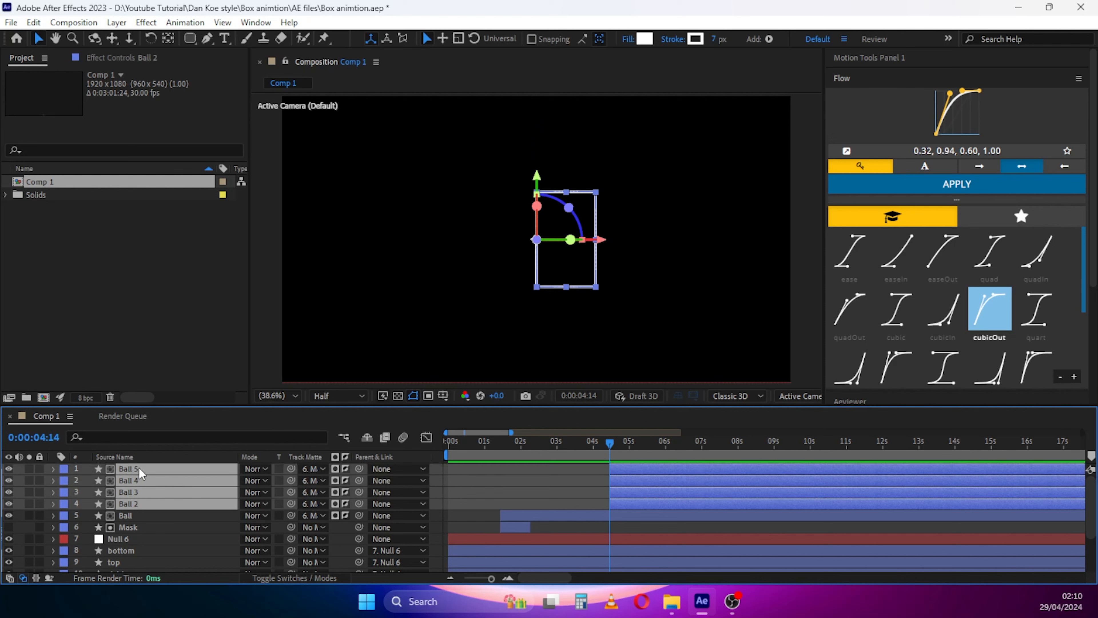
pyautogui.keyDown('ctrl'); pyautogui.click(130, 515); pyautogui.keyUp('ctrl')
pyautogui.click(124, 524)
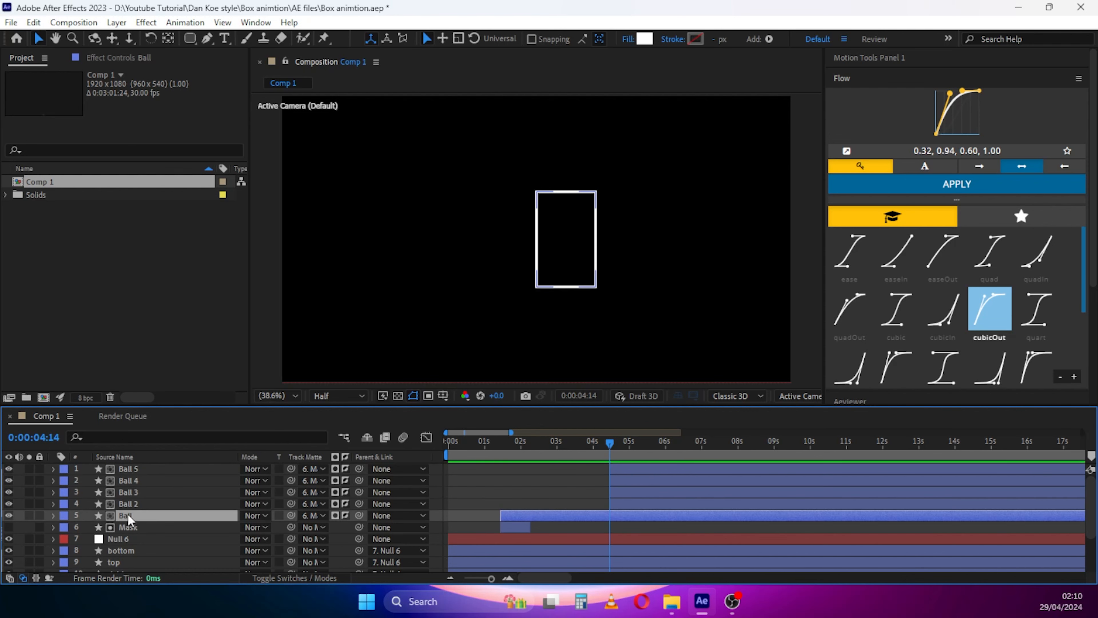
pyautogui.moveTo(128, 505); pyautogui.dragTo(143, 477)
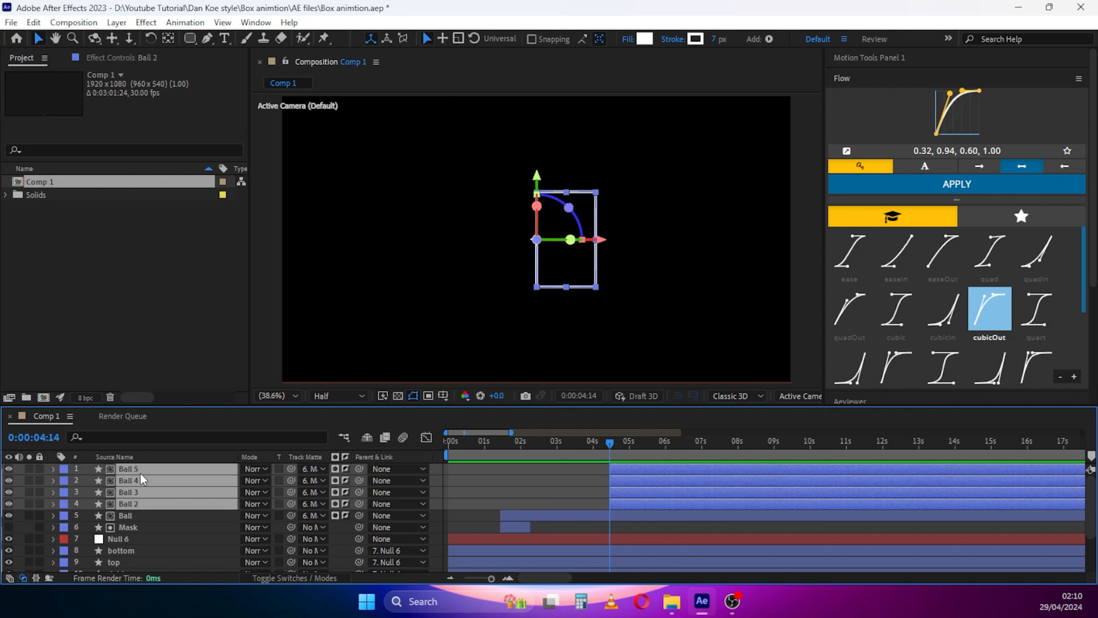
pyautogui.press('r')
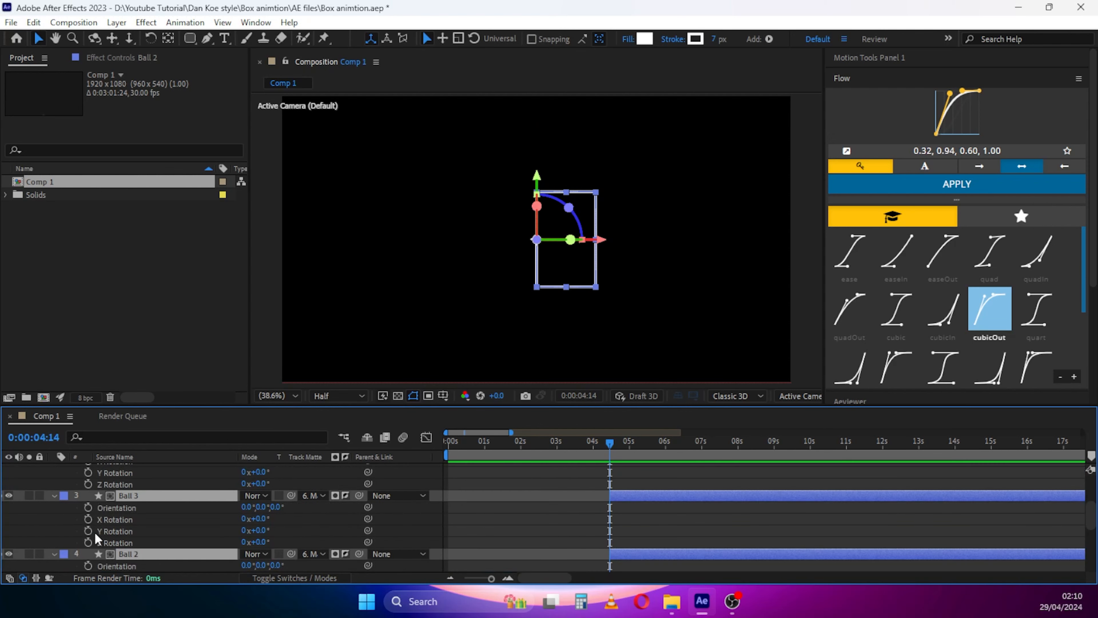
pyautogui.click(88, 481)
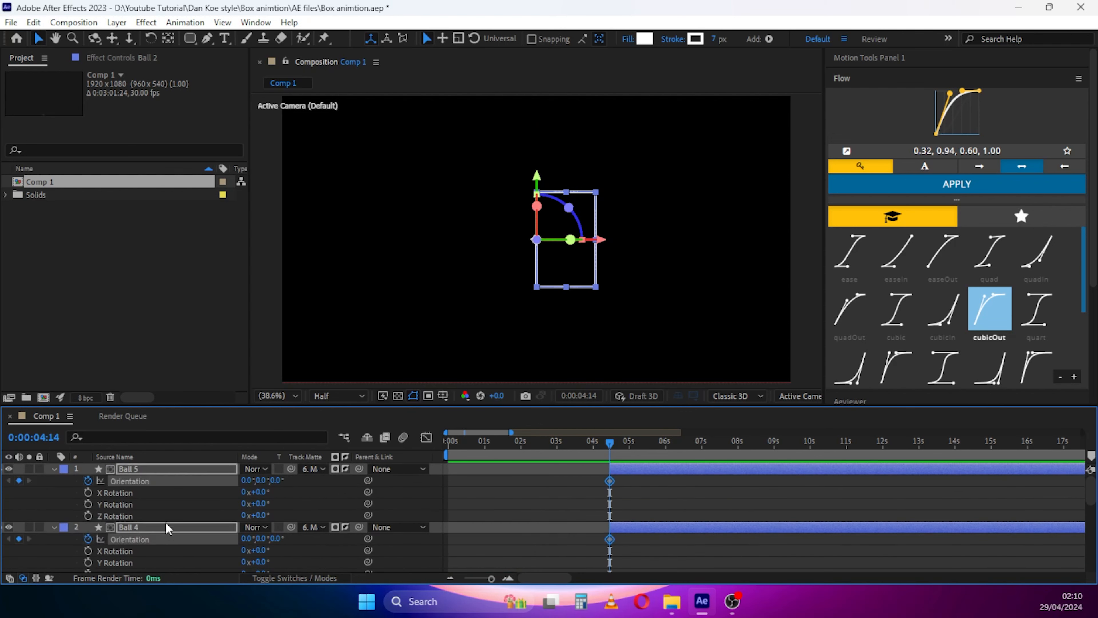
pyautogui.click(281, 530)
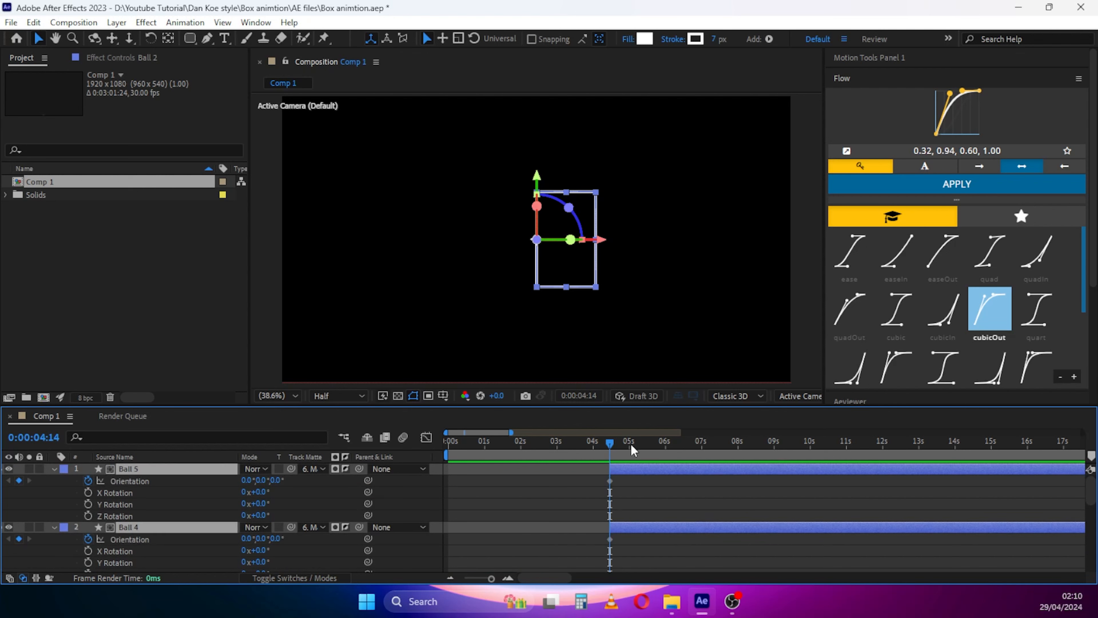
# At 0:00:05:04, set Ball 5's Y Orientation to 180°
pyautogui.moveTo(607, 441); pyautogui.dragTo(633, 445)
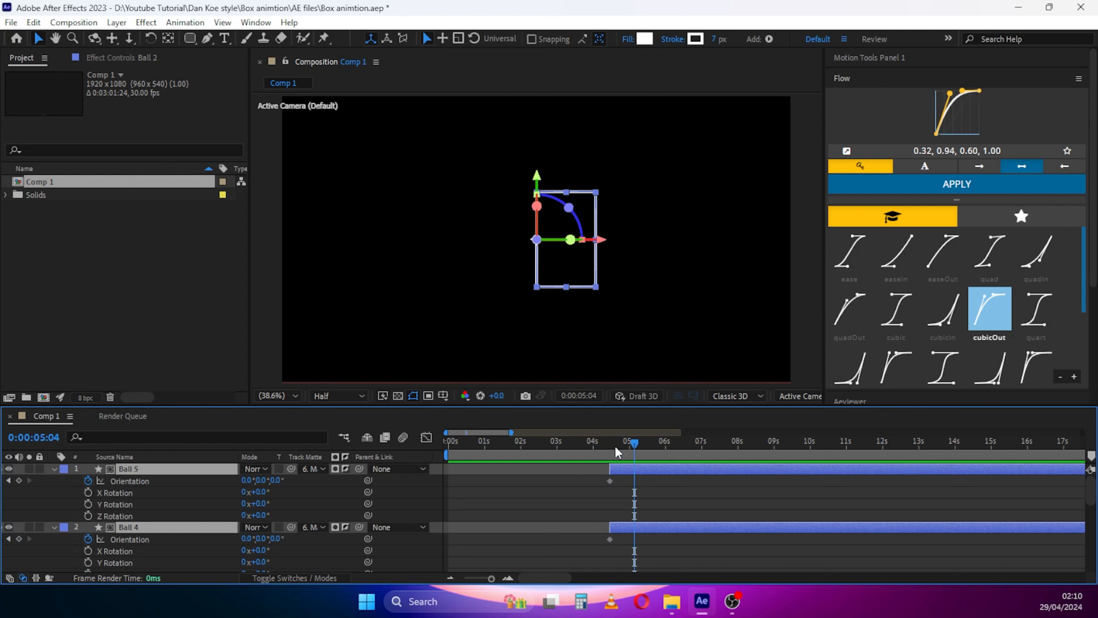
pyautogui.click(200, 481)
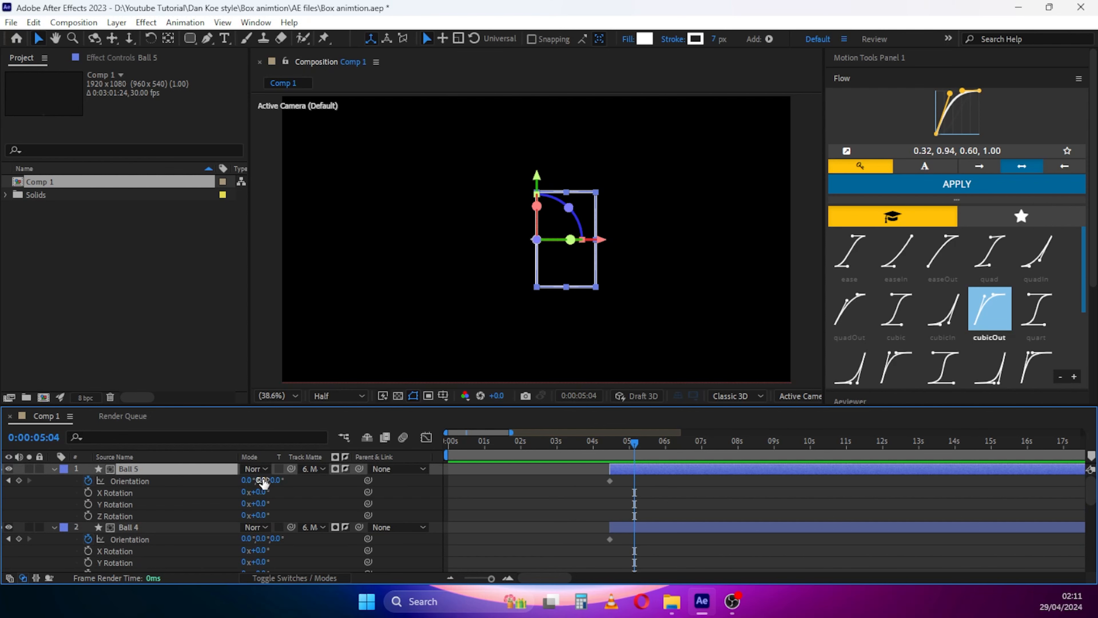
pyautogui.moveTo(263, 482); pyautogui.dragTo(279, 486)
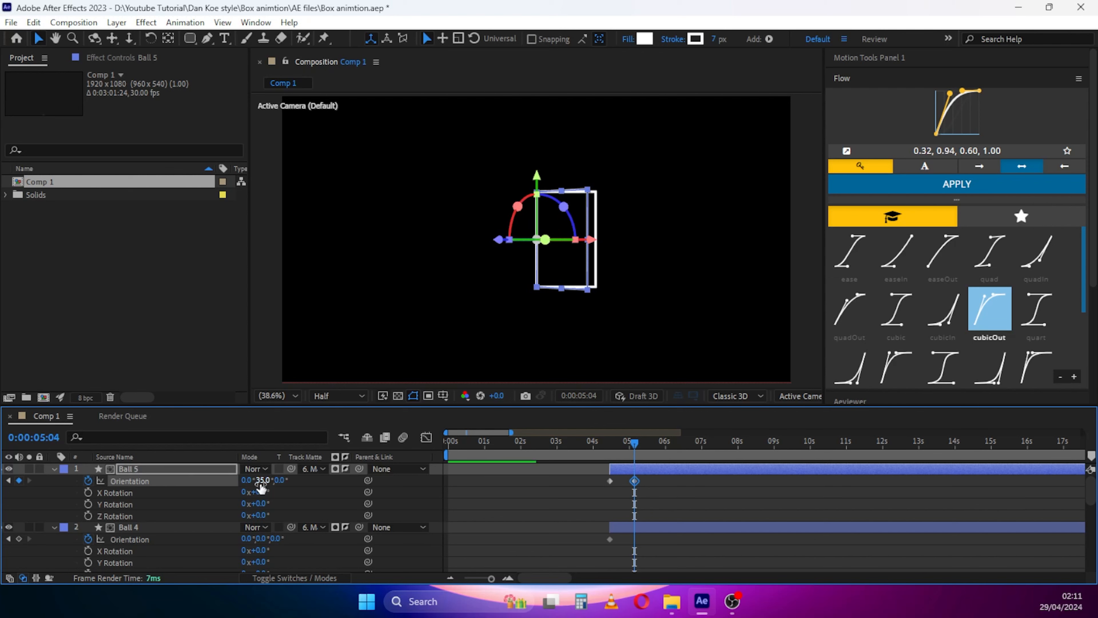
pyautogui.click(262, 481)
pyautogui.write('180')
pyautogui.press('Return')
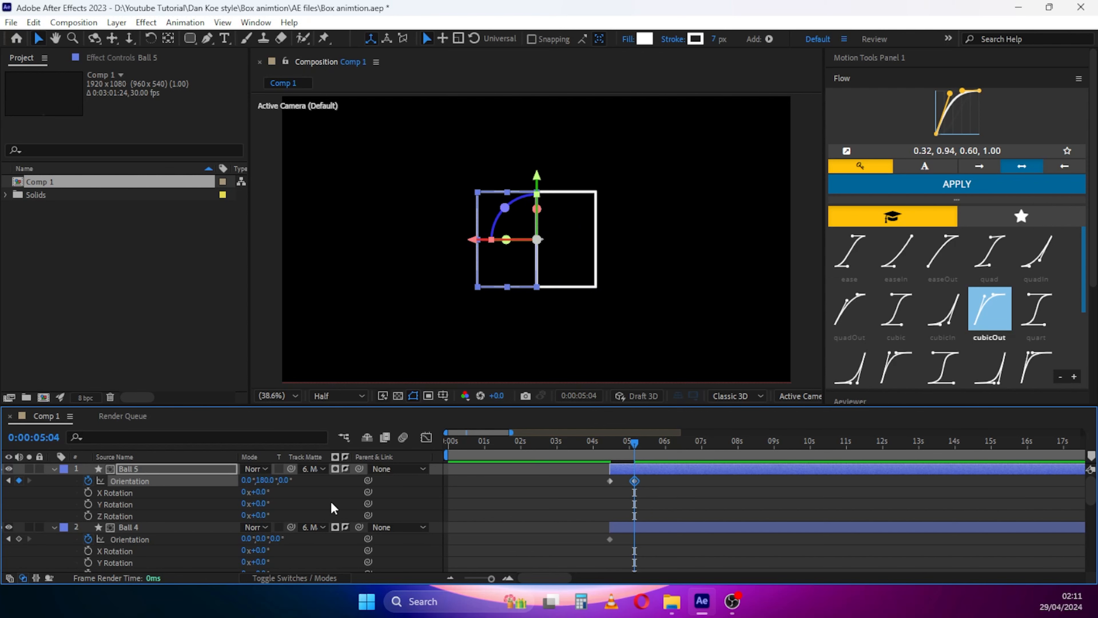
pyautogui.click(319, 492)
# Set Ball 2's Y Orientation to 35° at 0:00:05:04
pyautogui.click(177, 527)
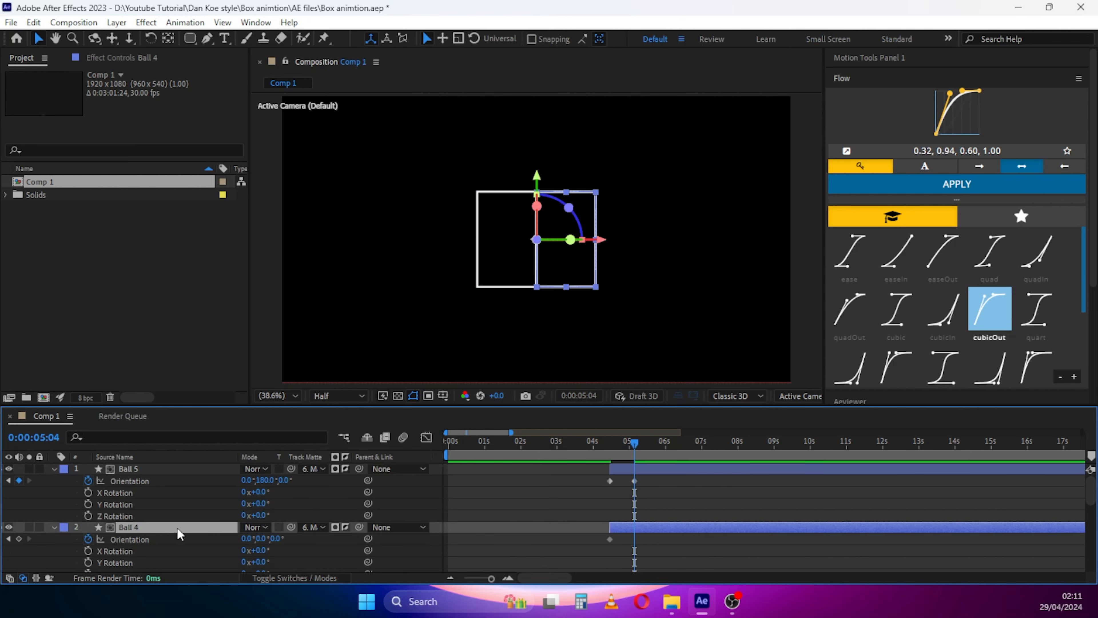
pyautogui.scroll(-4, 317, 510)
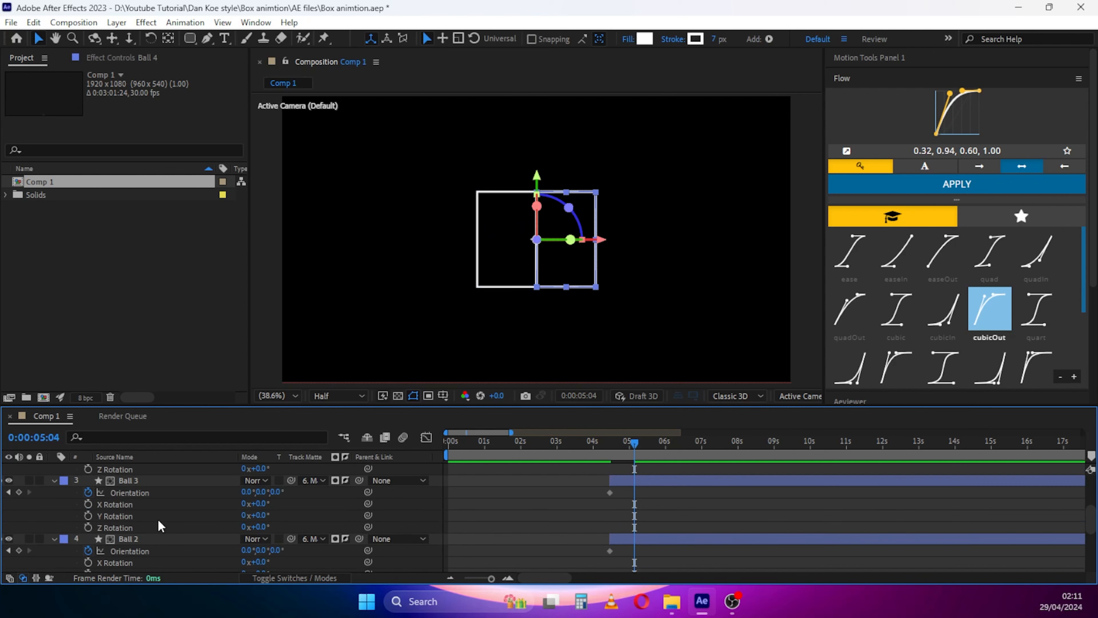
pyautogui.click(170, 542)
pyautogui.moveTo(263, 551); pyautogui.dragTo(289, 549)
pyautogui.click(262, 551)
pyautogui.write('35')
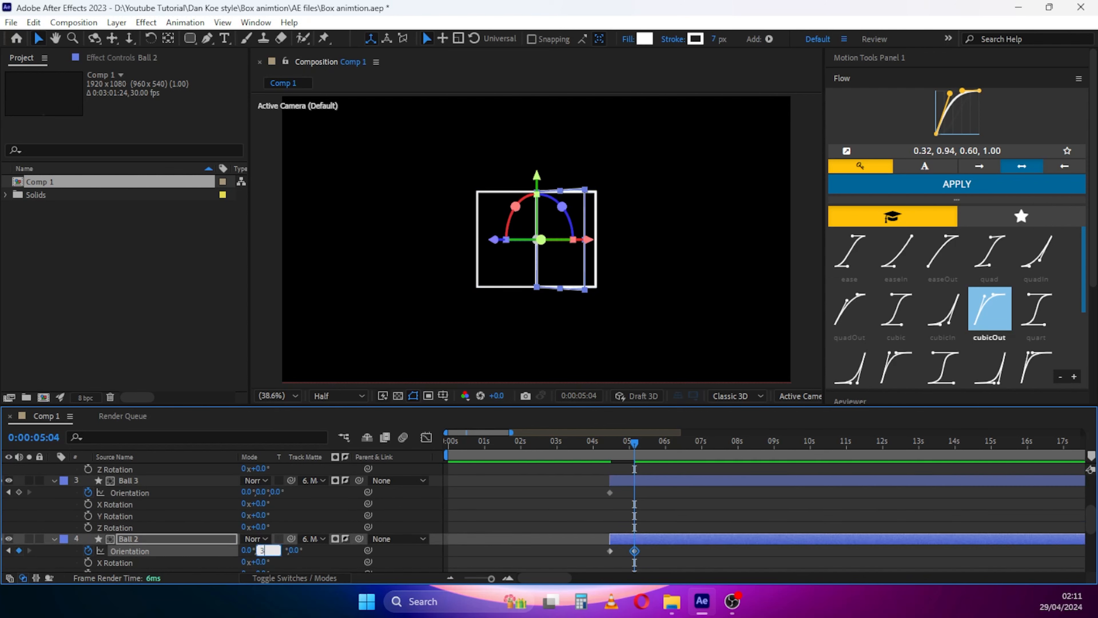
pyautogui.press('Return')
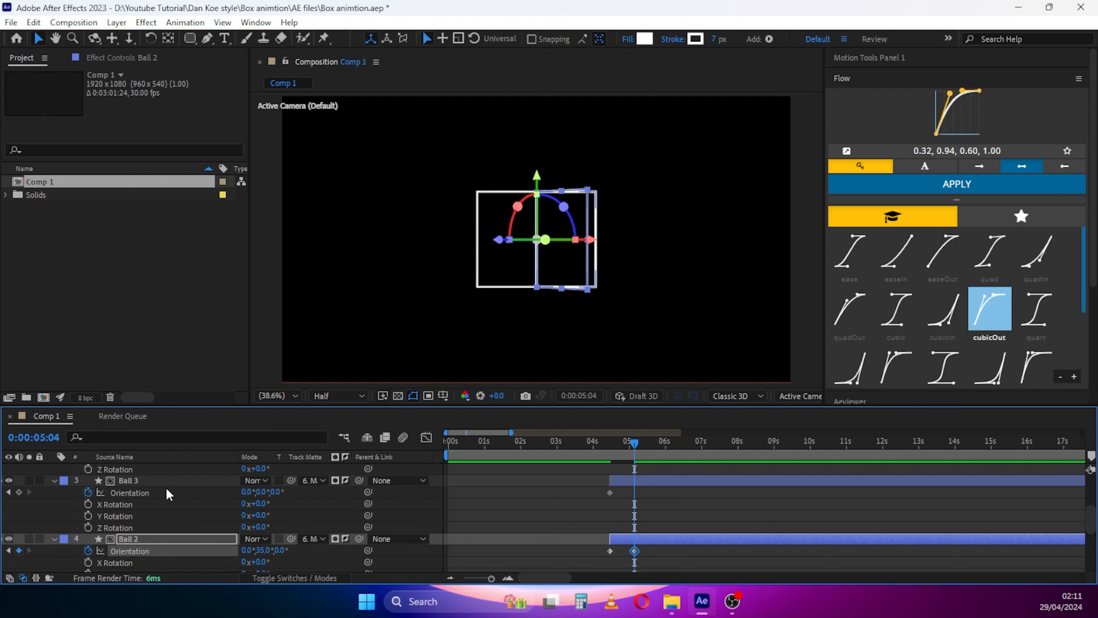
# Set Ball 3's Y Orientation to 70° at 0:00:05:04
pyautogui.click(146, 481)
pyautogui.click(262, 492)
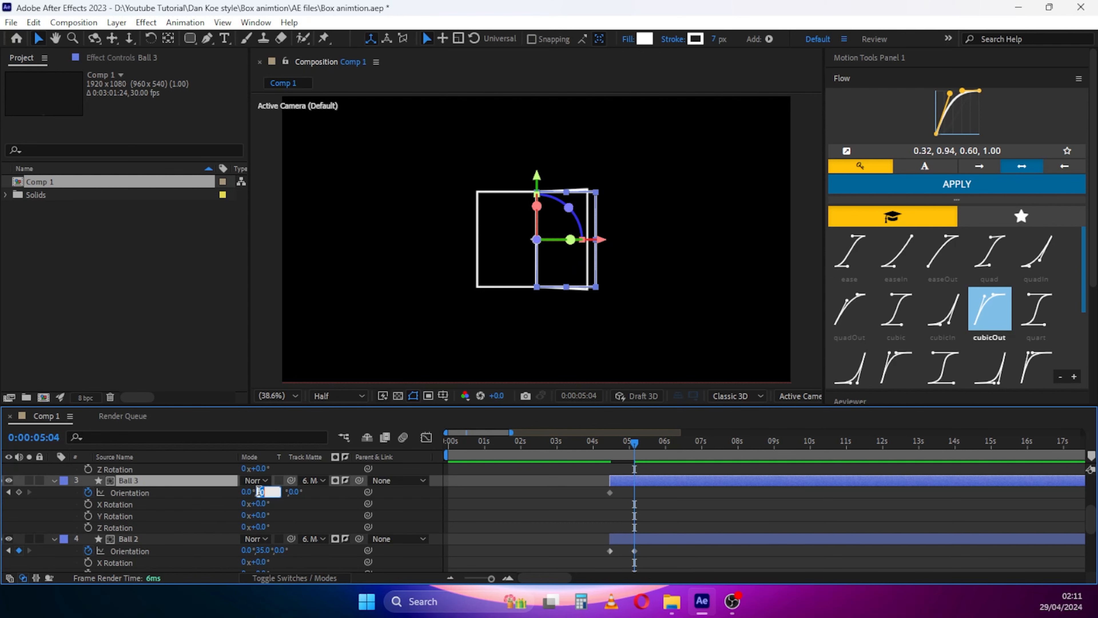
pyautogui.write('70')
pyautogui.press('Return')
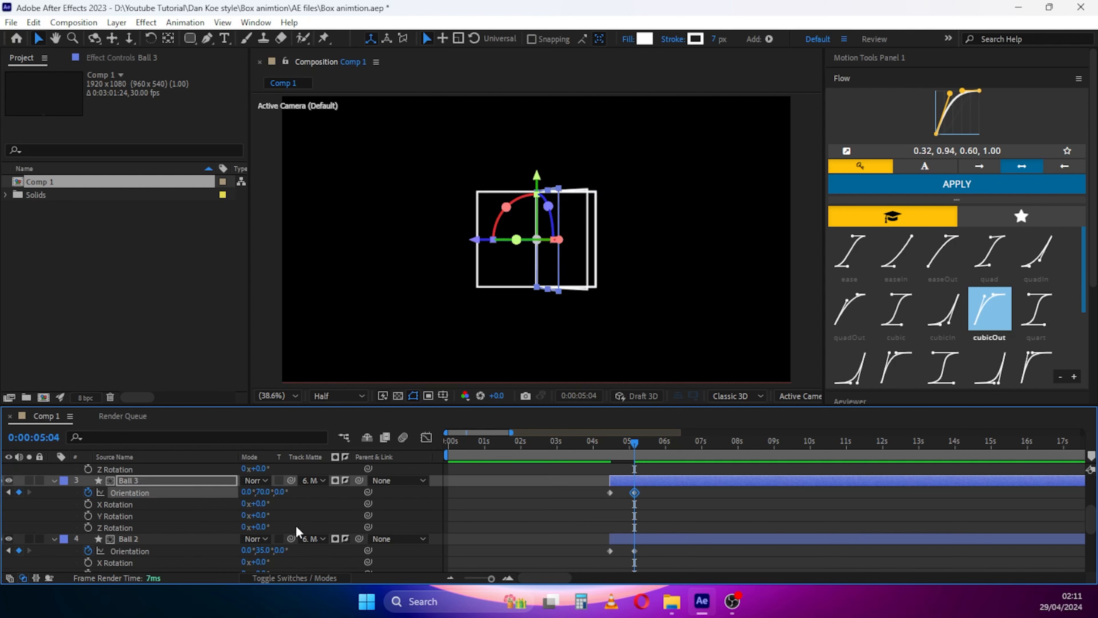
pyautogui.scroll(-1, 298, 532)
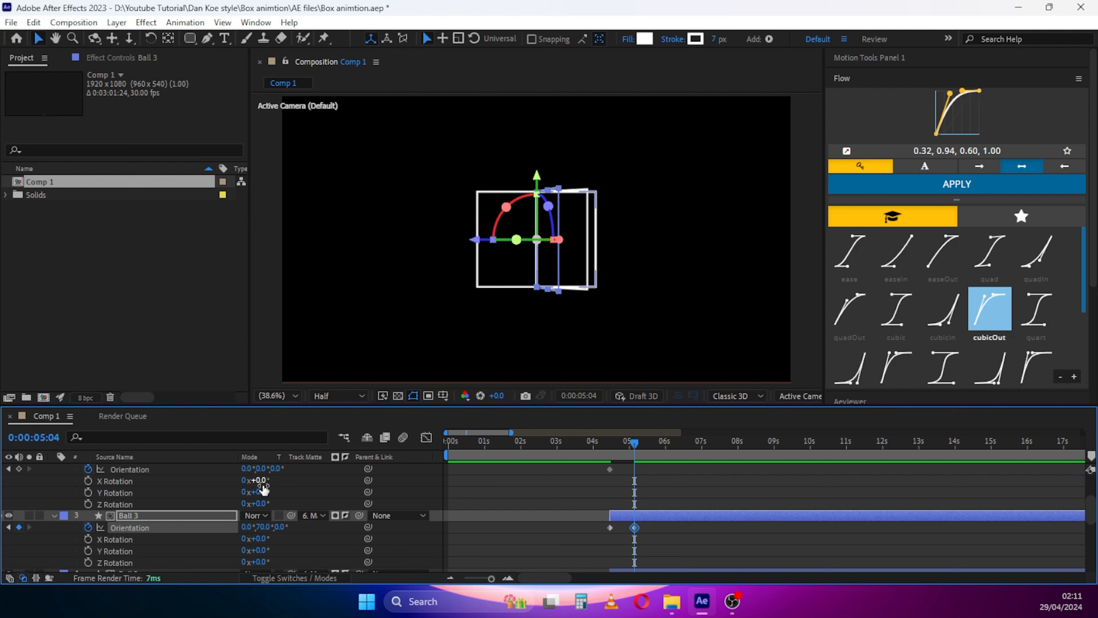
# Set Ball 4's Y Orientation to 120° at 0:00:05:04
pyautogui.click(263, 469)
pyautogui.press('Return')
pyautogui.click(340, 481)
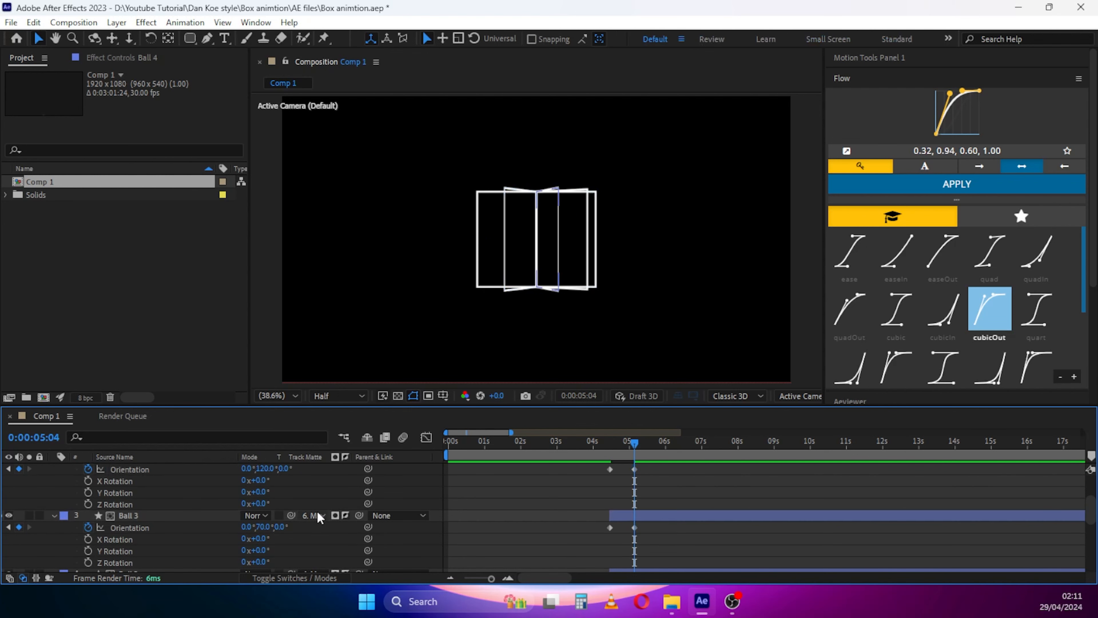
# Collapse the open rotation properties of all layers in the timeline
pyautogui.scroll(3, 309, 509)
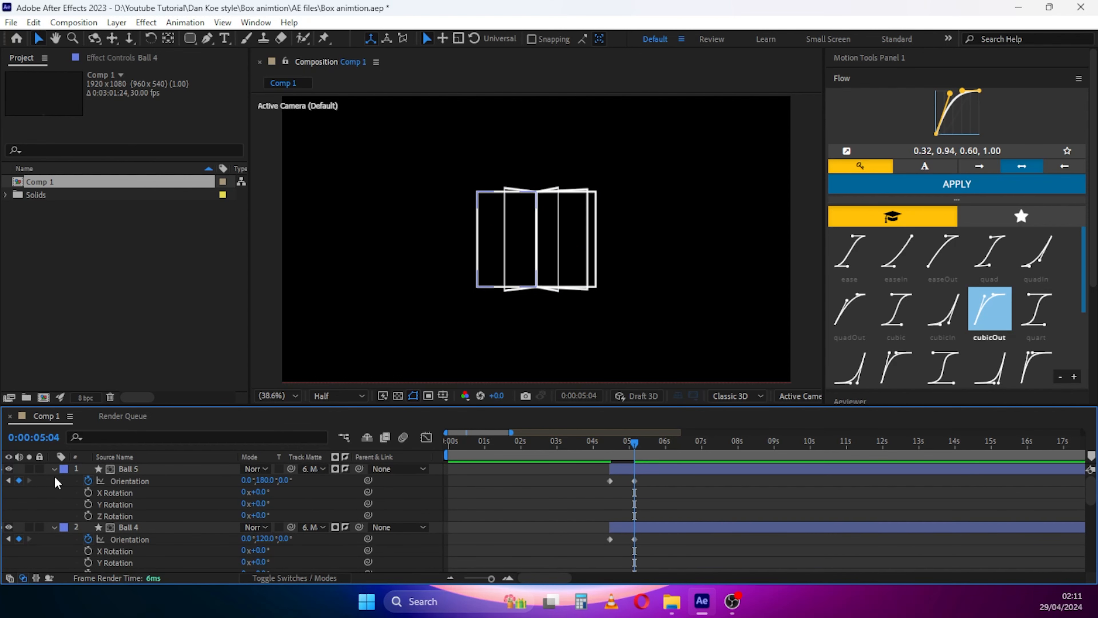
pyautogui.hotkey('ctrl', 'a')
pyautogui.click(54, 468)
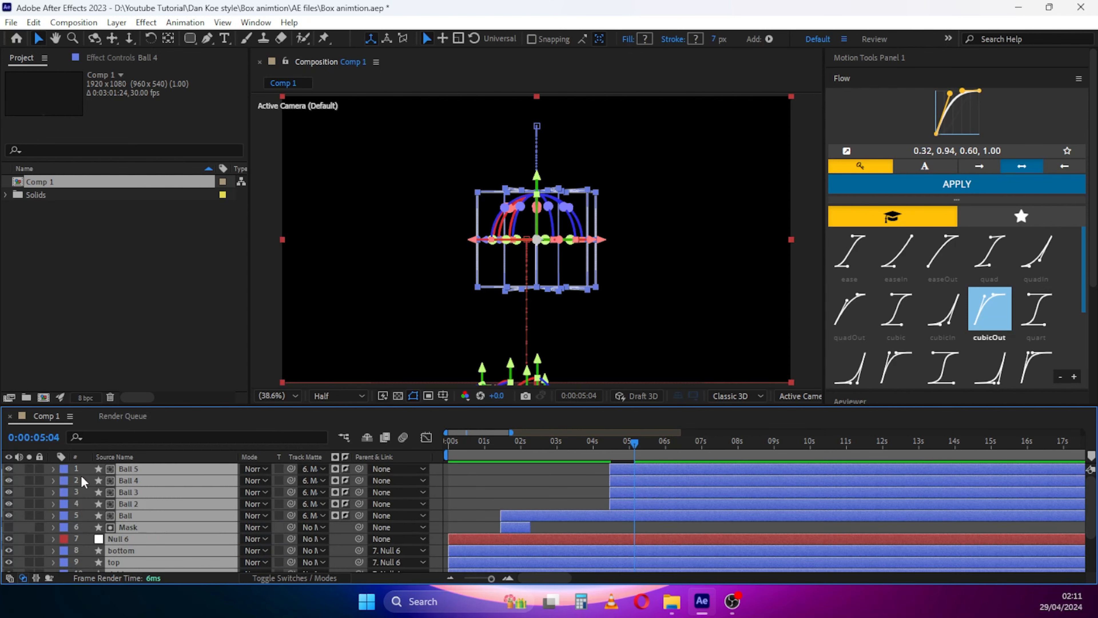
pyautogui.click(437, 525)
# Parent the Ball layer and its four duplicates, Ball 2 through Ball 5, to a new null with Motion Tools
pyautogui.click(130, 515)
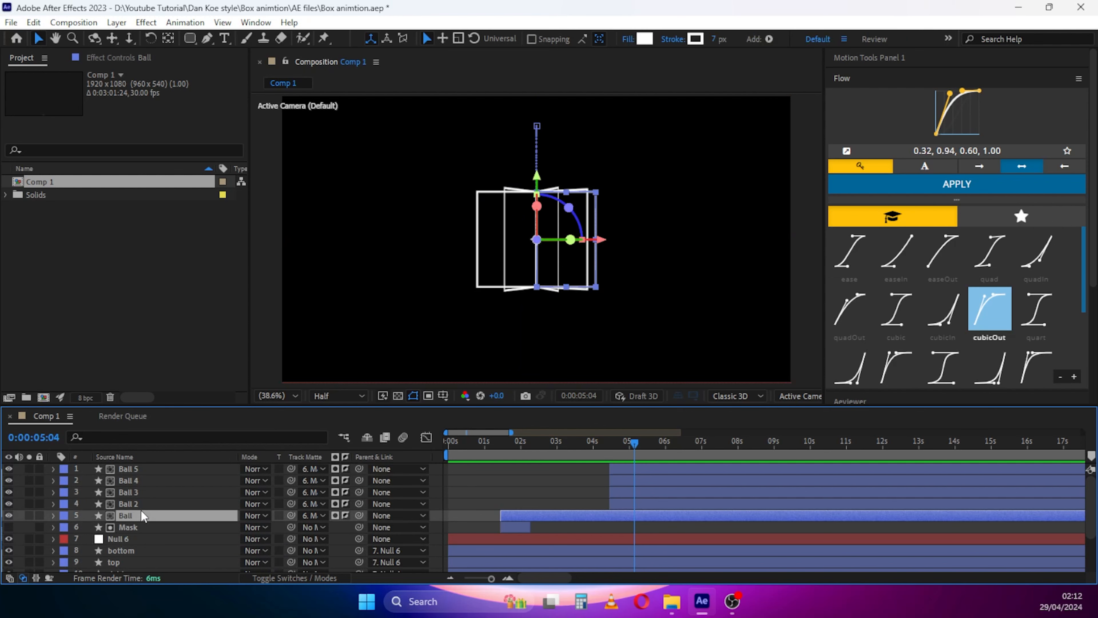
pyautogui.keyDown('ctrl'); pyautogui.click(134, 504); pyautogui.keyUp('ctrl')
pyautogui.keyDown('ctrl'); pyautogui.click(135, 492); pyautogui.keyUp('ctrl')
pyautogui.keyDown('ctrl'); pyautogui.click(136, 480); pyautogui.keyUp('ctrl')
pyautogui.keyDown('ctrl'); pyautogui.click(136, 467); pyautogui.keyUp('ctrl')
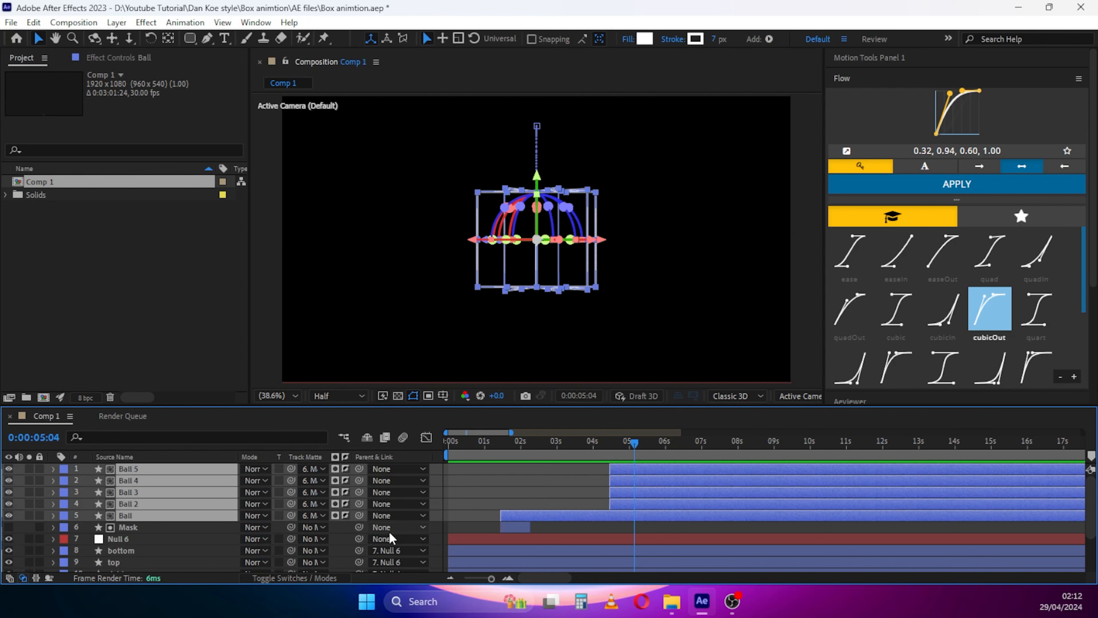
pyautogui.click(867, 55)
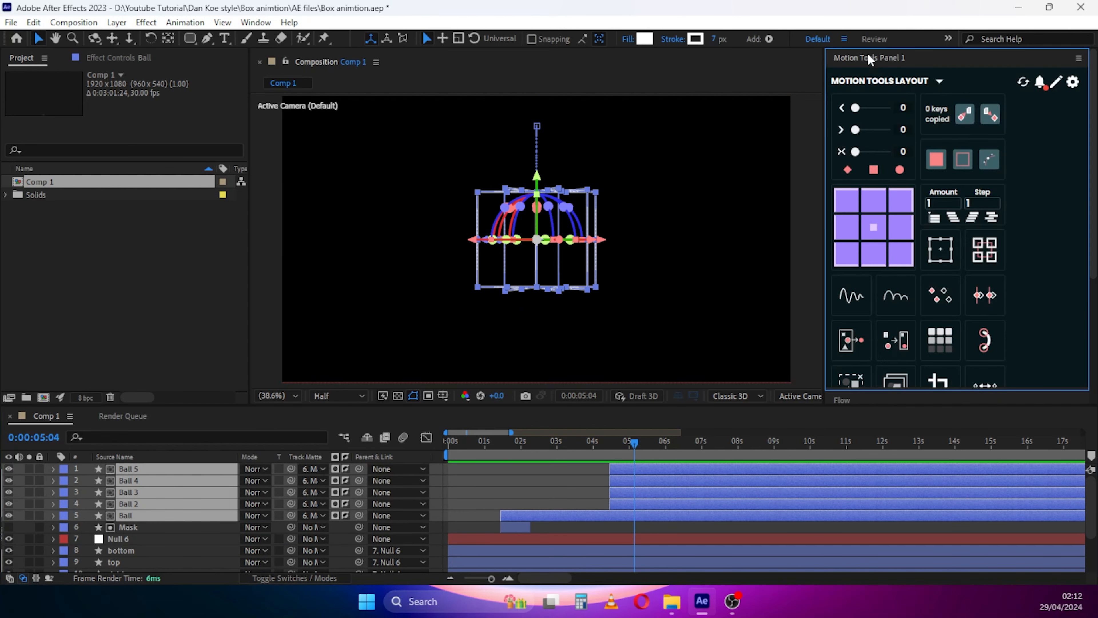
pyautogui.click(930, 331)
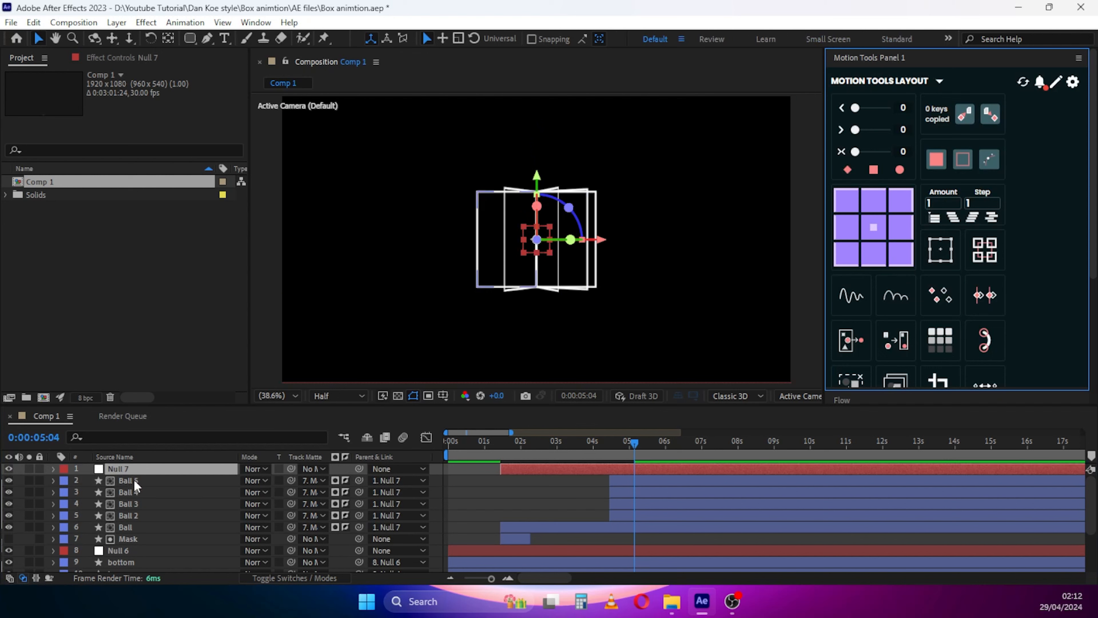
# Add an Orientation keyframe to Null 7 at 0:00:04:14, in line with Ball 5's first Orientation keyframe
pyautogui.click(323, 577)
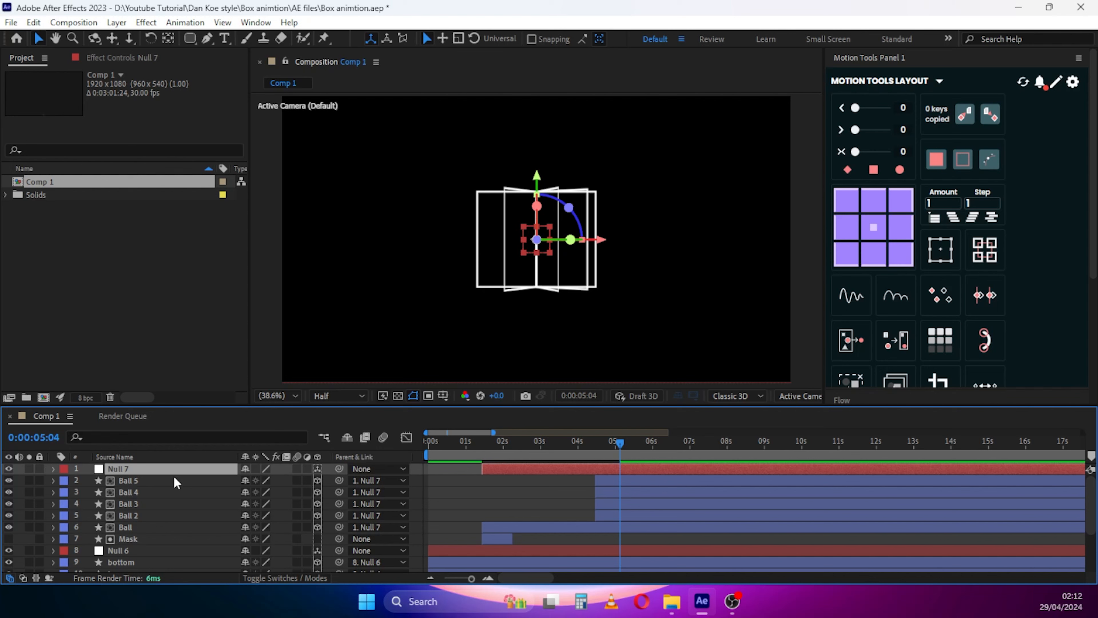
pyautogui.press('r')
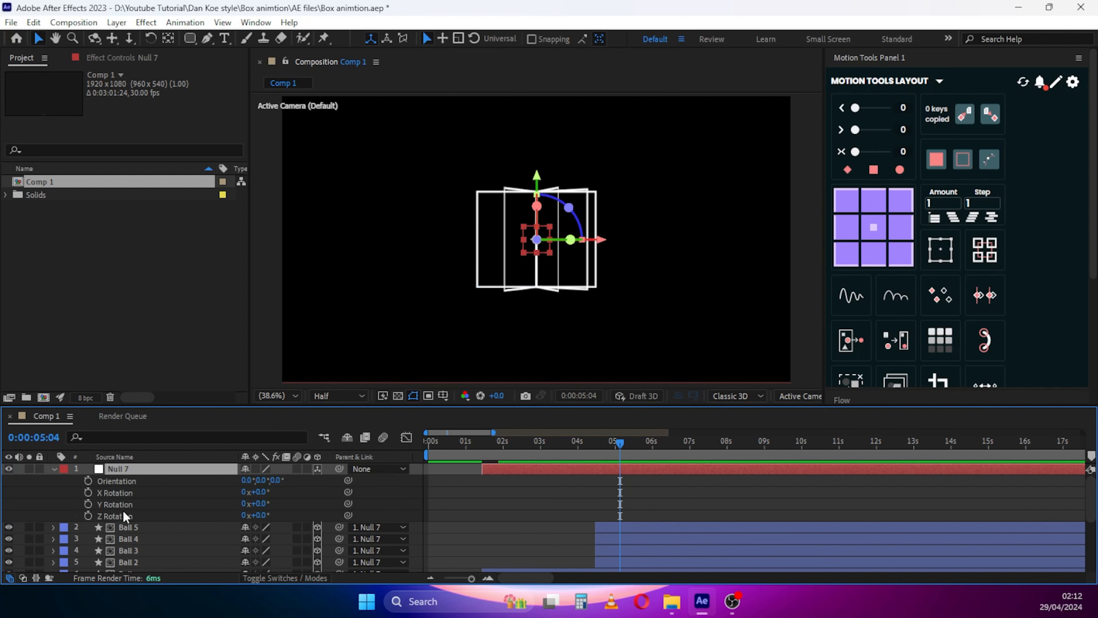
pyautogui.click(125, 527)
pyautogui.press('u')
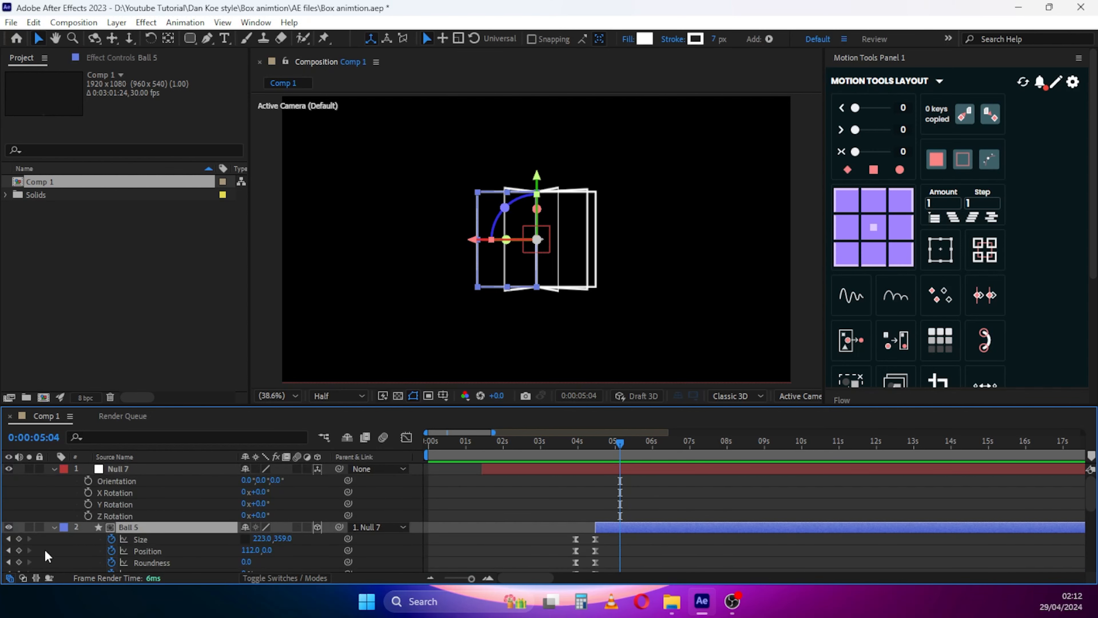
pyautogui.scroll(-2, 477, 540)
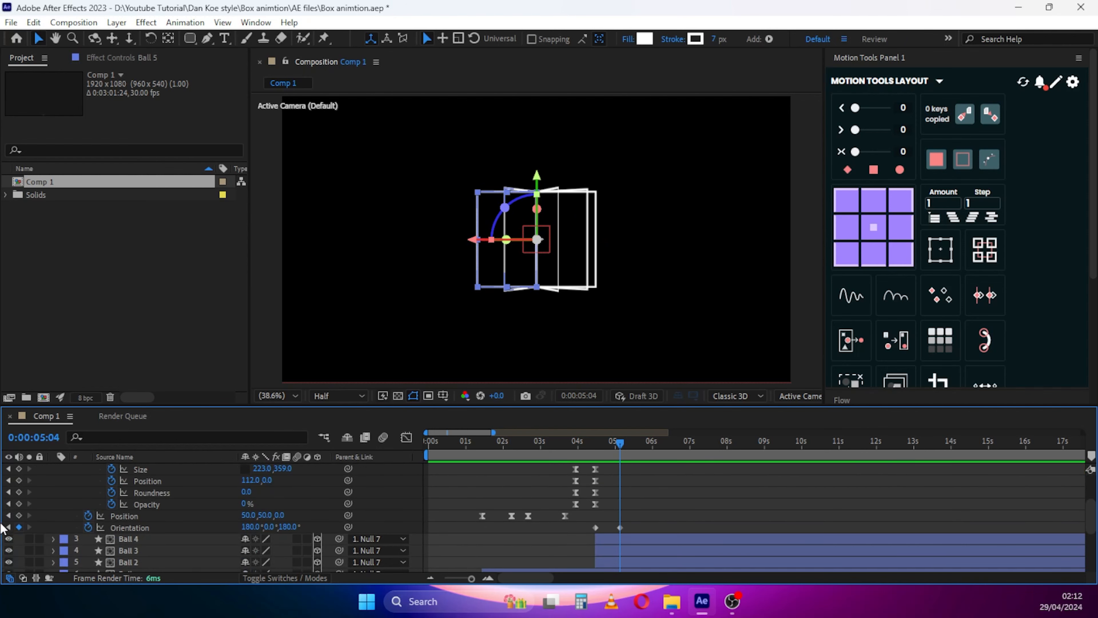
pyautogui.scroll(2, 209, 558)
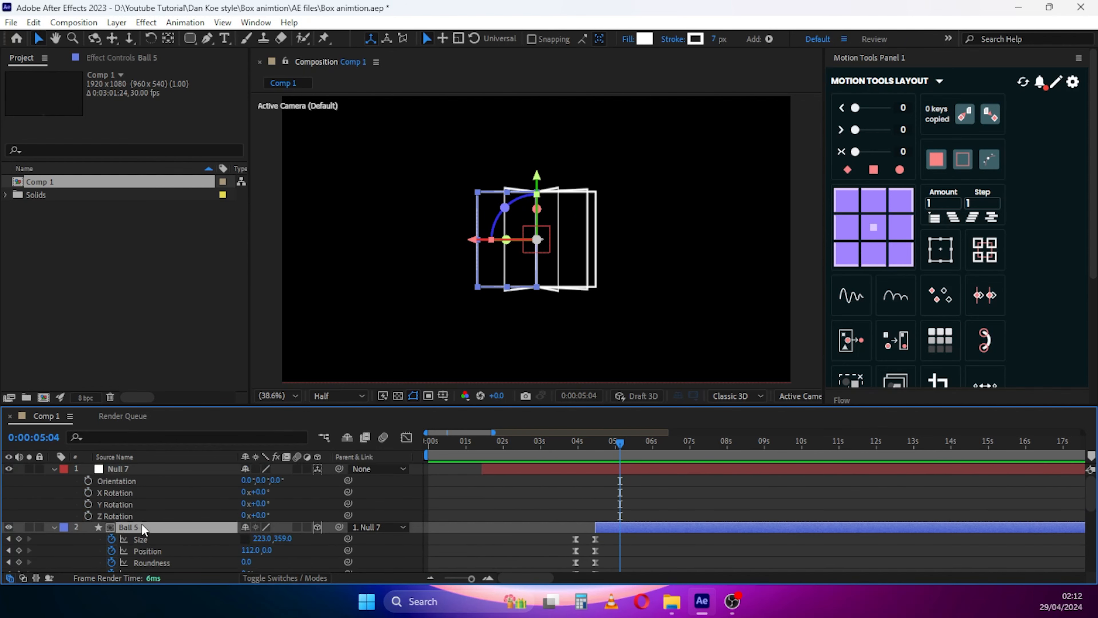
pyautogui.press('r')
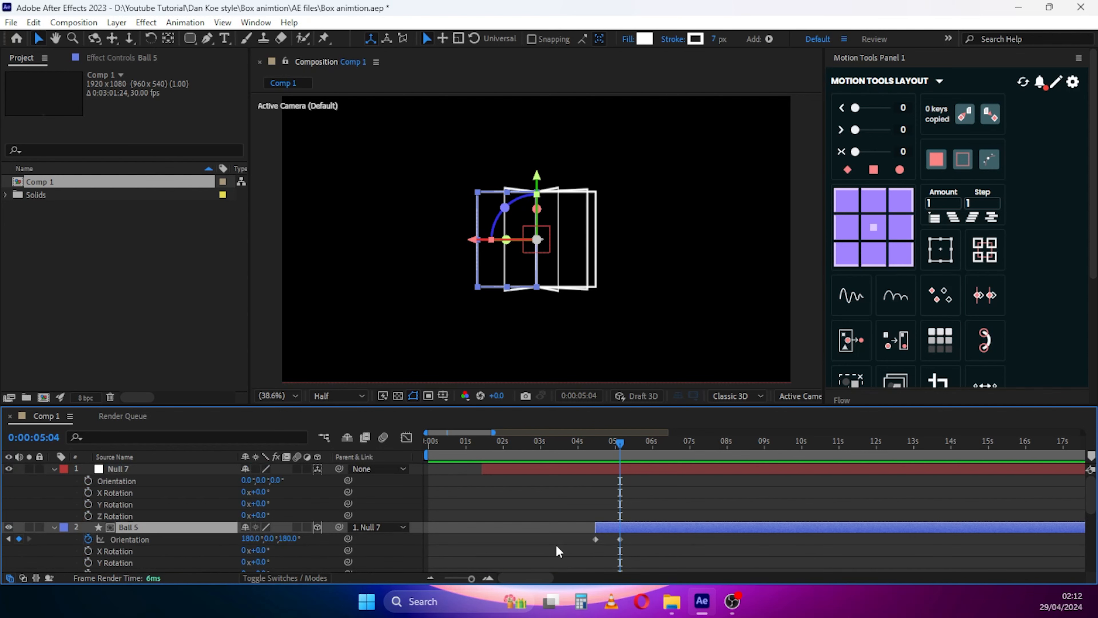
pyautogui.click(8, 538)
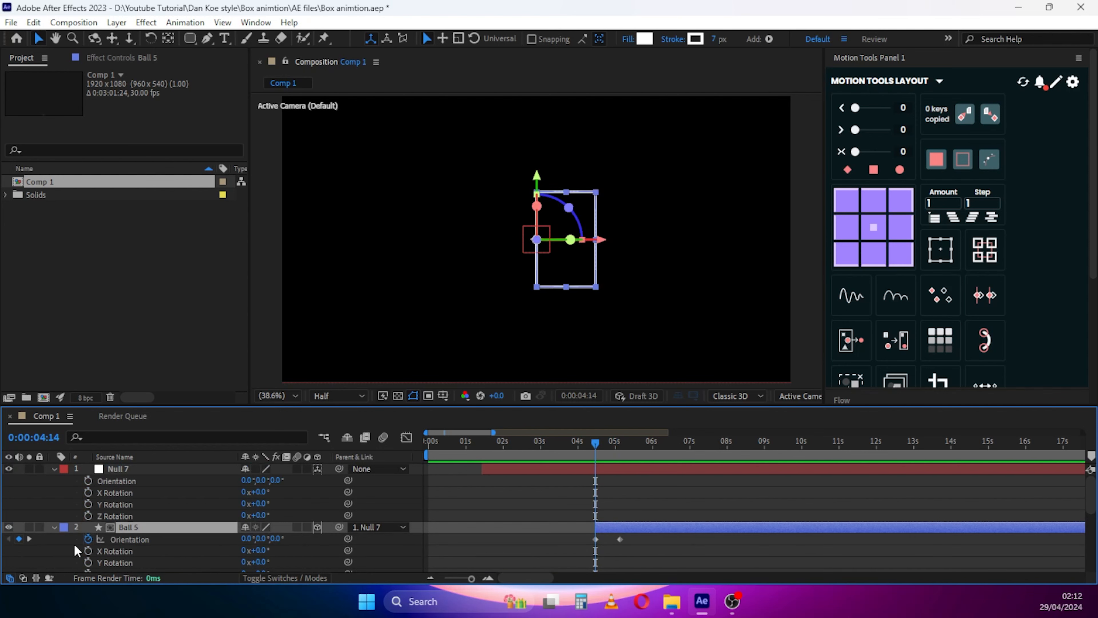
pyautogui.click(120, 470)
pyautogui.click(89, 480)
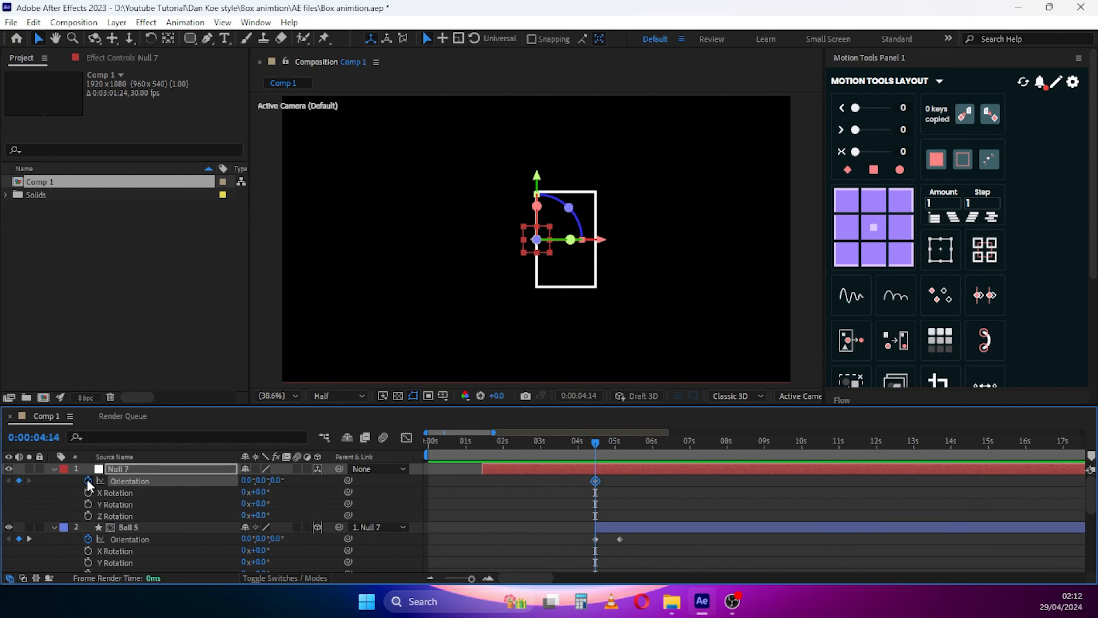
# Set Null 7's X Orientation to 311° at 0:00:05:04
pyautogui.click(29, 539)
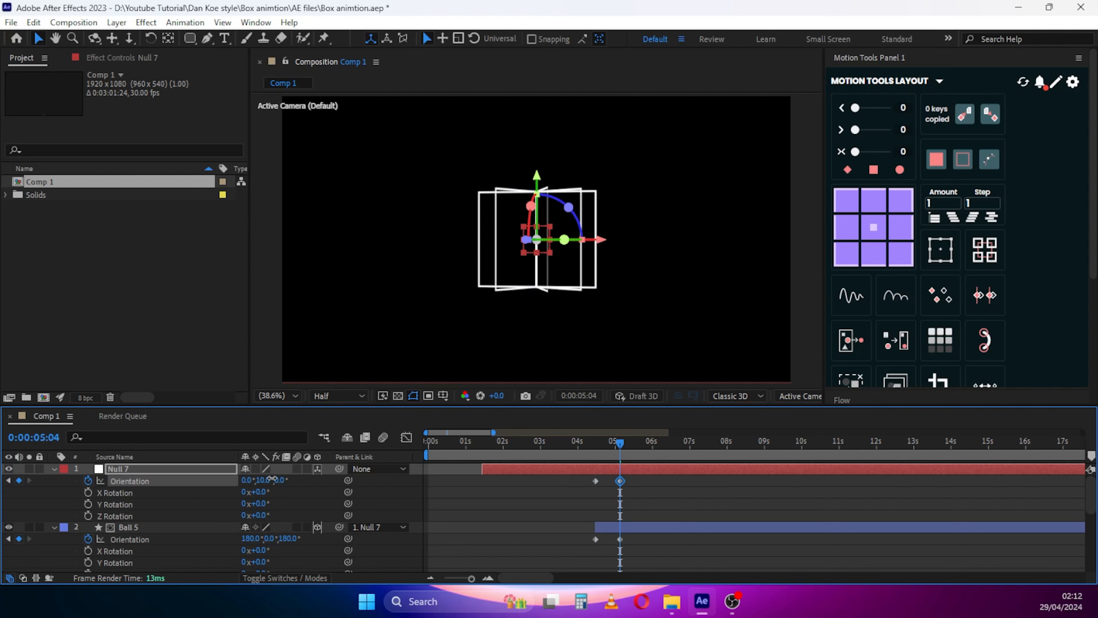
pyautogui.hotkey('ctrl', 'z')
pyautogui.moveTo(277, 481); pyautogui.dragTo(207, 476)
pyautogui.hotkey('ctrl', 'z')
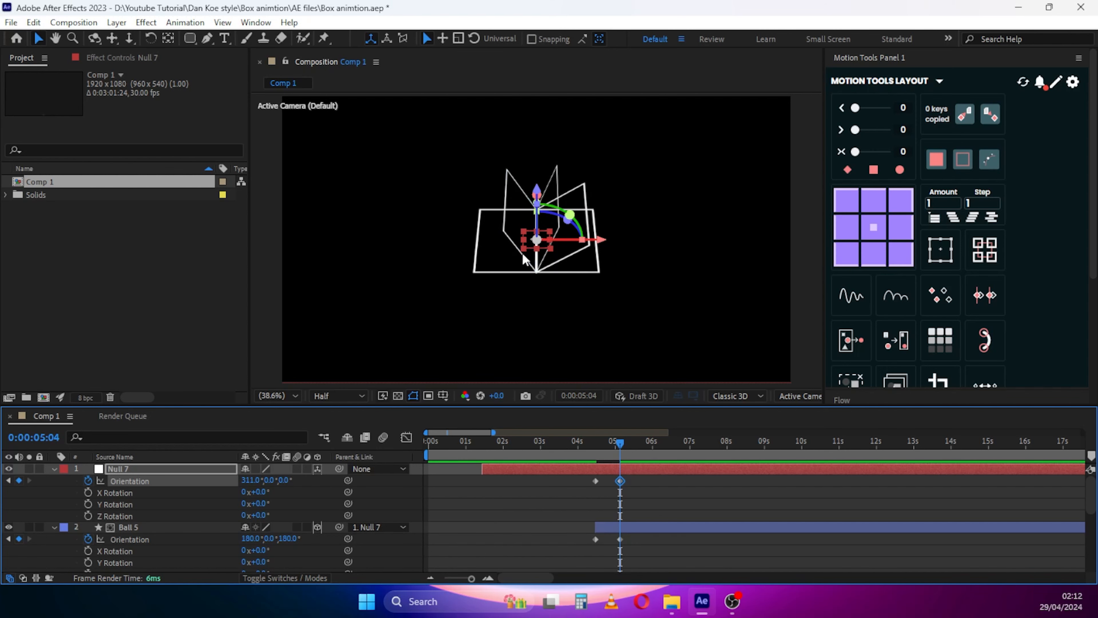
# Show the rotation properties of Ball 4, Ball 3 and Ball 2
pyautogui.click(169, 529)
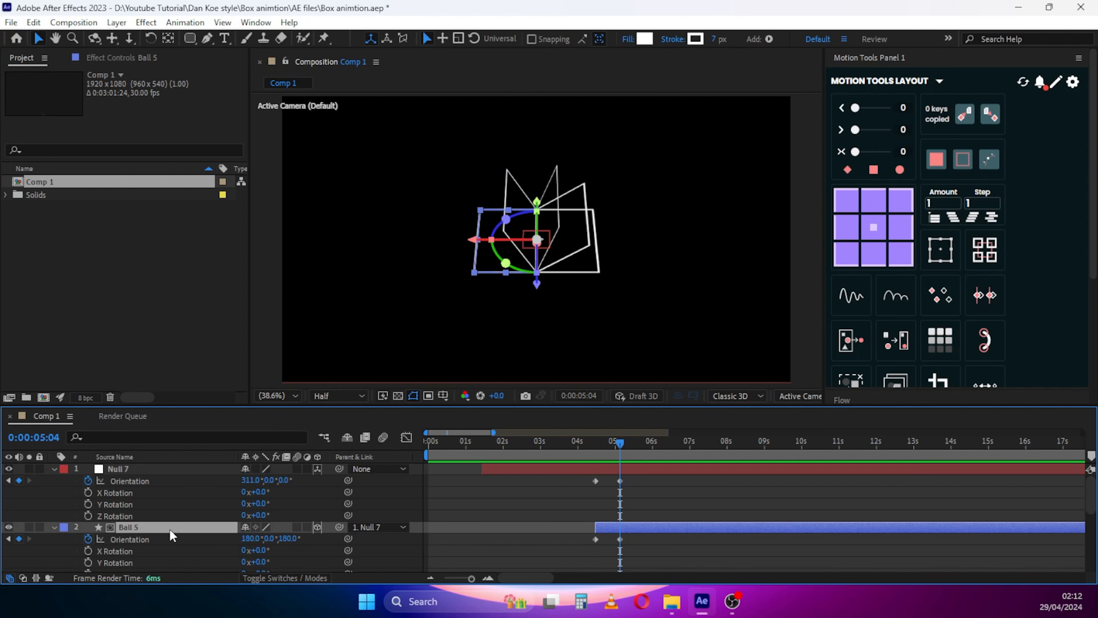
pyautogui.scroll(-2, 170, 529)
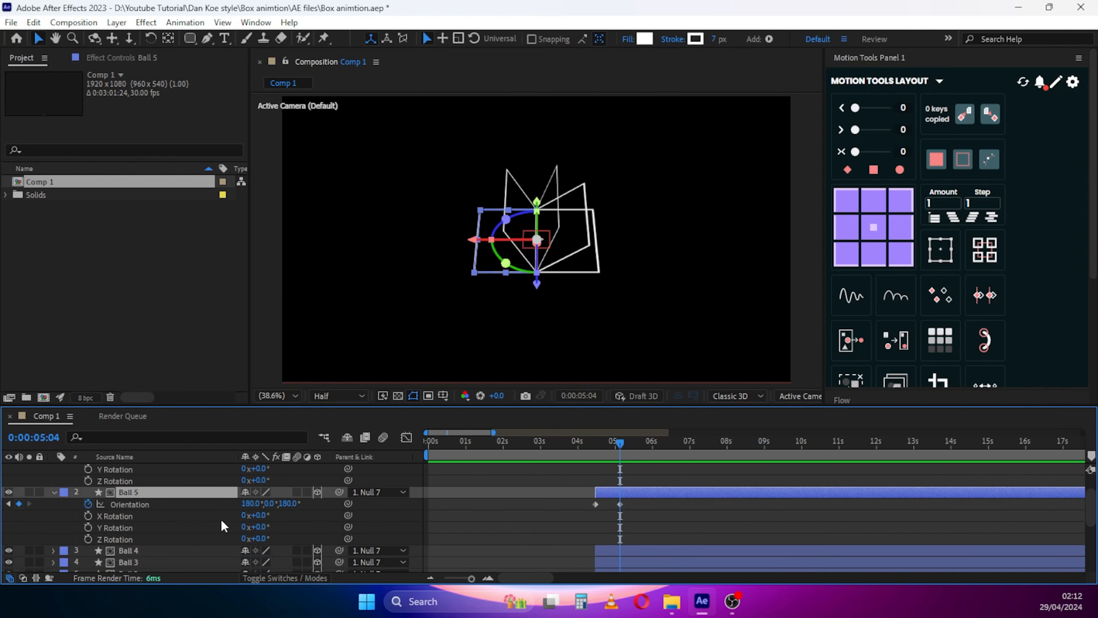
pyautogui.click(189, 519)
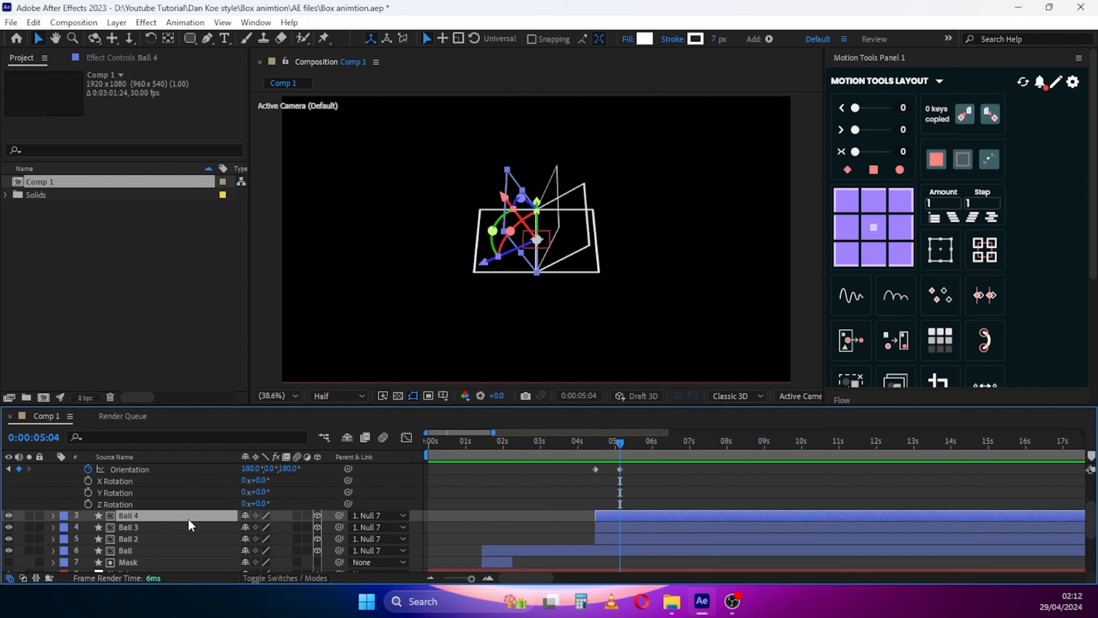
pyautogui.keyDown('ctrl'); pyautogui.click(161, 528); pyautogui.keyUp('ctrl')
pyautogui.keyDown('ctrl'); pyautogui.click(158, 530); pyautogui.keyUp('ctrl')
pyautogui.keyDown('ctrl'); pyautogui.click(147, 530); pyautogui.keyUp('ctrl')
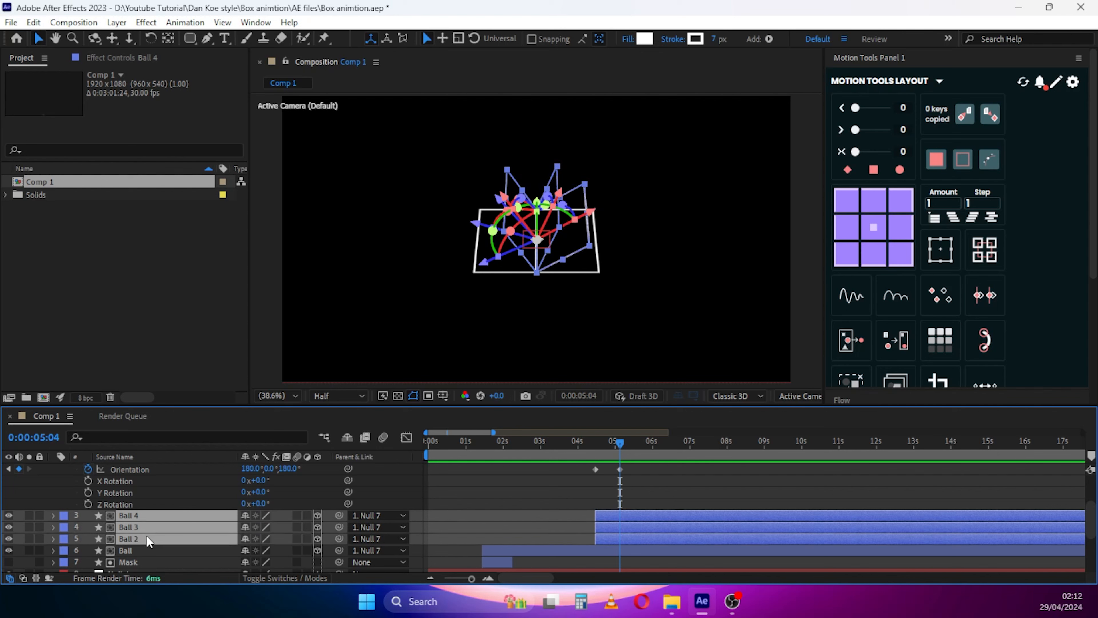
pyautogui.press('r')
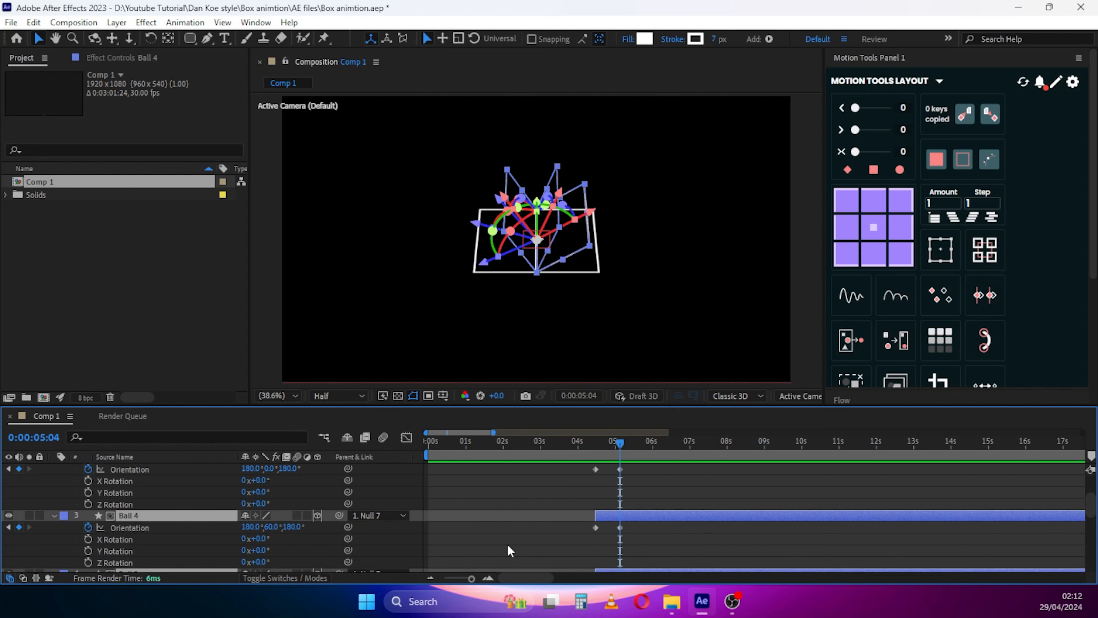
pyautogui.click(511, 550)
# Set Ball 4's Y Orientation to 42° at 0:00:05:04
pyautogui.click(146, 517)
pyautogui.scroll(-2, 149, 519)
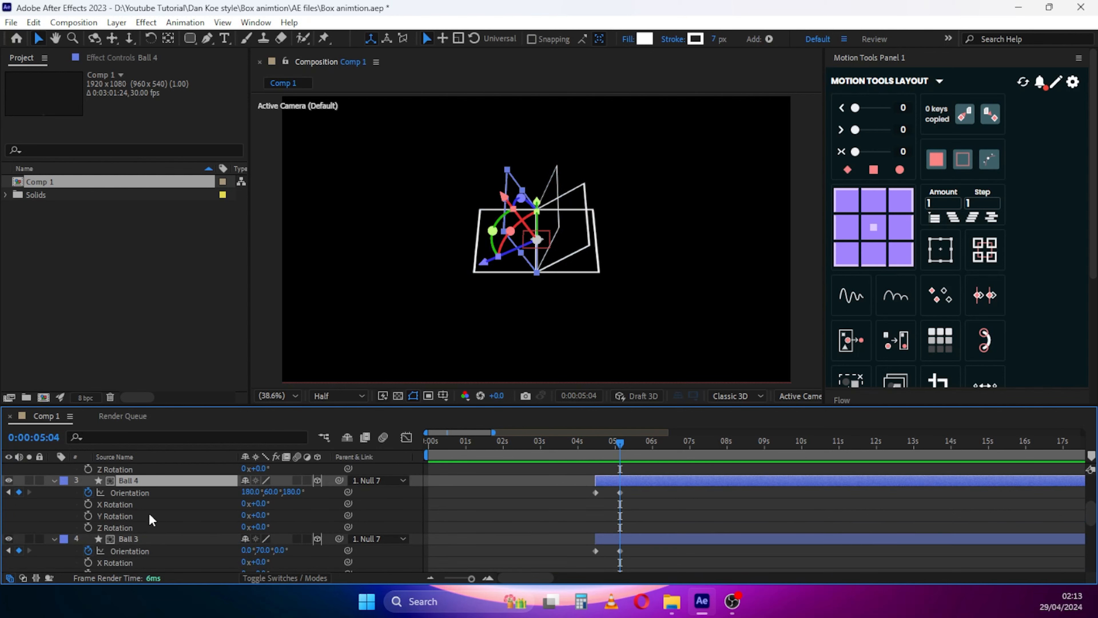
pyautogui.click(253, 493)
pyautogui.press('Tab')
pyautogui.write('41')
pyautogui.press('Return')
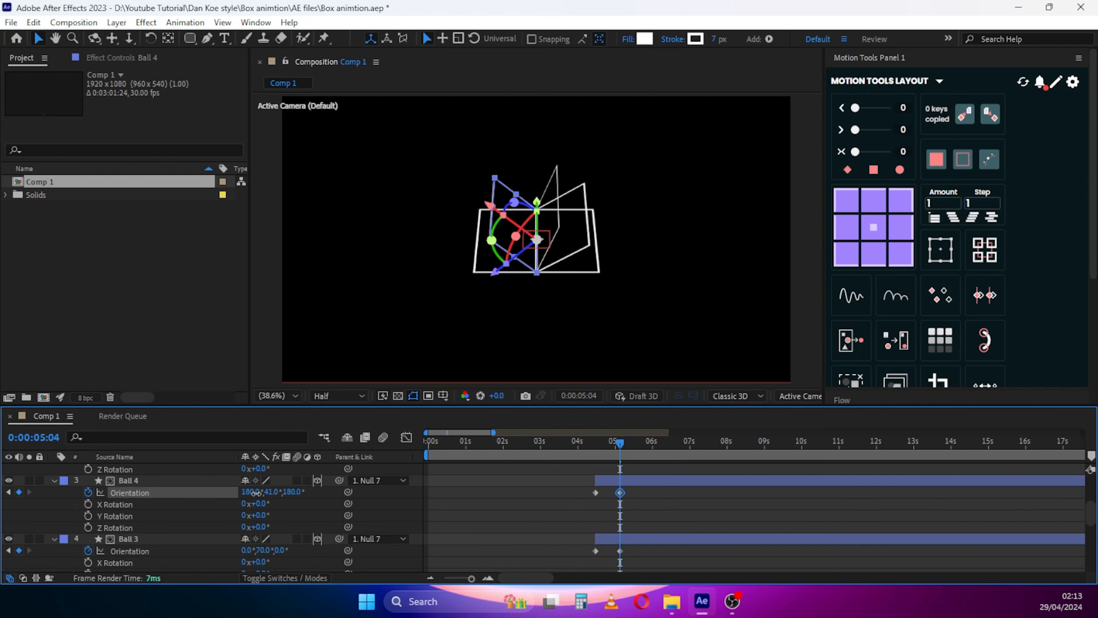
pyautogui.moveTo(255, 493); pyautogui.dragTo(258, 493)
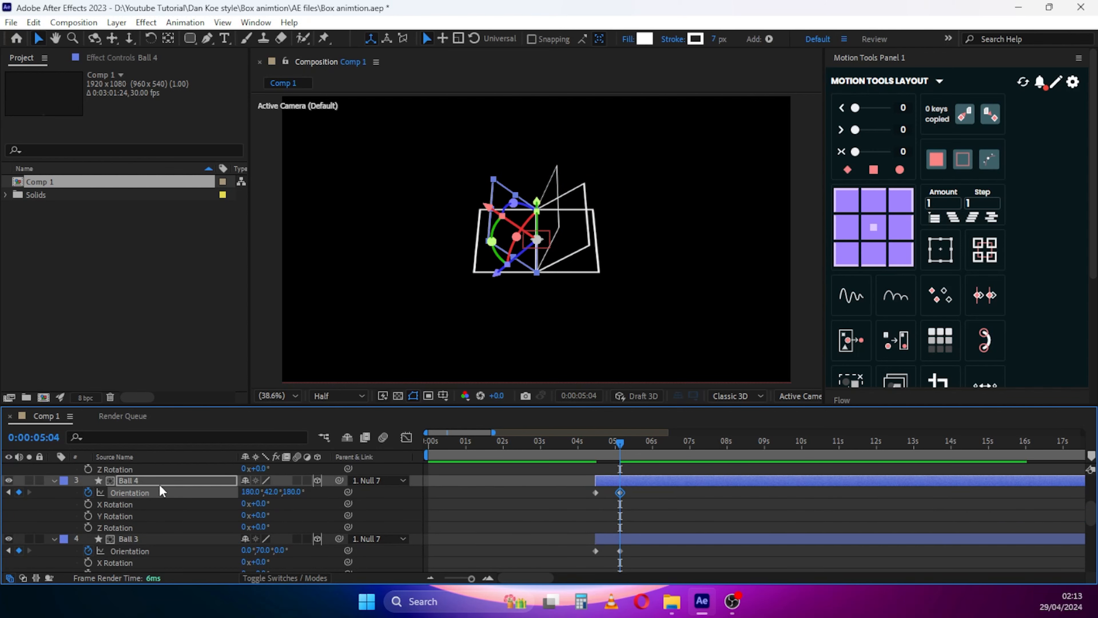
# Set Ball 3's Y Orientation to 103° at 0:00:05:04
pyautogui.click(154, 541)
pyautogui.scroll(-2, 277, 494)
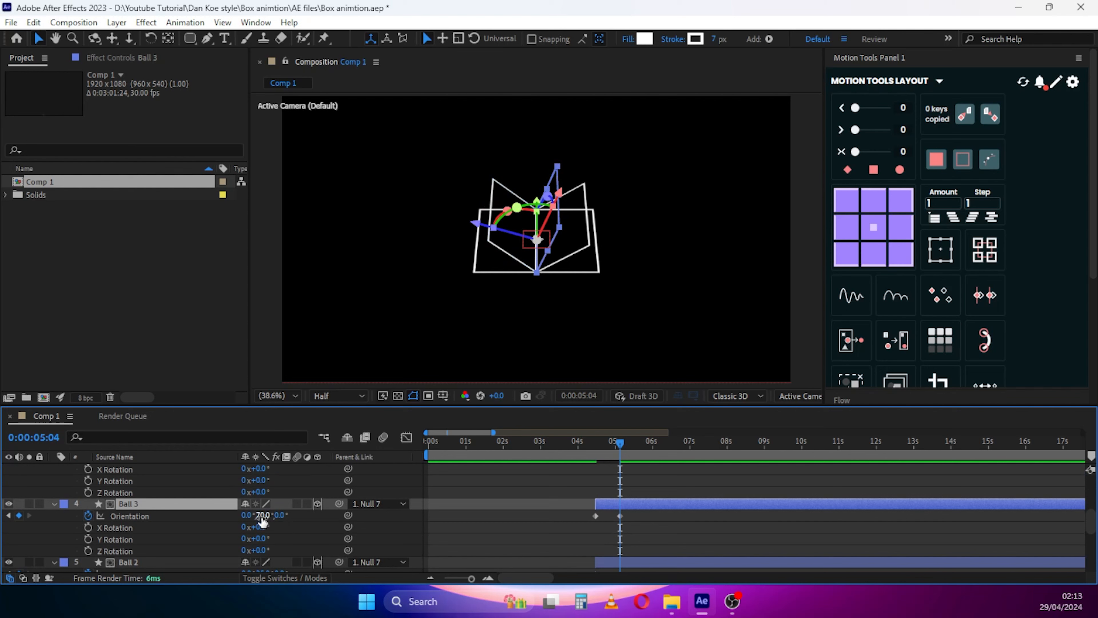
pyautogui.moveTo(262, 517); pyautogui.dragTo(302, 537)
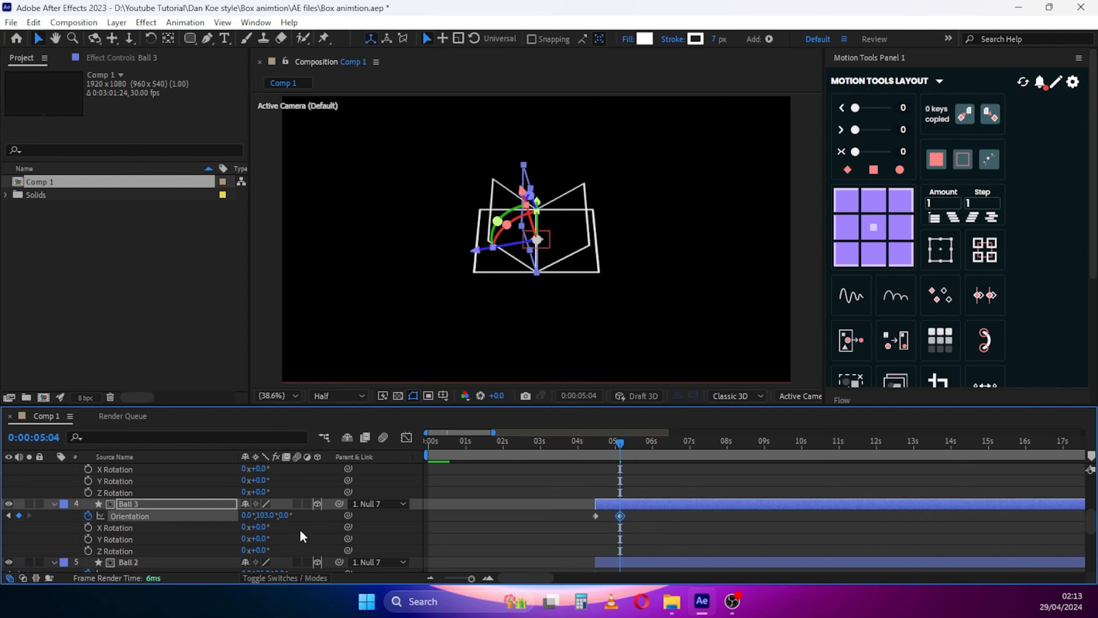
pyautogui.click(301, 531)
pyautogui.scroll(-2, 300, 531)
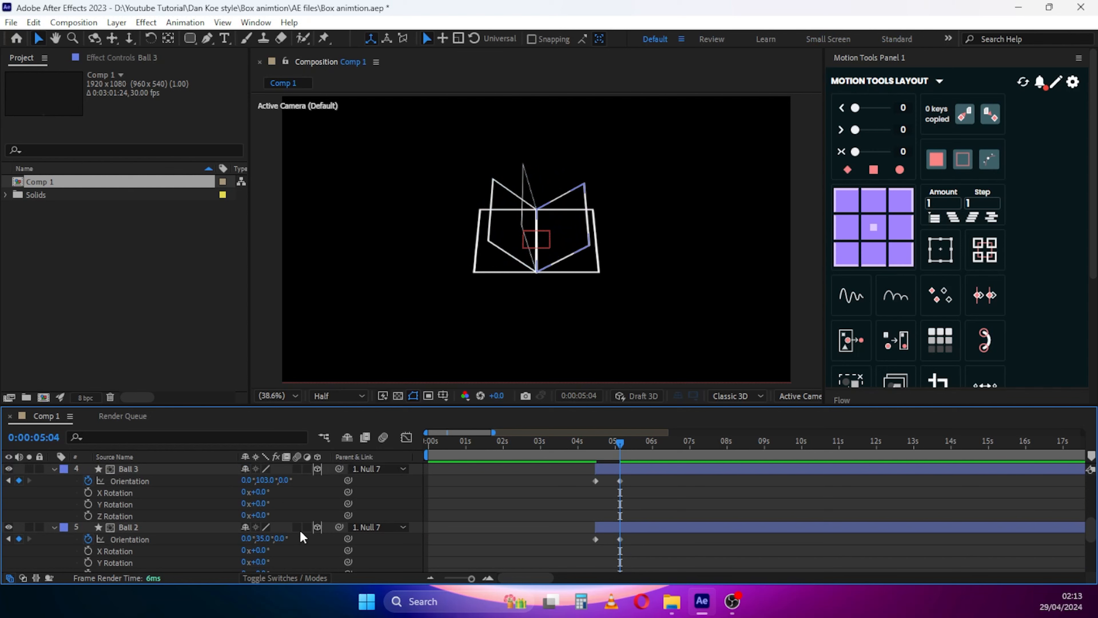
# Apply the Flow ease preset (0.42, 0.00, 0.58, 1.00) to the Orientation keyframes of Null 7 and the ball duplicates
pyautogui.scroll(8, 363, 521)
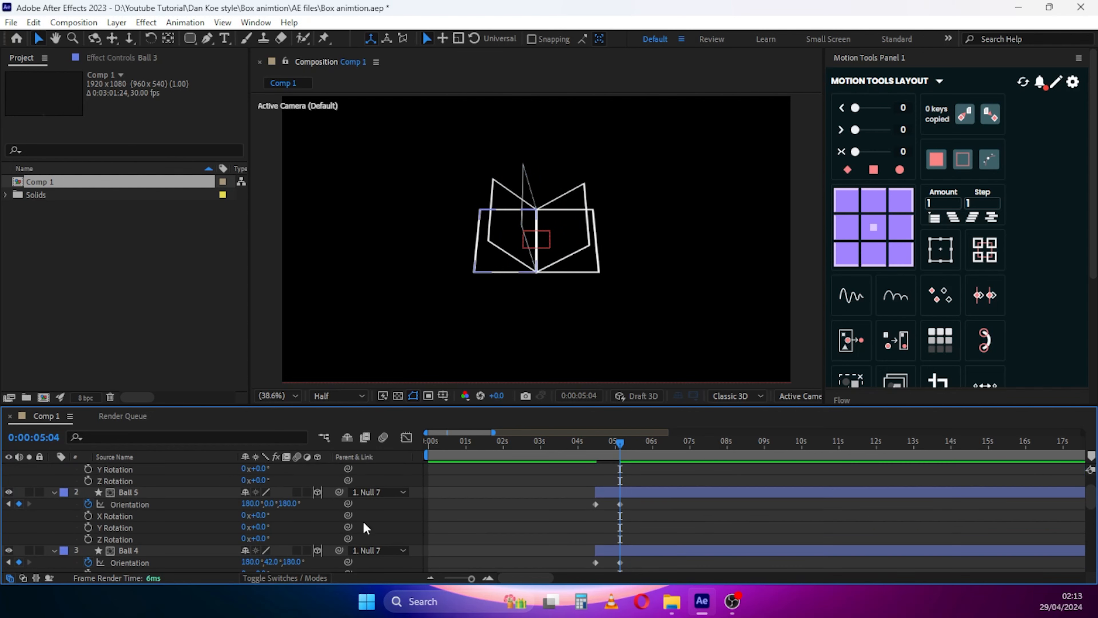
pyautogui.scroll(-10, 162, 520)
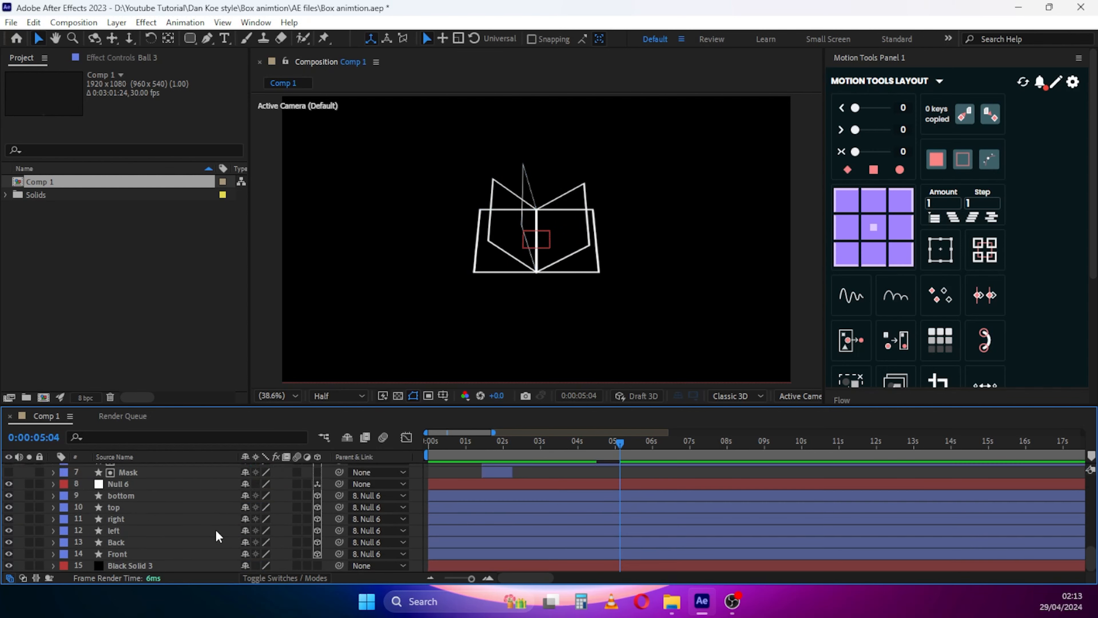
pyautogui.click(138, 494)
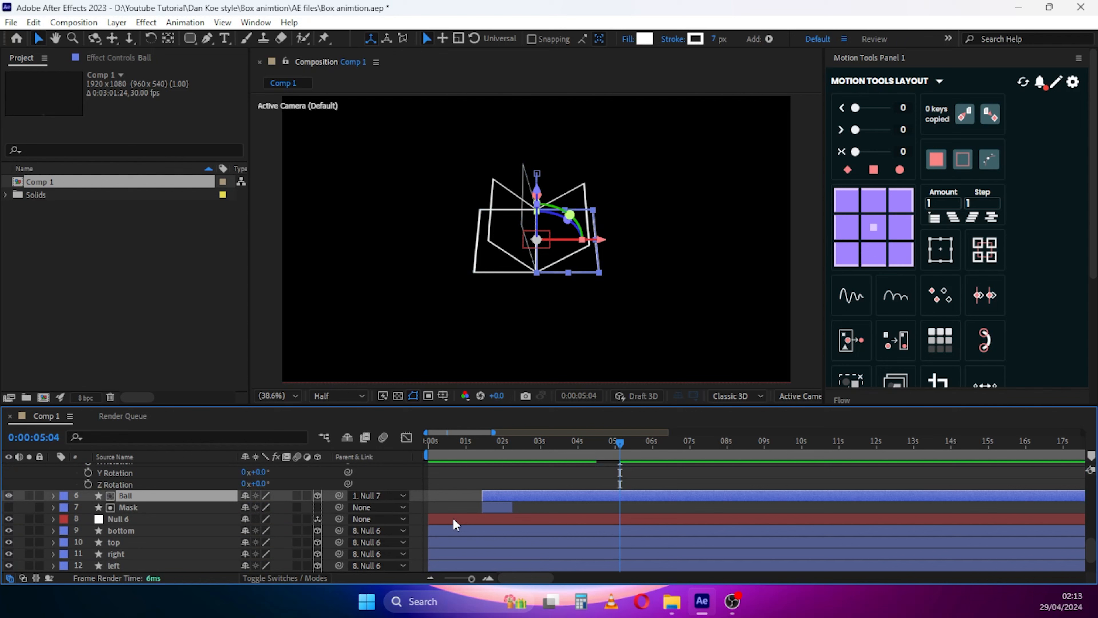
pyautogui.click(412, 493)
pyautogui.scroll(10, 269, 436)
pyautogui.hotkey('ctrl', 'a')
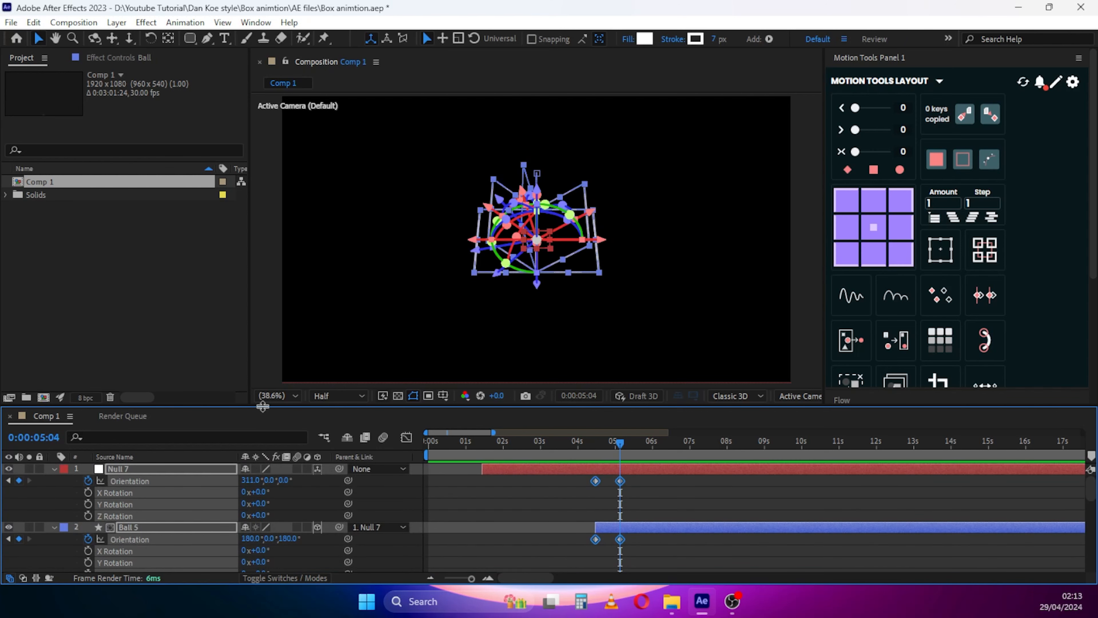
pyautogui.hotkey('ctrl', '`')
pyautogui.press('r')
pyautogui.click(856, 58)
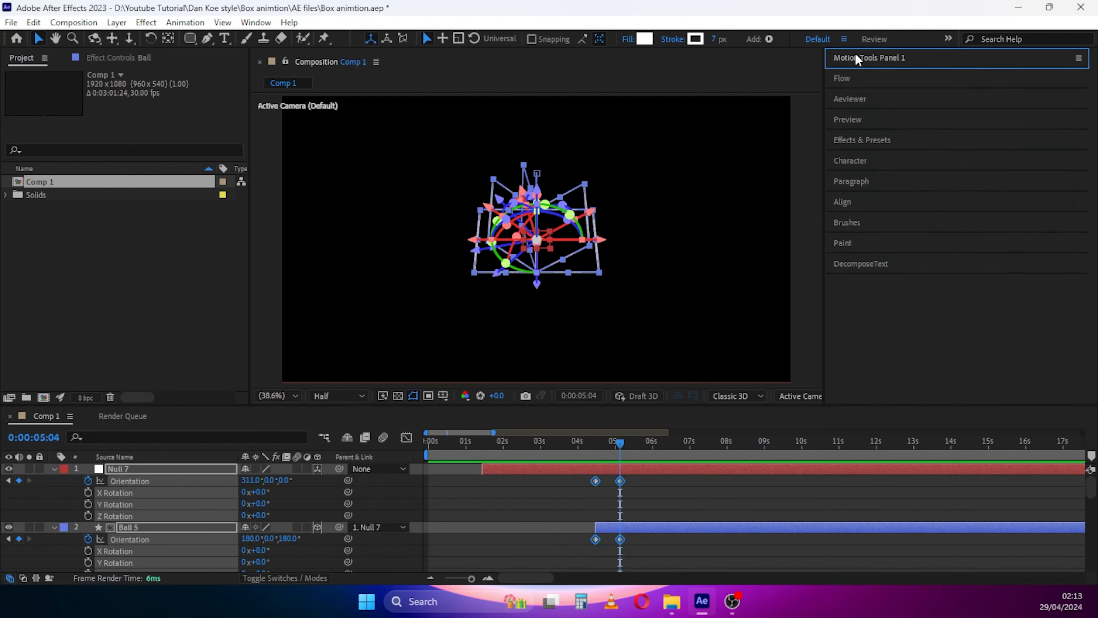
pyautogui.click(874, 82)
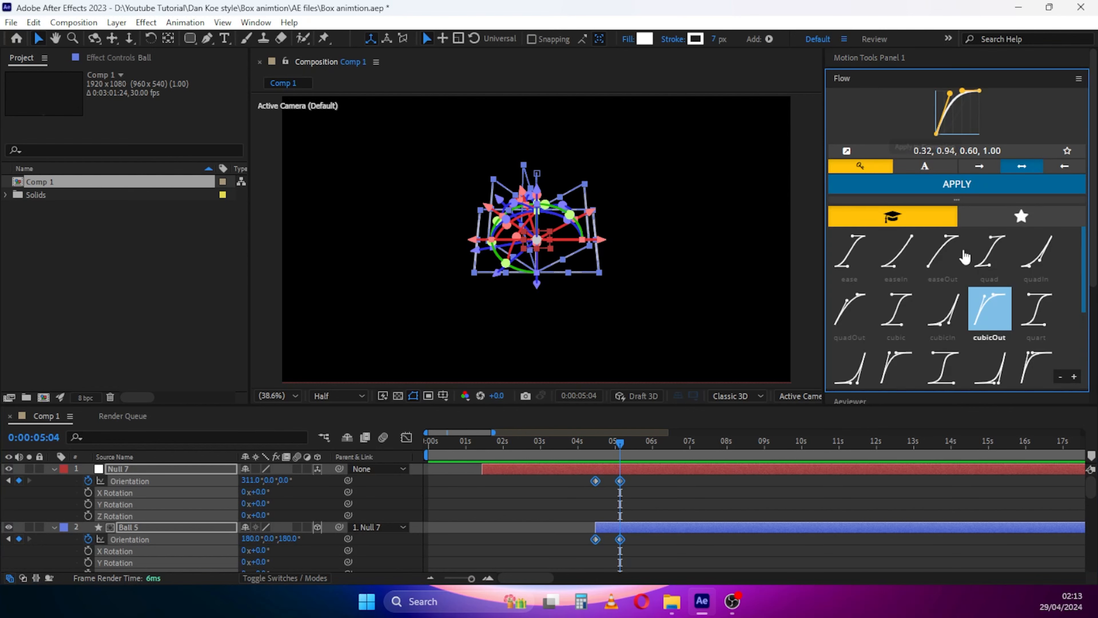
pyautogui.click(855, 258)
pyautogui.click(919, 184)
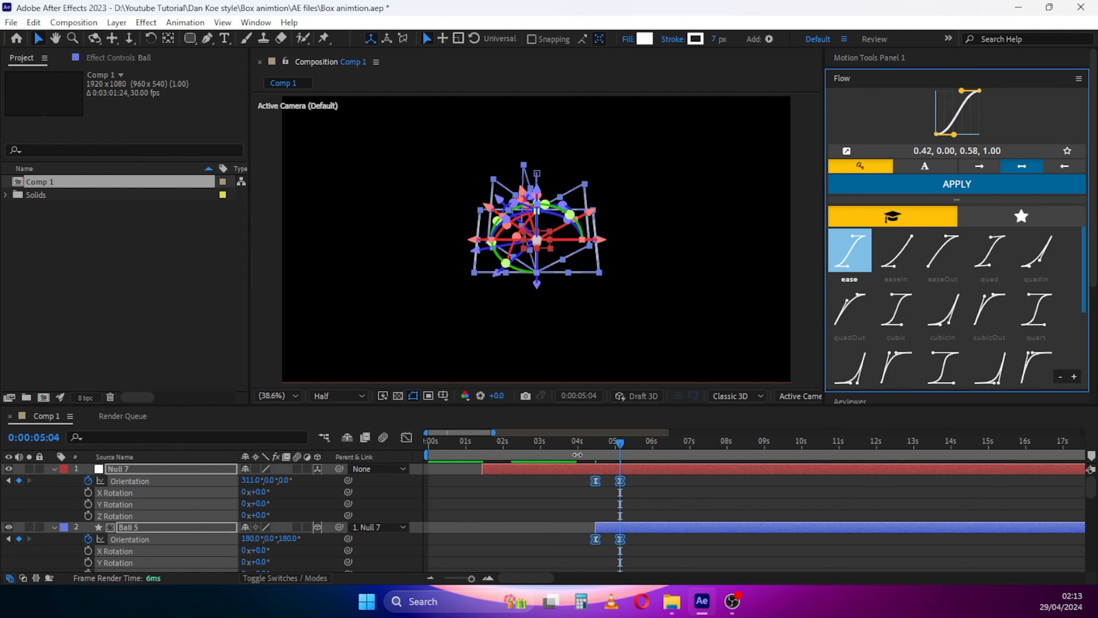
# Preview the page-opening animation from 0:00:03:27
pyautogui.click(574, 446)
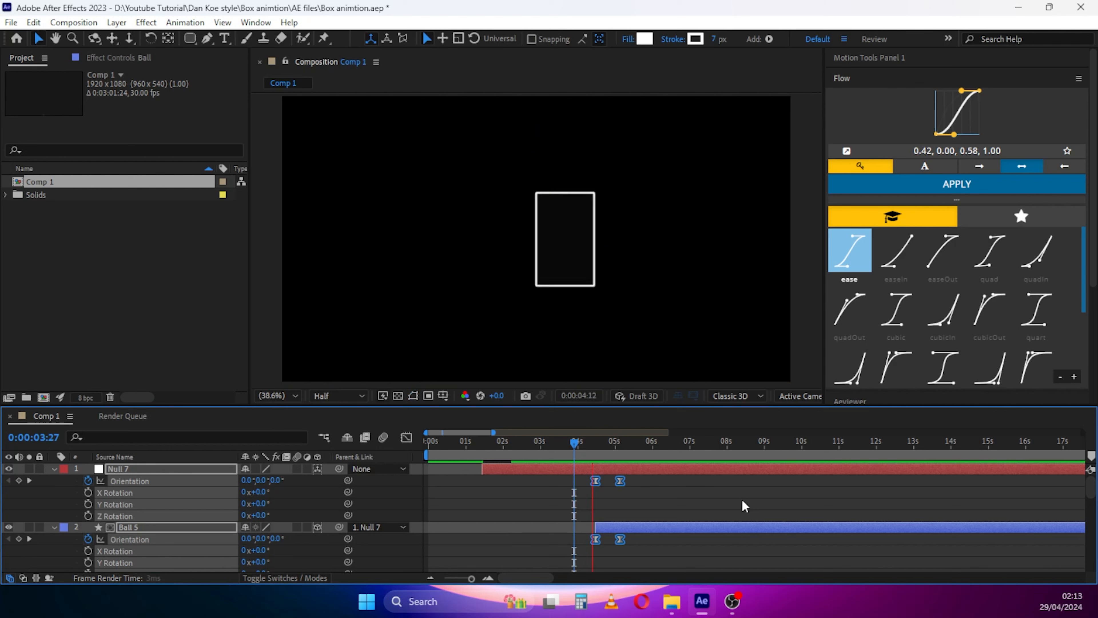
pyautogui.press('space')
pyautogui.press('space')
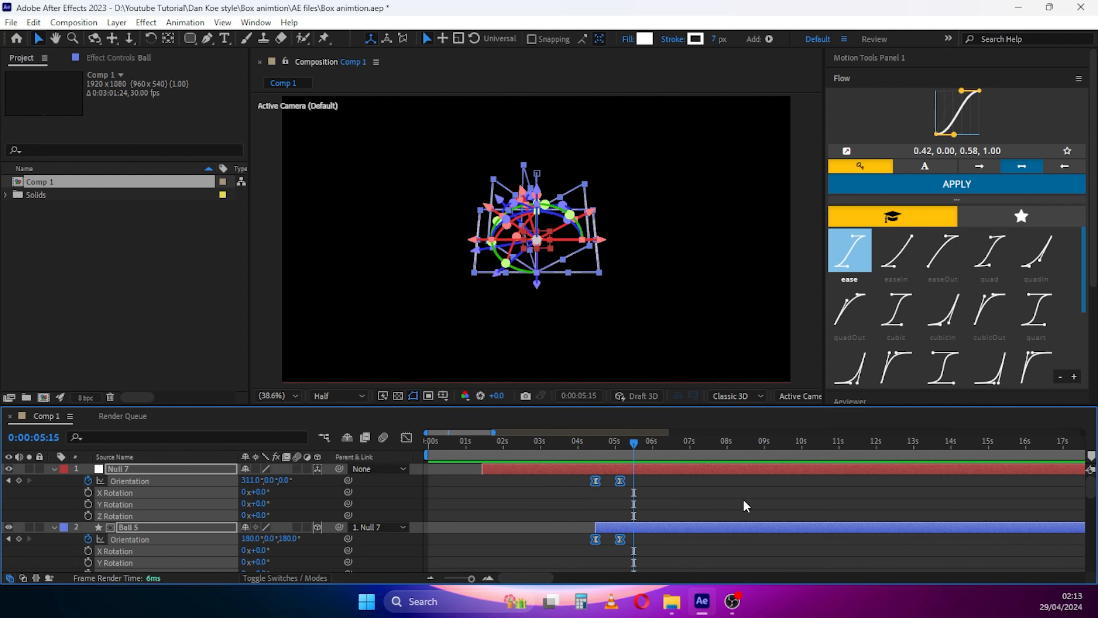
# Apply the Flow cubicOut preset (0.32, 0.94, 0.60, 1.00) to the Orientation keyframes of Null 7 and the ball duplicates, and preview the motion
pyautogui.scroll(-10, 720, 508)
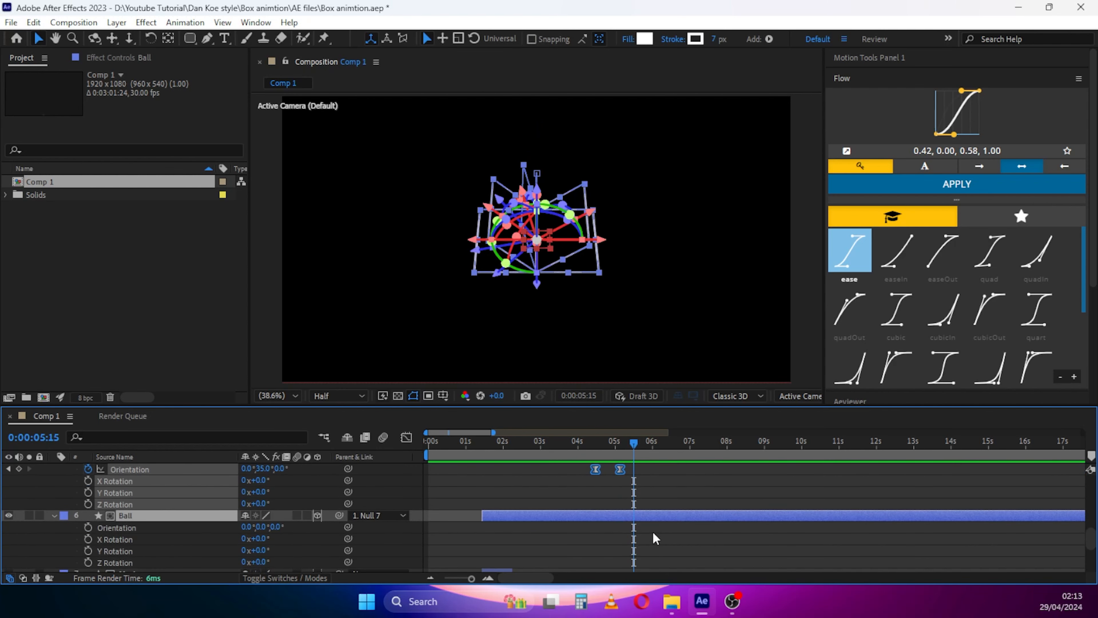
pyautogui.scroll(5, 651, 517)
pyautogui.scroll(-5, 652, 517)
pyautogui.moveTo(641, 491); pyautogui.dragTo(578, 443)
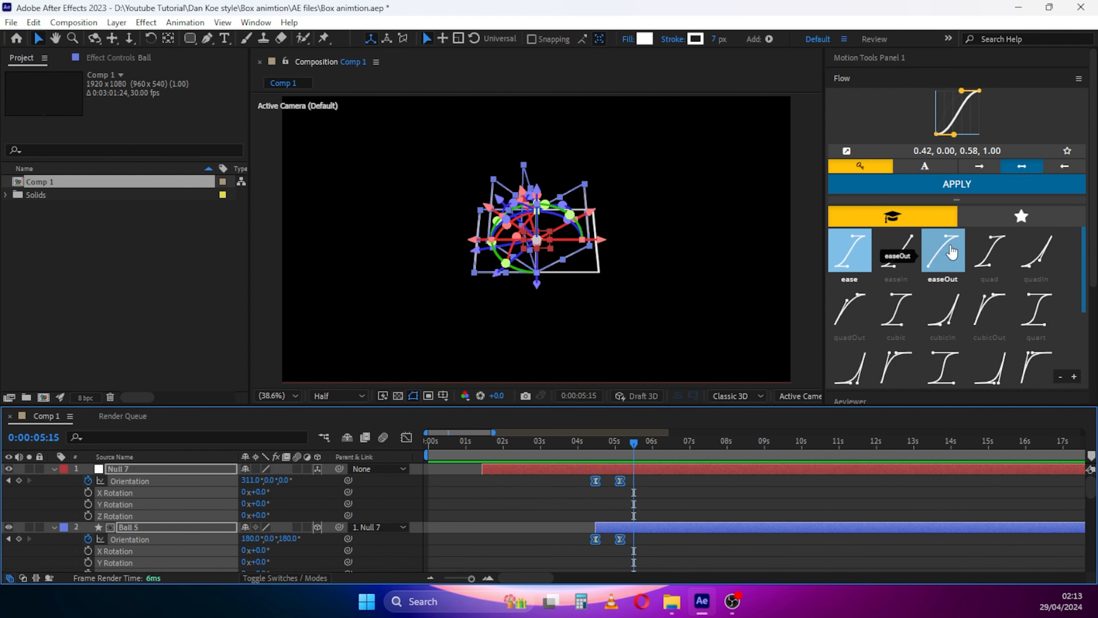
pyautogui.click(979, 334)
pyautogui.click(980, 184)
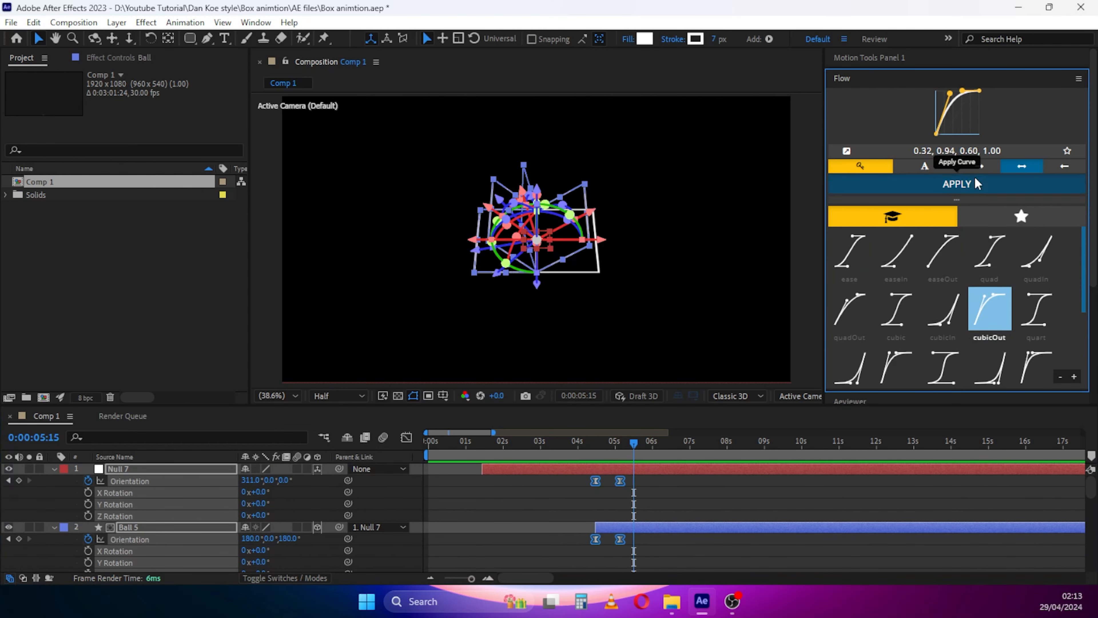
pyautogui.press('space')
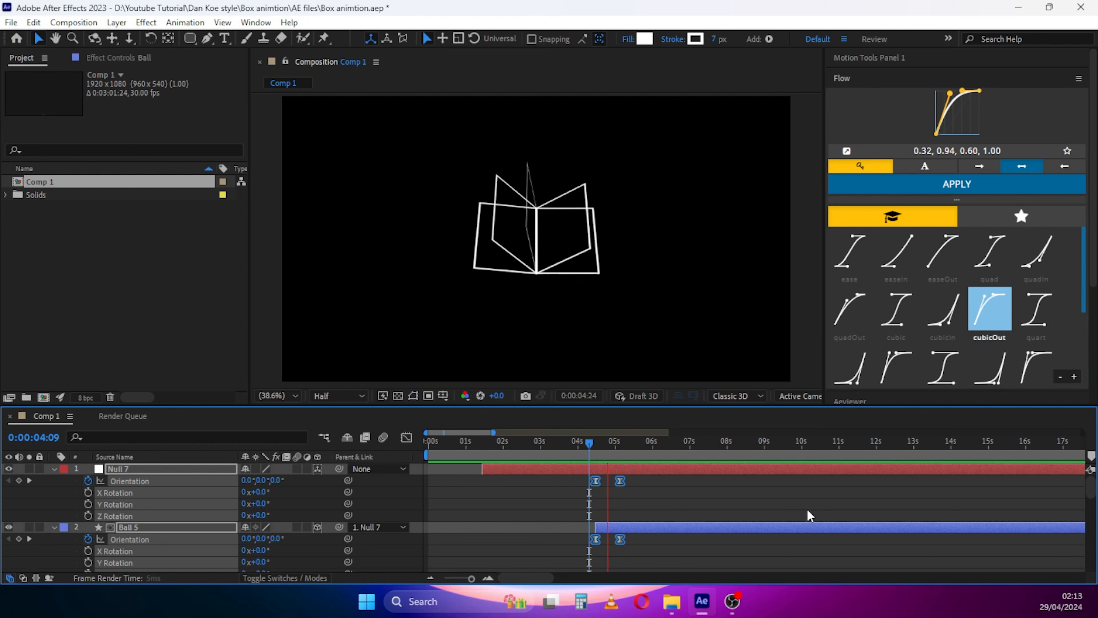
pyautogui.press('space')
# Move the second Orientation keyframes of Null 7 and Ball 2 to Ball 5 to 0:00:05:12
pyautogui.scroll(-5, 635, 484)
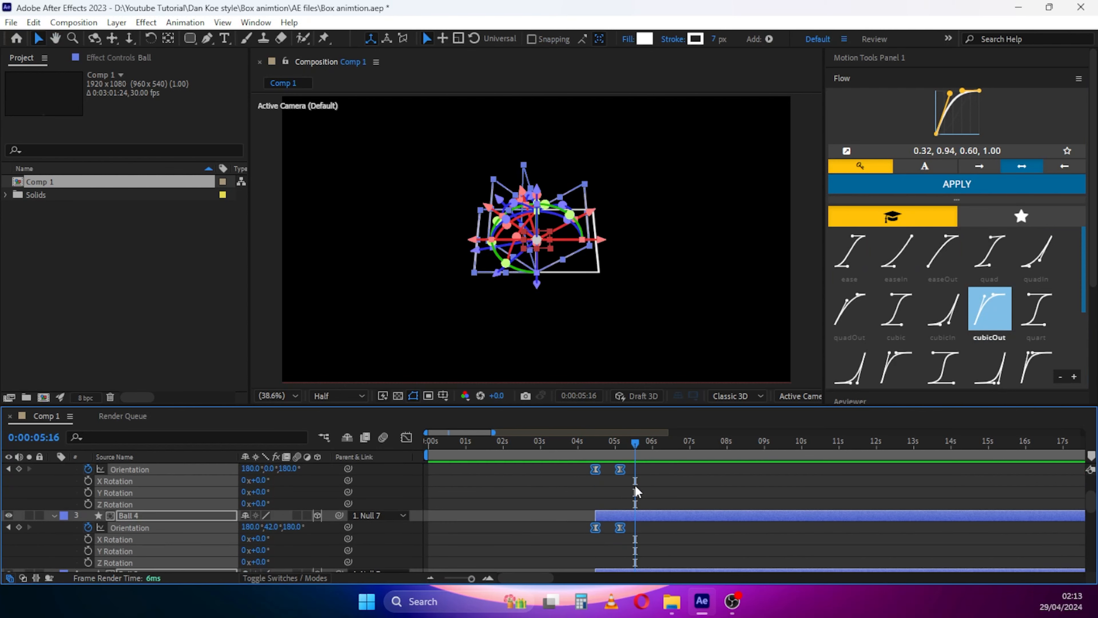
pyautogui.click(629, 553)
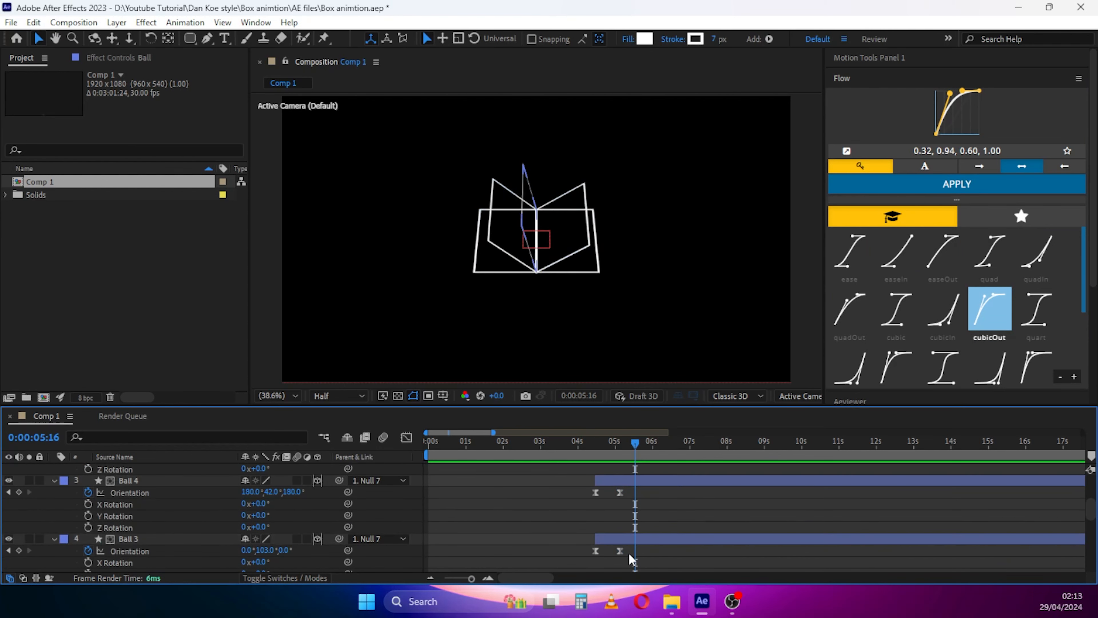
pyautogui.scroll(-3, 621, 555)
pyautogui.scroll(-3, 620, 561)
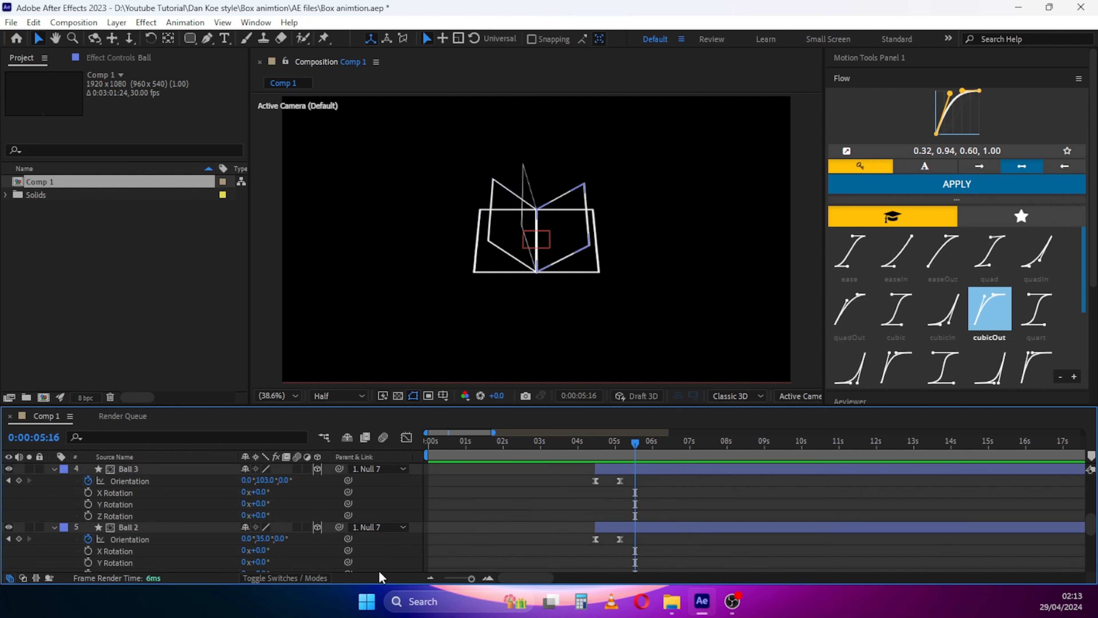
pyautogui.click(155, 527)
pyautogui.scroll(-6, 154, 527)
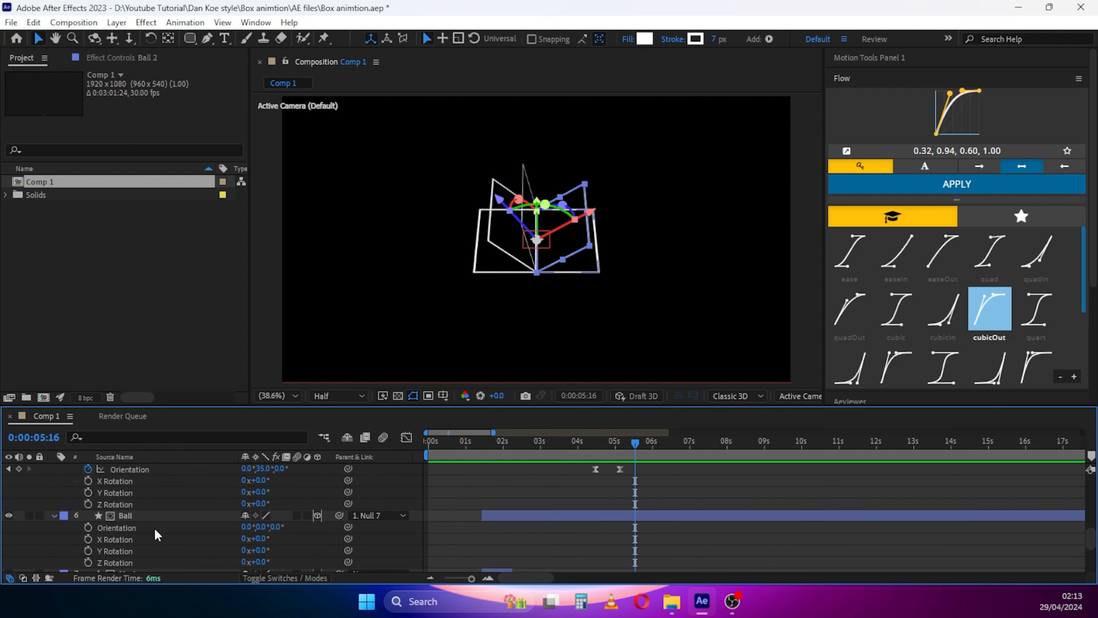
pyautogui.click(159, 517)
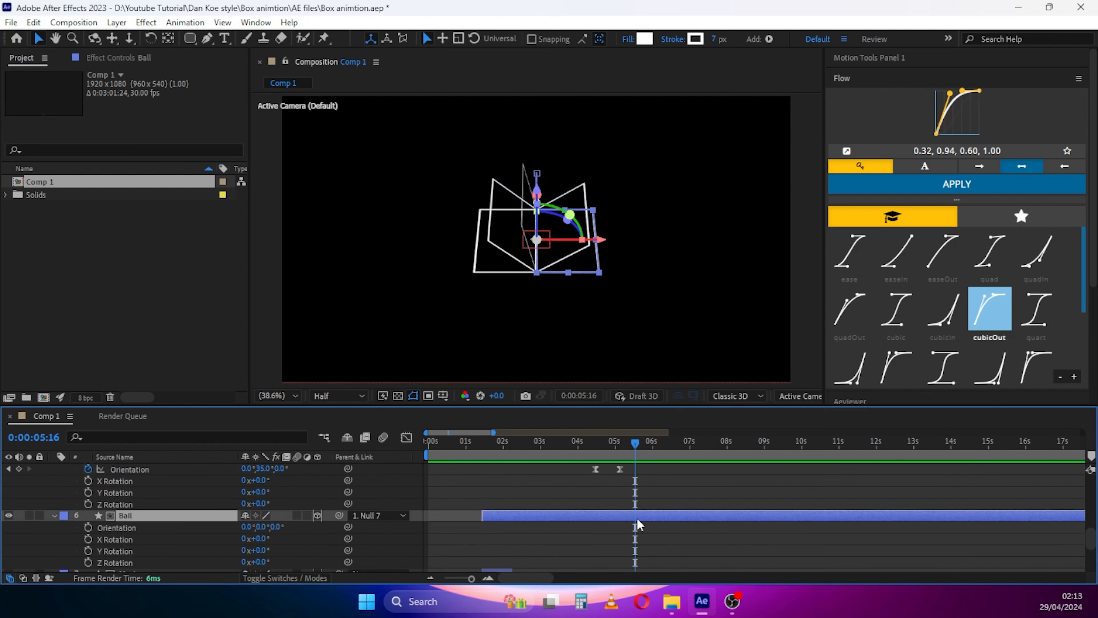
pyautogui.moveTo(630, 487); pyautogui.dragTo(613, 415)
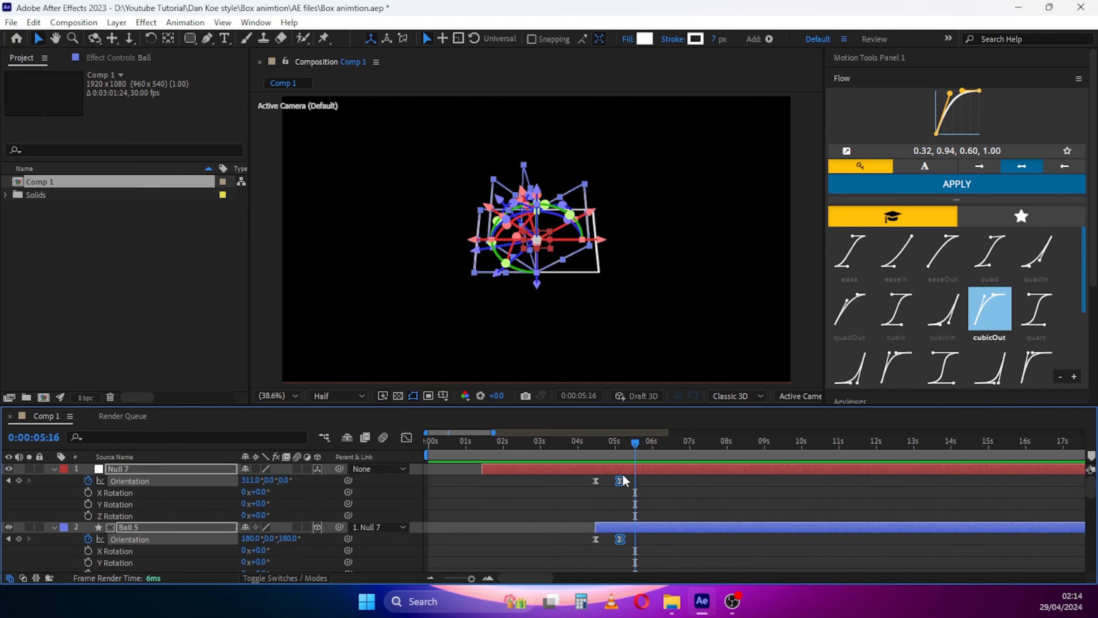
pyautogui.moveTo(623, 480); pyautogui.dragTo(590, 488)
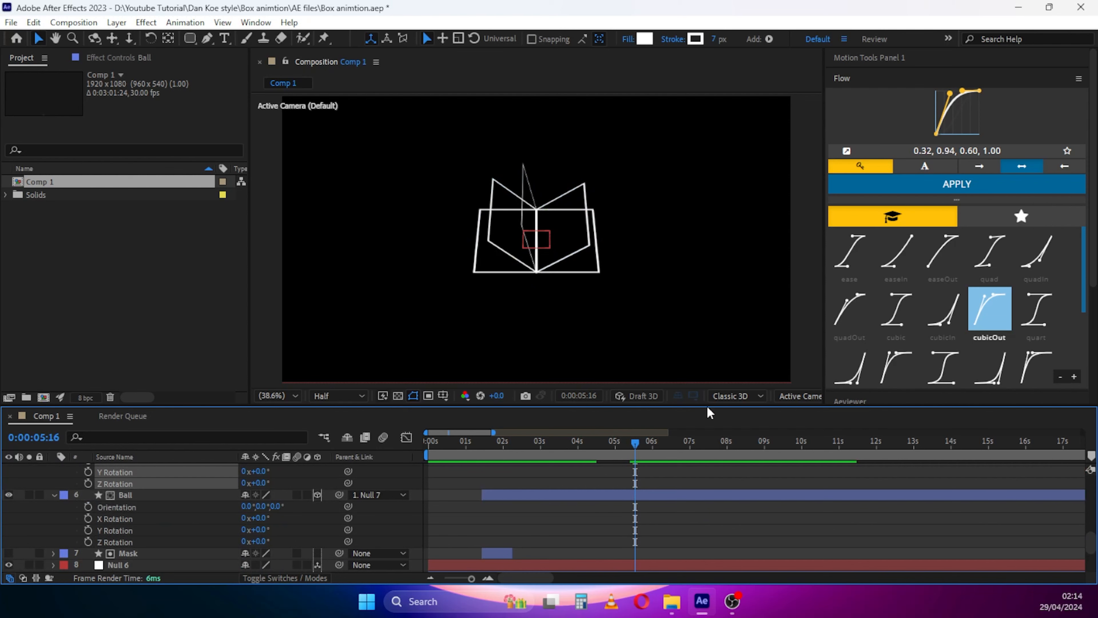
# Reapply the cubicOut ease to the retimed Orientation keyframes and preview the opening from 0:00:03:18
pyautogui.click(957, 183)
pyautogui.click(607, 442)
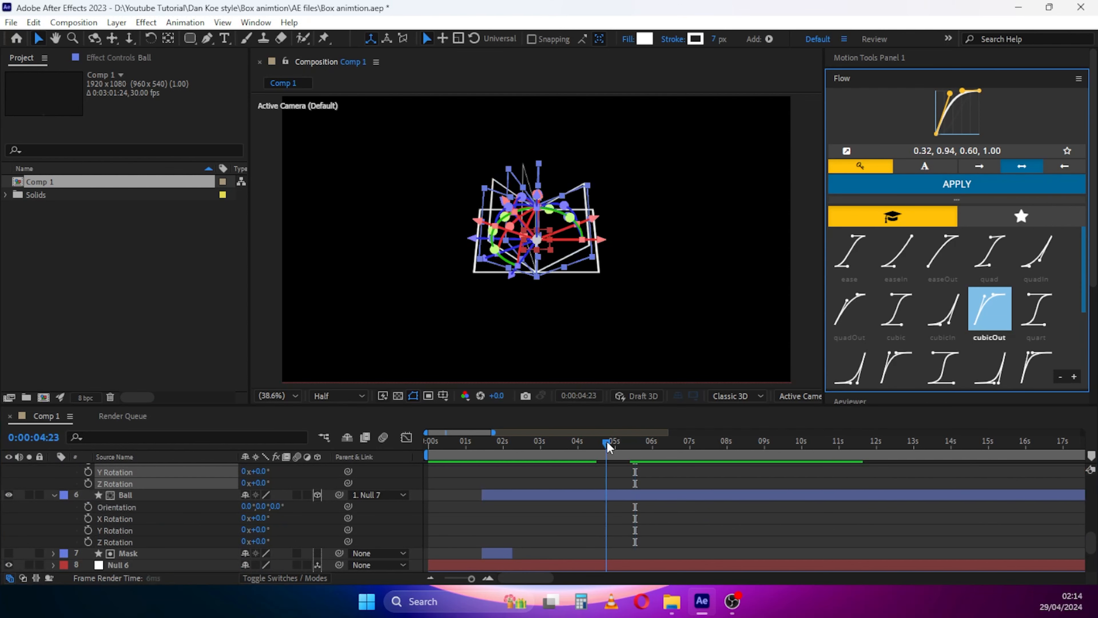
pyautogui.press('space')
pyautogui.click(564, 442)
pyautogui.press('space')
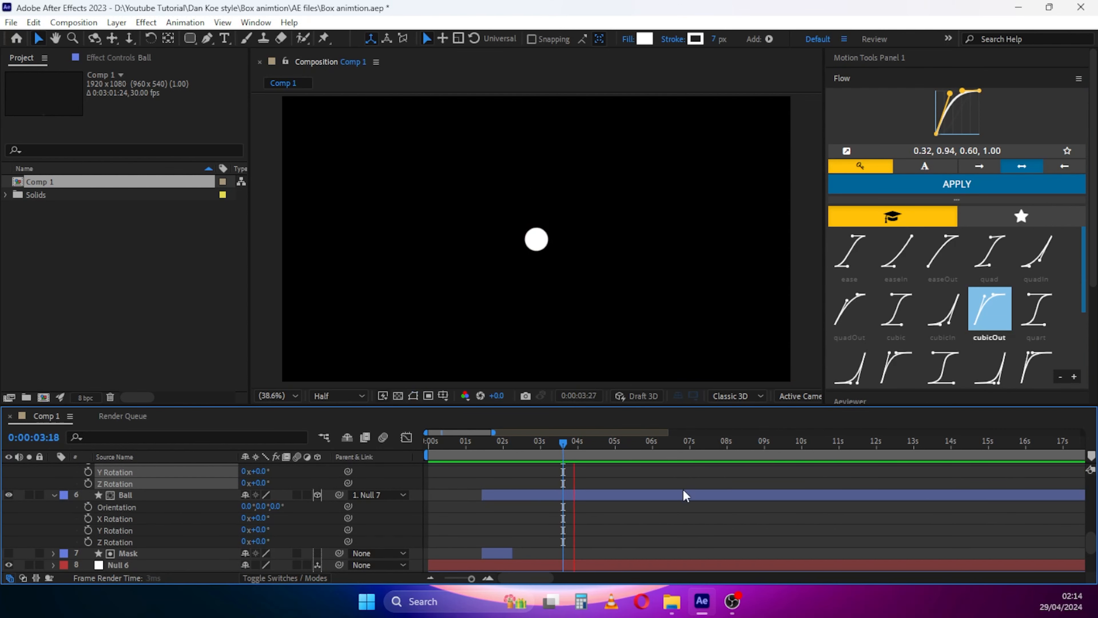
pyautogui.press('space')
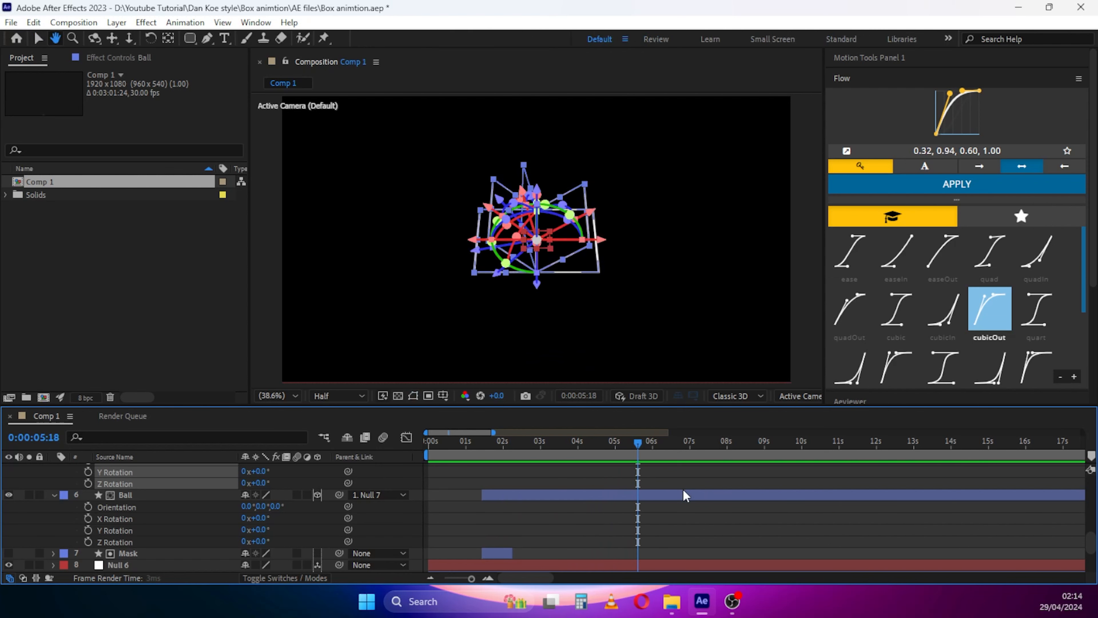
# Copy the 0:00:05:12 Orientation keyframes of Null 7 and Ball 5 to 0:00:06:11 to hold the open pose
pyautogui.click(689, 482)
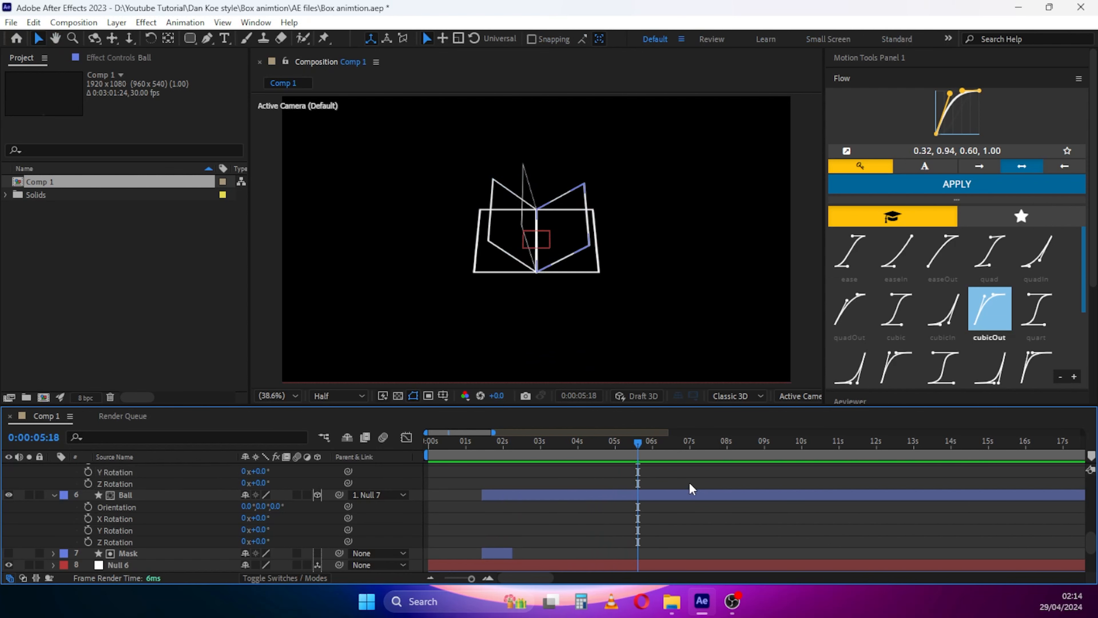
pyautogui.scroll(8, 689, 482)
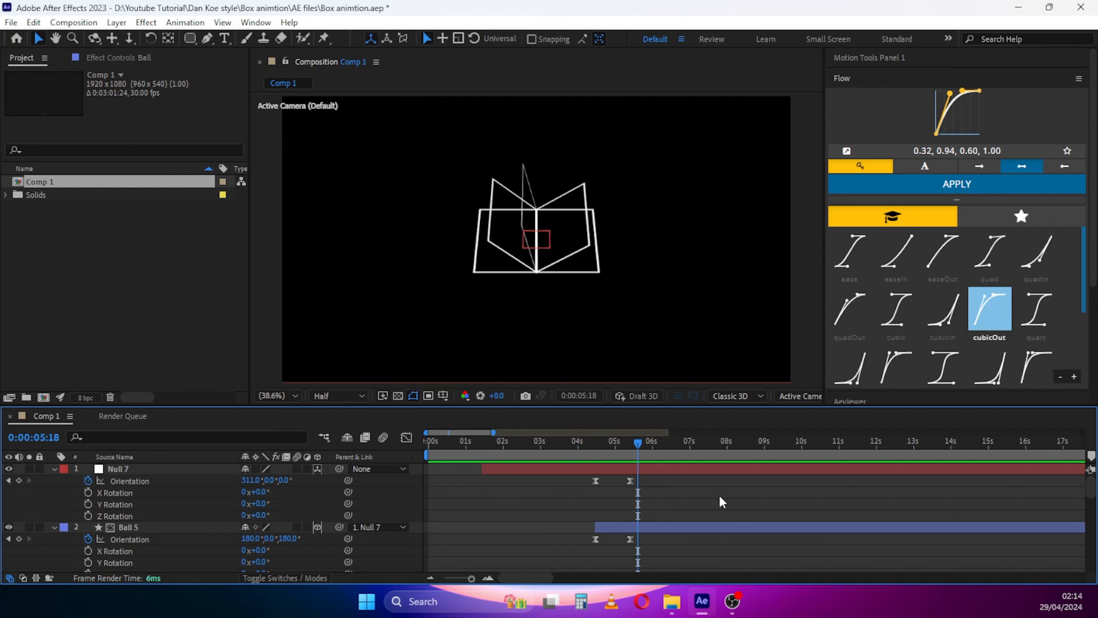
pyautogui.moveTo(633, 442); pyautogui.dragTo(673, 450)
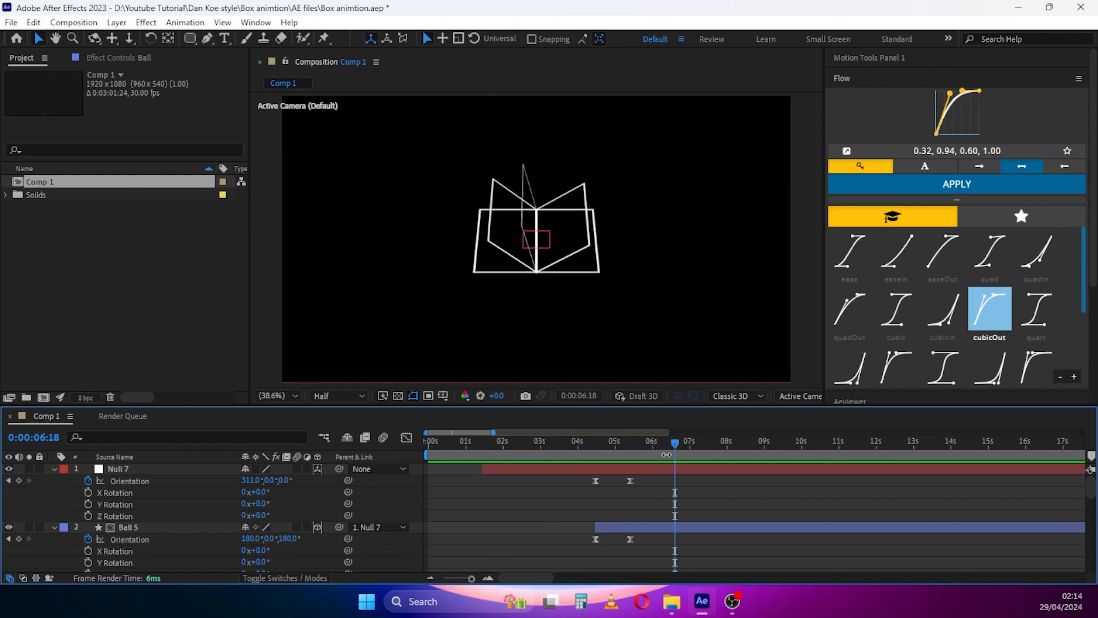
pyautogui.moveTo(677, 442); pyautogui.dragTo(669, 446)
pyautogui.click(630, 480)
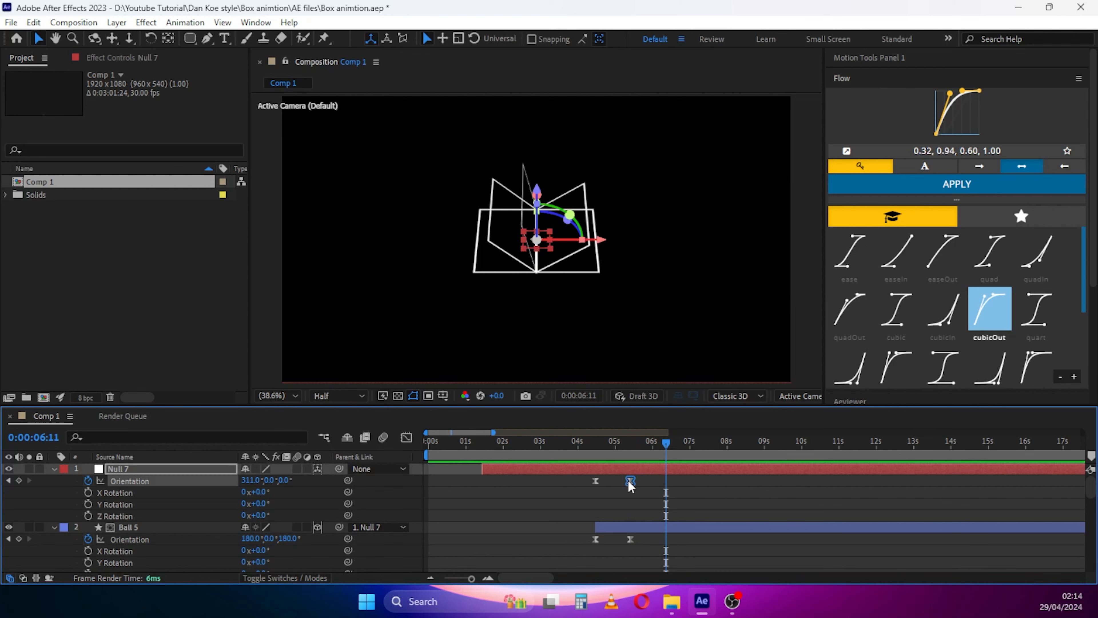
pyautogui.scroll(-2, 631, 512)
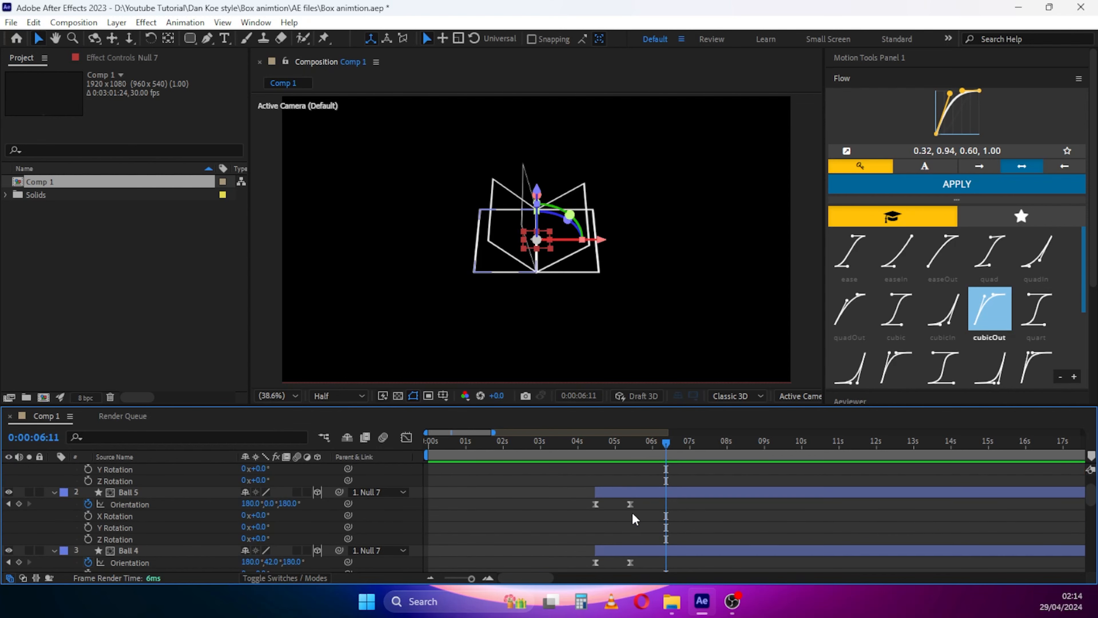
pyautogui.click(631, 504)
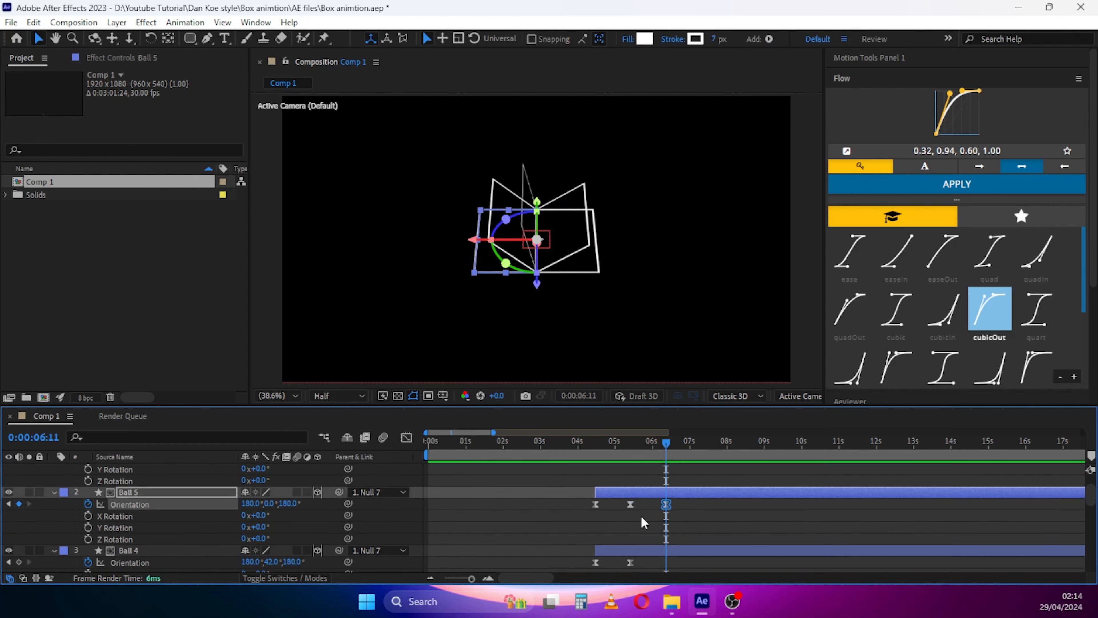
# Duplicate the 0:00:05:12 Orientation keyframes of Ball 4, Ball 3 and Ball 2 at 0:00:06:11
pyautogui.scroll(-2, 641, 516)
pyautogui.click(631, 527)
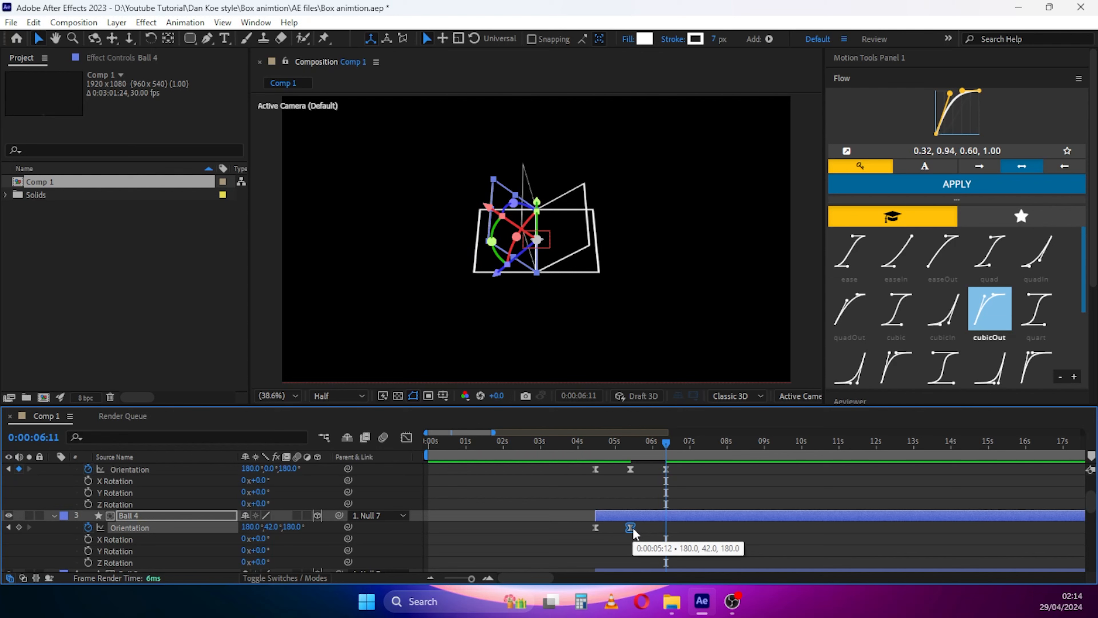
pyautogui.scroll(-3, 633, 528)
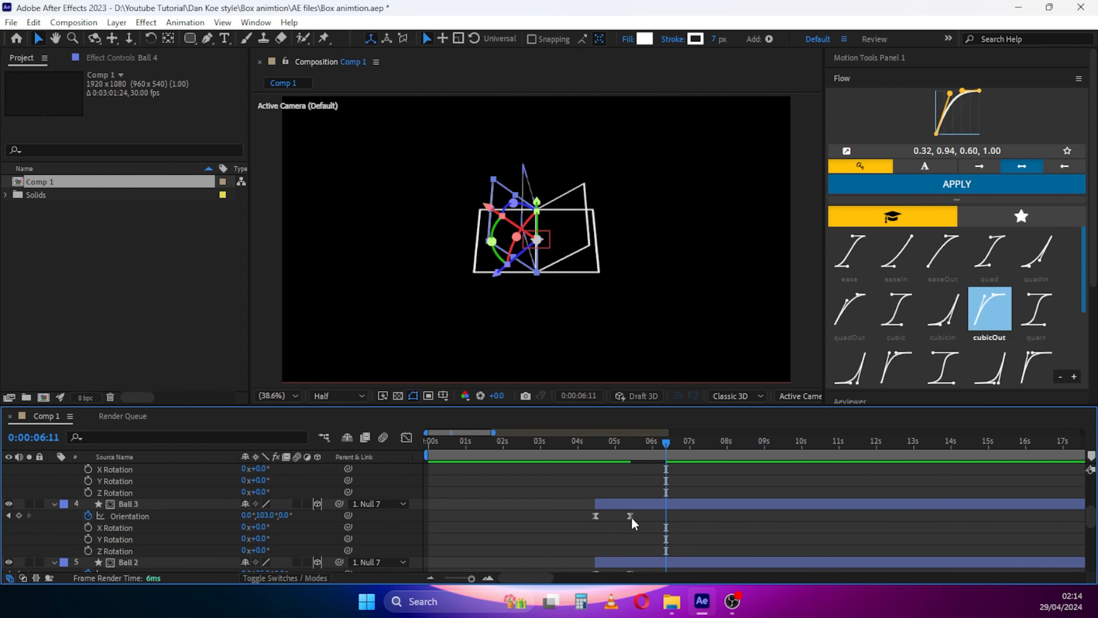
pyautogui.click(630, 516)
pyautogui.hotkey('ctrl', 'c')
pyautogui.hotkey('ctrl', 'v')
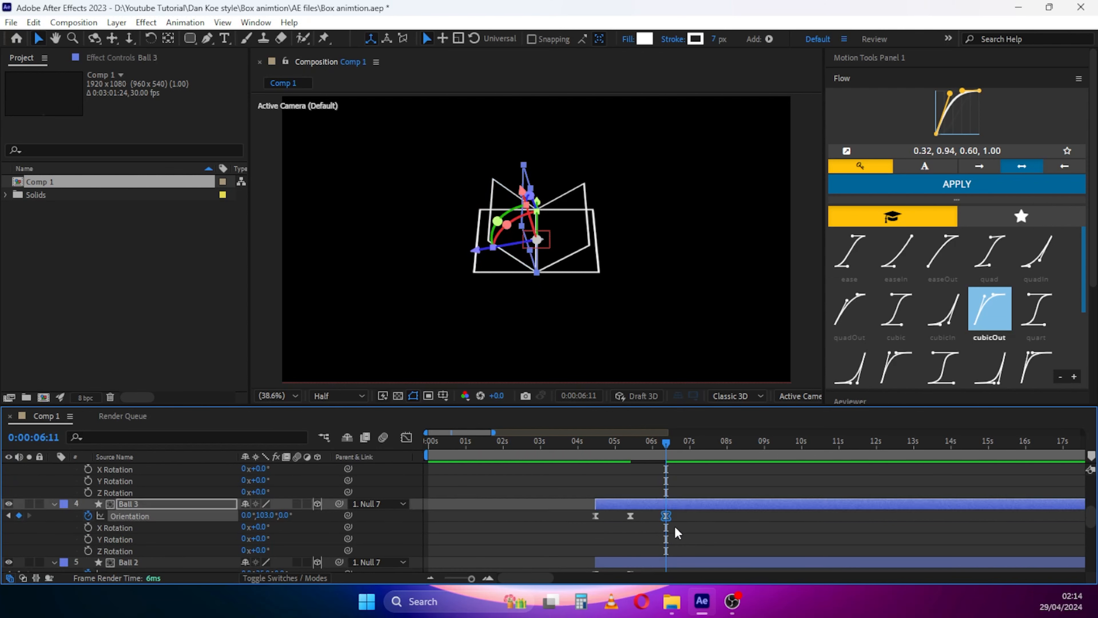
pyautogui.scroll(-3, 675, 526)
pyautogui.click(631, 504)
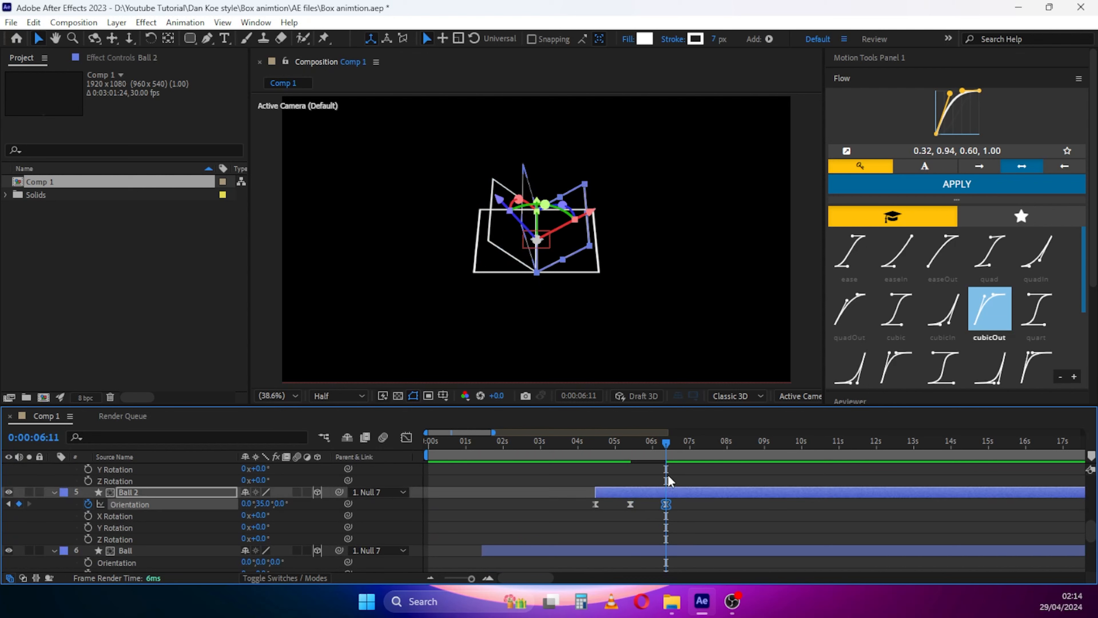
# Copy Ball 2's first Orientation keyframe (0, 0, 0) to 0:00:07:05 to close its page
pyautogui.click(662, 442)
pyautogui.moveTo(669, 442); pyautogui.dragTo(684, 460)
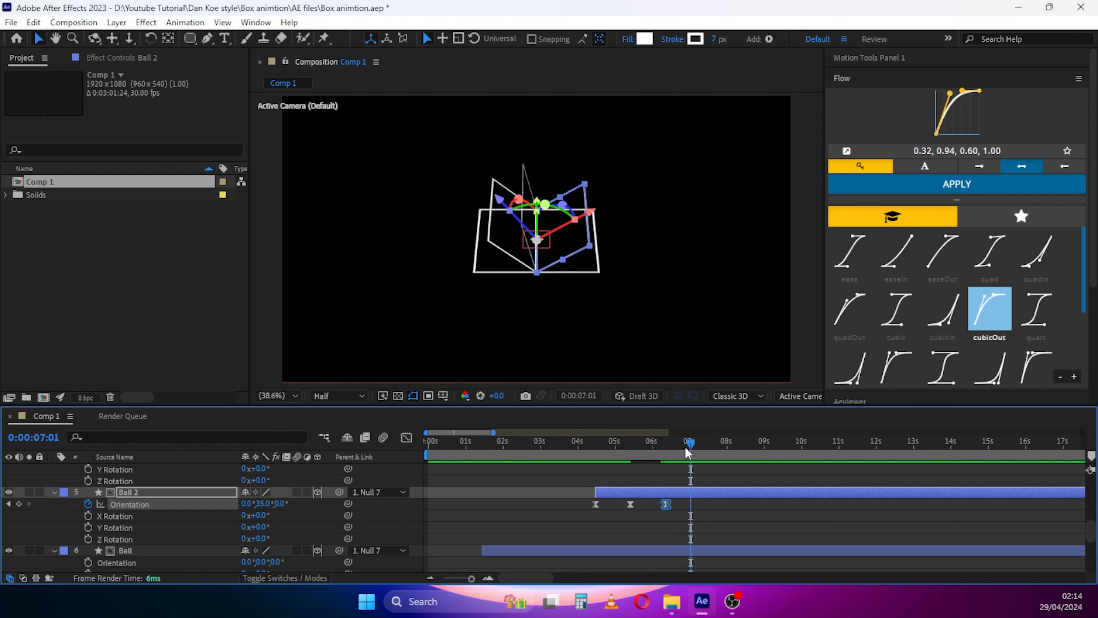
pyautogui.moveTo(692, 450); pyautogui.dragTo(696, 446)
pyautogui.click(596, 504)
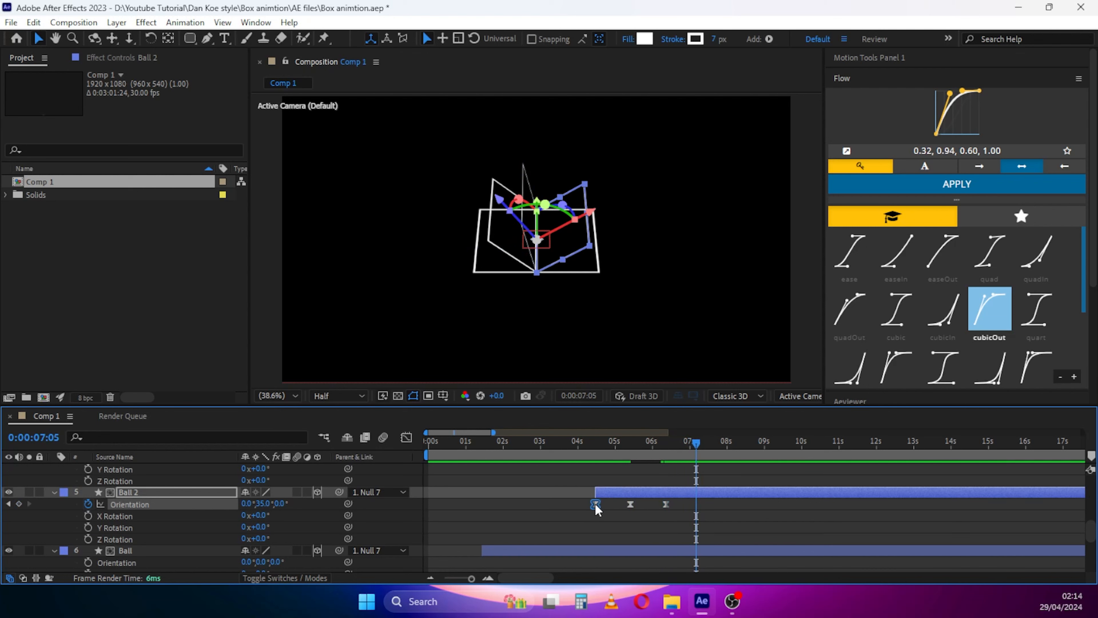
pyautogui.moveTo(596, 509)
pyautogui.hotkey('ctrl', 'c')
pyautogui.hotkey('ctrl', 'v')
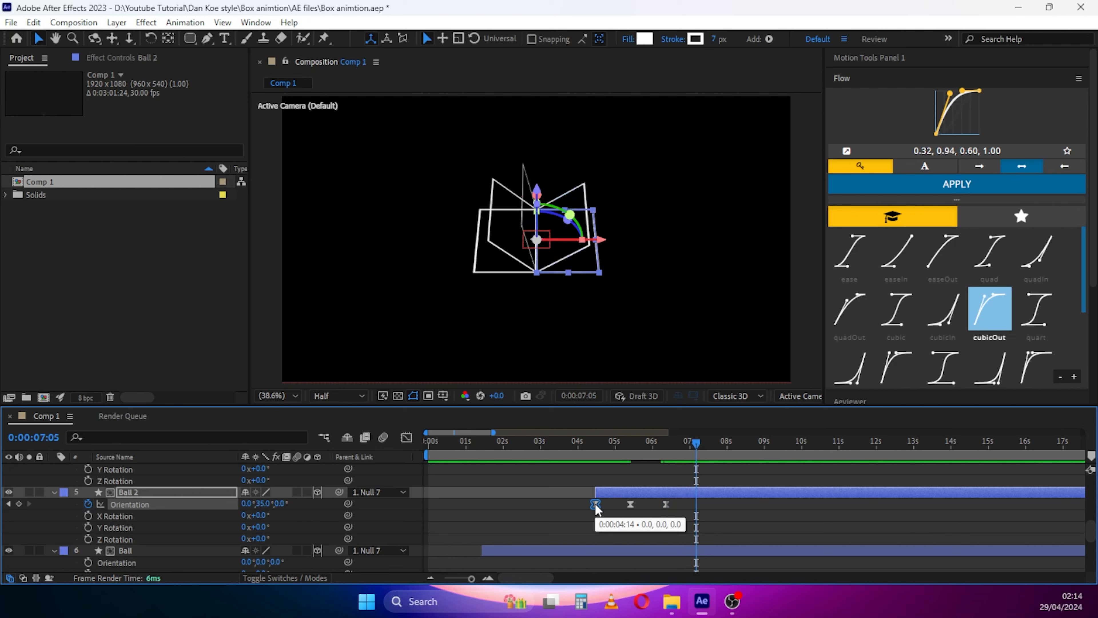
# Copy the first Orientation keyframes of Ball 3 and Ball 4 to 0:00:07:05
pyautogui.scroll(1, 593, 510)
pyautogui.click(596, 482)
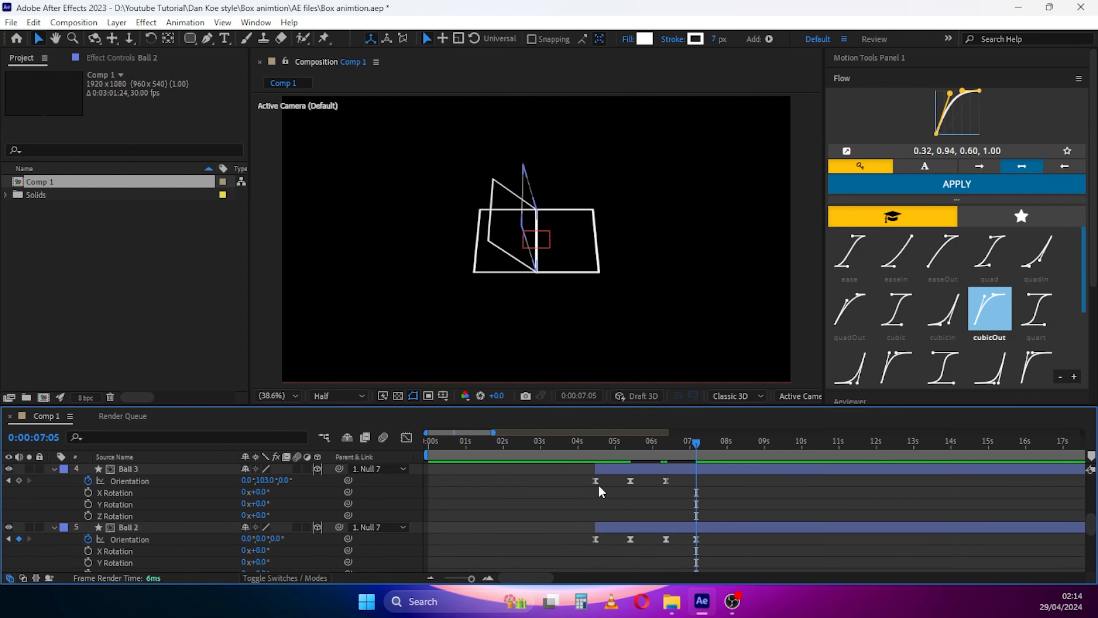
pyautogui.hotkey('ctrl', 'c')
pyautogui.hotkey('ctrl', 'v')
pyautogui.scroll(3, 639, 525)
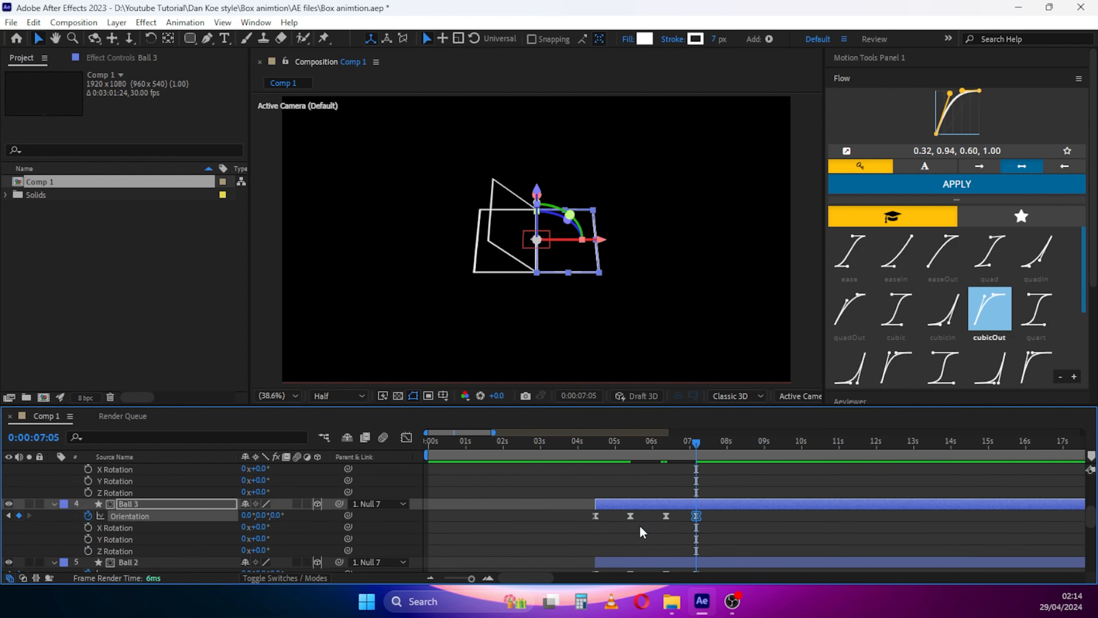
pyautogui.click(595, 527)
pyautogui.hotkey('ctrl', 'c')
pyautogui.hotkey('ctrl', 'v')
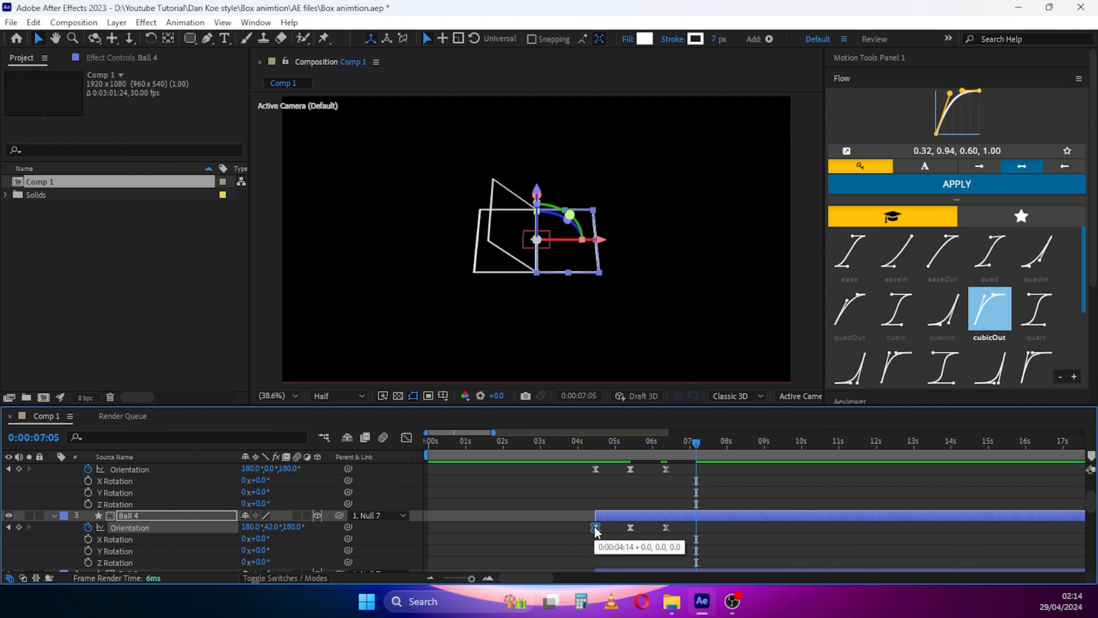
# Copy the first Orientation keyframes of Ball 5 and Null 7 to 0:00:07:05, returning both to 0, 0, 0
pyautogui.scroll(2, 594, 528)
pyautogui.click(597, 504)
pyautogui.hotkey('ctrl', 'c')
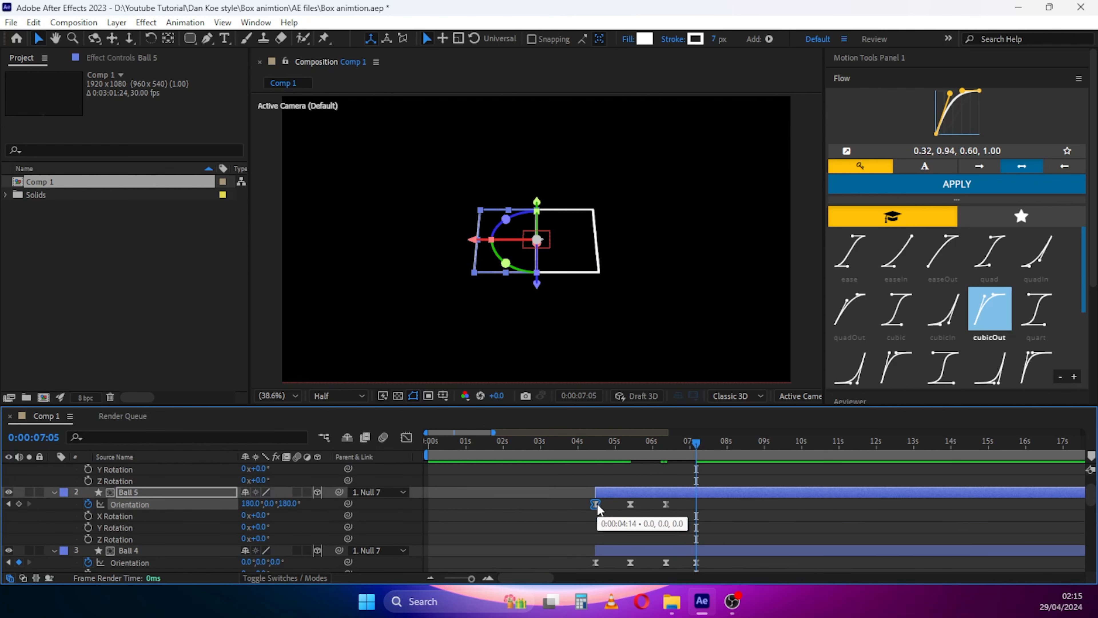
pyautogui.hotkey('ctrl', 'v')
pyautogui.scroll(2, 597, 503)
pyautogui.click(595, 481)
pyautogui.hotkey('ctrl', 'c')
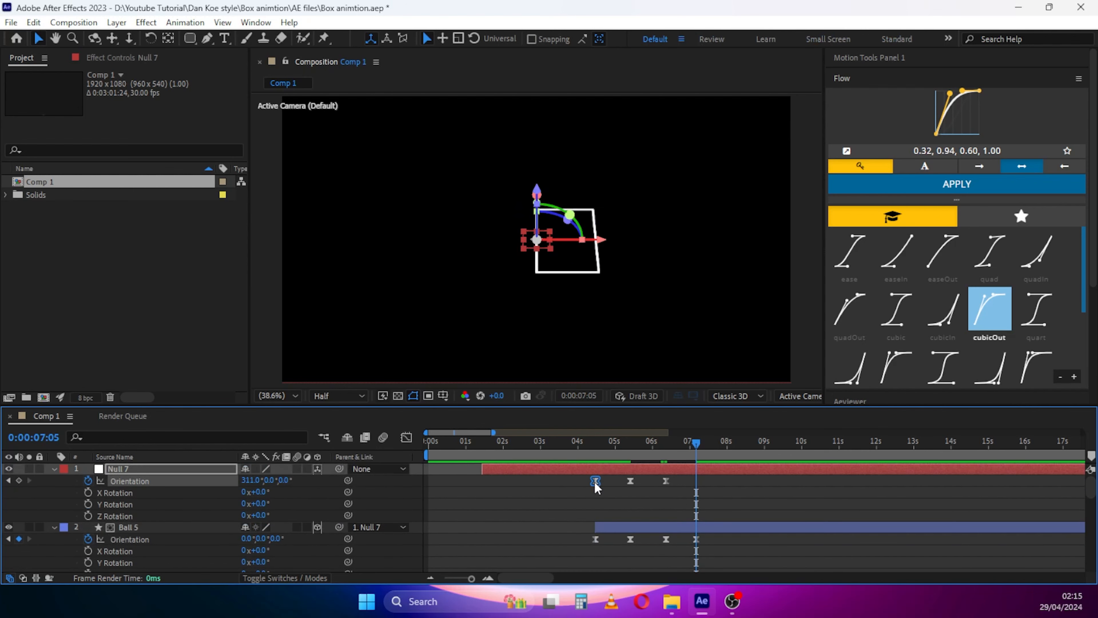
pyautogui.hotkey('ctrl', 'v')
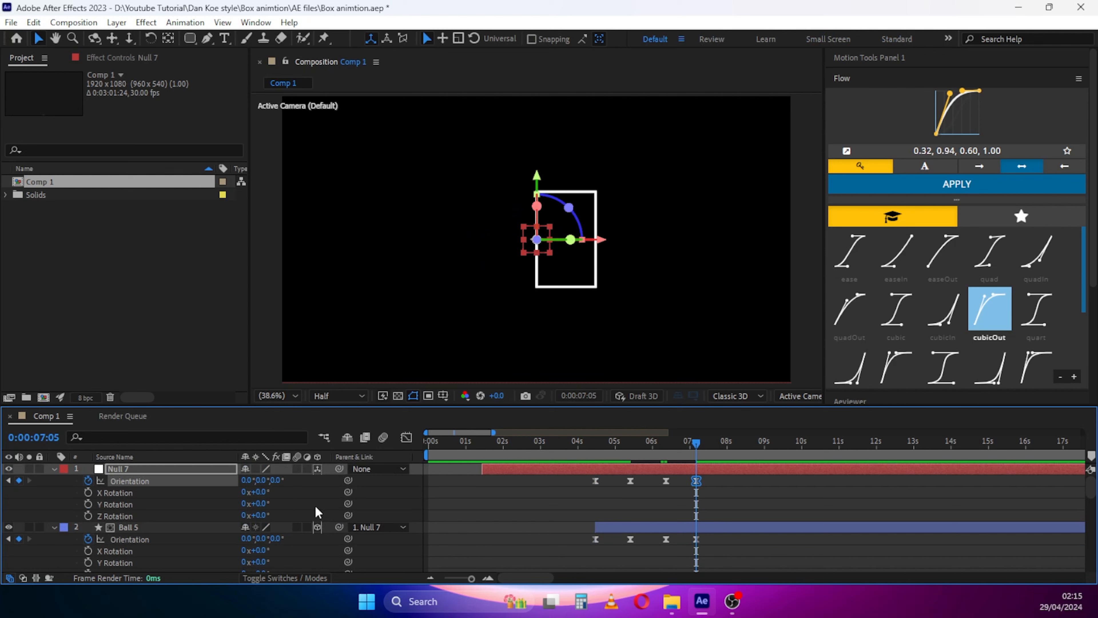
# Replace Ball 5's Orientation keyframe at 0:00:07:05 with one set to 180, 168, 180 degrees
pyautogui.scroll(-2, 504, 500)
pyautogui.click(505, 501)
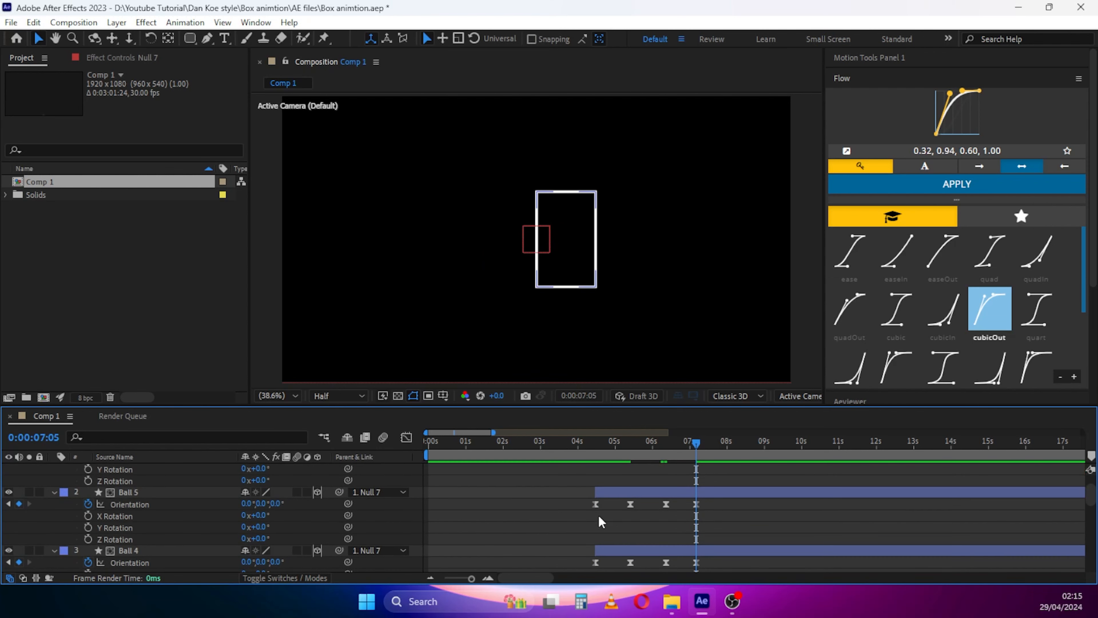
pyautogui.click(695, 504)
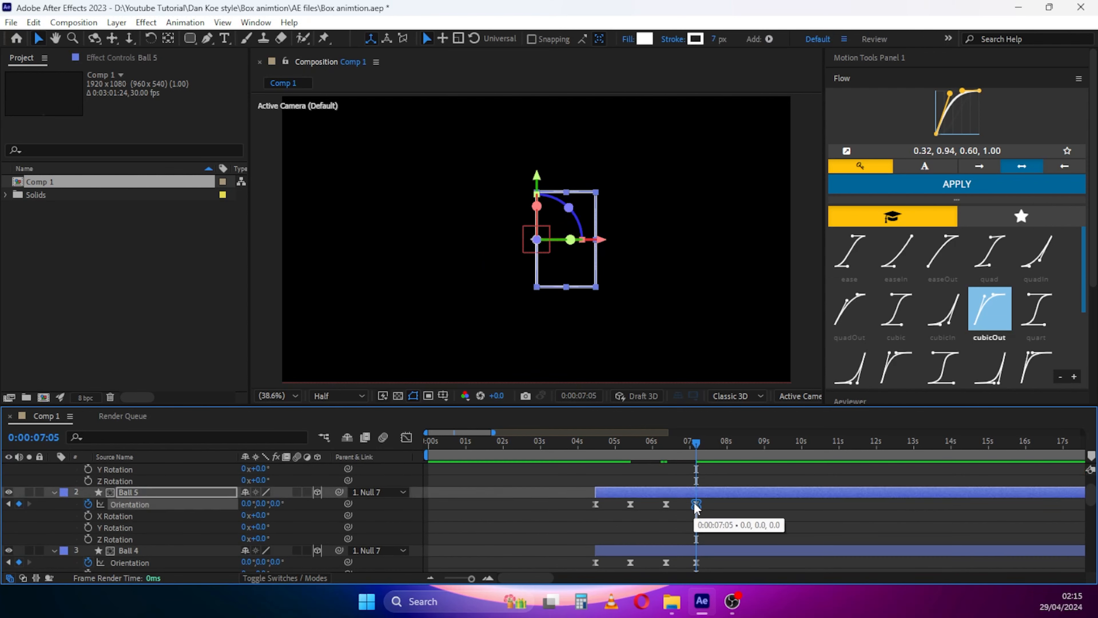
pyautogui.press('Delete')
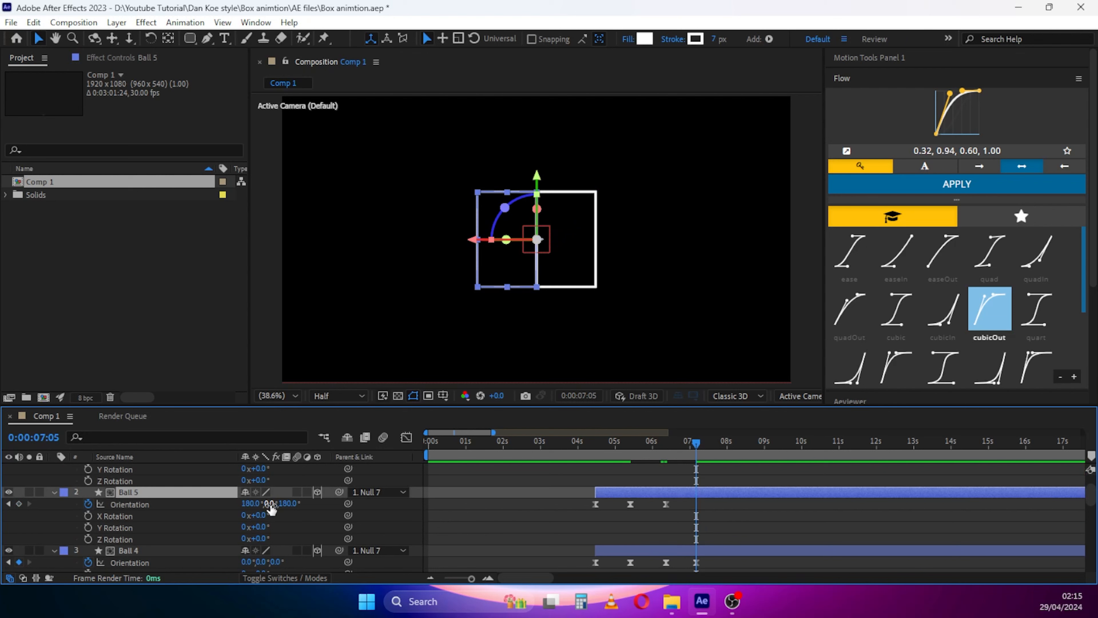
pyautogui.moveTo(253, 510); pyautogui.dragTo(382, 502)
pyautogui.hotkey('ctrl', 'z')
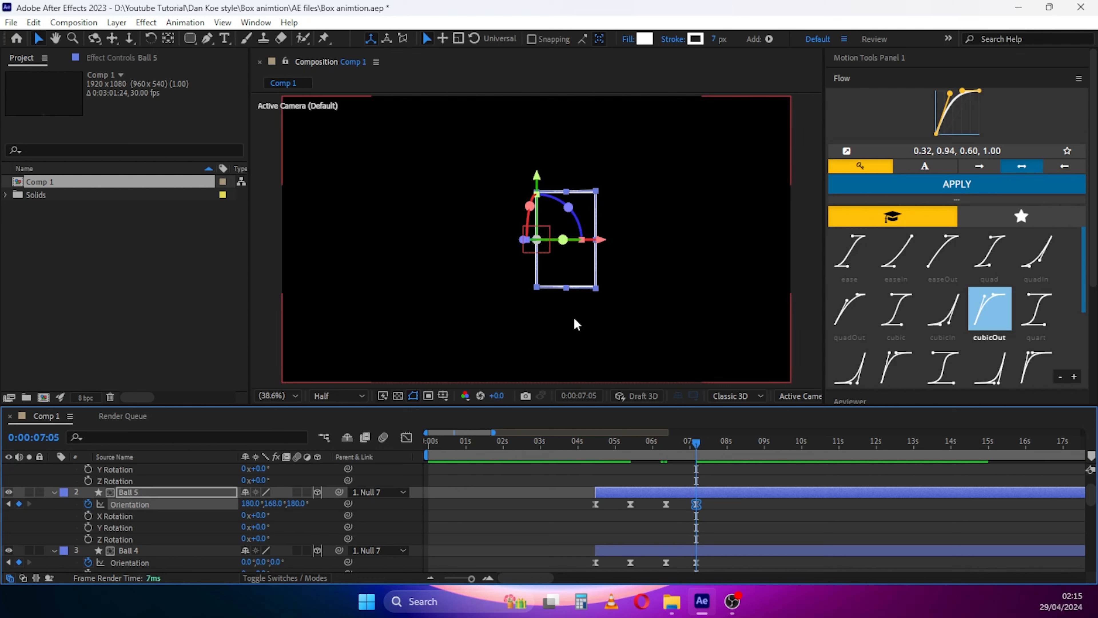
pyautogui.click(714, 537)
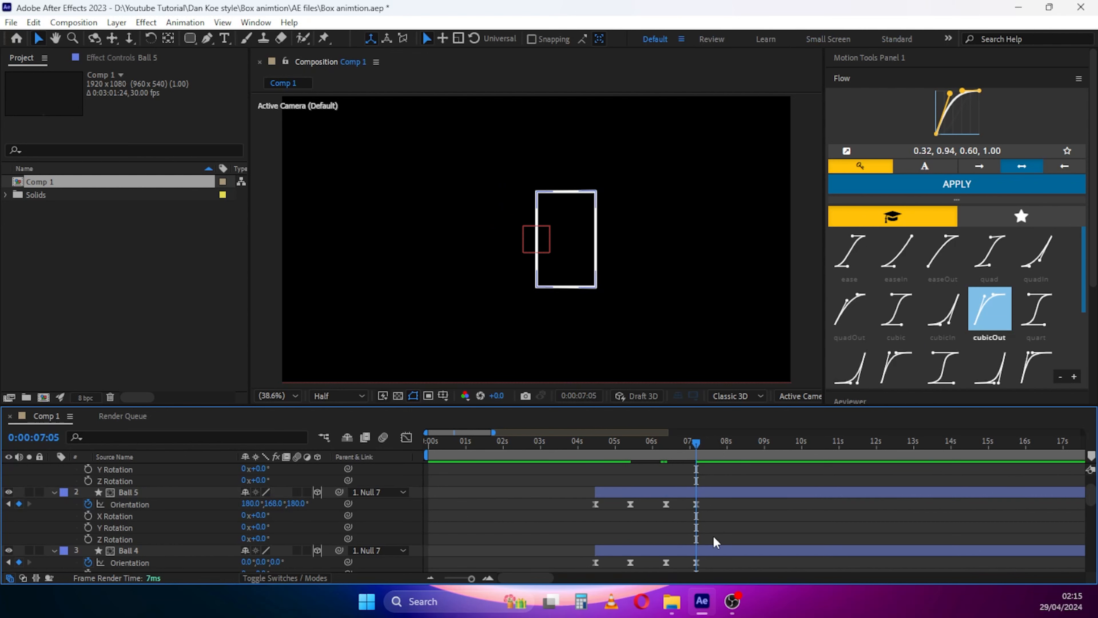
pyautogui.click(699, 507)
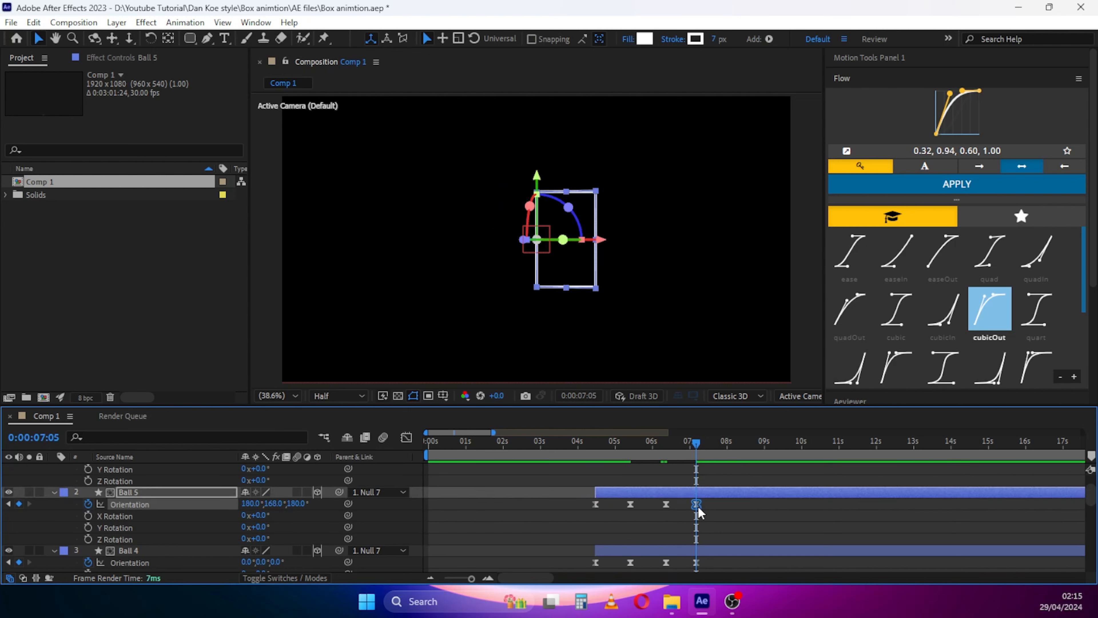
# Reapply the first Orientation keyframes (0, 0, 0) of Ball 4, Ball 3 and Ball 2 at 0:00:07:05
pyautogui.scroll(2, 205, 539)
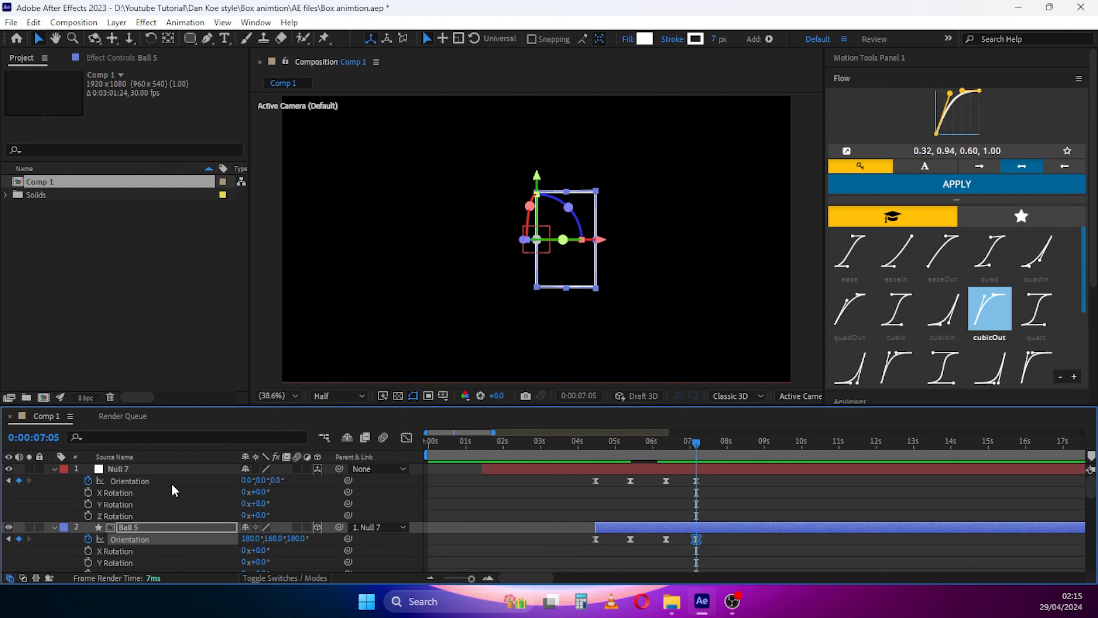
pyautogui.scroll(-2, 224, 528)
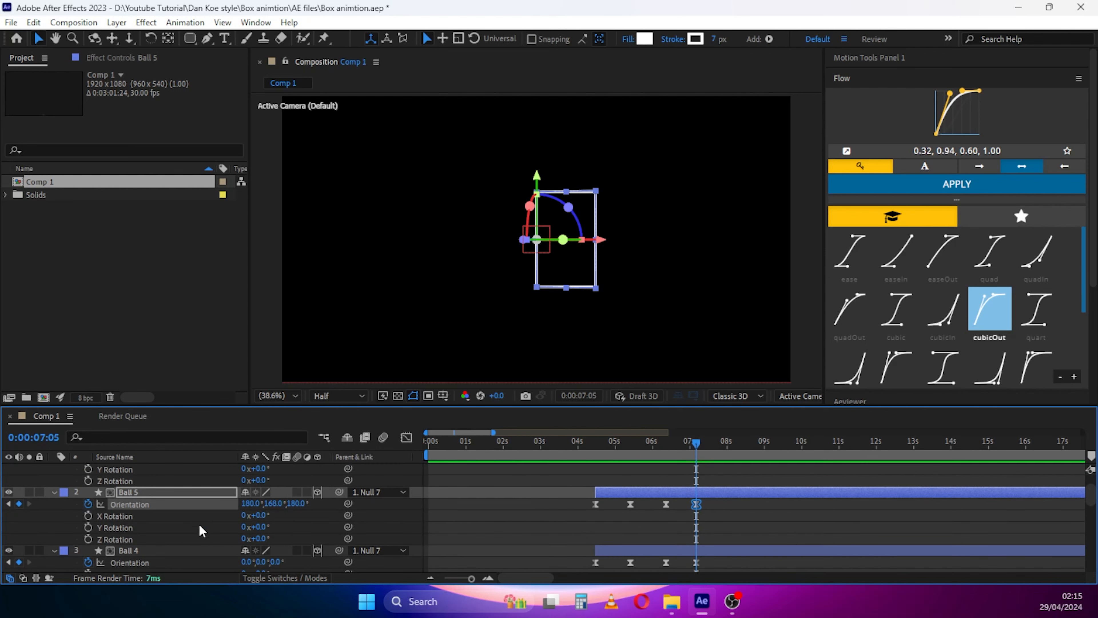
pyautogui.scroll(-2, 201, 531)
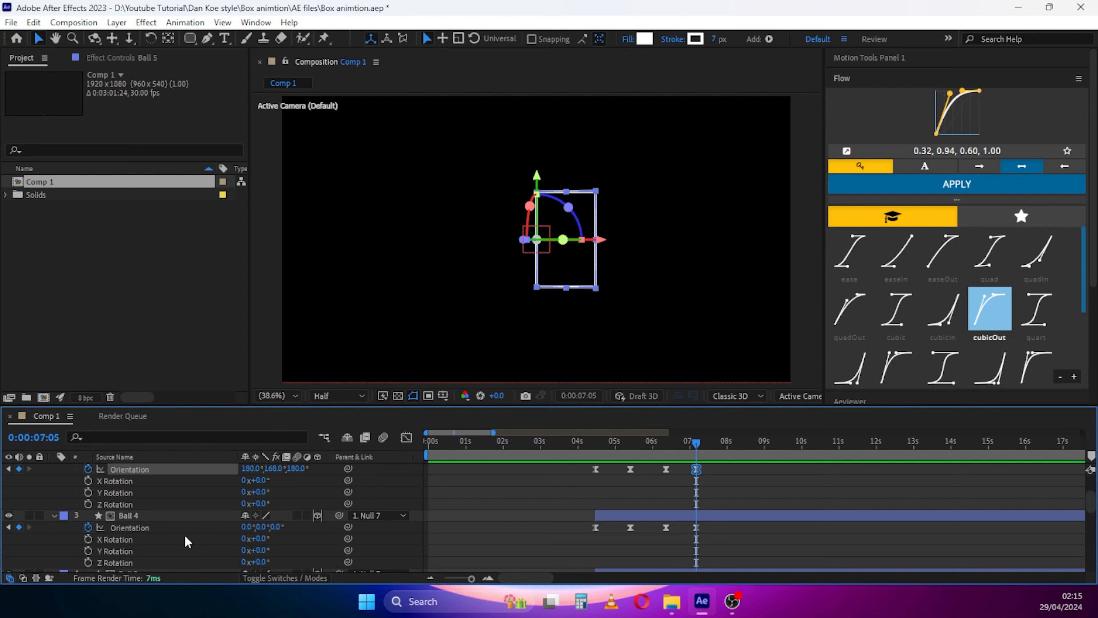
pyautogui.scroll(-3, 184, 541)
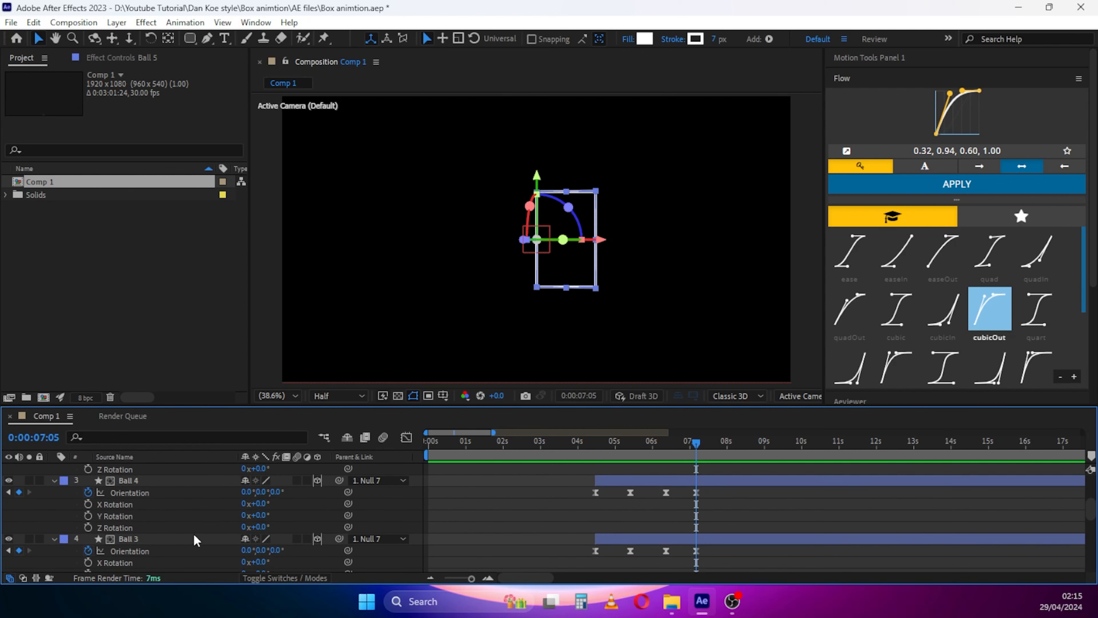
pyautogui.click(190, 483)
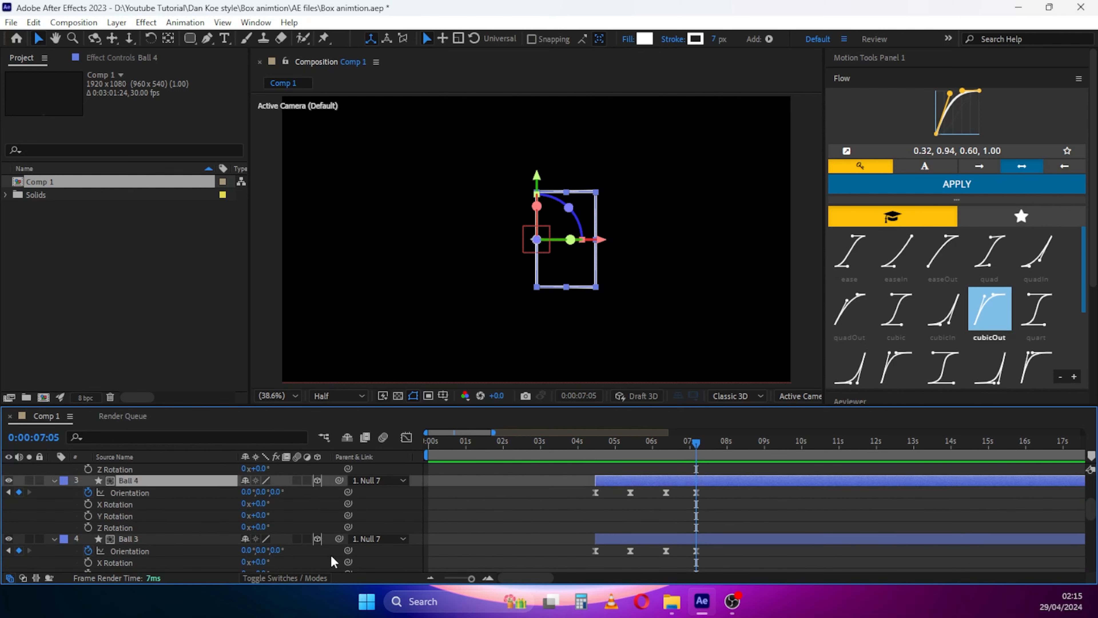
pyautogui.click(230, 540)
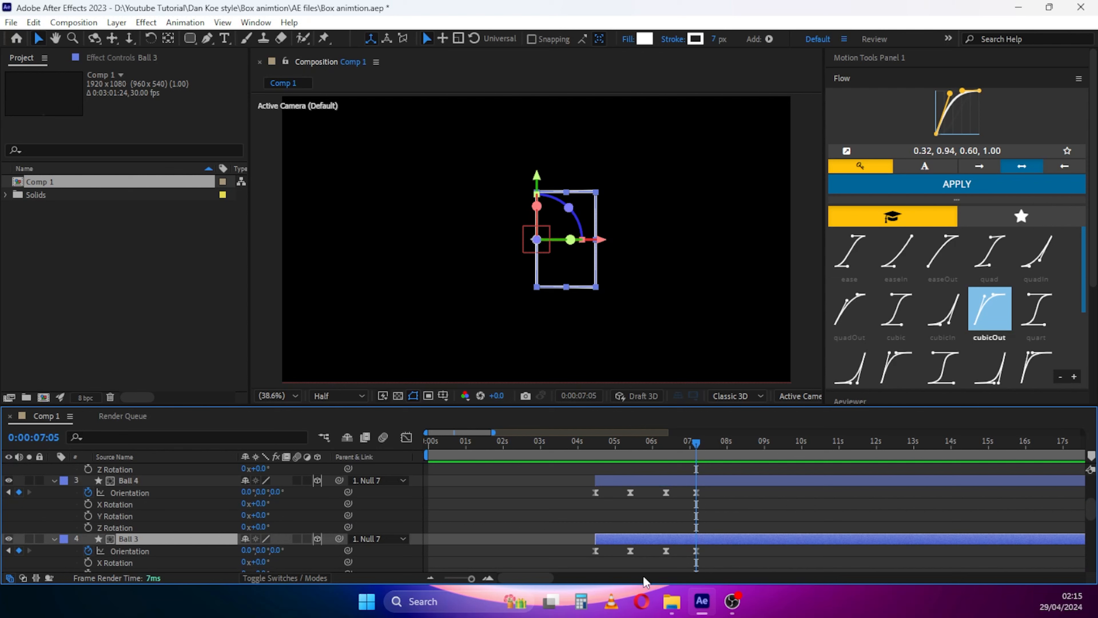
pyautogui.click(595, 551)
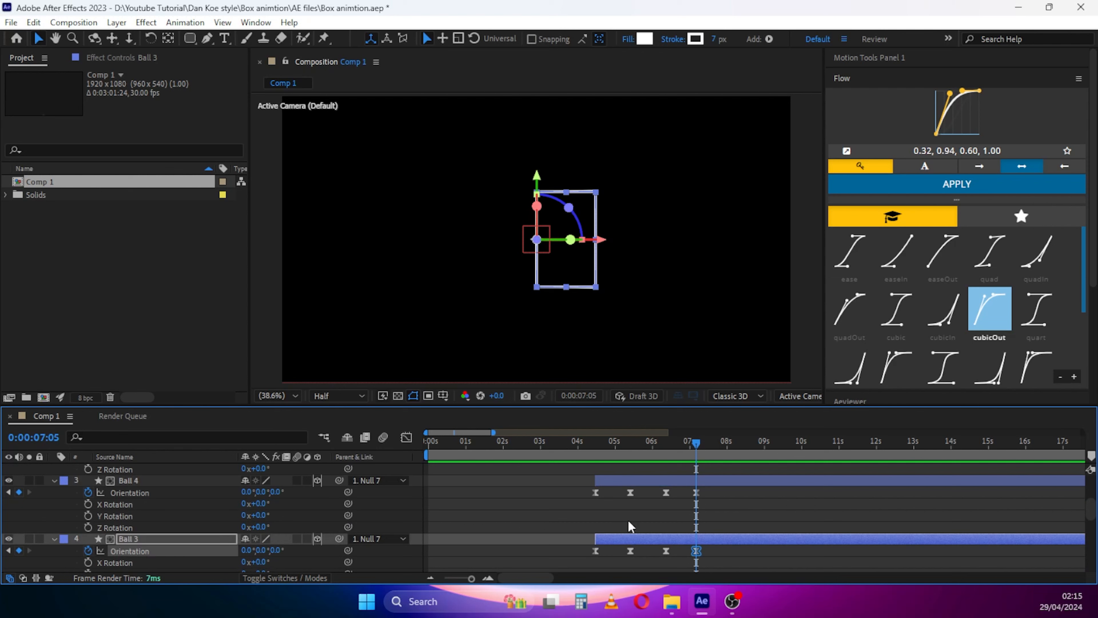
pyautogui.click(590, 491)
pyautogui.click(595, 492)
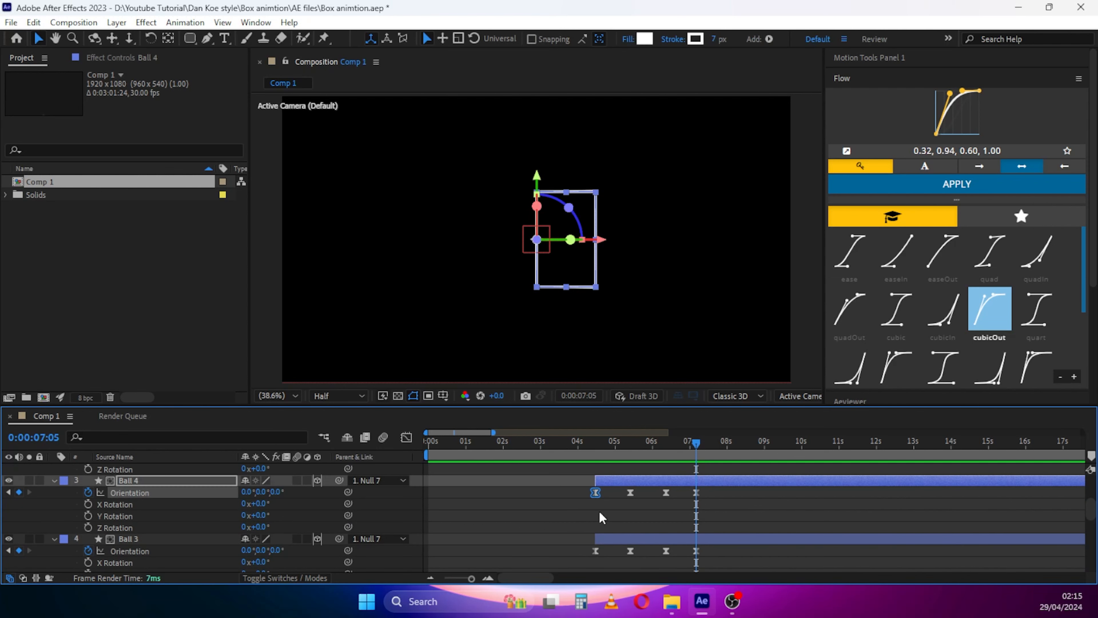
pyautogui.scroll(-3, 614, 524)
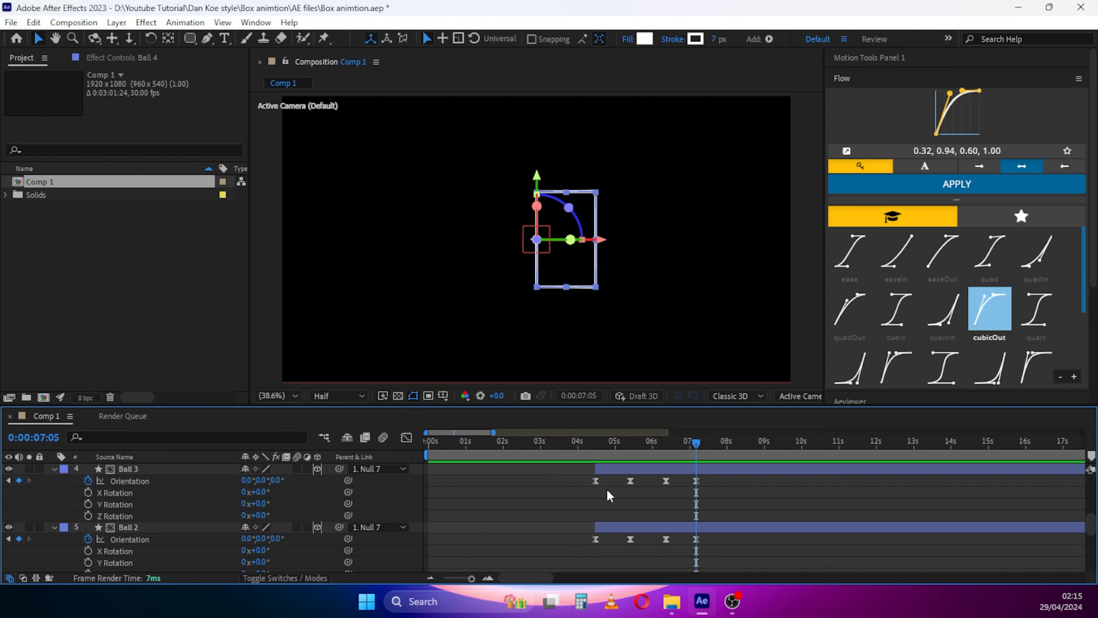
pyautogui.click(596, 480)
pyautogui.hotkey('ctrl', 'v')
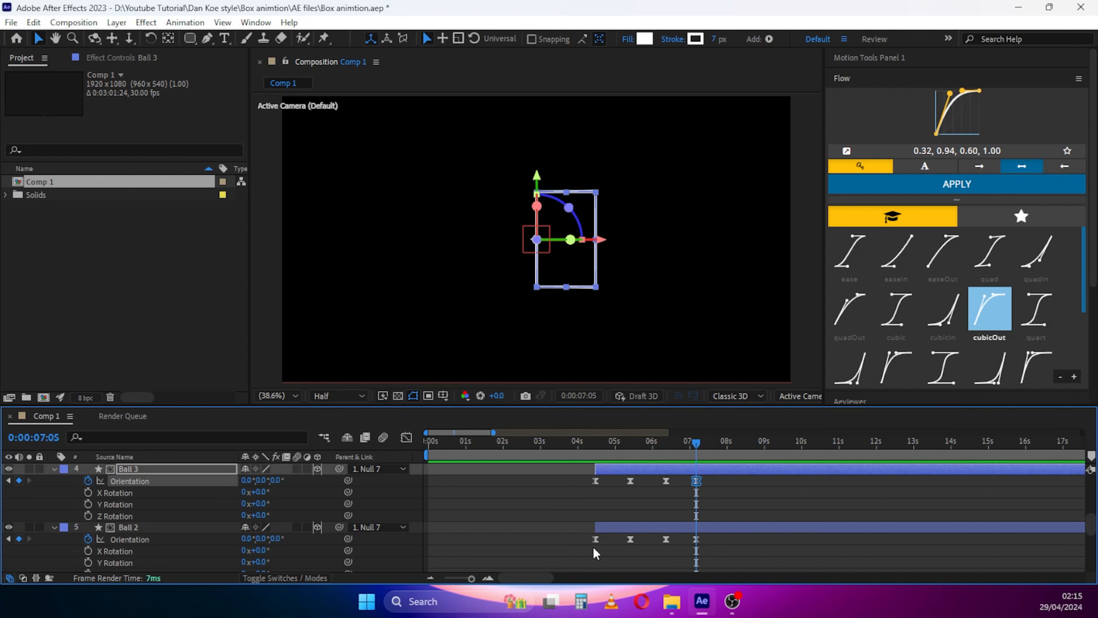
pyautogui.click(595, 539)
pyautogui.hotkey('ctrl', 'v')
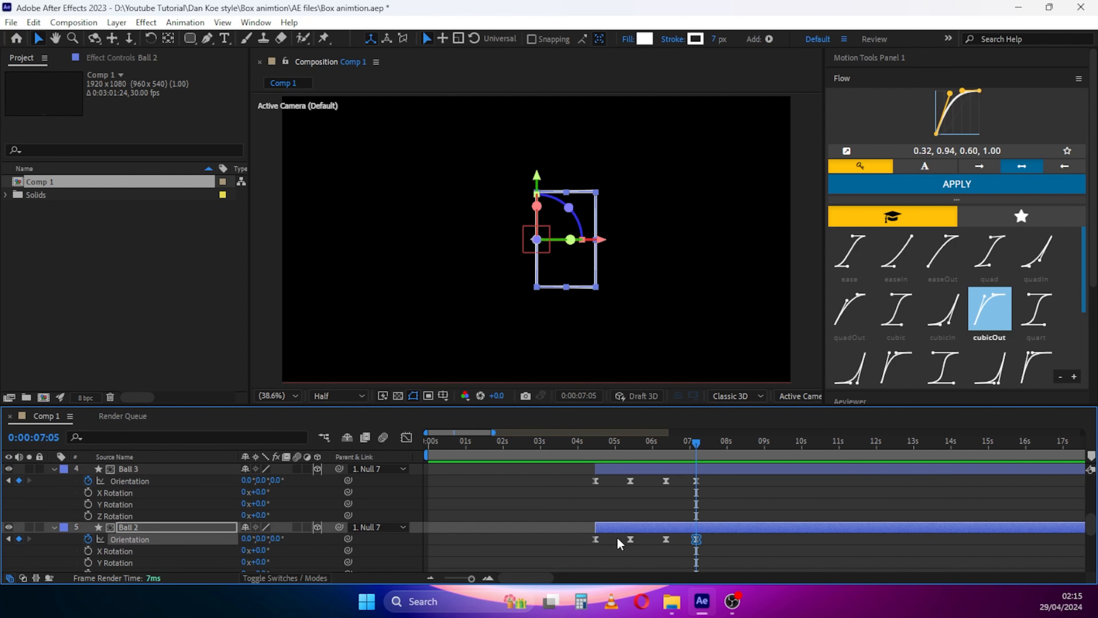
pyautogui.click(618, 543)
# Collapse the expanded properties of all layers in the timeline
pyautogui.scroll(5, 619, 543)
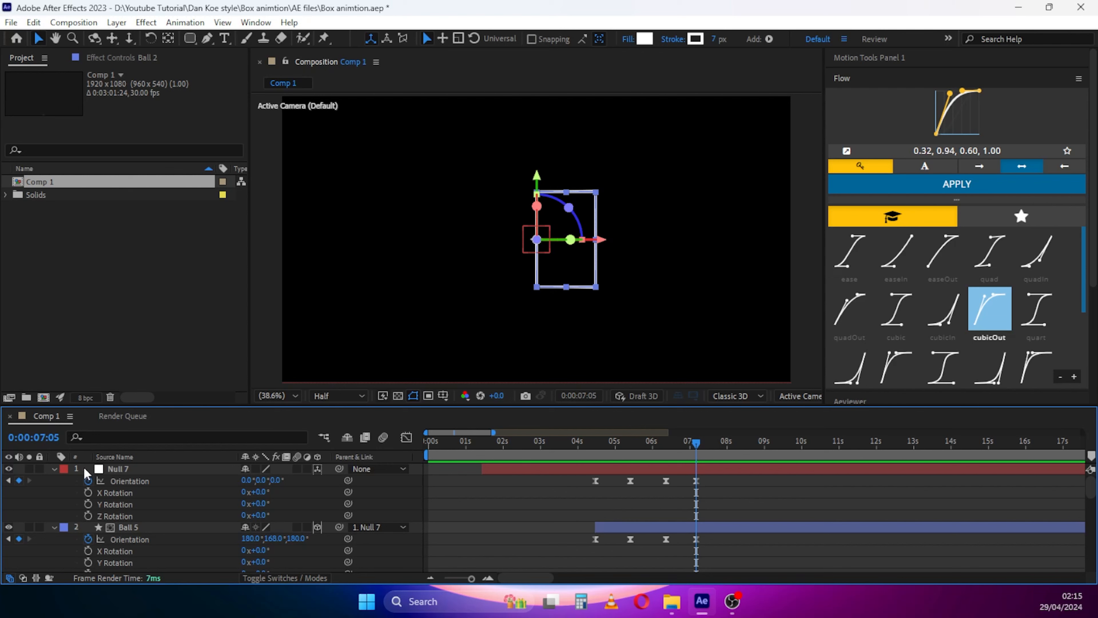
pyautogui.click(144, 470)
pyautogui.hotkey('ctrl', 'a')
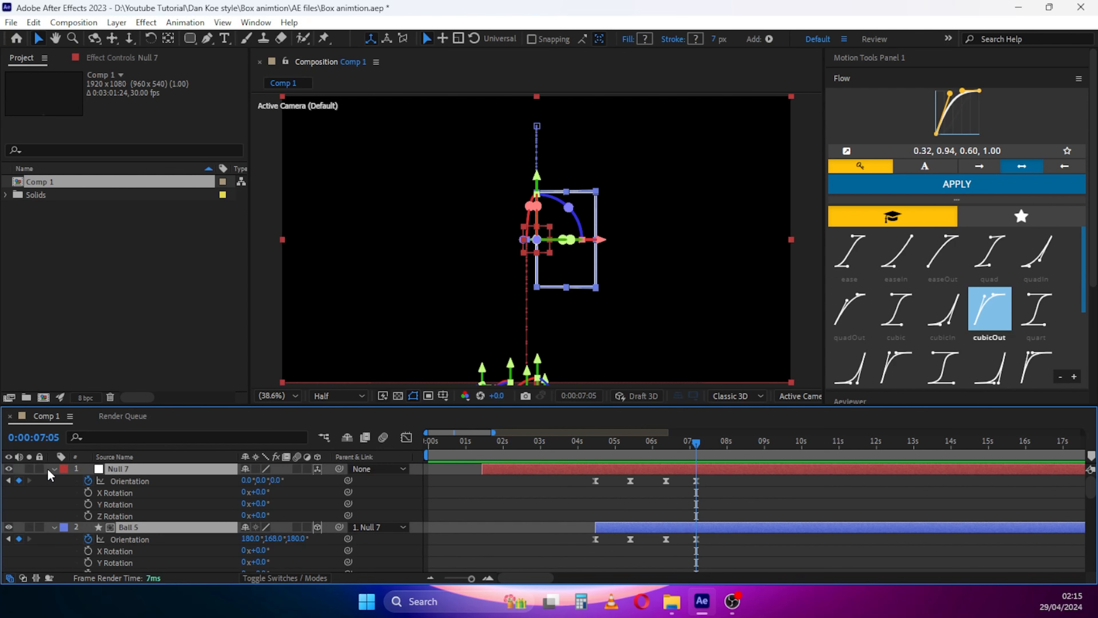
pyautogui.click(55, 469)
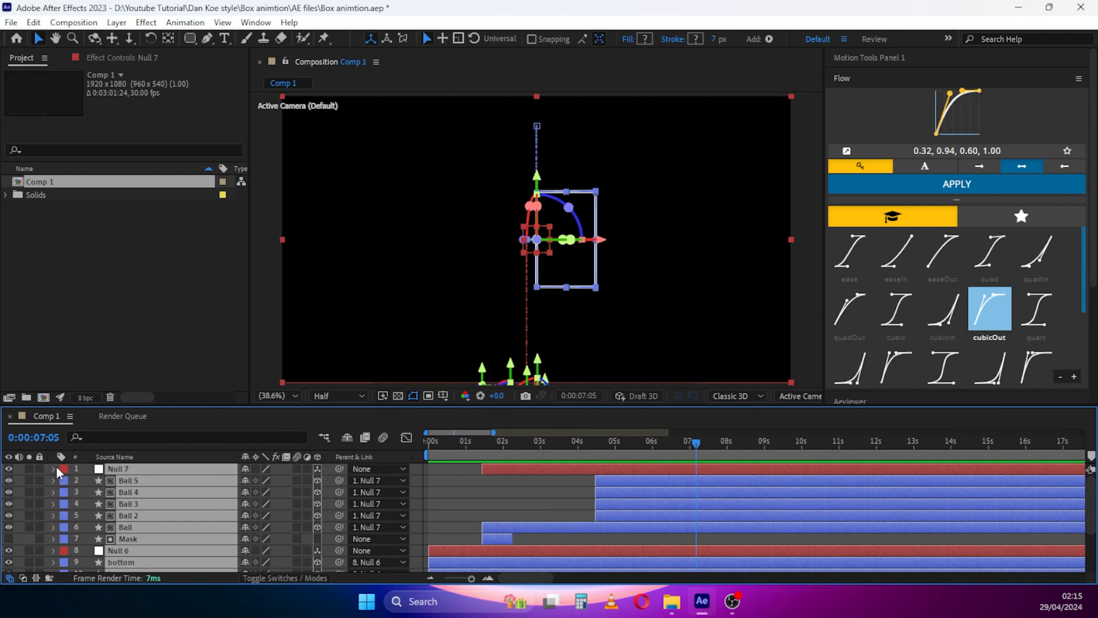
# Preview the book opening and closing animation from 0:00:04:13
pyautogui.click(593, 449)
pyautogui.press('space')
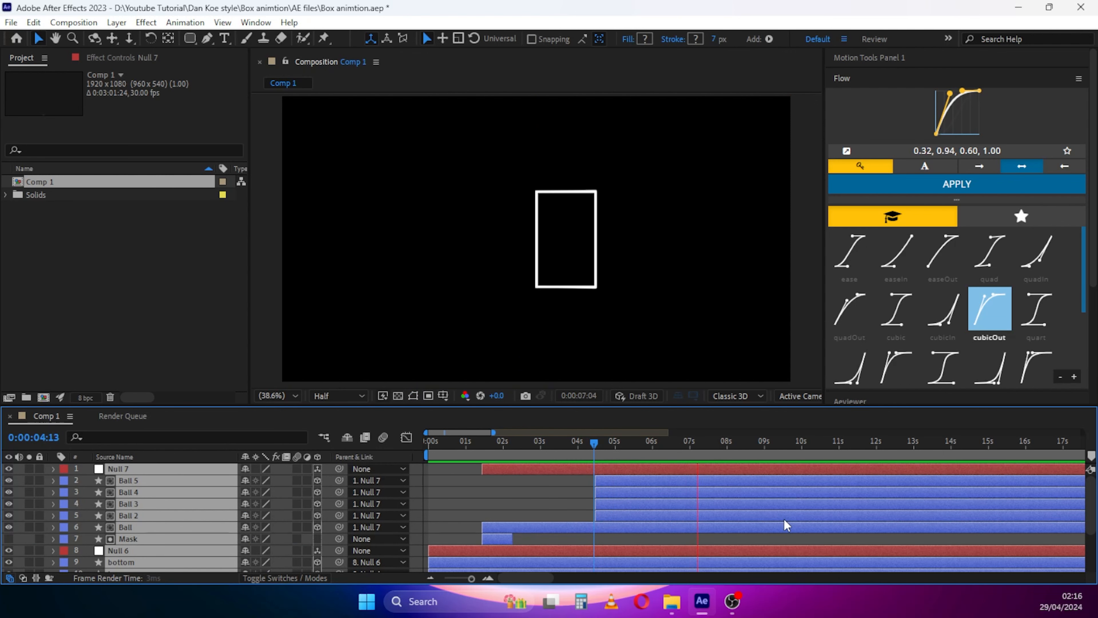
pyautogui.press('space')
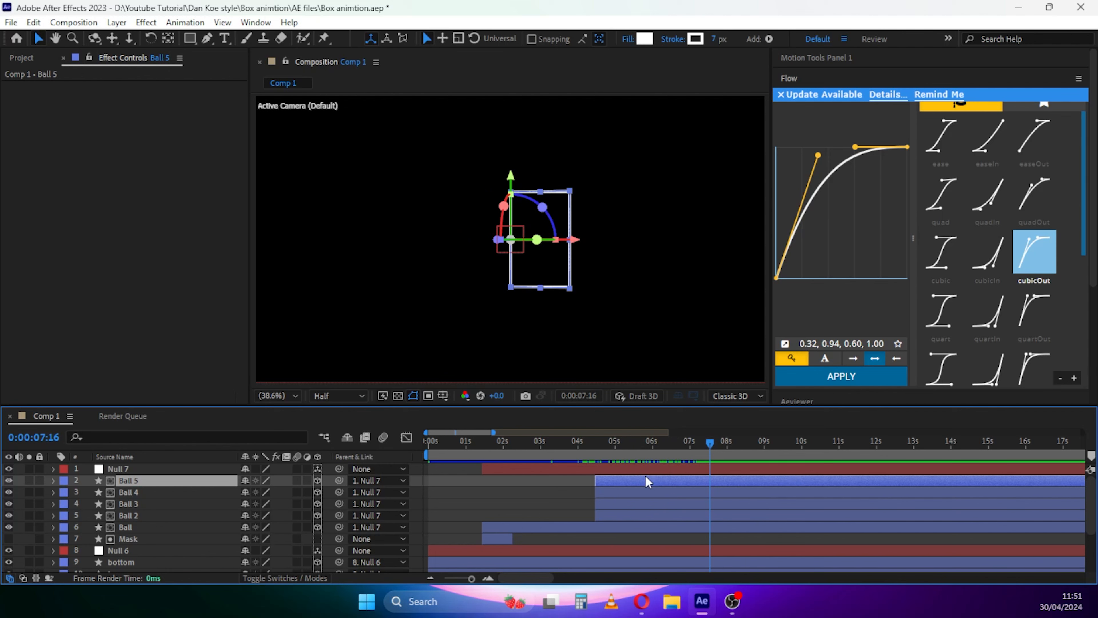
# Add a Glow effect to Ball 5 with Glow Radius 100 and Glow Intensity 2.1
pyautogui.hotkey('ctrl', 'space')
pyautogui.write('glow')
pyautogui.press('Return')
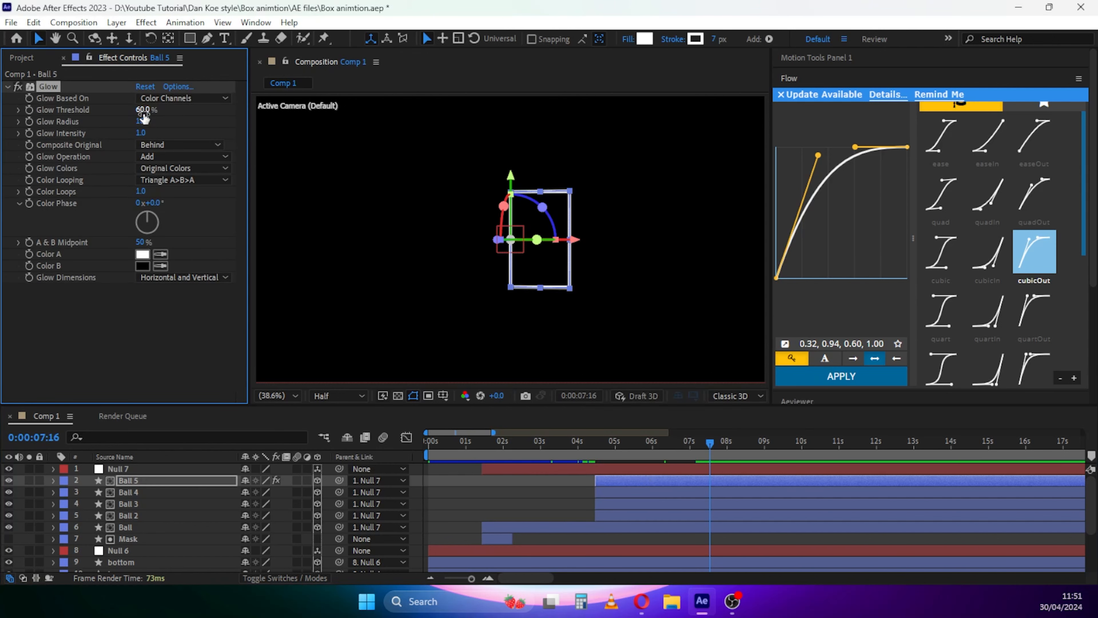
pyautogui.click(143, 121)
pyautogui.write('100')
pyautogui.press('Return')
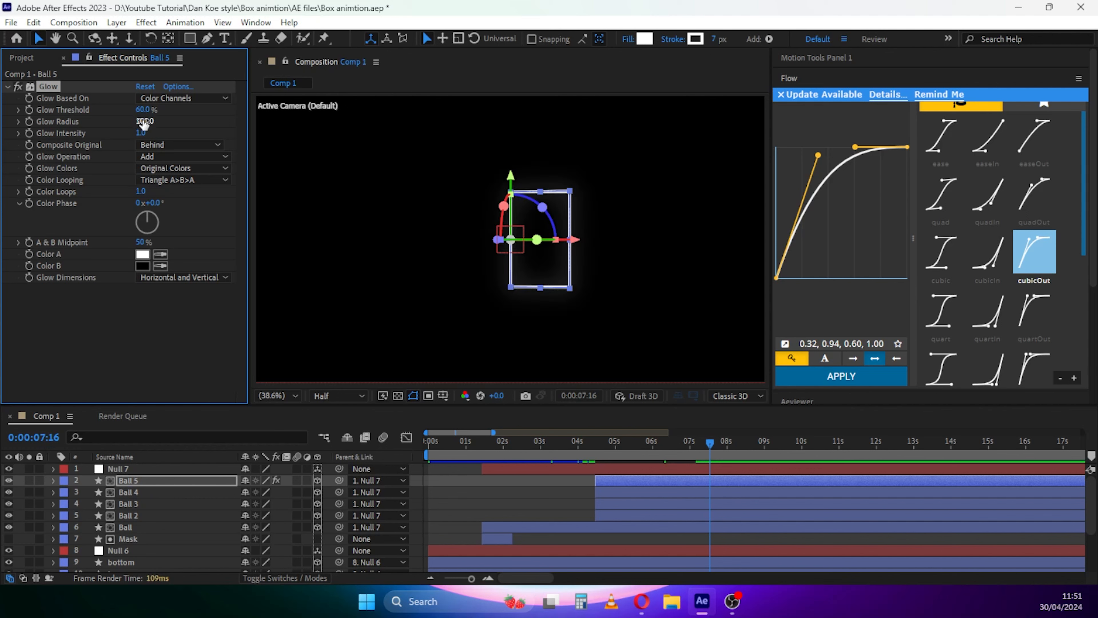
pyautogui.moveTo(142, 135); pyautogui.dragTo(190, 138)
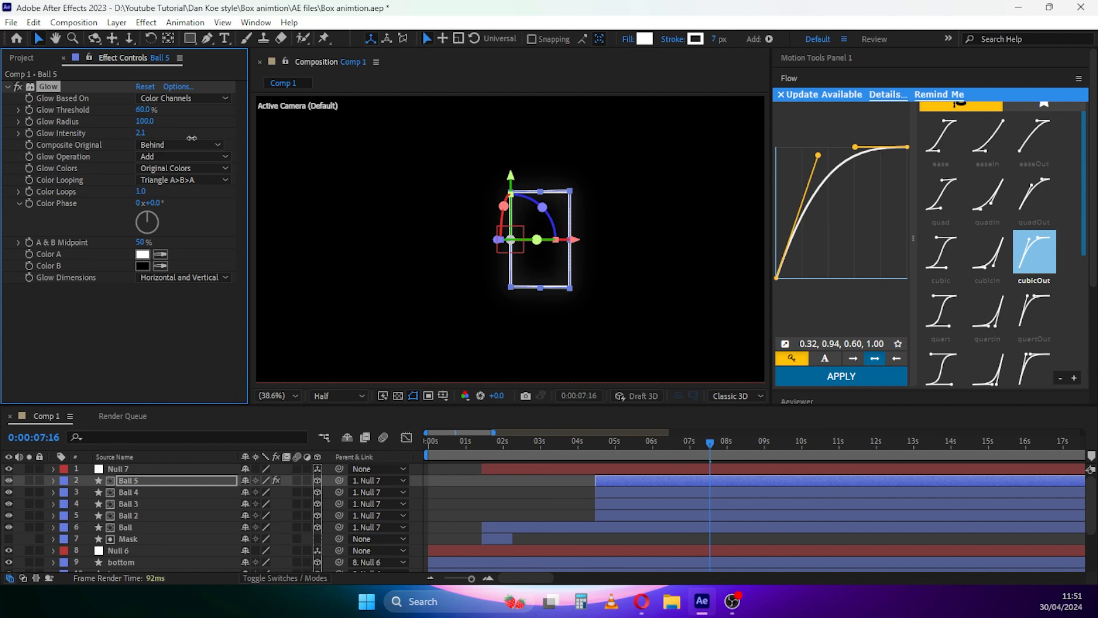
# With the book open at 0:00:06:08, raise Ball 5's Glow Threshold to 100%
pyautogui.moveTo(710, 443); pyautogui.dragTo(663, 439)
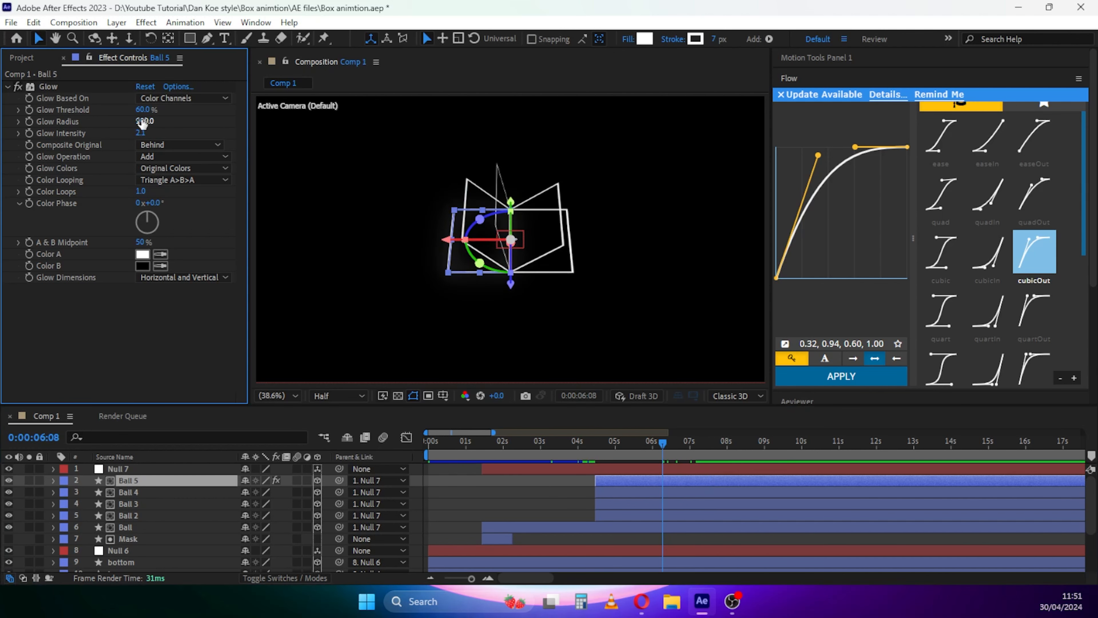
pyautogui.moveTo(142, 109); pyautogui.dragTo(269, 105)
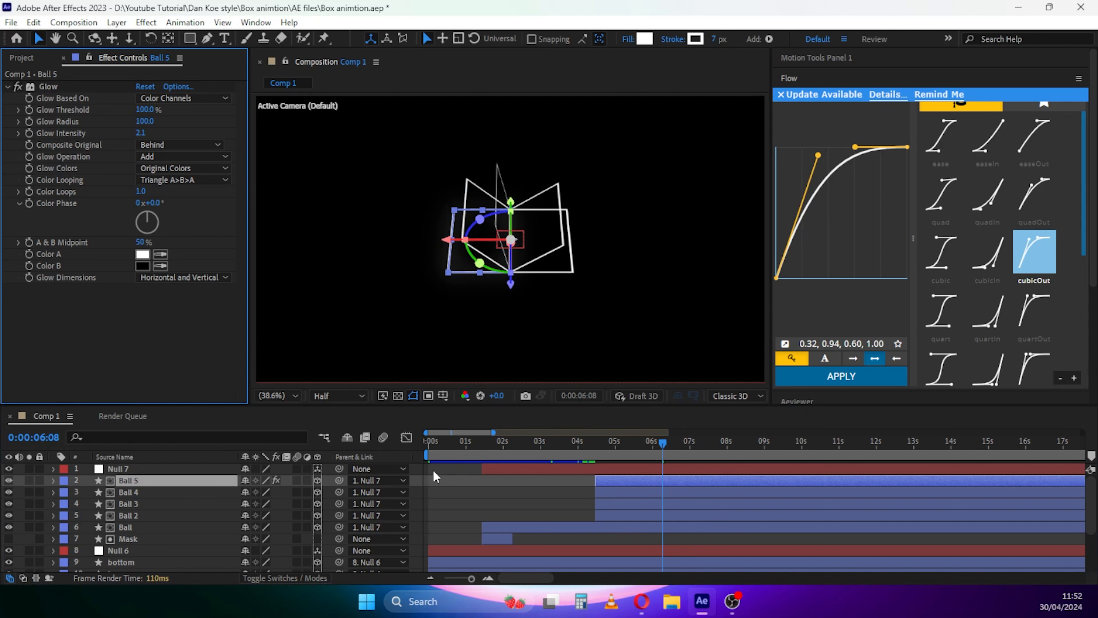
pyautogui.click(453, 491)
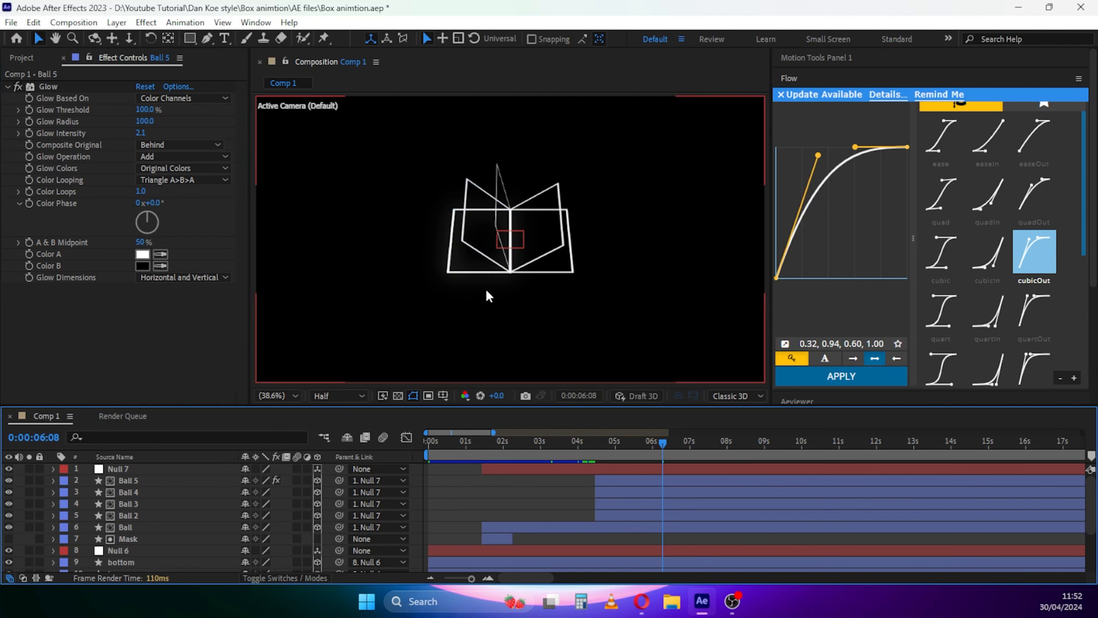
# Add a second Glow effect with default settings to Ball 5 and collapse both Glow effects
pyautogui.click(628, 480)
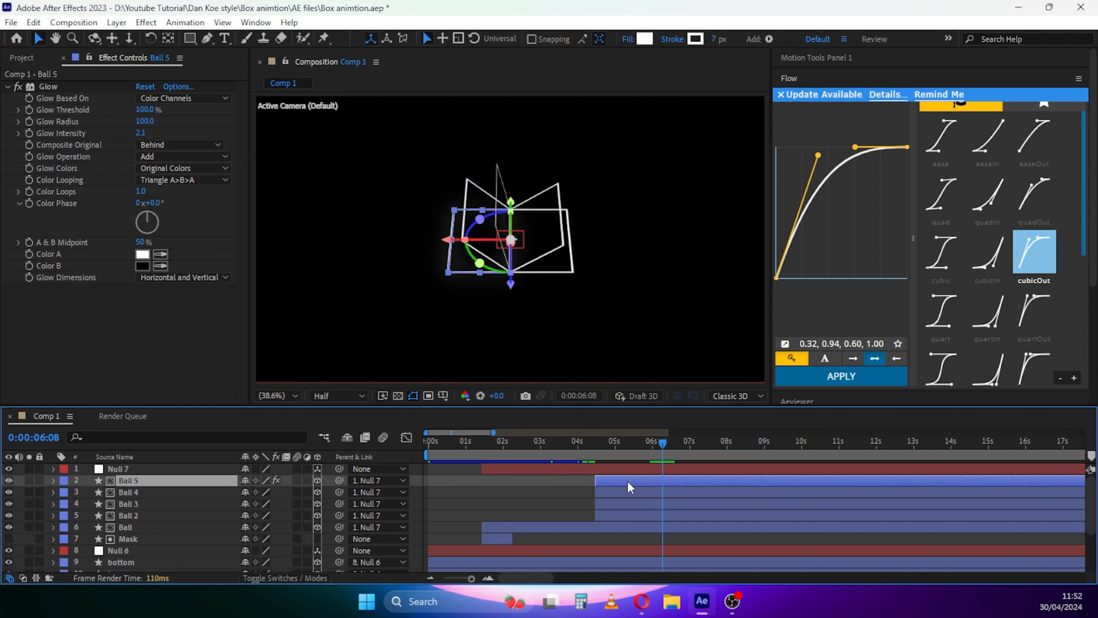
pyautogui.hotkey('ctrl', 'space')
pyautogui.write('glow')
pyautogui.press('Return')
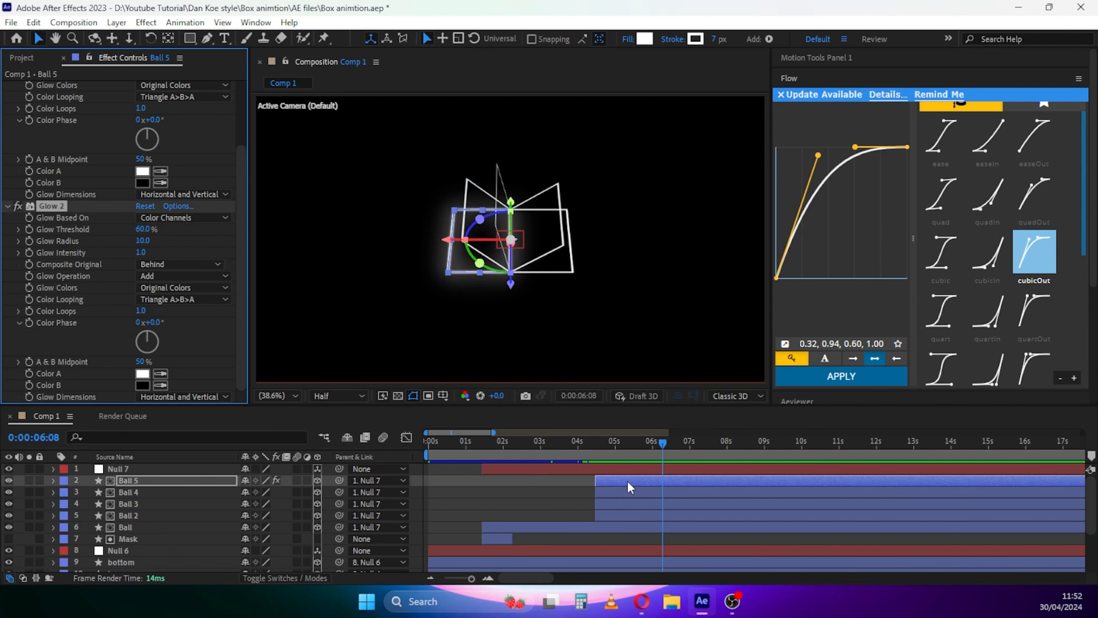
pyautogui.click(7, 206)
pyautogui.click(8, 87)
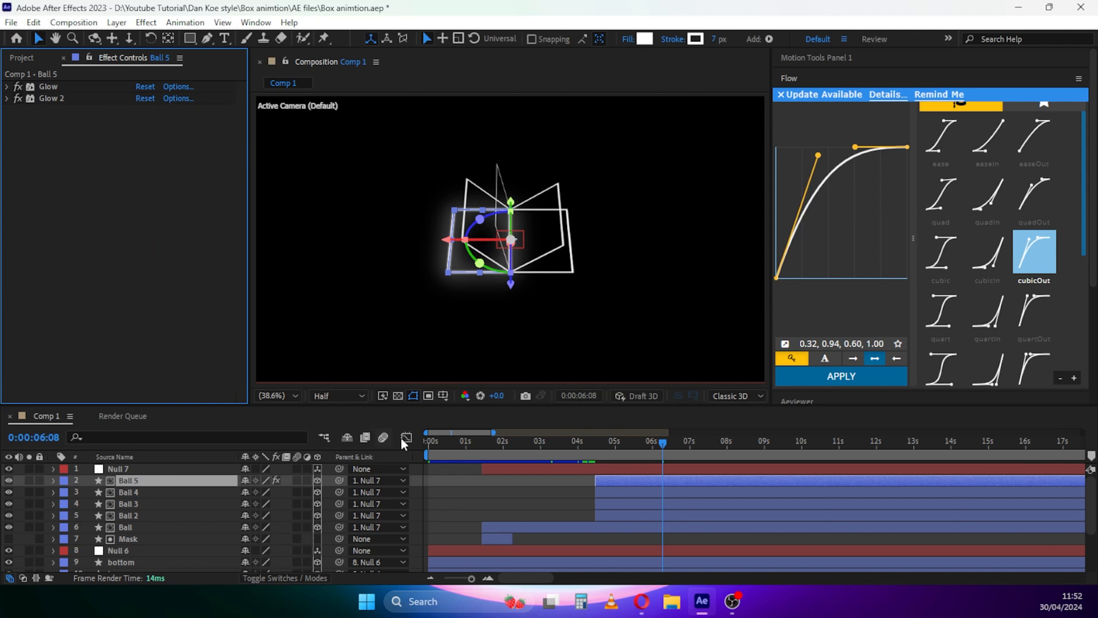
pyautogui.click(514, 511)
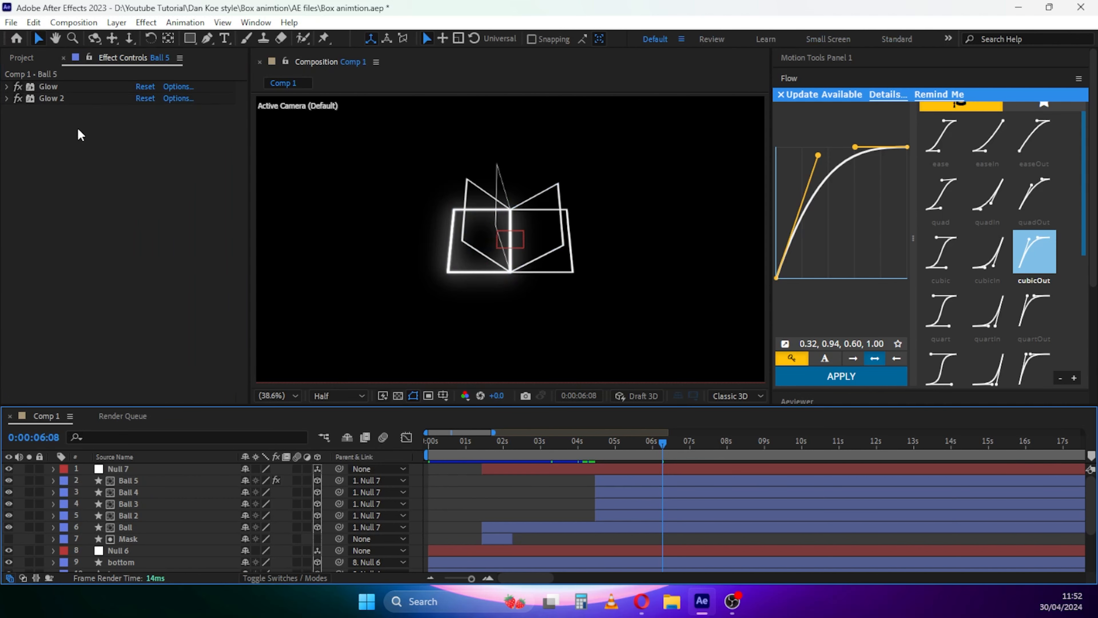
# Copy both Glow effects from Ball 5 to the Ball, Ball 2, Ball 3 and Ball 4 layers
pyautogui.click(52, 98)
pyautogui.keyDown('ctrl'); pyautogui.click(47, 85); pyautogui.keyUp('ctrl')
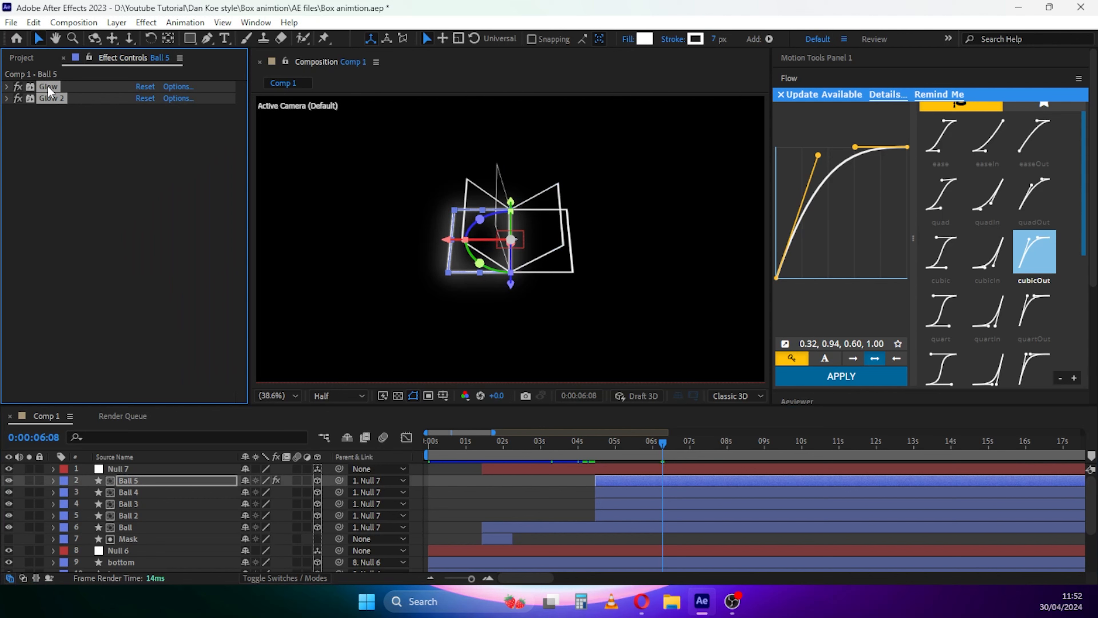
pyautogui.click(152, 526)
pyautogui.keyDown('ctrl'); pyautogui.click(140, 514); pyautogui.keyUp('ctrl')
pyautogui.keyDown('ctrl'); pyautogui.click(139, 492); pyautogui.keyUp('ctrl')
pyautogui.keyDown('ctrl'); pyautogui.click(139, 505); pyautogui.keyUp('ctrl')
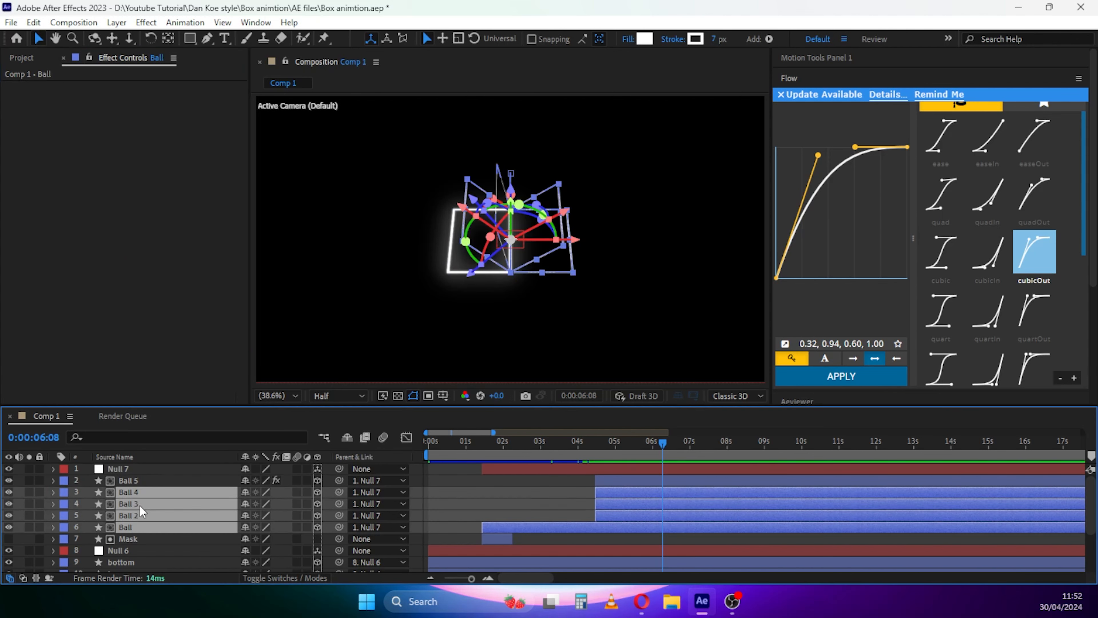
pyautogui.hotkey('ctrl', 'v')
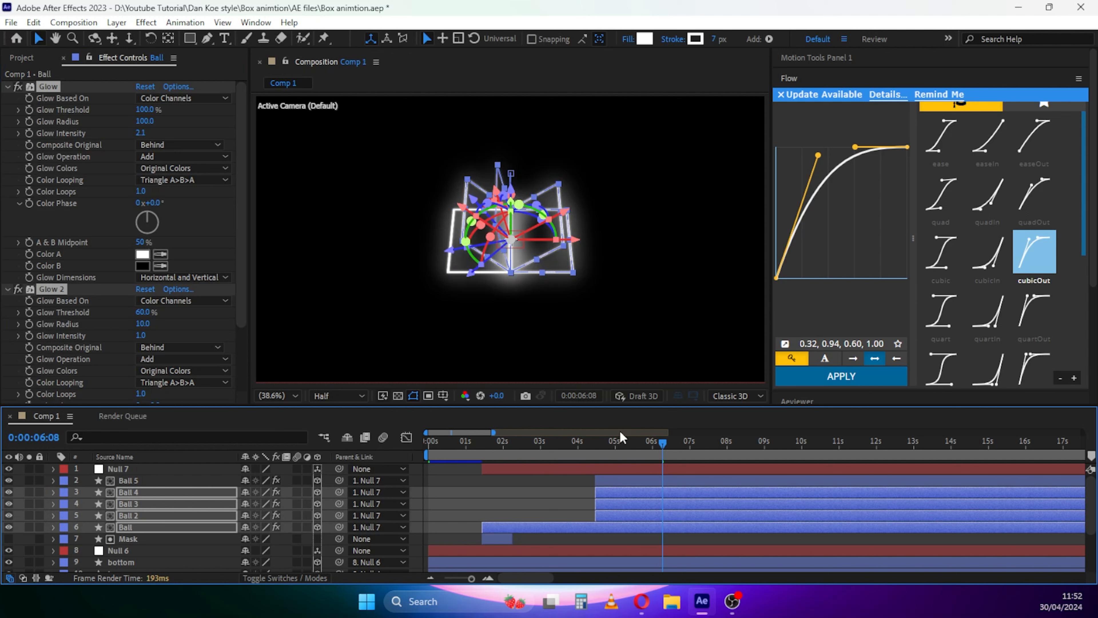
# Preview the glowing book animation from about 0:00:04:06
pyautogui.click(587, 443)
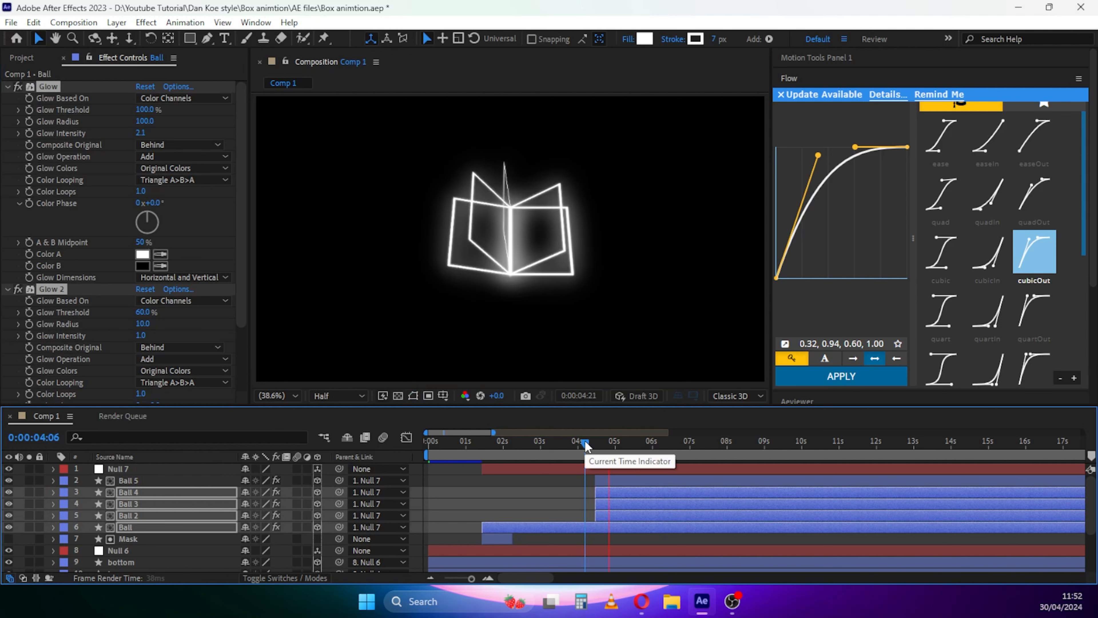
pyautogui.press('space')
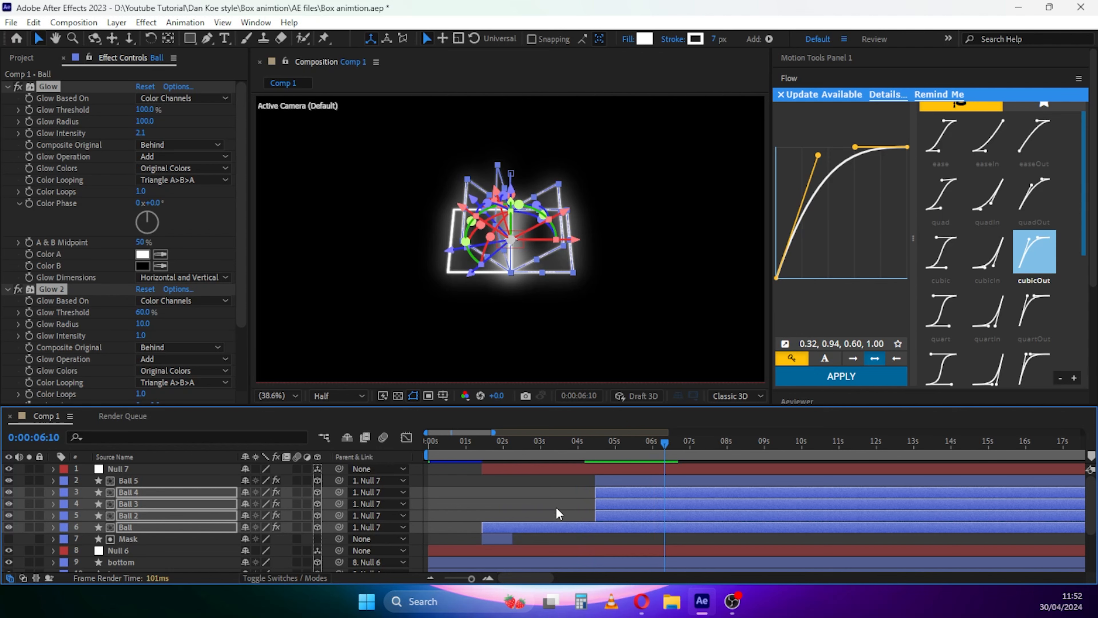
# With the time at 0:00:02:17, paste both copied Glow effects onto the box's bottom, top and right layers
pyautogui.scroll(-1, 141, 565)
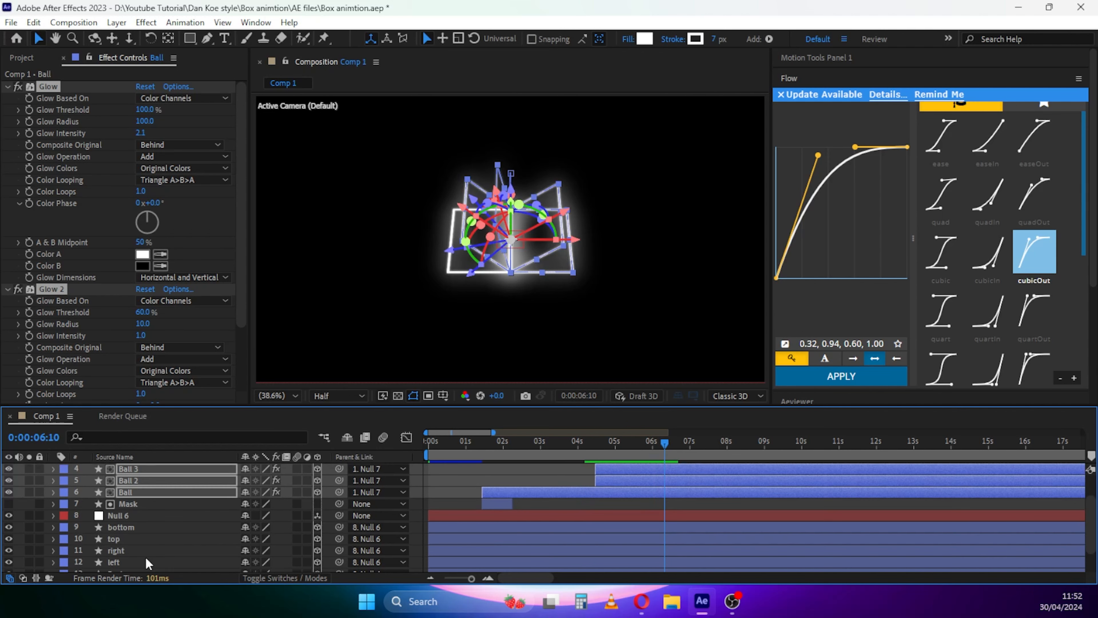
pyautogui.click(127, 526)
pyautogui.scroll(-1, 195, 550)
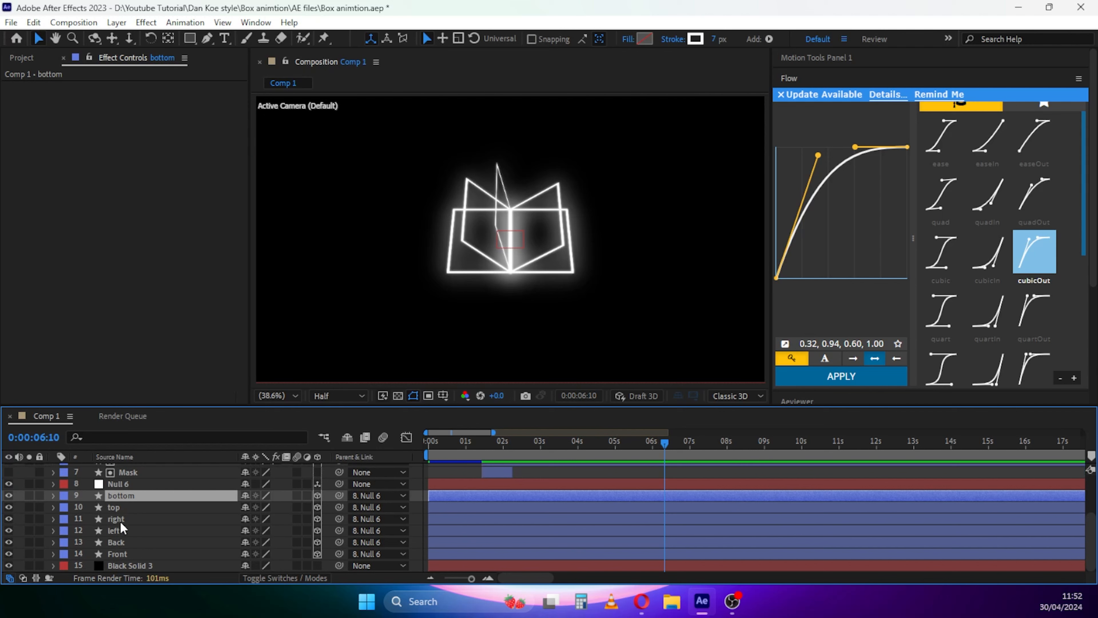
pyautogui.click(523, 445)
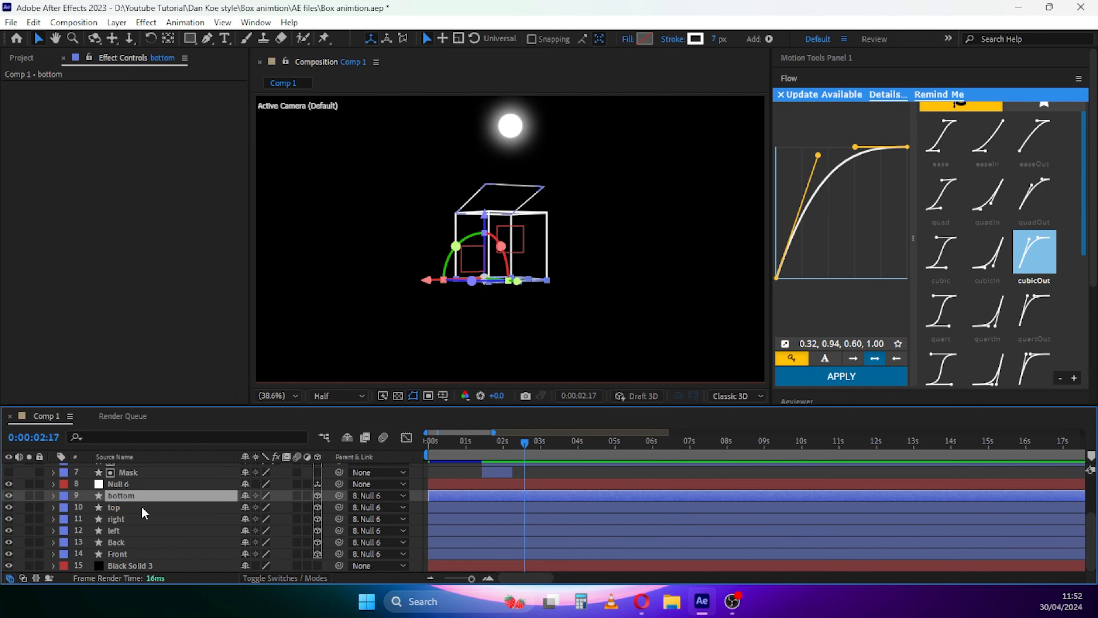
pyautogui.hotkey('ctrl', 'v')
pyautogui.click(125, 508)
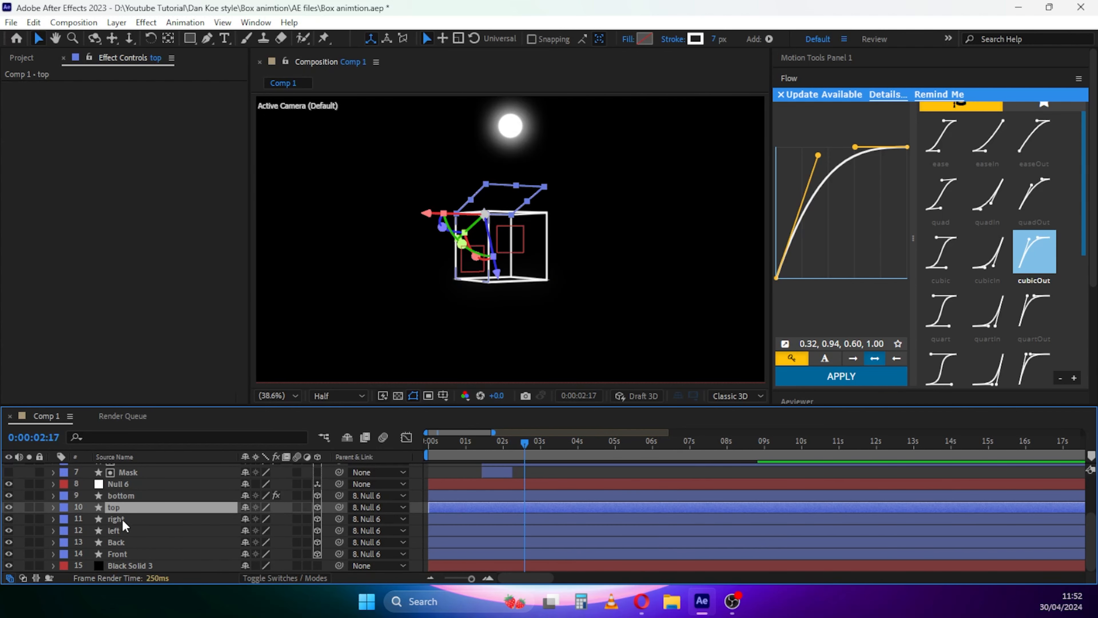
pyautogui.hotkey('ctrl', 'v')
pyautogui.click(136, 521)
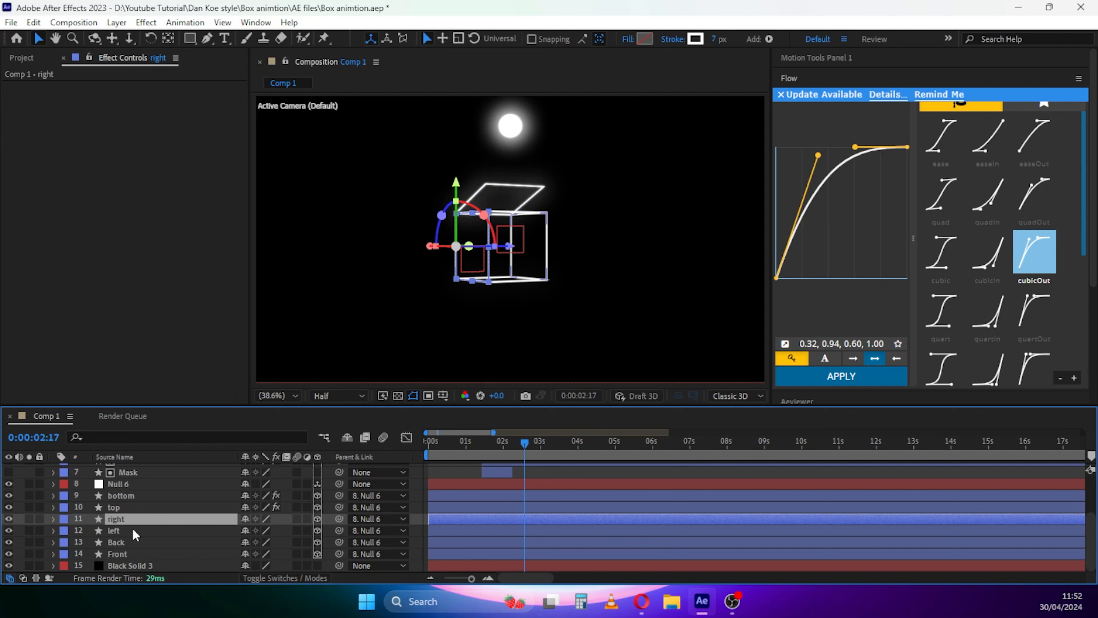
pyautogui.hotkey('ctrl', 'v')
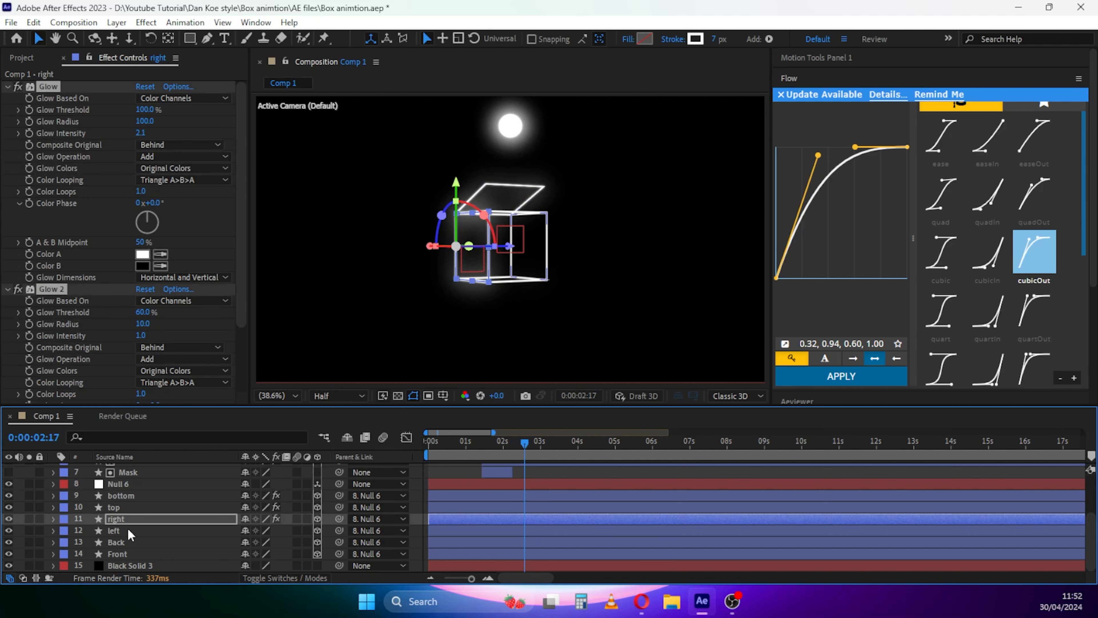
# Paste both Glow effects onto the box's remaining left, Back and Front layers
pyautogui.click(130, 532)
pyautogui.hotkey('ctrl', 'v')
pyautogui.click(125, 544)
pyautogui.hotkey('ctrl', 'v')
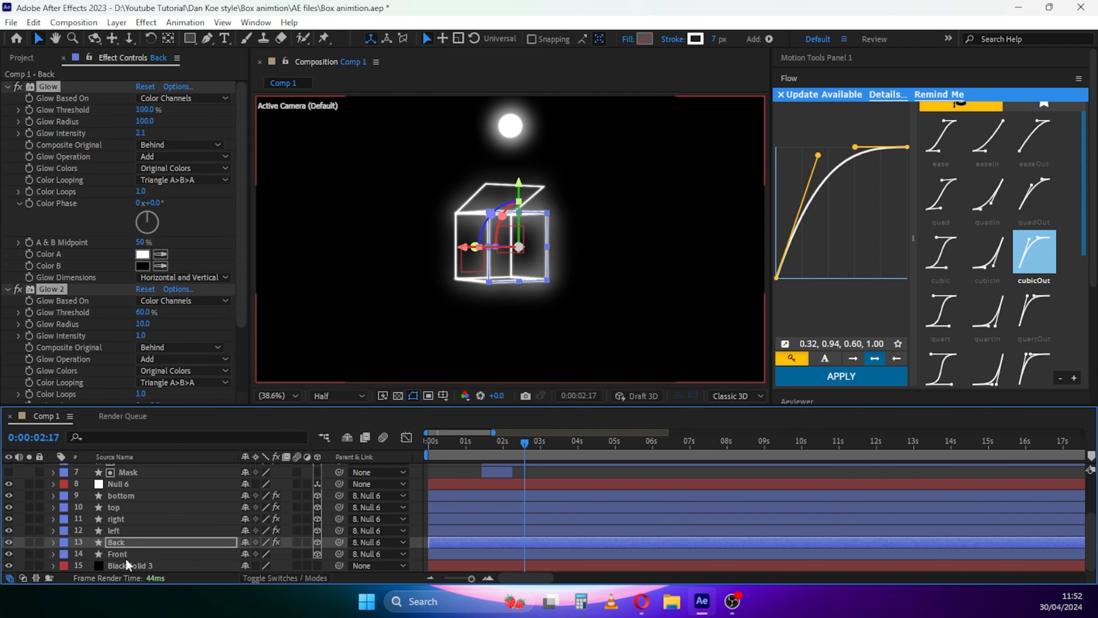
pyautogui.keyDown('ctrl'); pyautogui.click(125, 556); pyautogui.keyUp('ctrl')
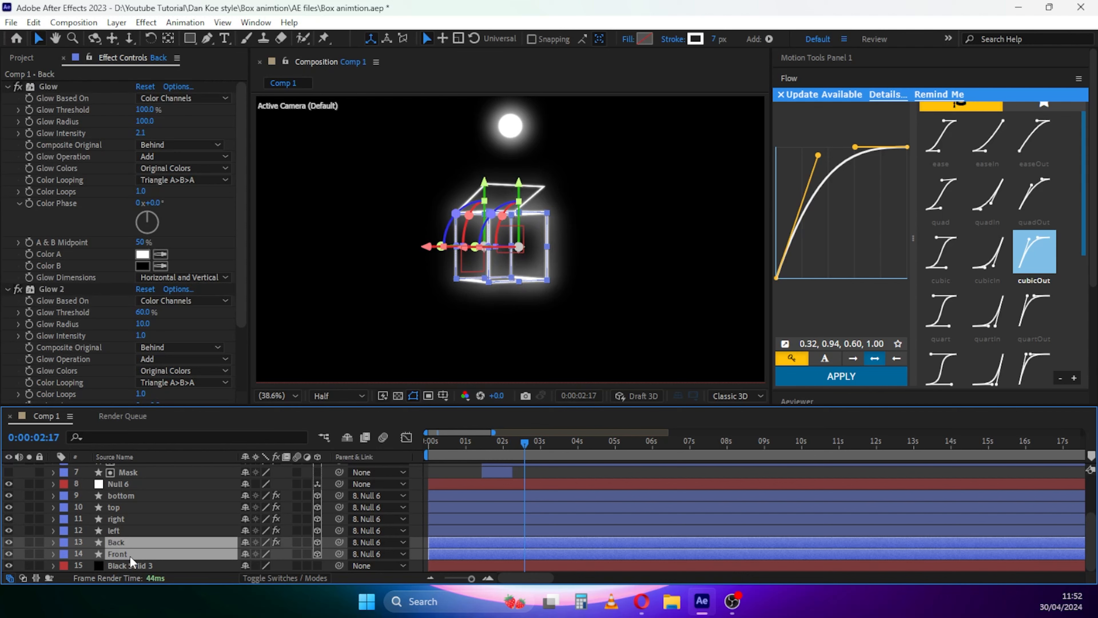
pyautogui.click(153, 554)
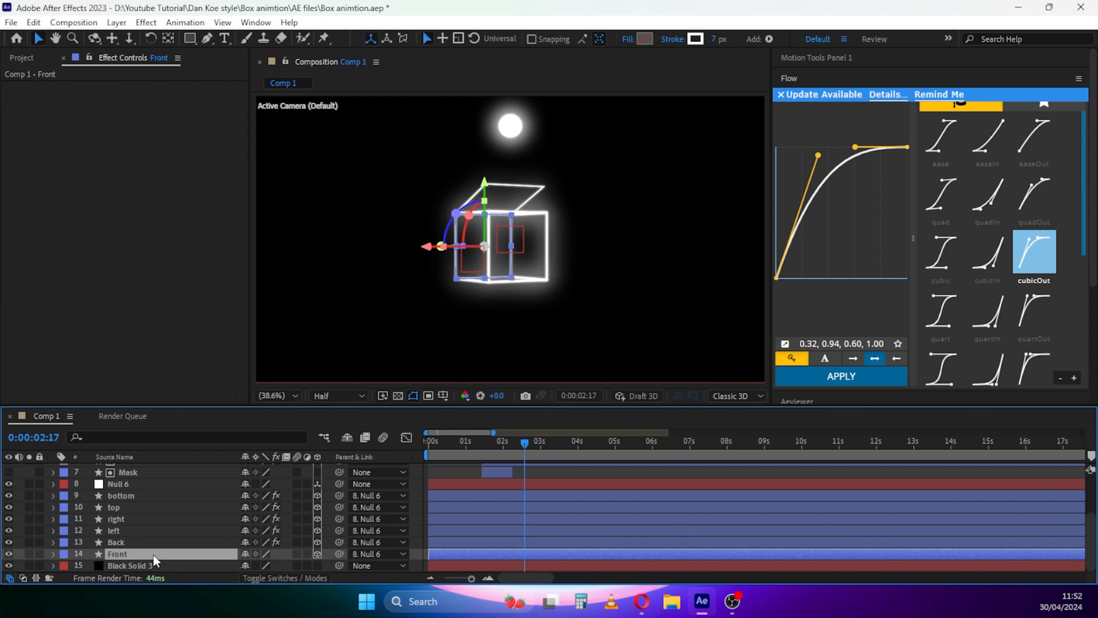
pyautogui.hotkey('ctrl', 'v')
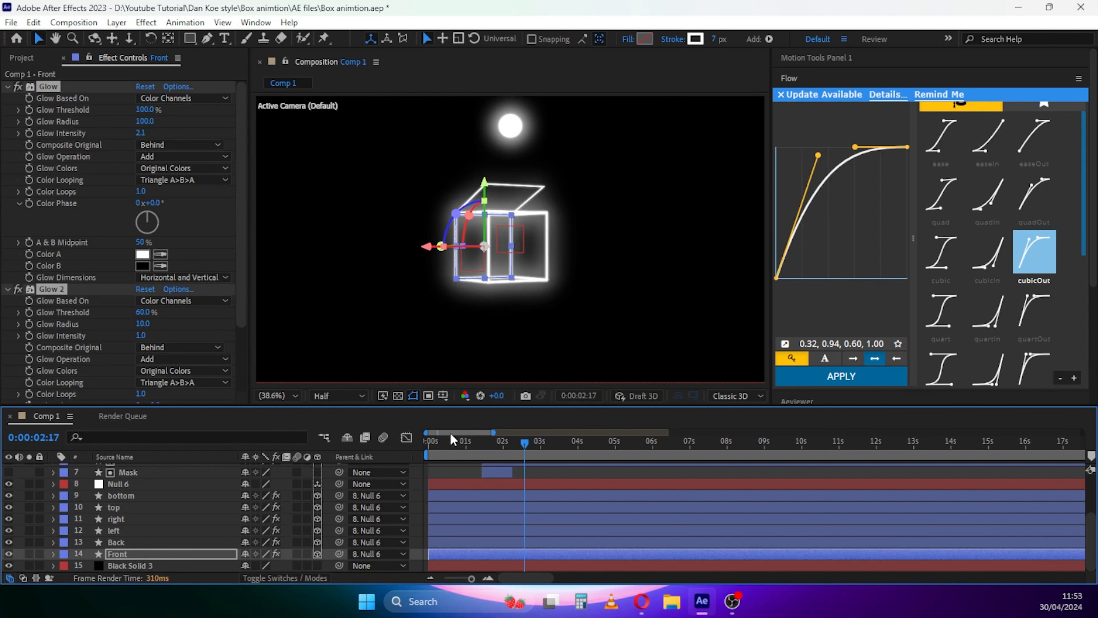
# Preview the full glowing box, ball and book animation from 0:00:00:00
pyautogui.moveTo(451, 438); pyautogui.dragTo(399, 447)
pyautogui.press('space')
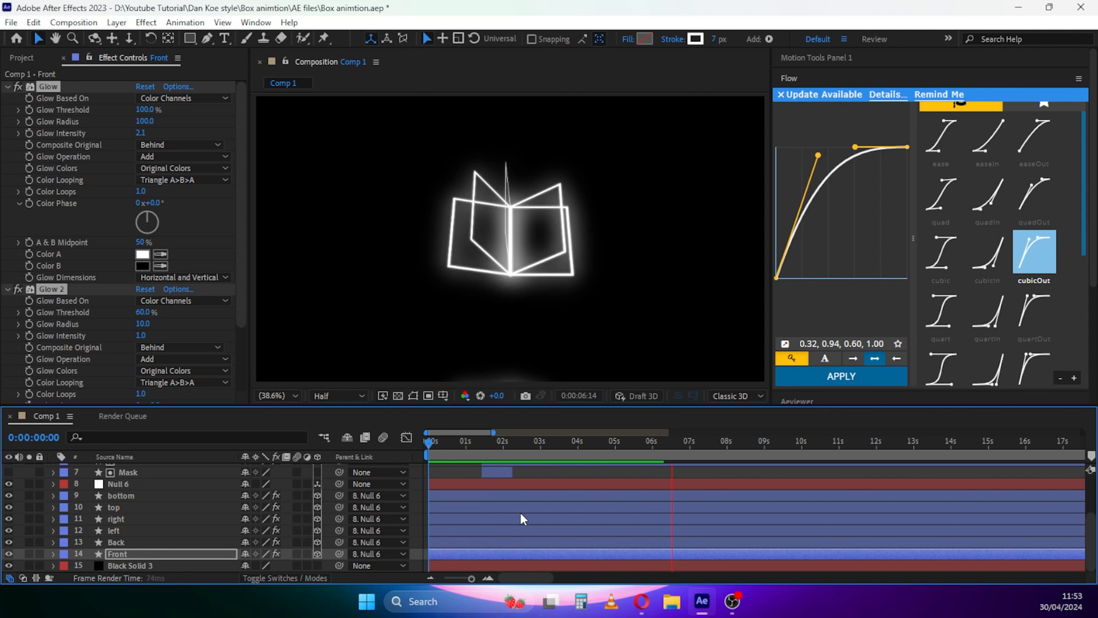
pyautogui.press('space')
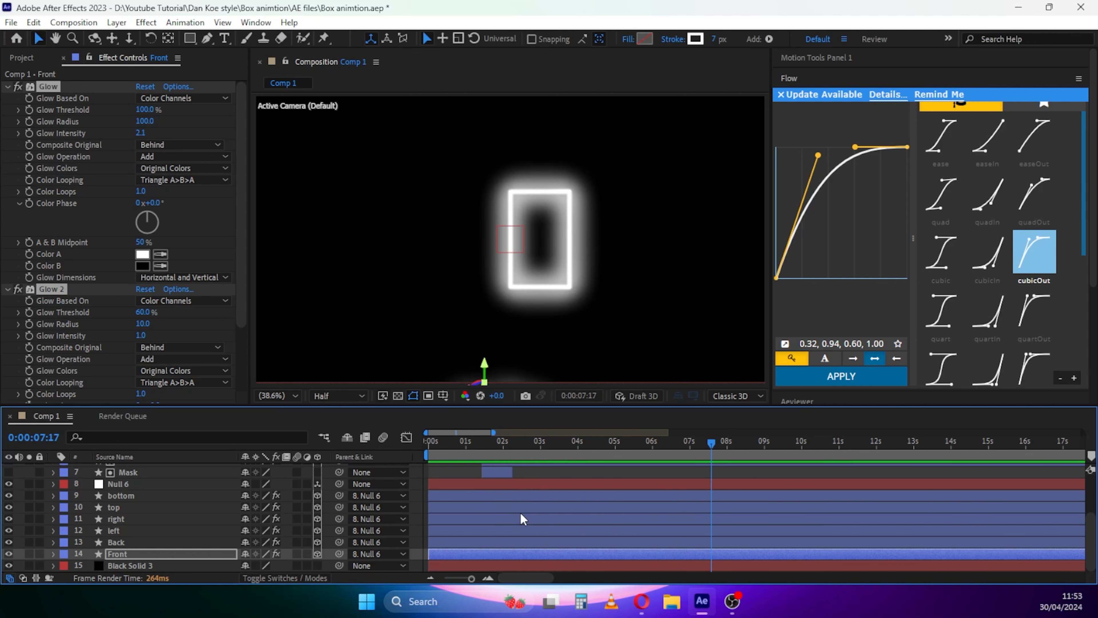